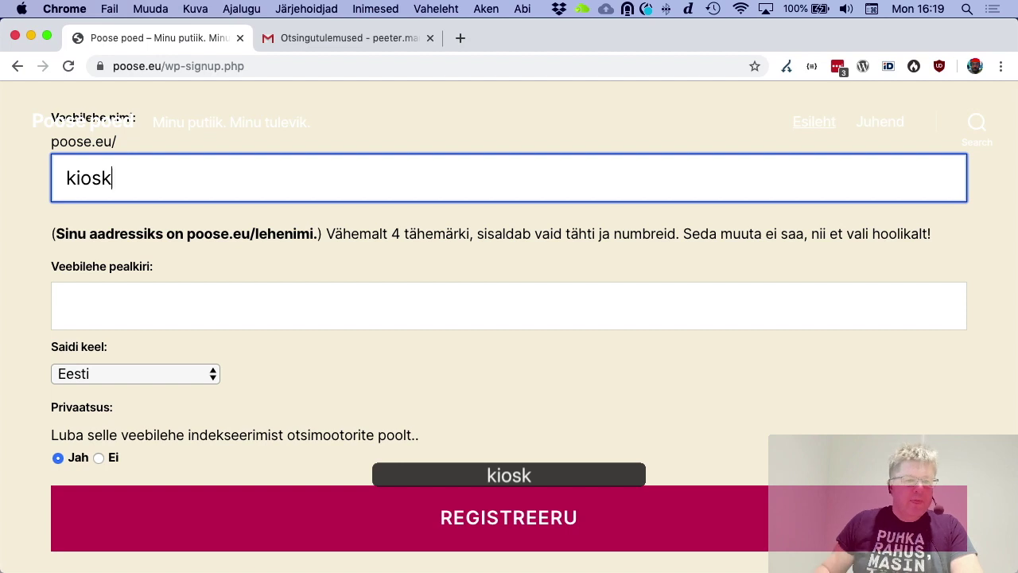
Enter 'Minu kiosk. Minu frantsiis.' as the site title and submit the kiosk site registration
click(170, 293)
text(Mionu)
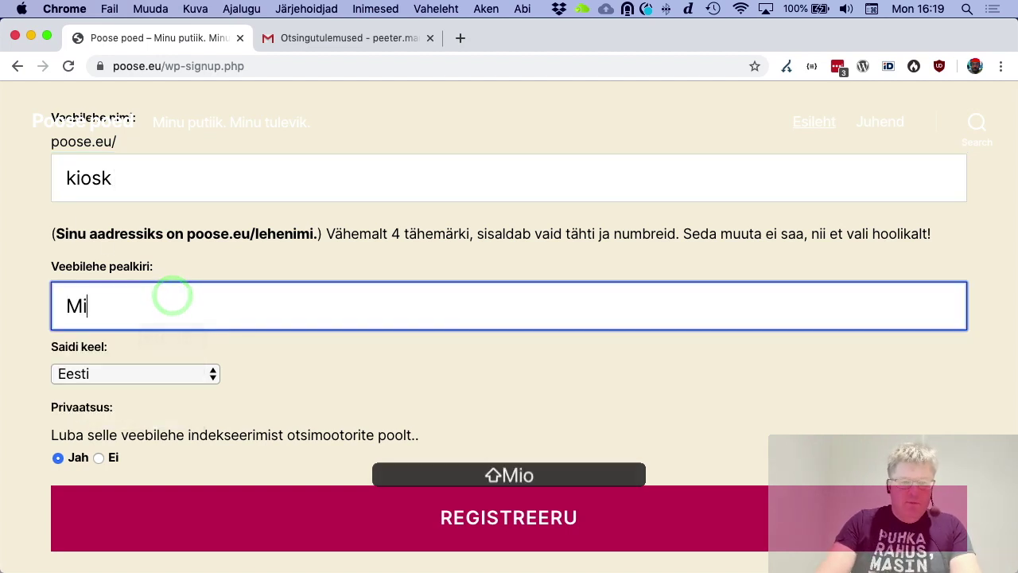
key(BackSpace)
key(BackSpace)
key(BackSpace)
text(nu )
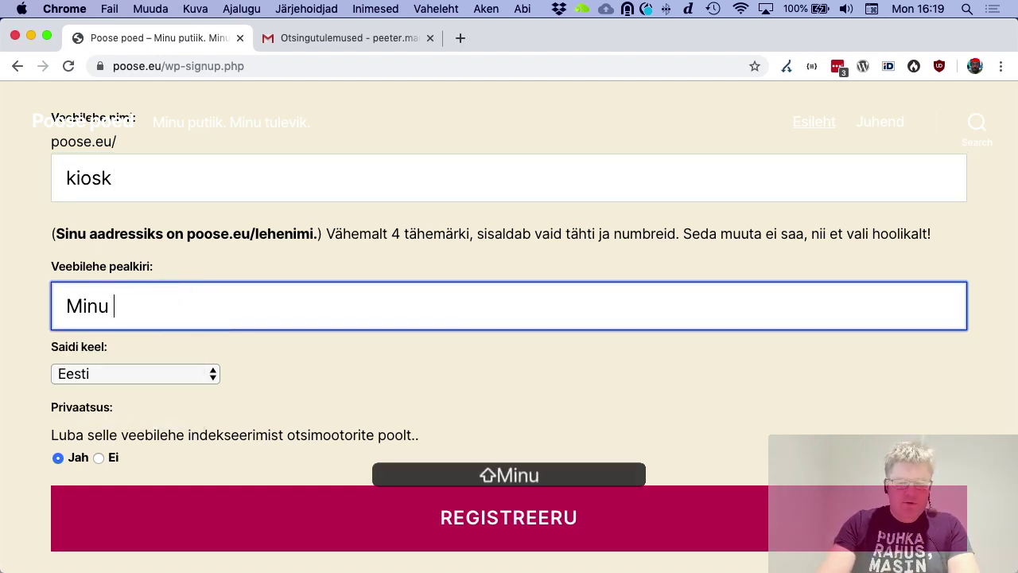
text(kiosk. Minu )
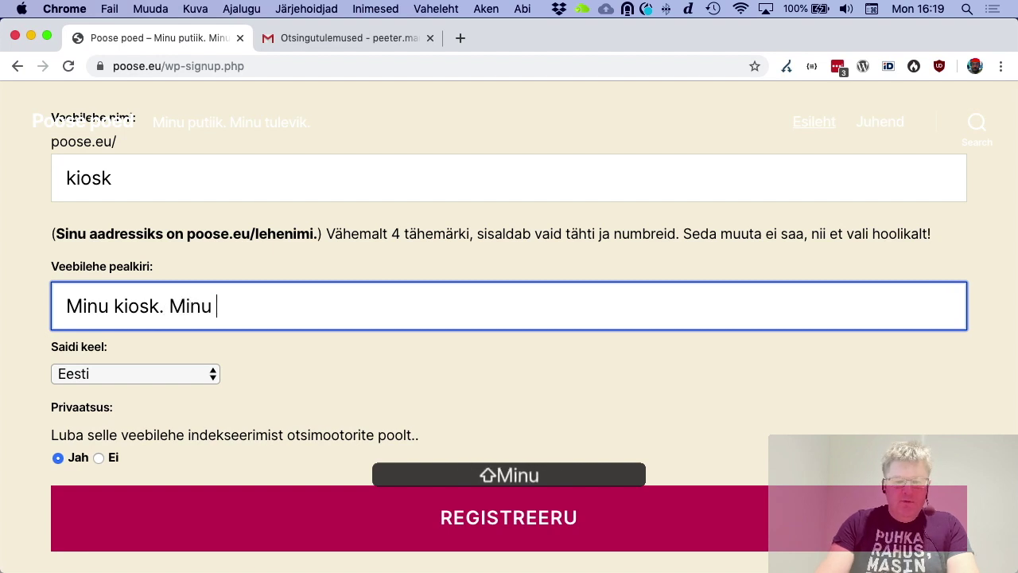
text(frantsiis.)
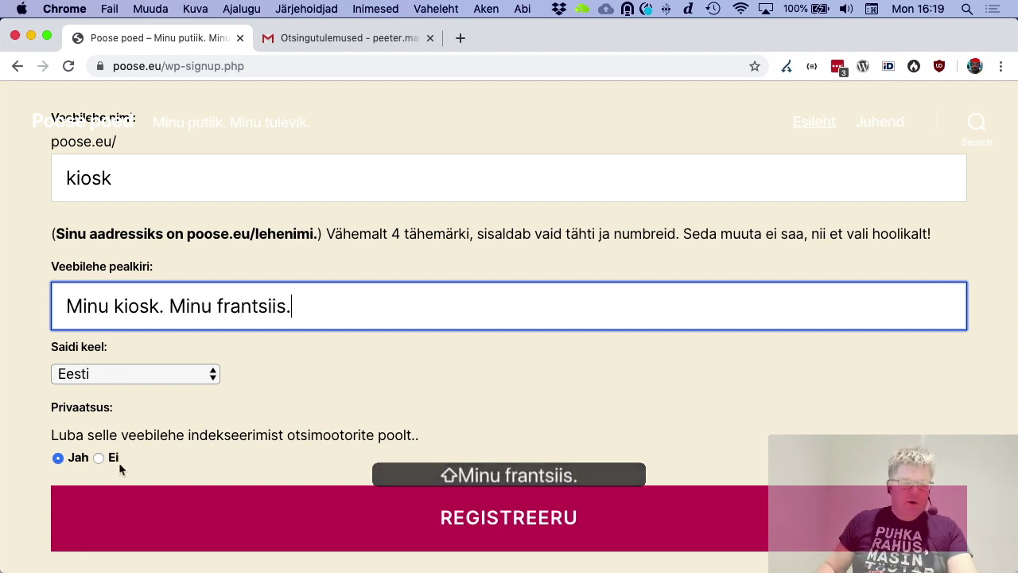
click(515, 525)
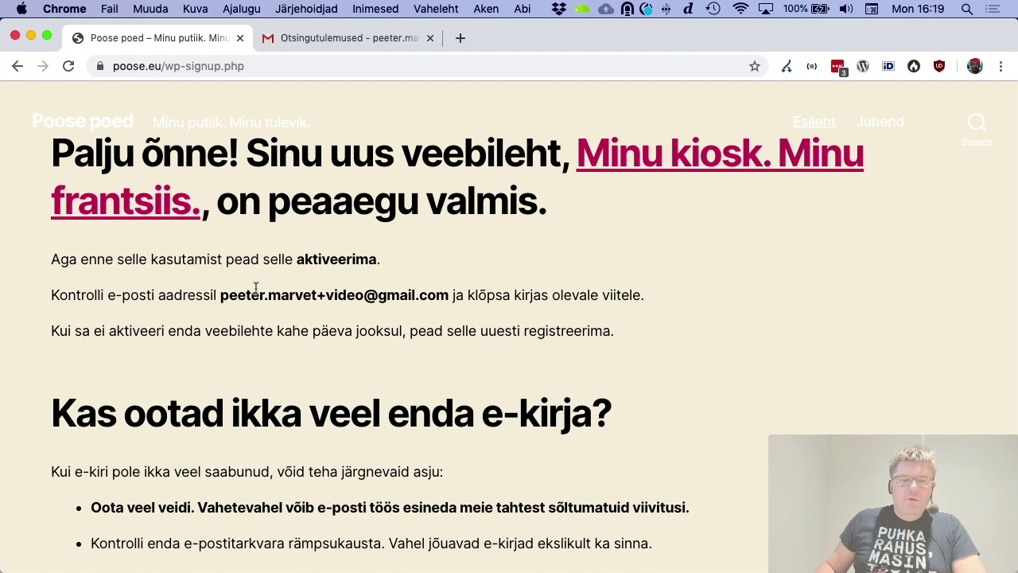
drag(223, 296, 453, 295)
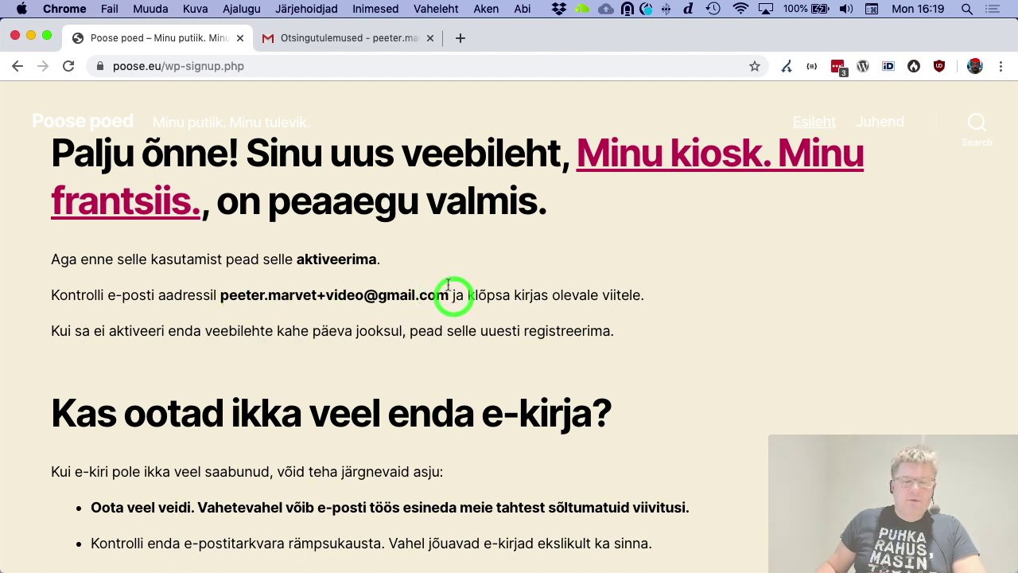
Find the Poose poed activation email in Gmail and follow its wp-activate link
click(368, 38)
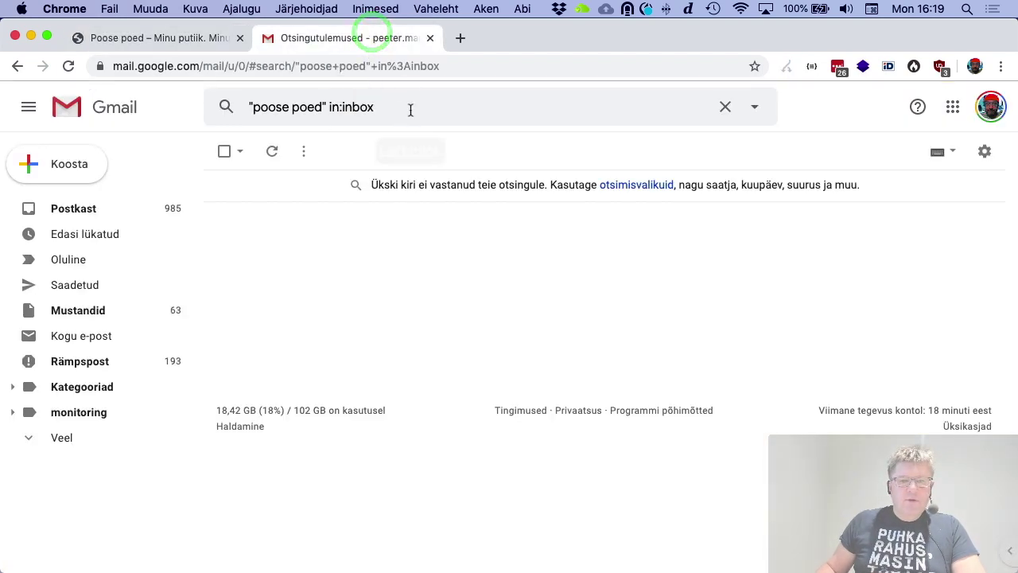
click(498, 113)
key(Return)
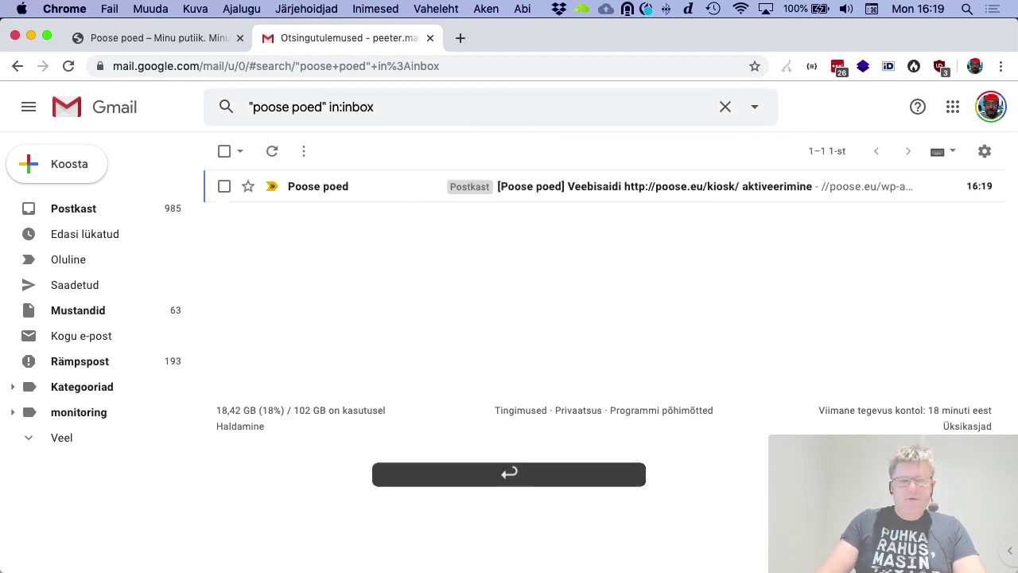
click(545, 184)
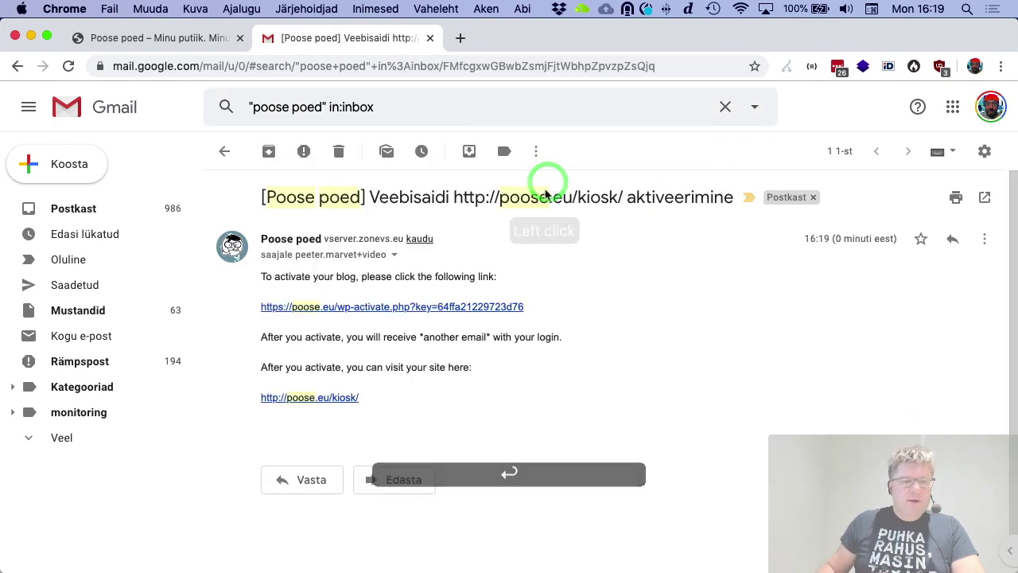
click(462, 309)
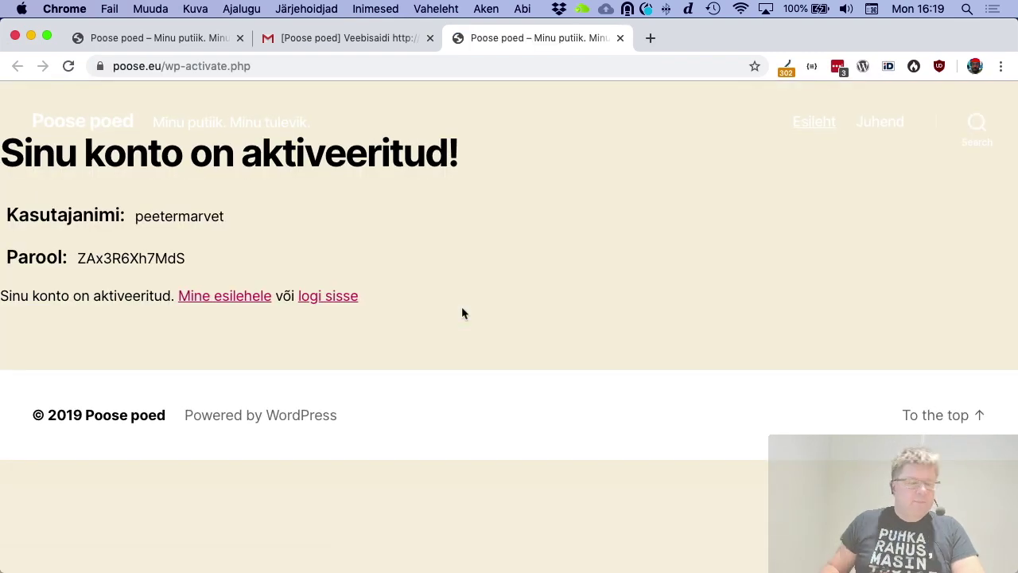
Log in to poose.eu/kiosk with the new username and copied generated password, with Jäta mind meelde ticked
drag(79, 258, 186, 257)
key(super+c)
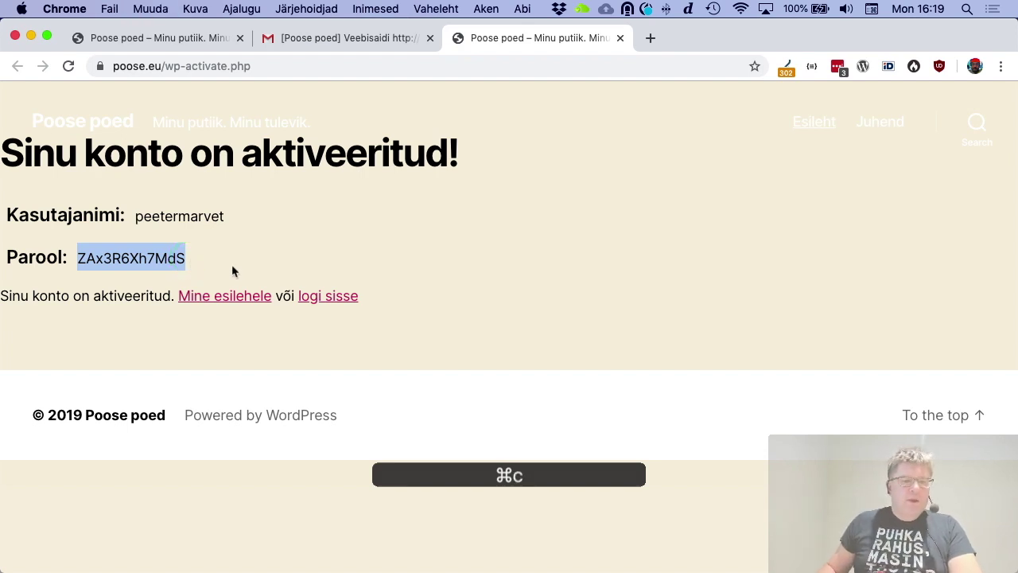
click(322, 296)
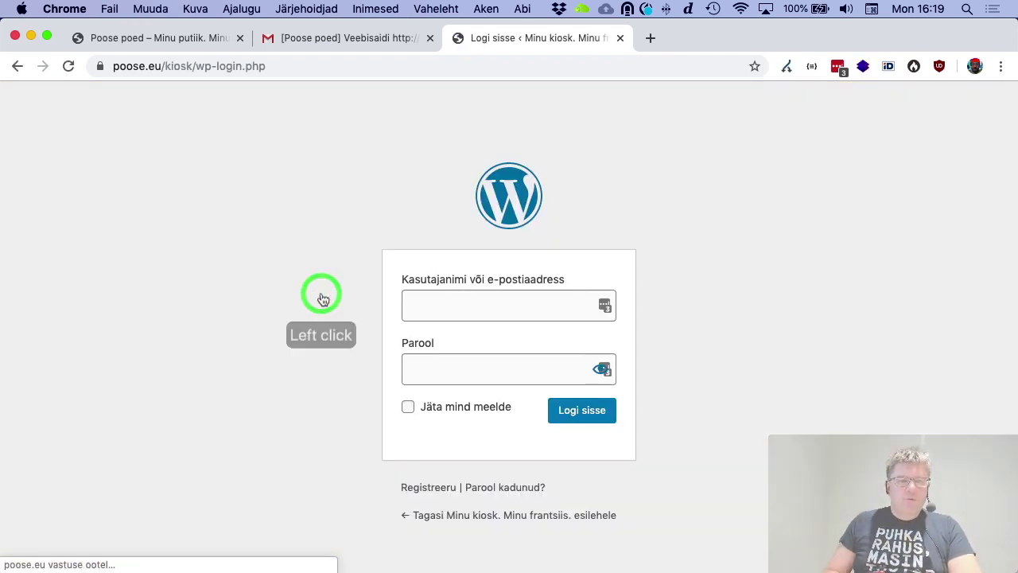
key(super+a)
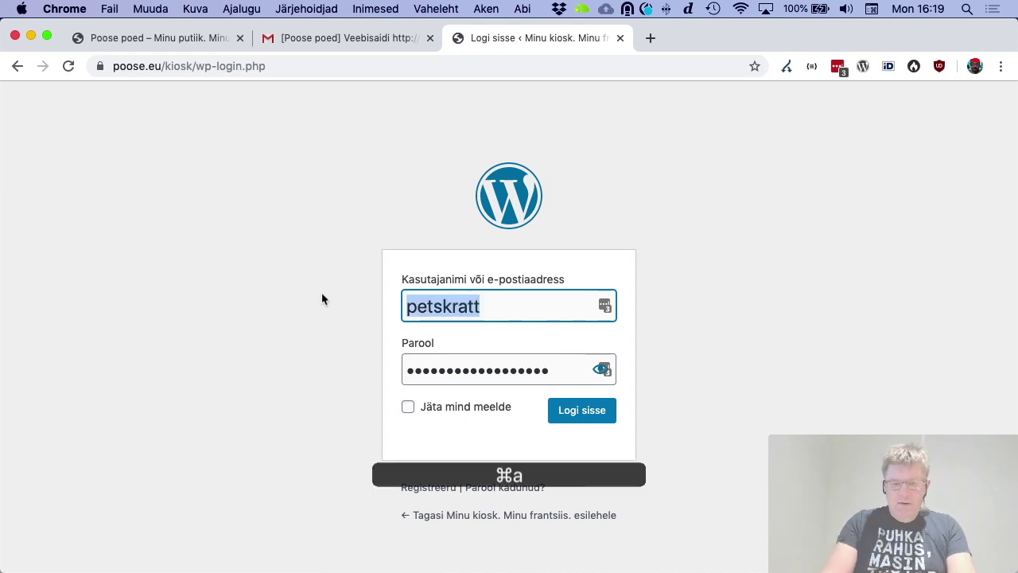
key(Tab)
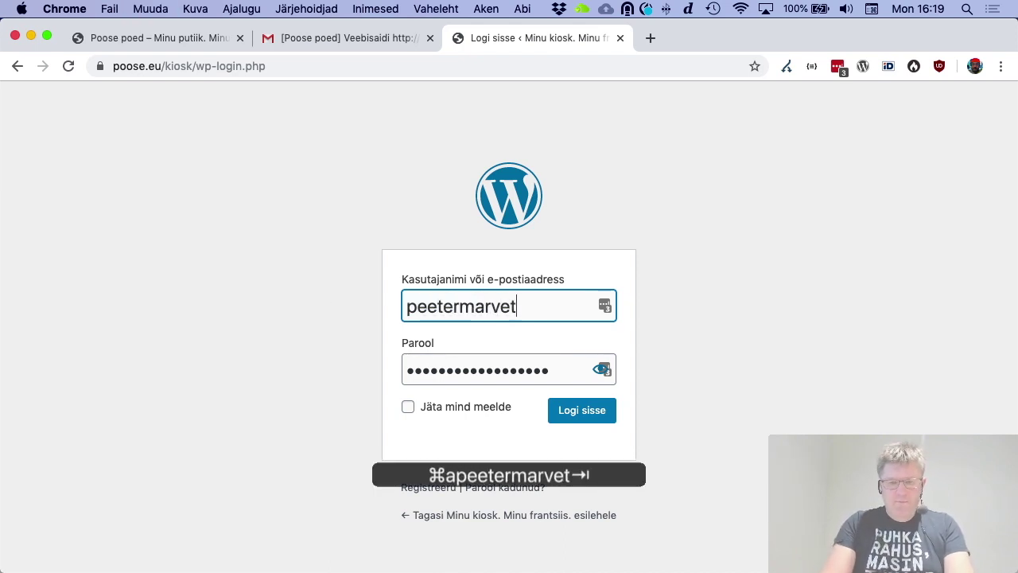
key(super+v)
click(409, 406)
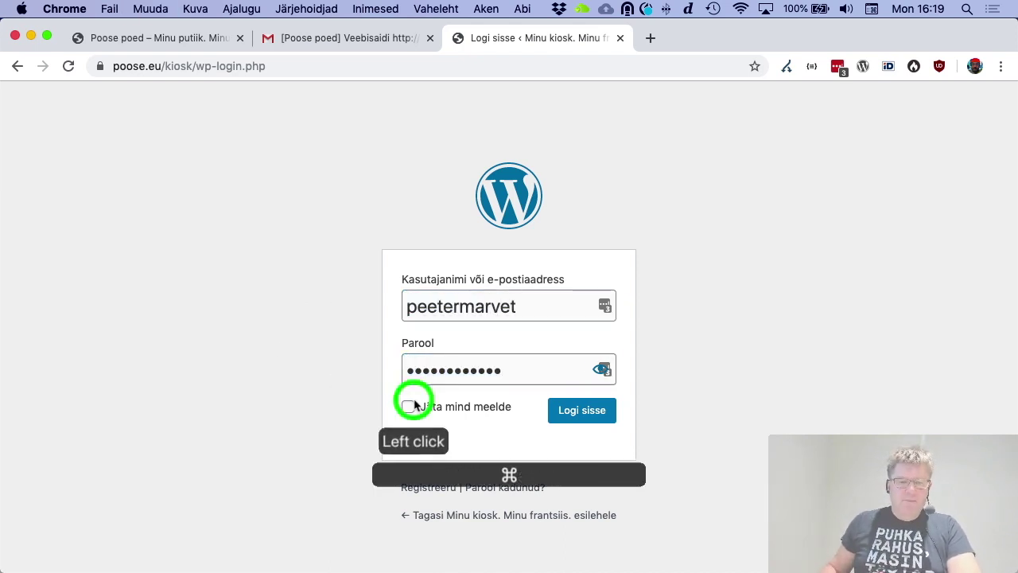
click(582, 409)
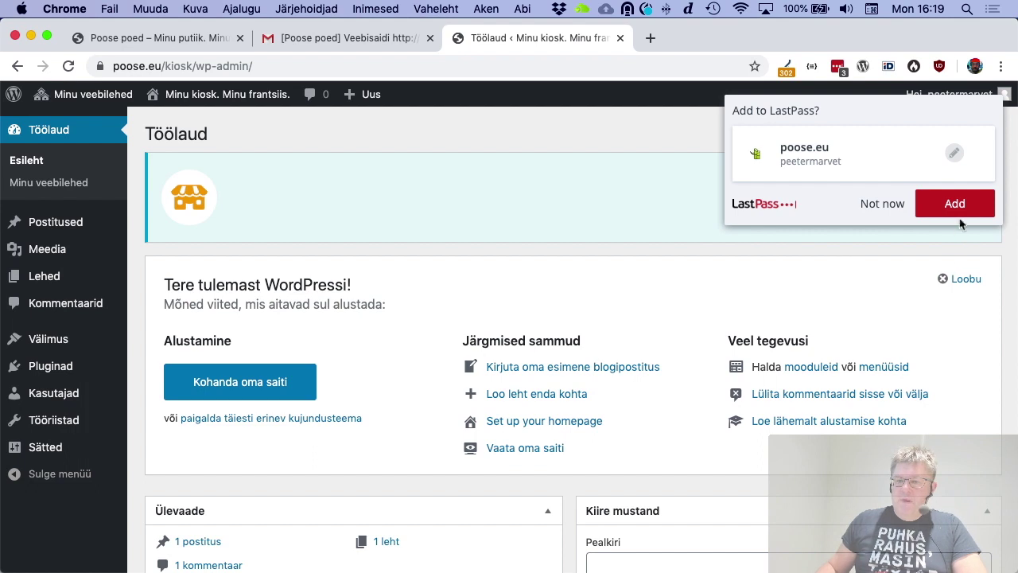
Save the kiosk login in LastPass and preview the site's front page
click(955, 208)
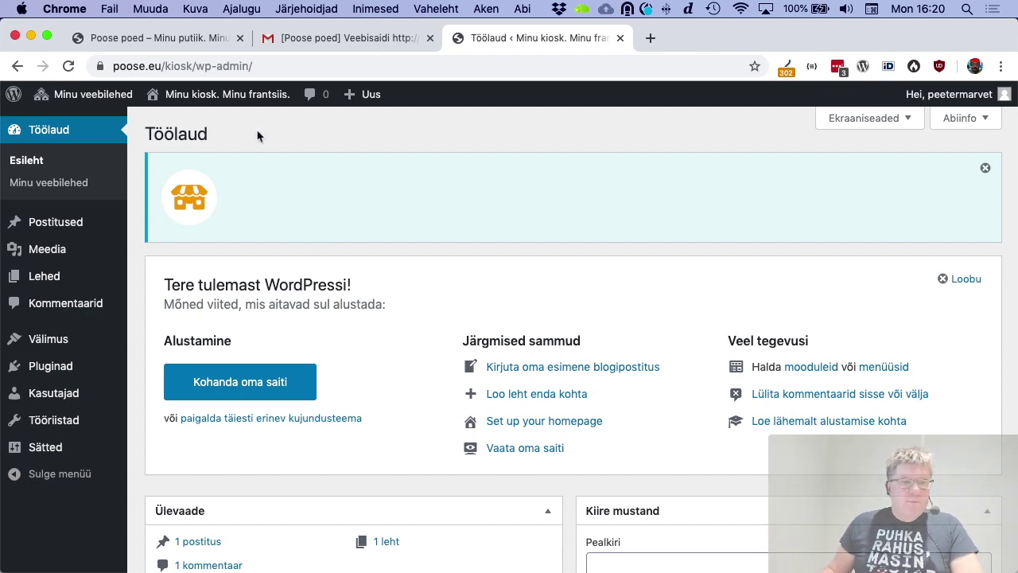
click(236, 93)
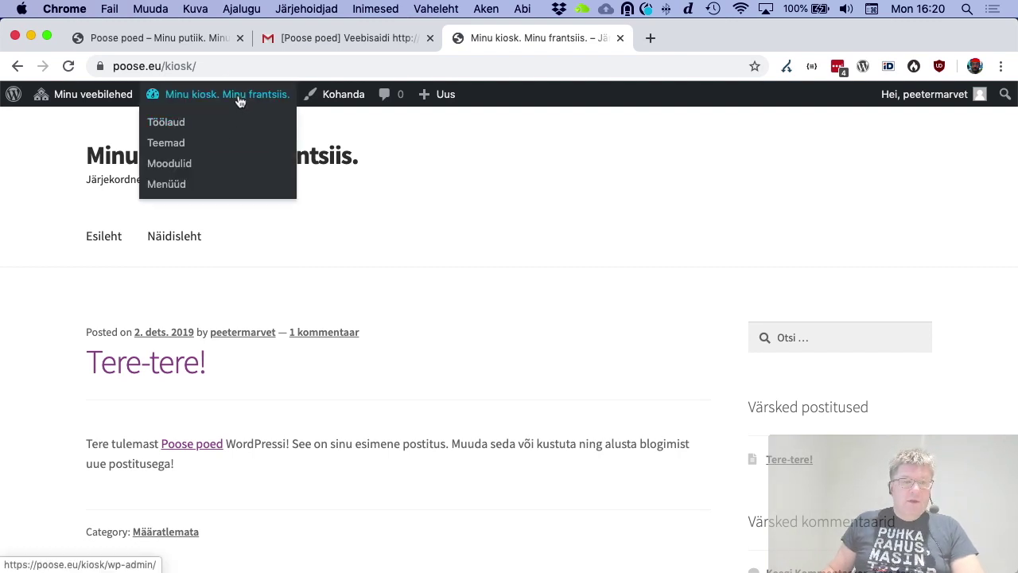
click(238, 96)
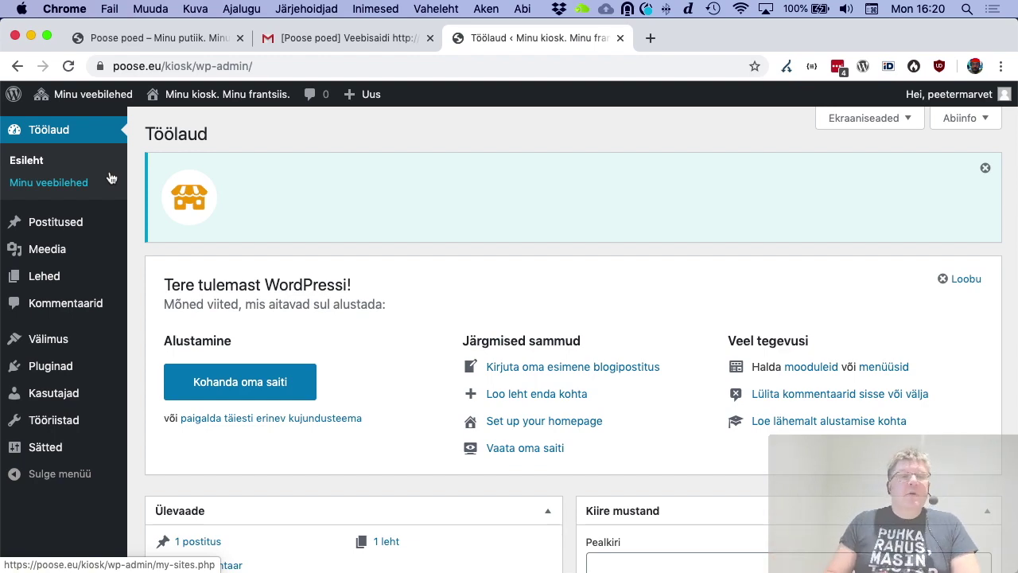
Open the Juhend guide on poose.eu, then return to the kiosk dashboard
click(155, 38)
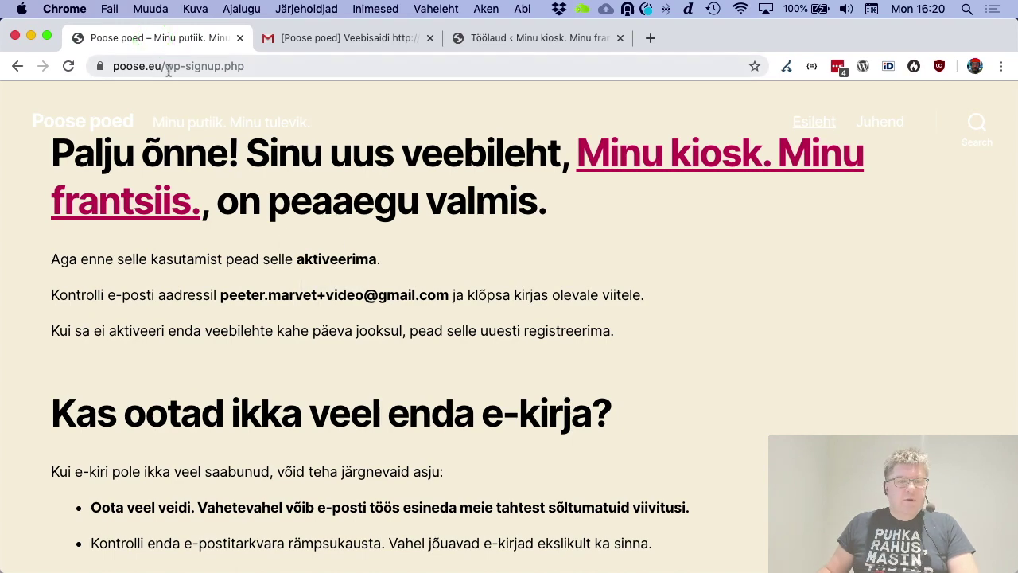
drag(169, 69, 359, 63)
key(BackSpace)
key(Return)
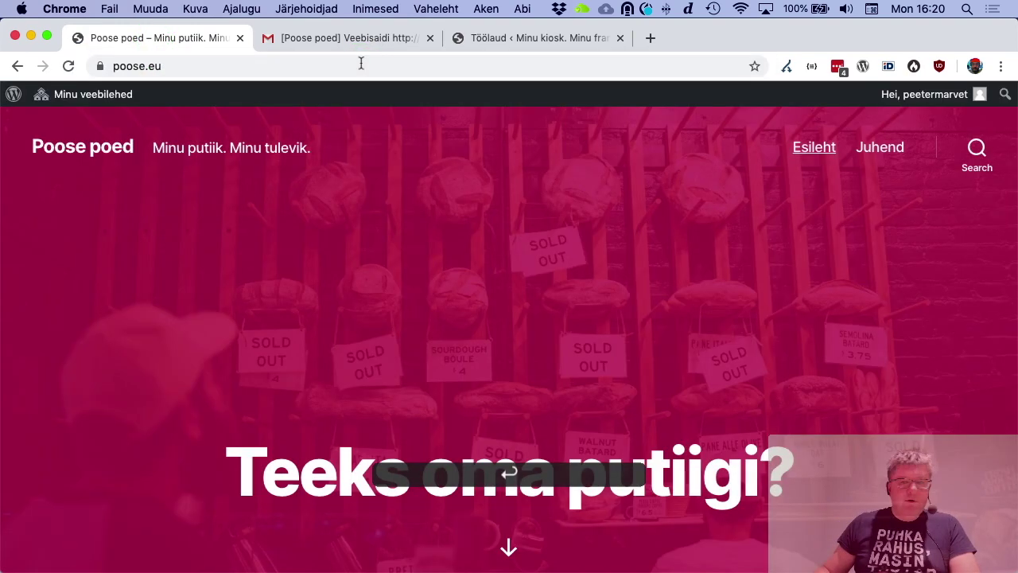
click(882, 150)
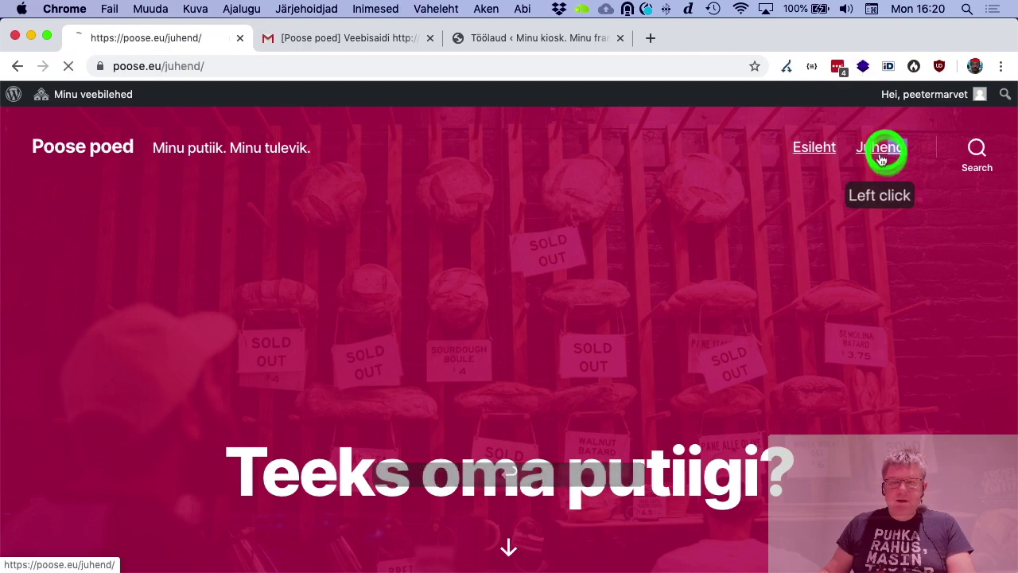
scroll(458, 300, down, 10)
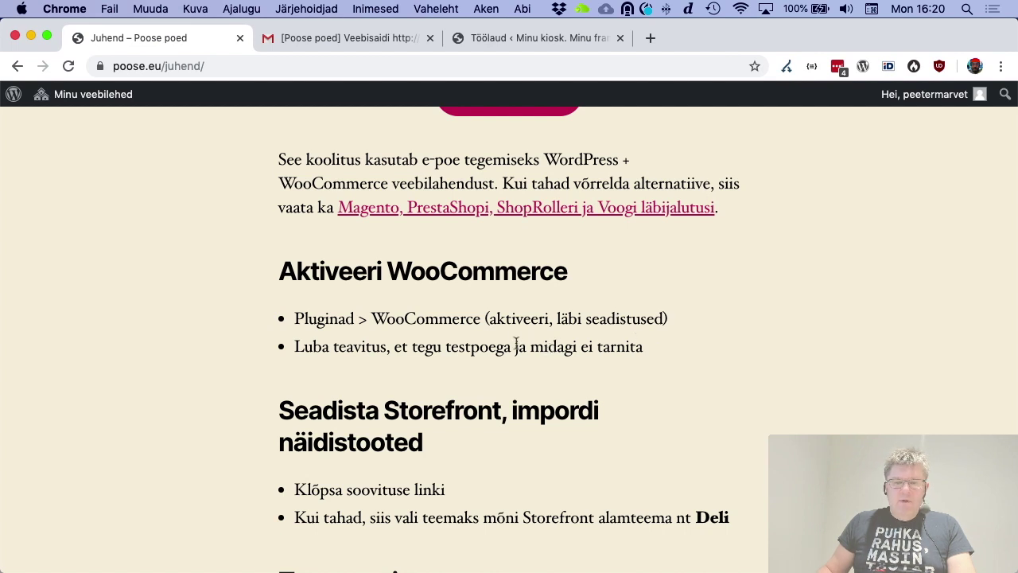
click(538, 37)
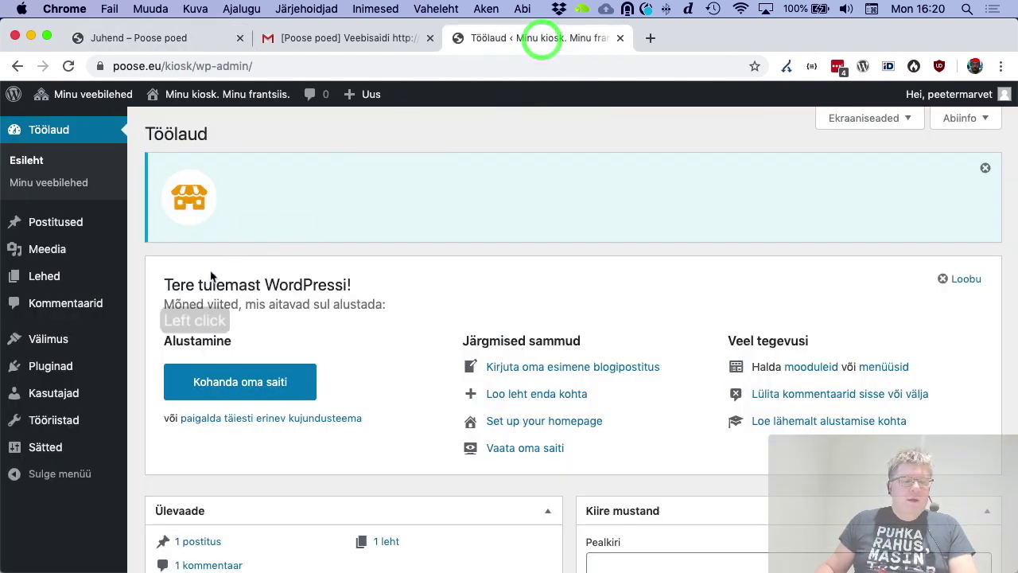
Activate the WooCommerce plugin from the Plugins list
click(50, 365)
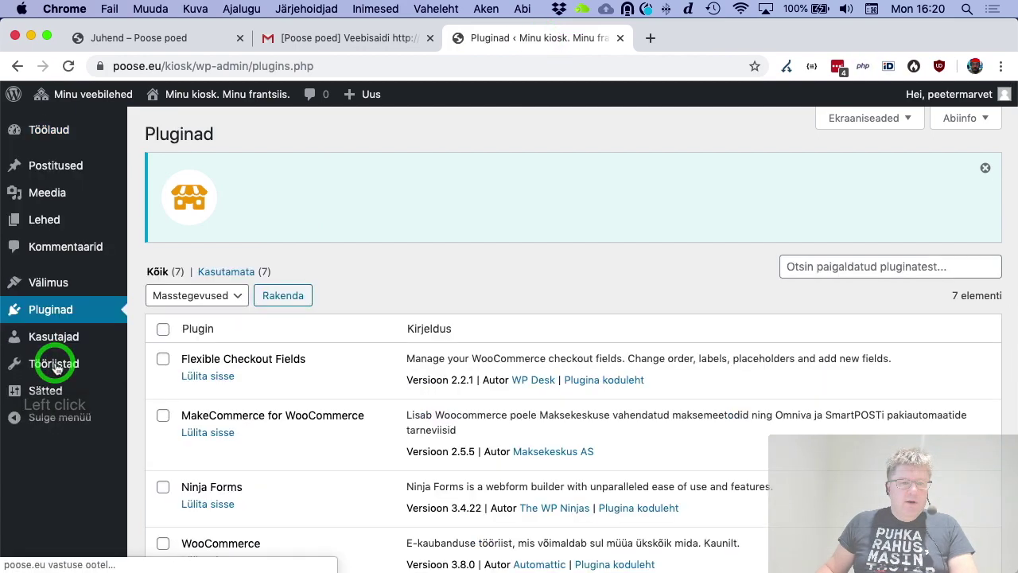
scroll(191, 352, down, 5)
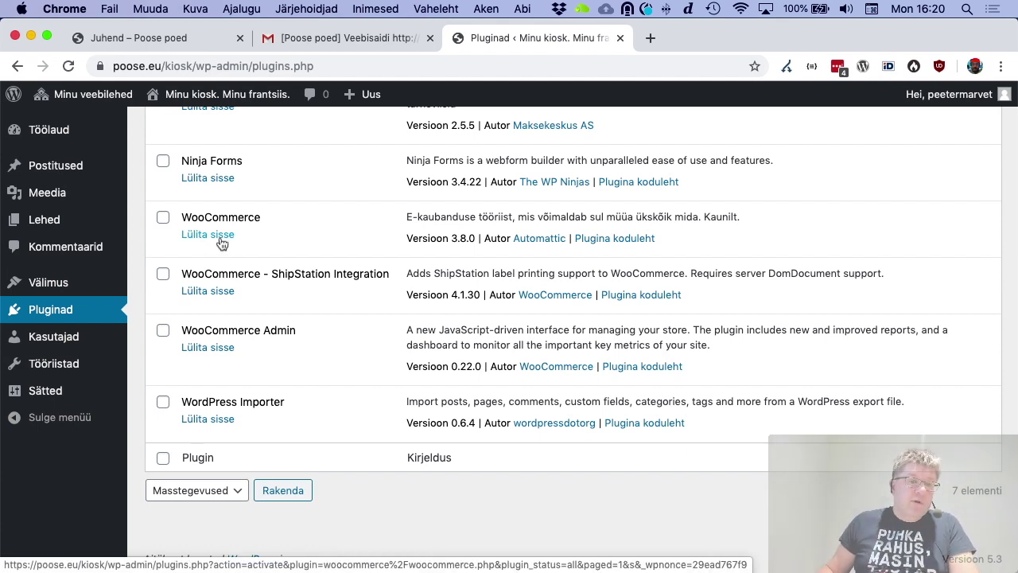
scroll(222, 243, up, 1)
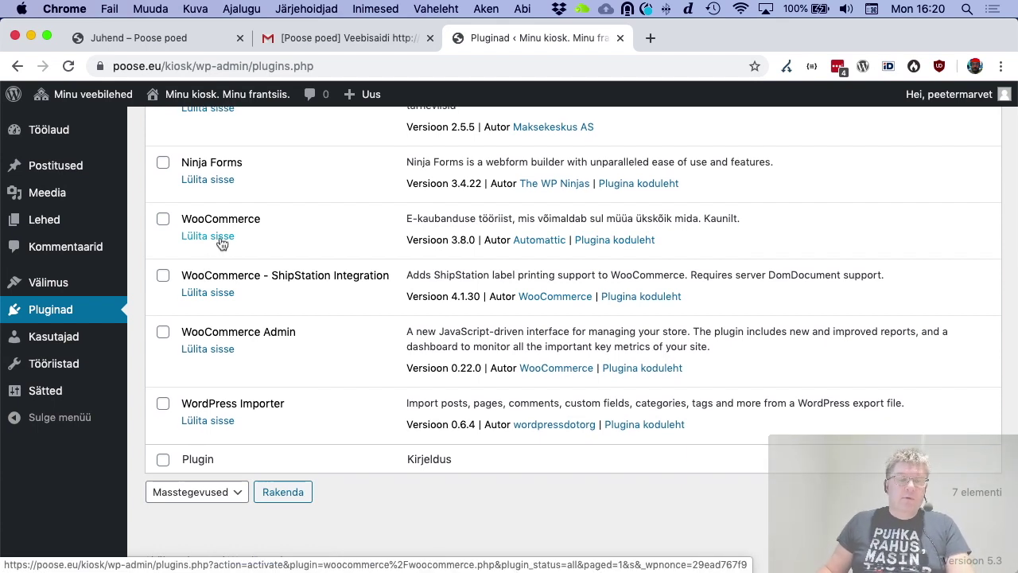
click(221, 239)
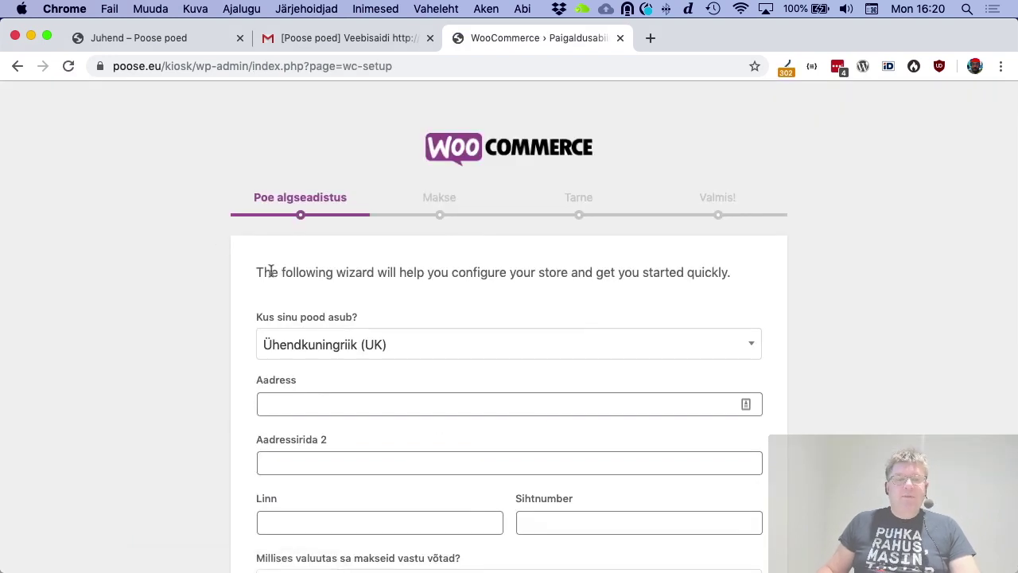
Set the store location to Eesti with the saved street address, city Tallinn and postcode 11415
scroll(273, 271, down, 3)
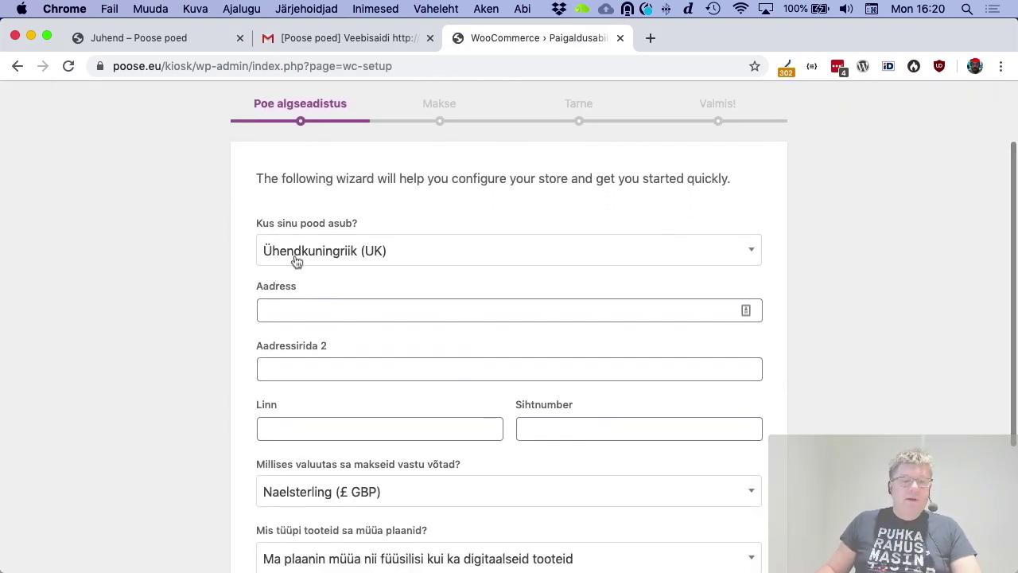
click(298, 258)
text(ee)
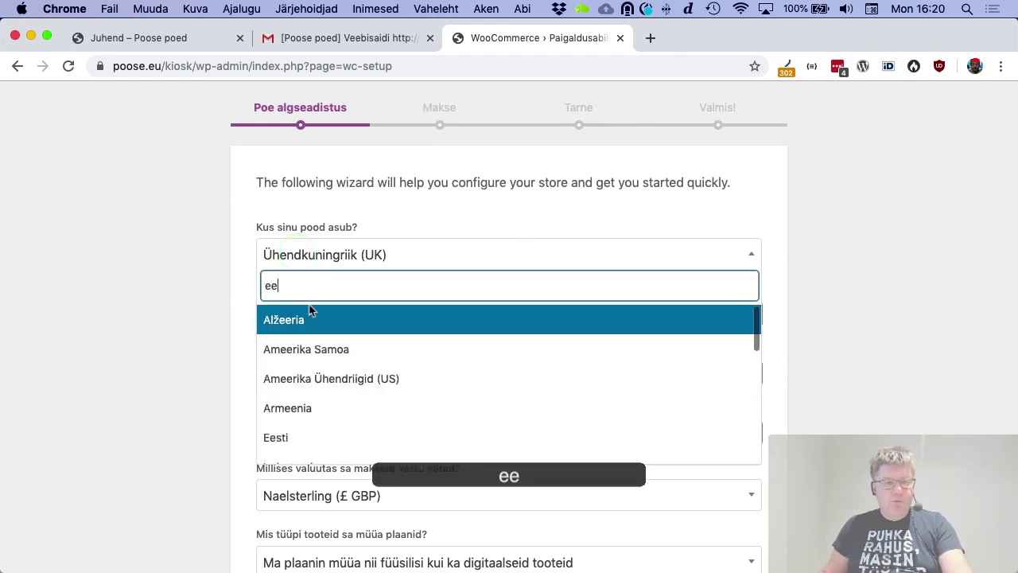
click(308, 432)
click(355, 310)
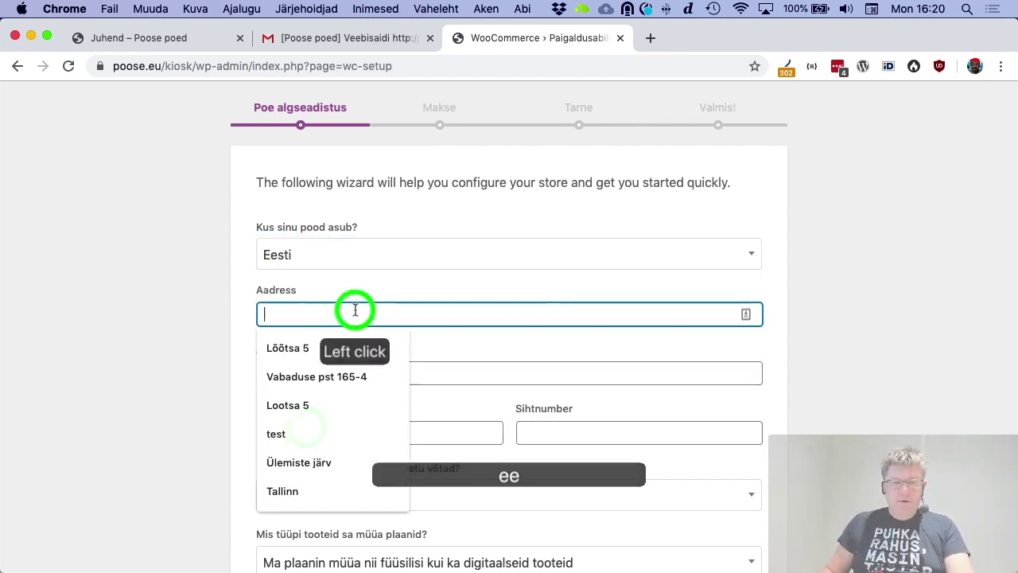
click(357, 344)
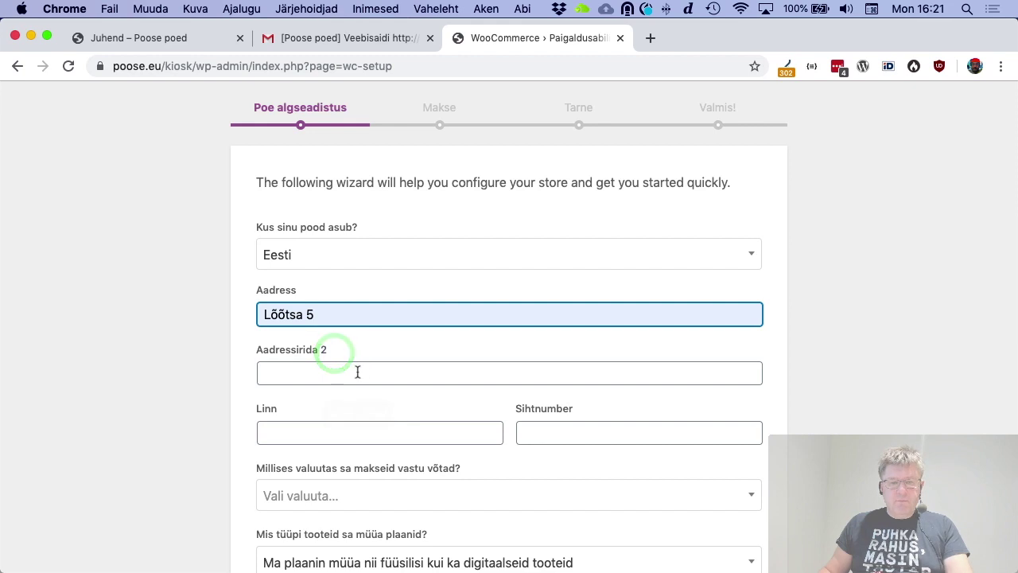
scroll(357, 371, down, 1)
click(327, 381)
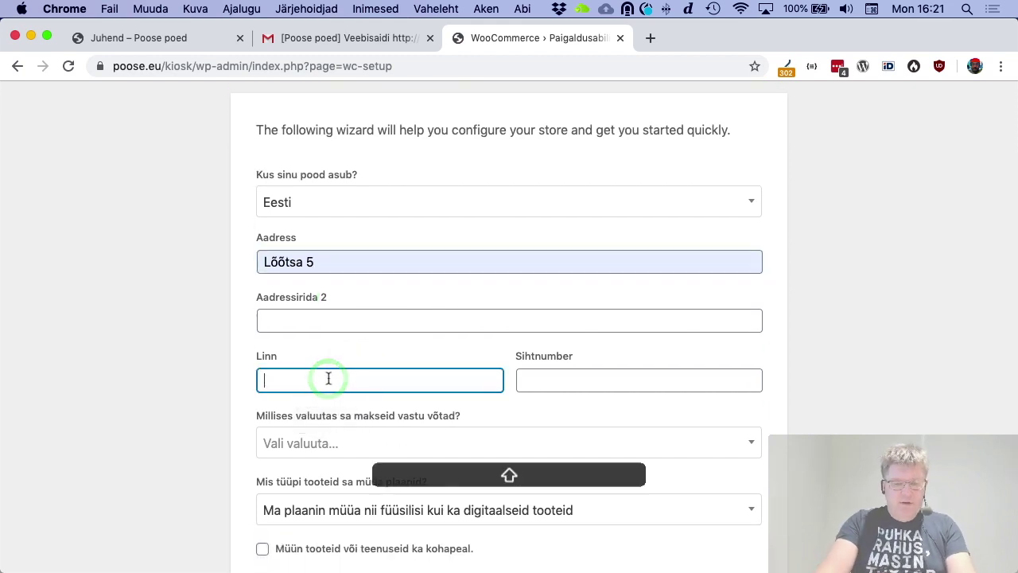
text(Tallinn)
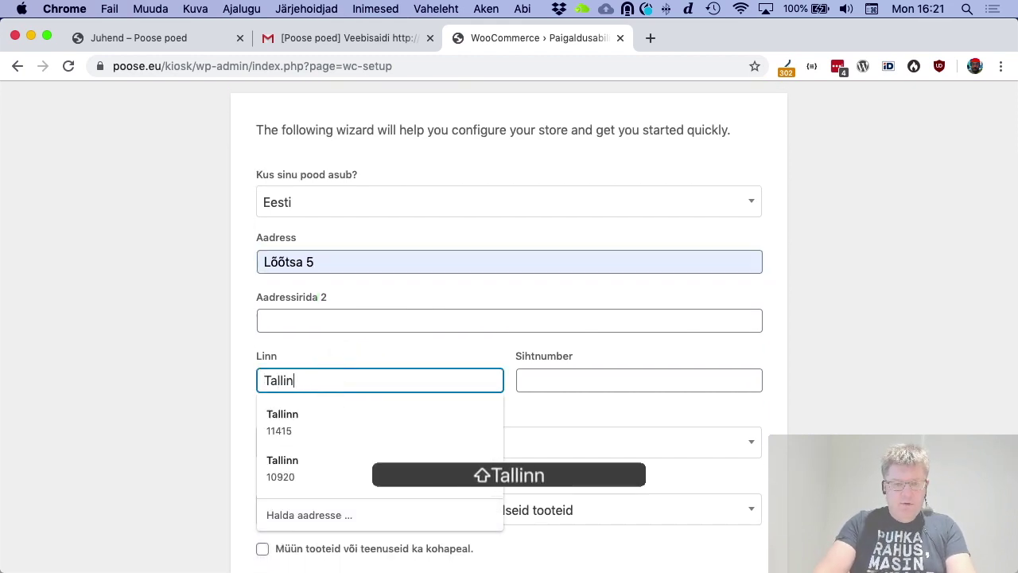
key(Tab)
text(11415)
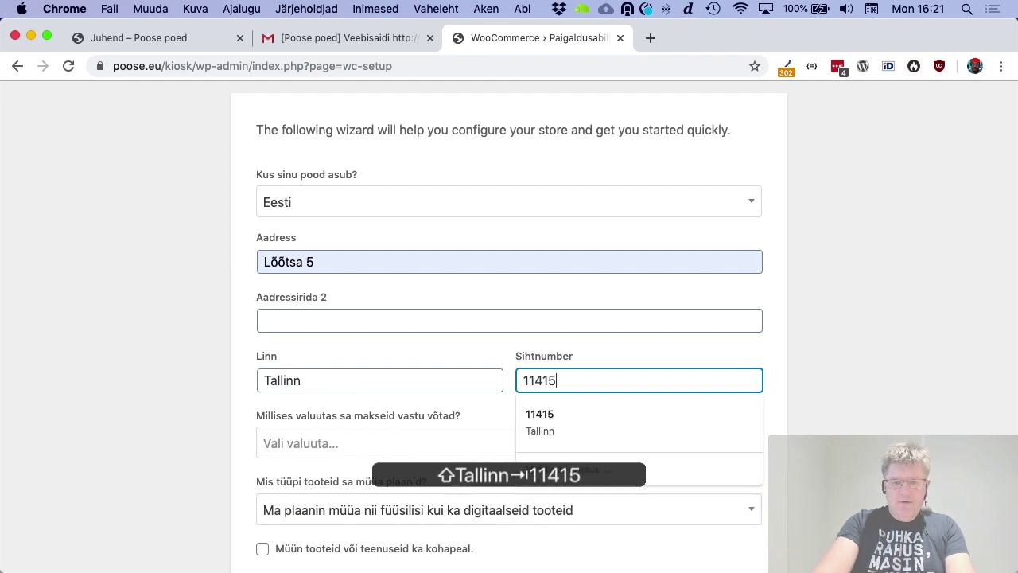
click(166, 422)
Choose Euro (€ EUR) currency and physical products only, then submit with Lähme!
click(331, 446)
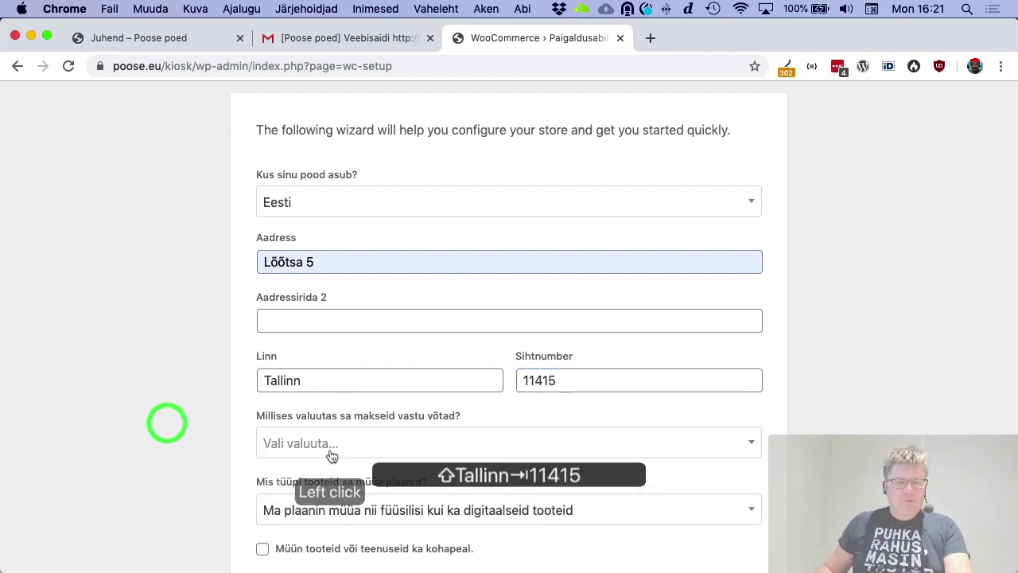
text(e)
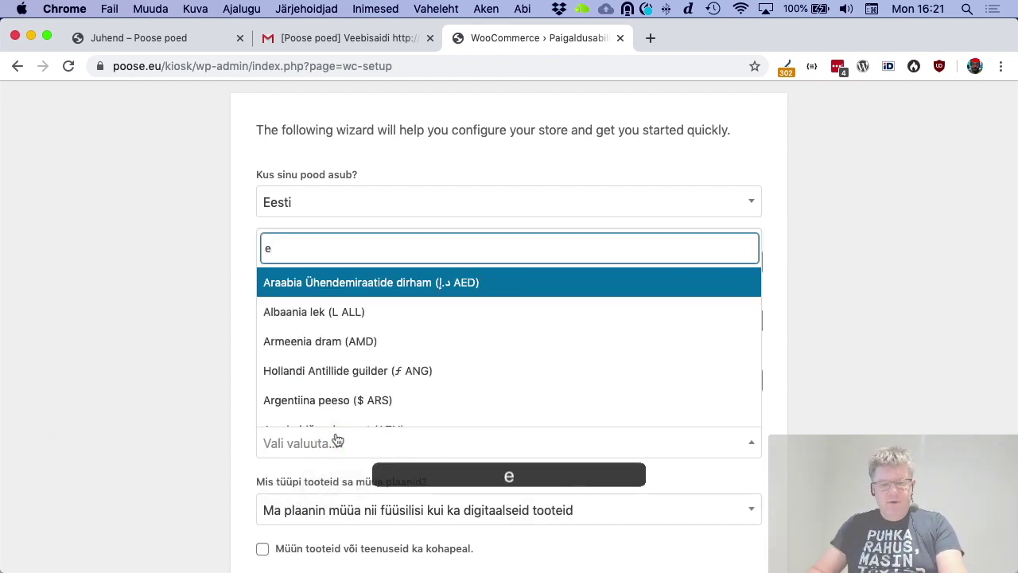
text(u)
click(311, 355)
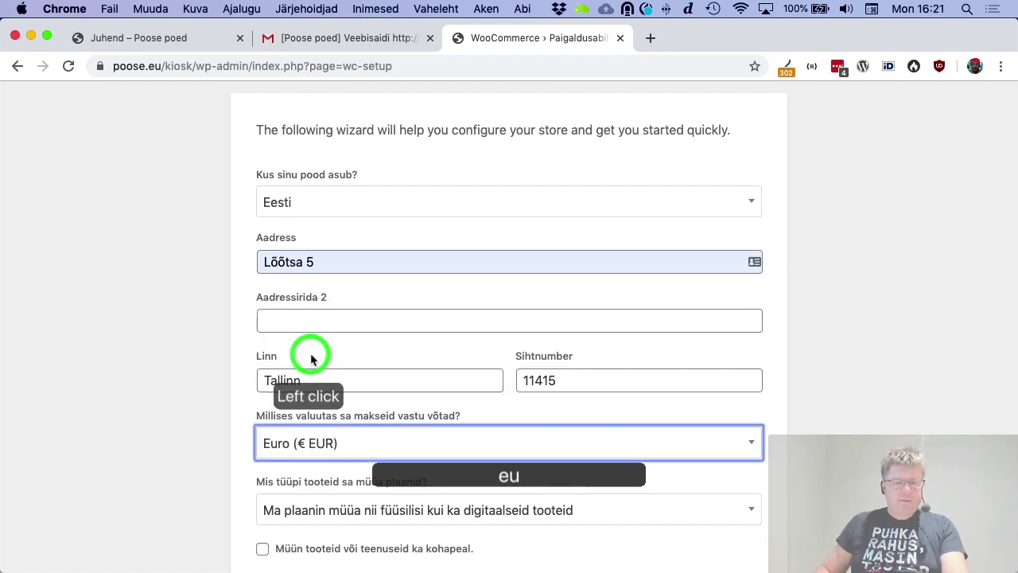
scroll(302, 366, down, 3)
click(457, 389)
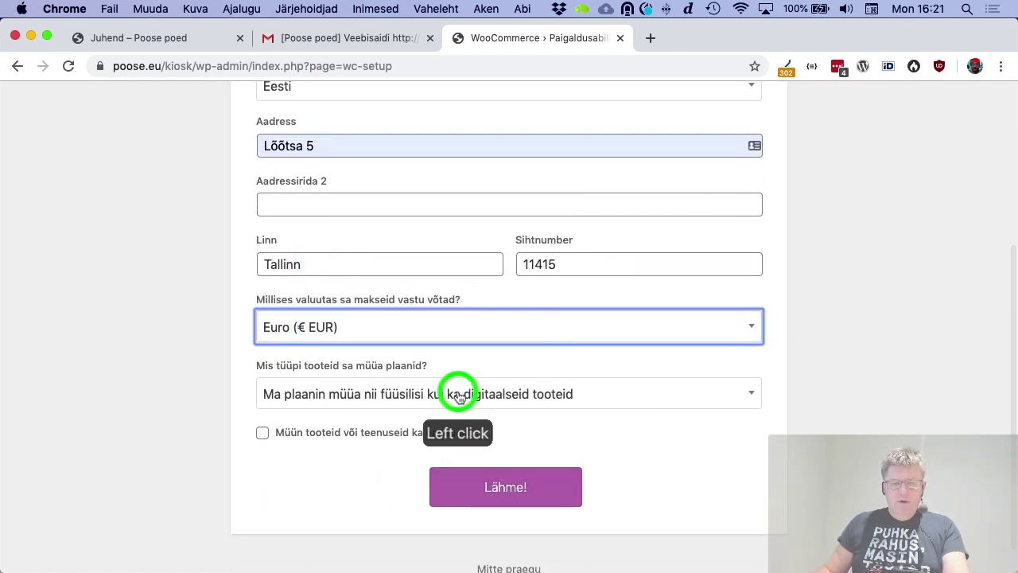
click(435, 452)
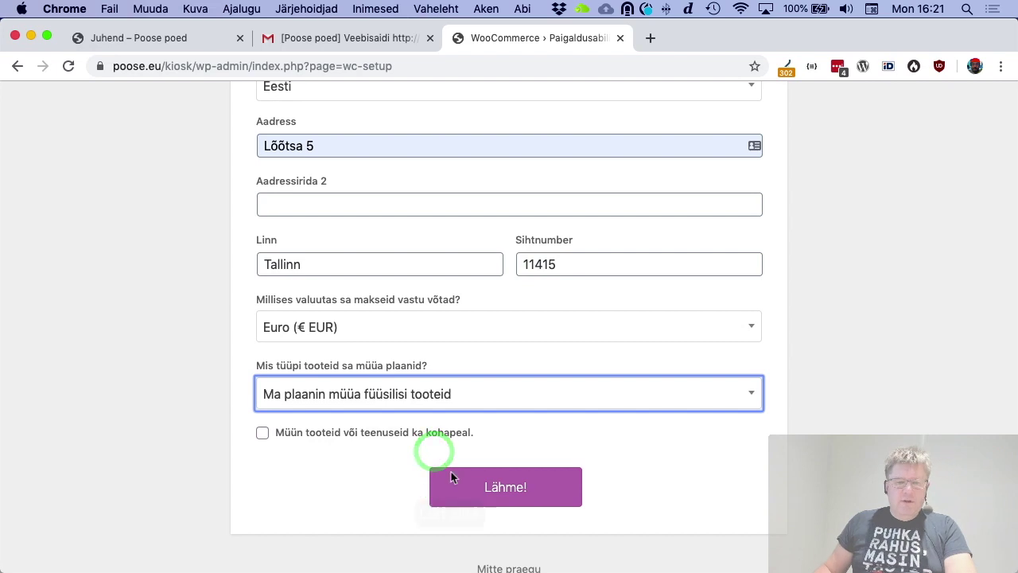
click(499, 487)
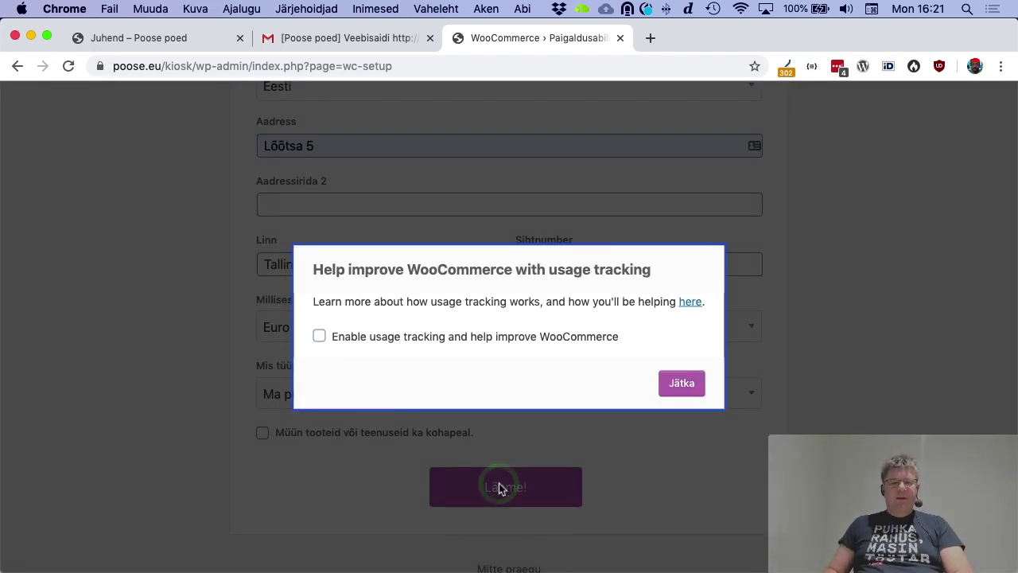
Skip usage tracking and switch on Pangaülekandega maksmine (BACS) under Ühenduseta maksed
click(682, 383)
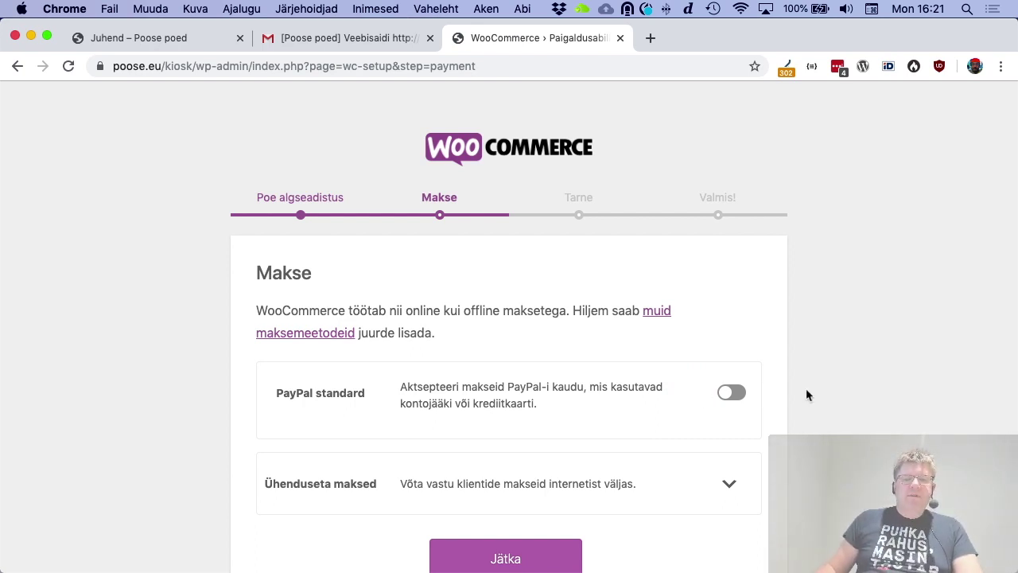
scroll(820, 390, down, 2)
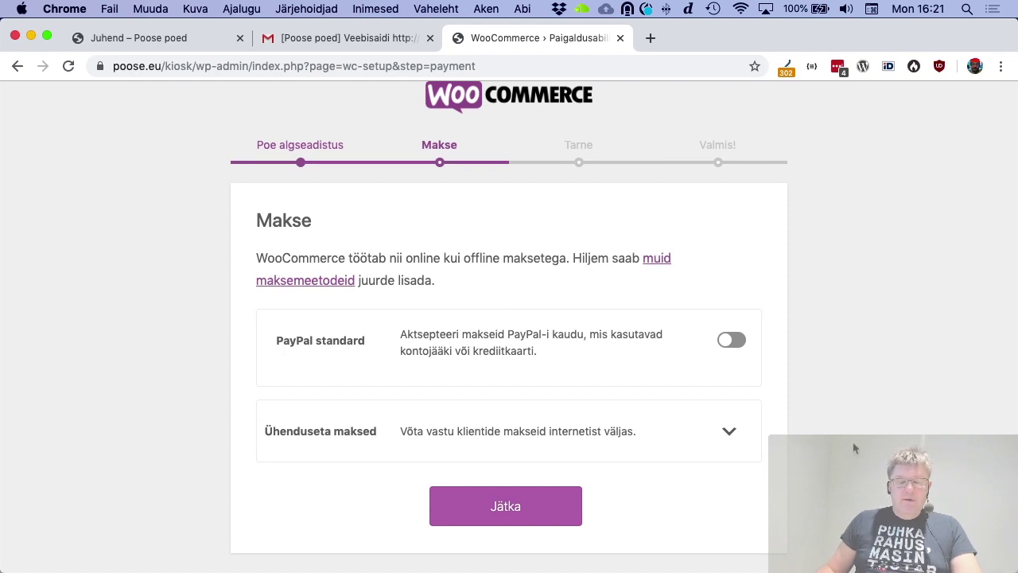
click(729, 432)
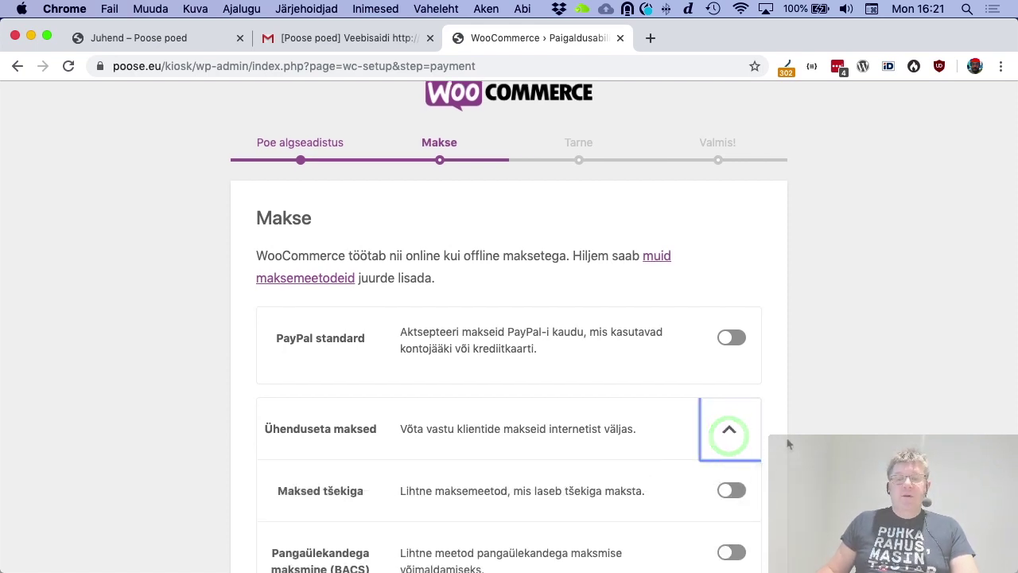
scroll(775, 443, down, 3)
scroll(788, 444, down, 2)
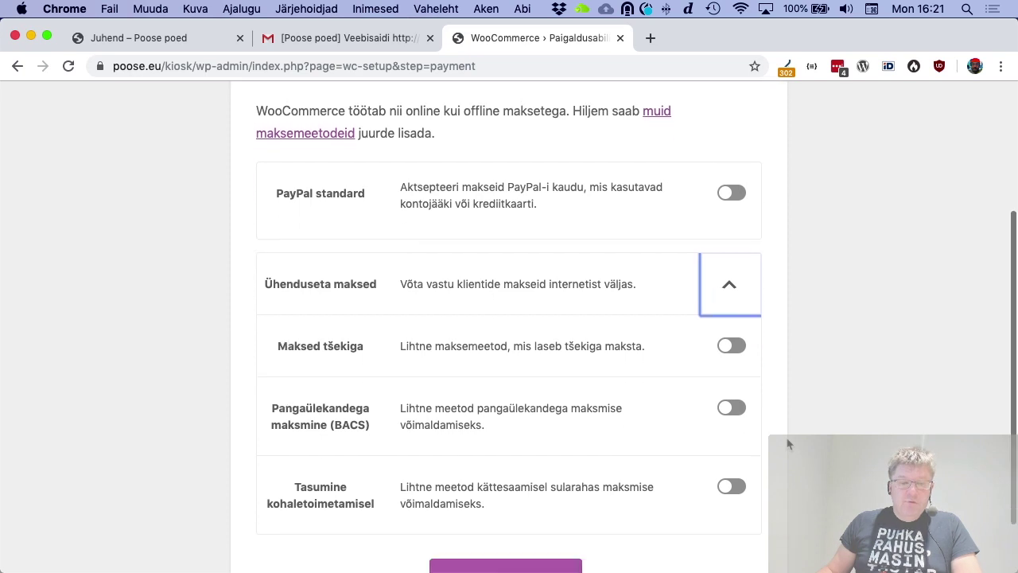
scroll(788, 444, down, 2)
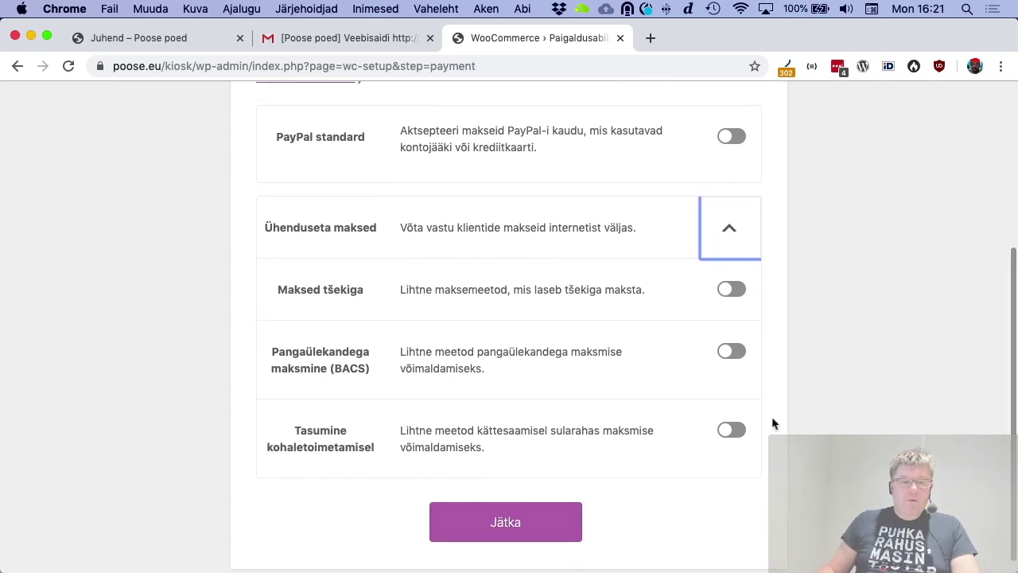
click(734, 352)
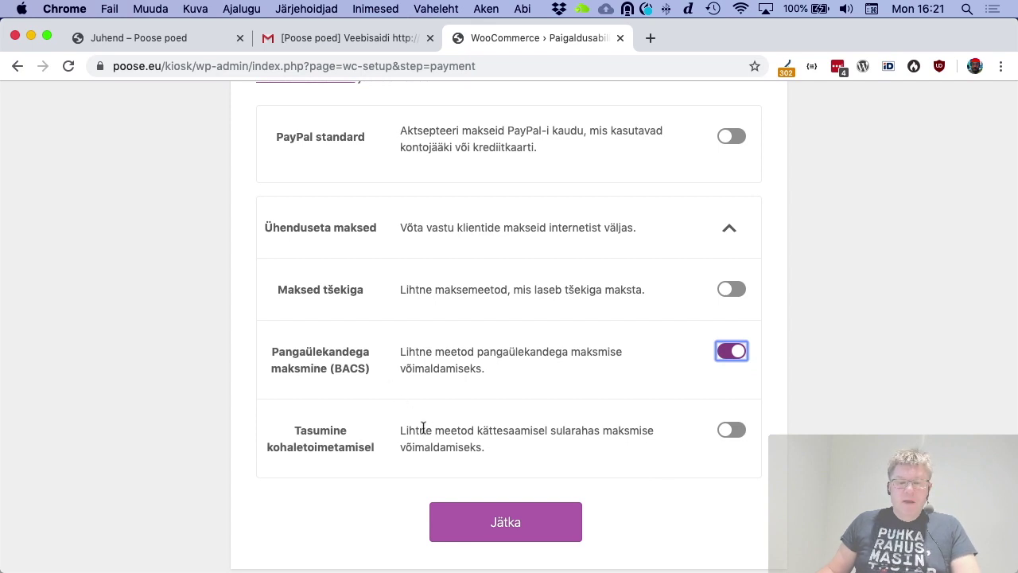
On the Tarne step, enter Tasu 5 for Eesti and 15 for other zones, then continue
click(506, 522)
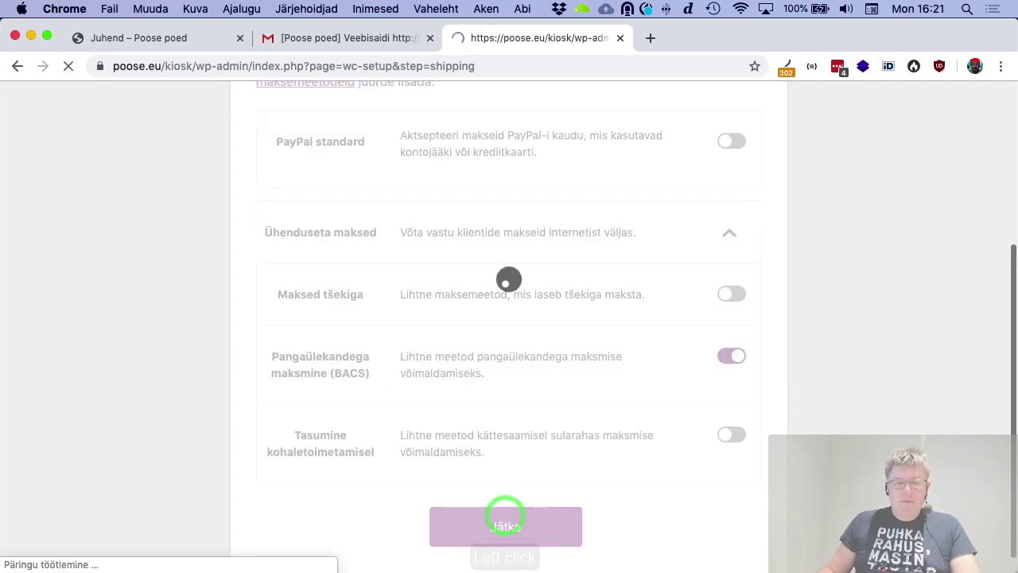
scroll(493, 445, down, 3)
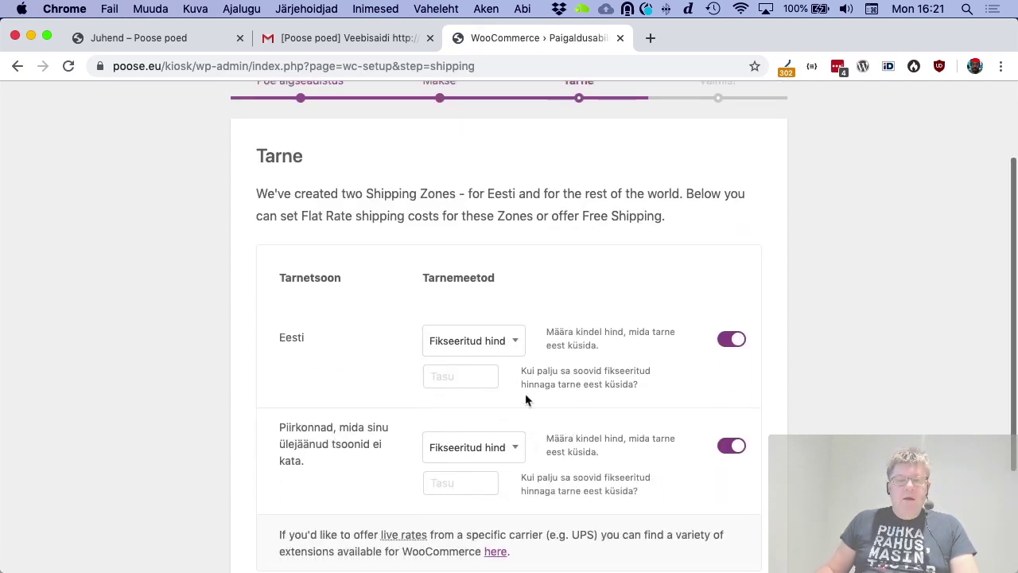
click(482, 374)
text(5)
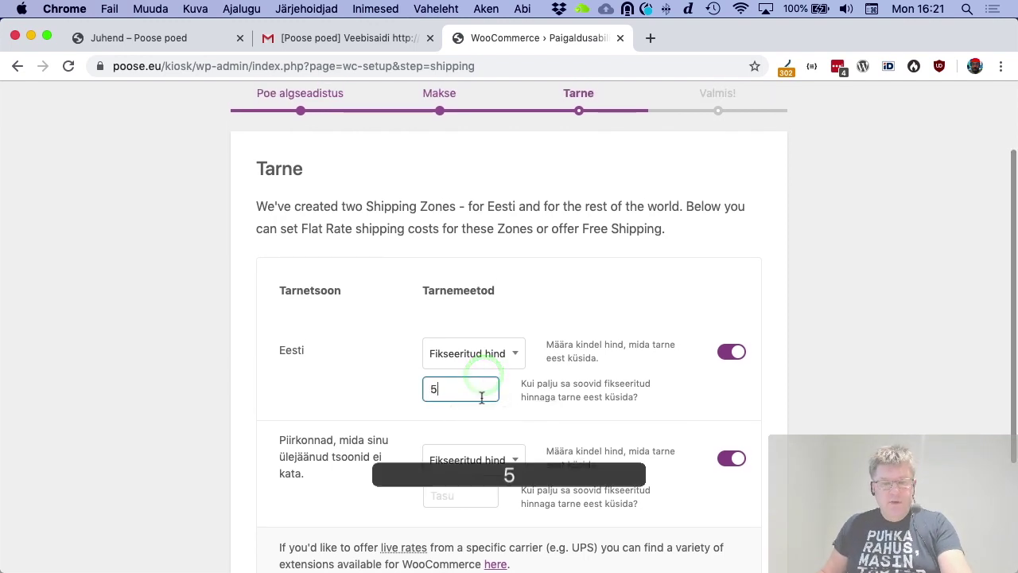
scroll(481, 397, down, 2)
click(466, 433)
text(1)
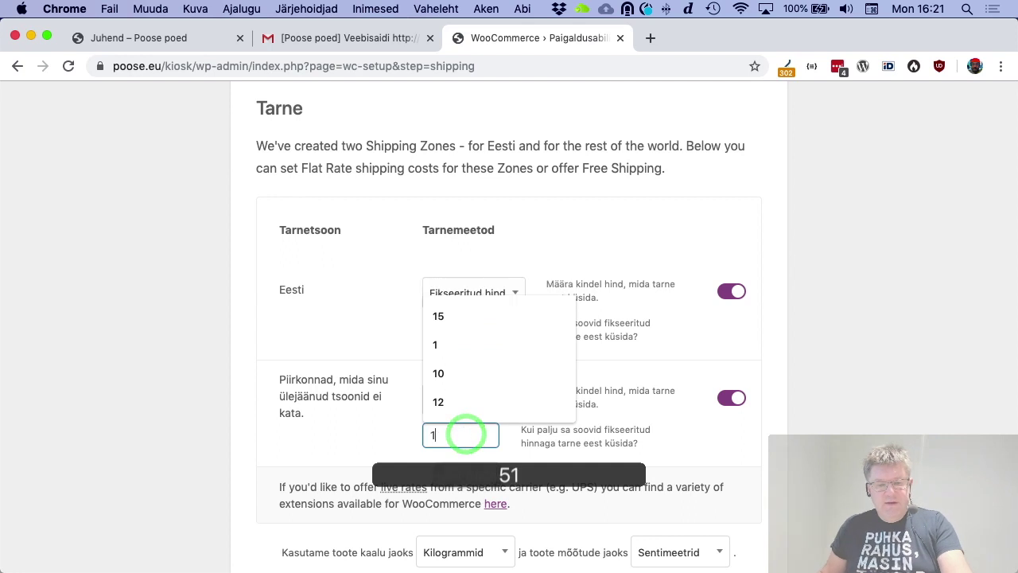
text(5)
click(792, 448)
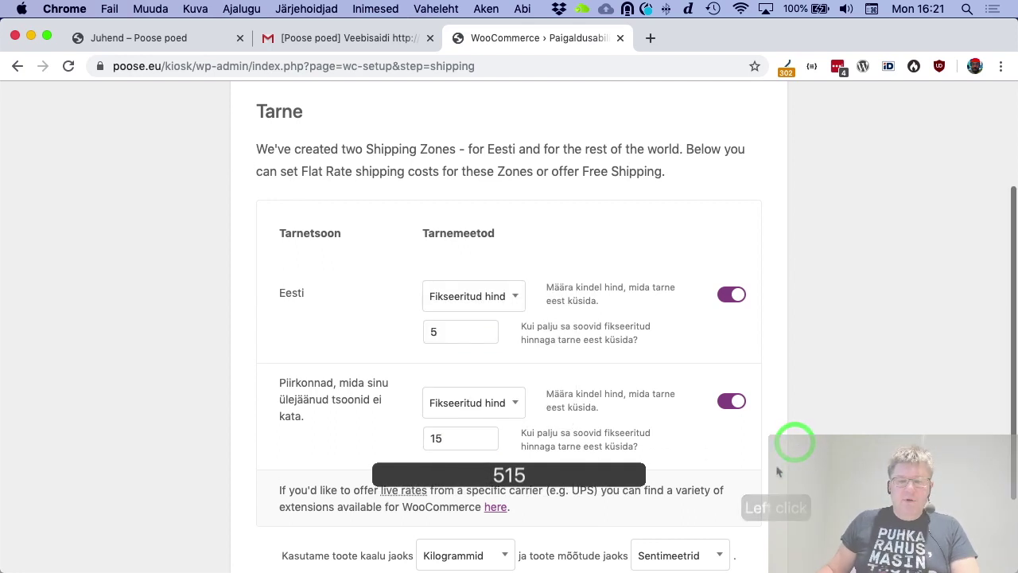
scroll(777, 470, down, 3)
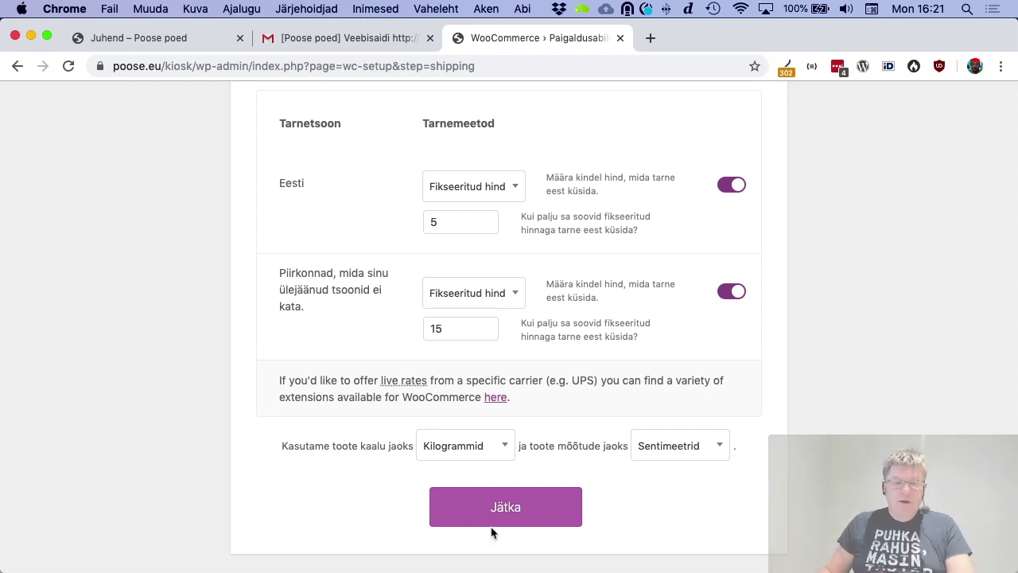
click(505, 507)
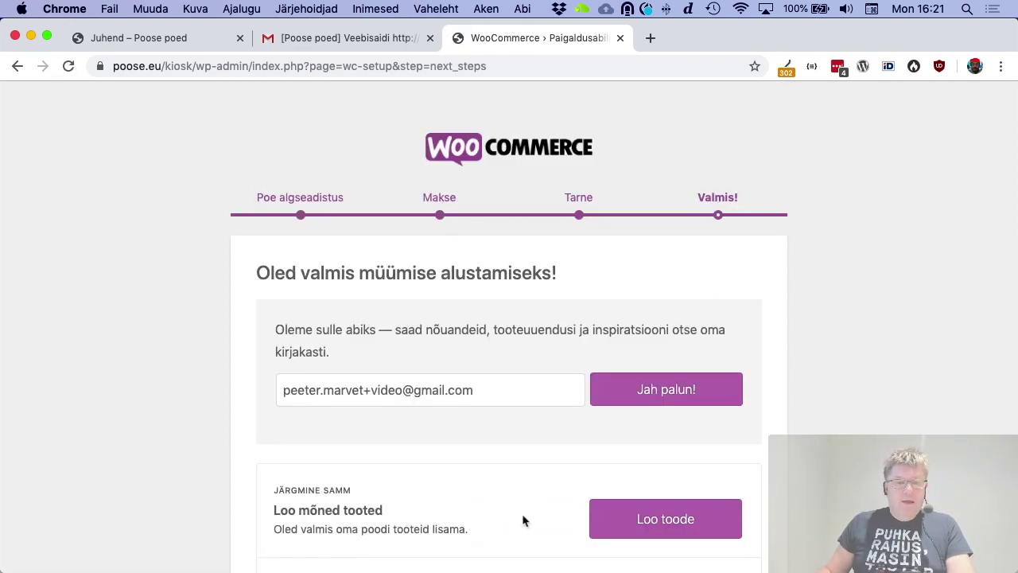
Activate the WooCommerce Admin plugin and launch the Storefront homepage Customizer
scroll(730, 515, down, 5)
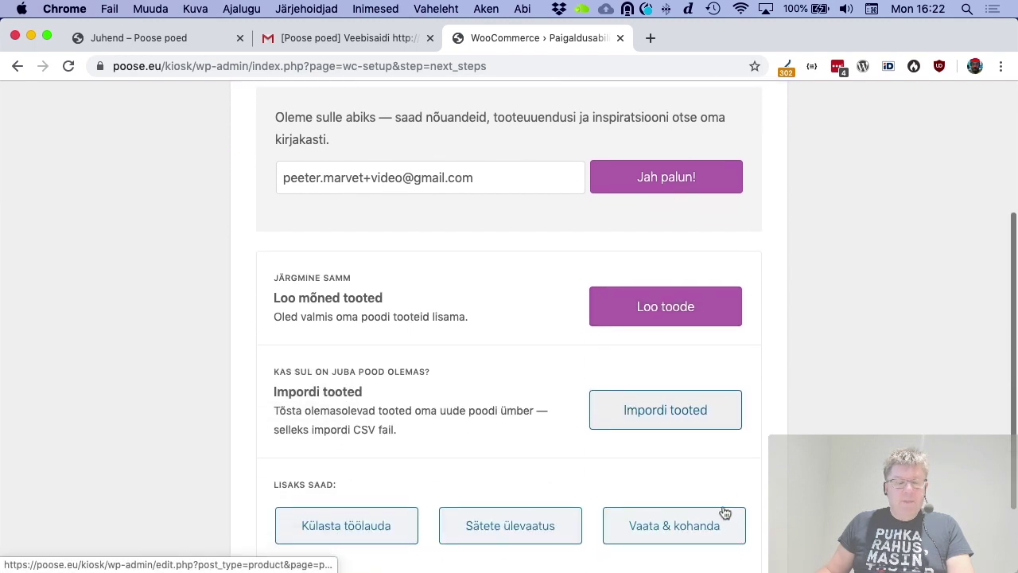
scroll(445, 413, down, 2)
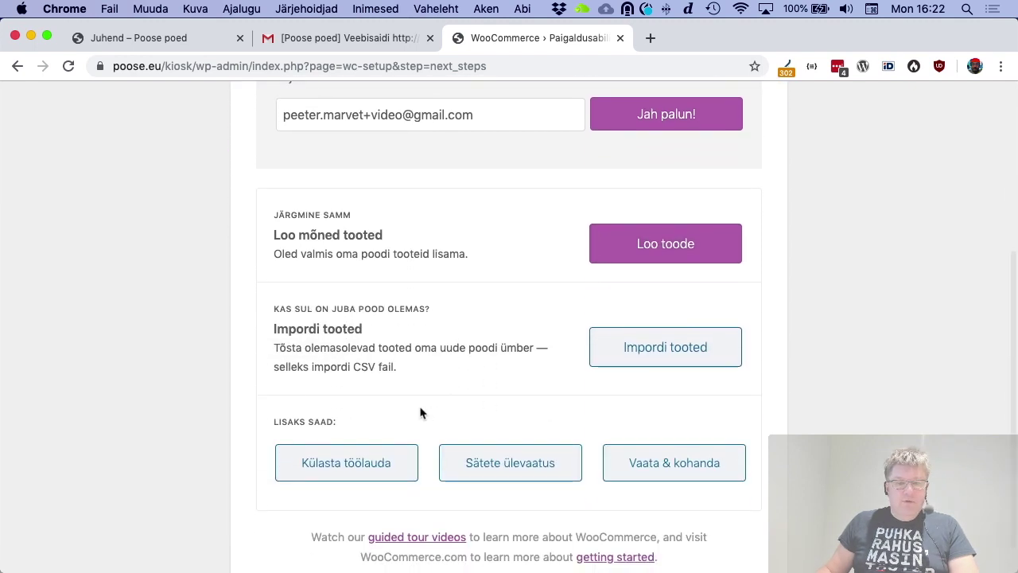
scroll(421, 411, down, 1)
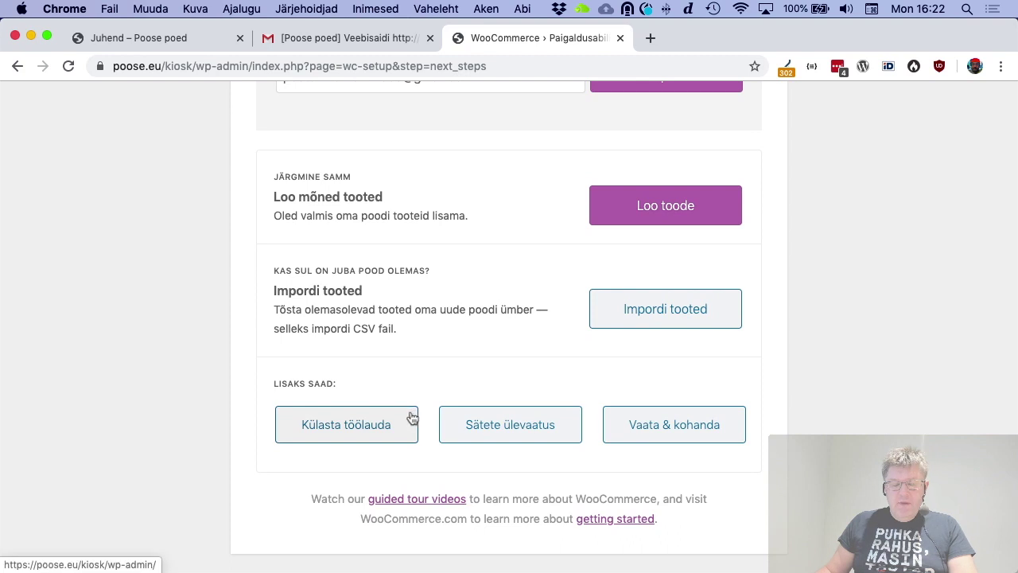
click(390, 428)
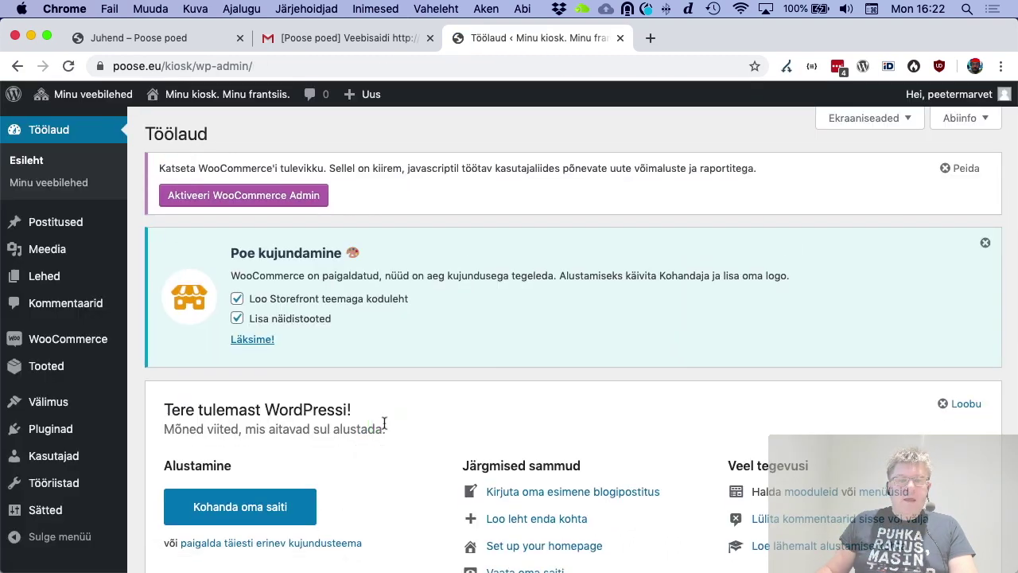
click(243, 201)
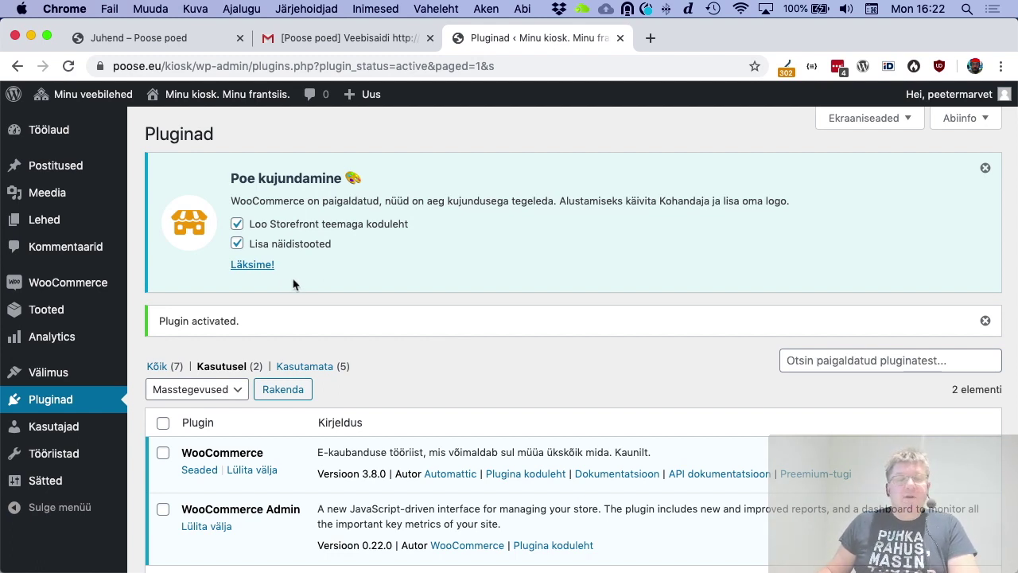
click(256, 268)
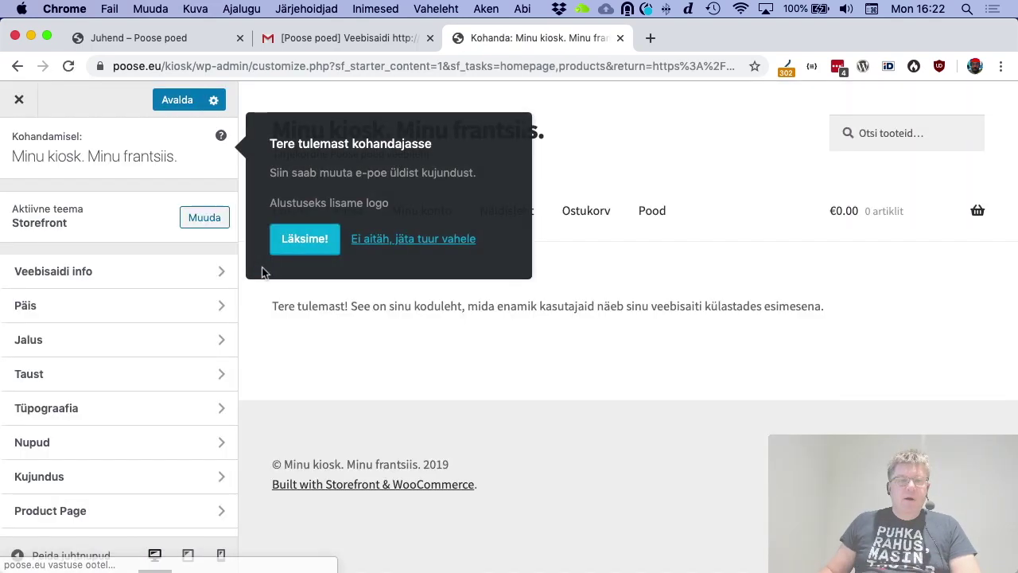
Skip the tour, tick 'Lülita poe teade sisse' under WooCommerce > Poe teade, publish and close
click(454, 241)
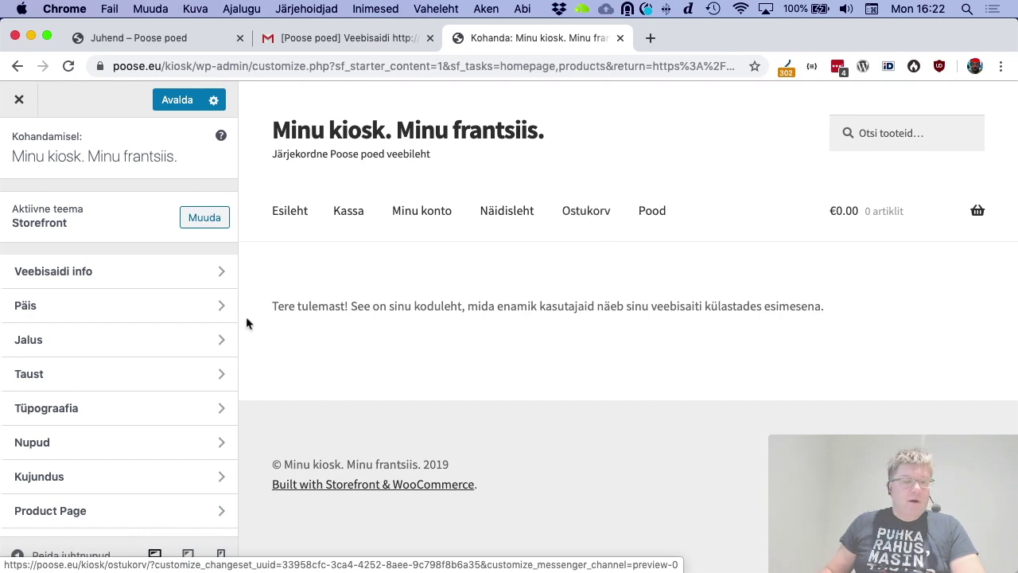
scroll(133, 339, down, 5)
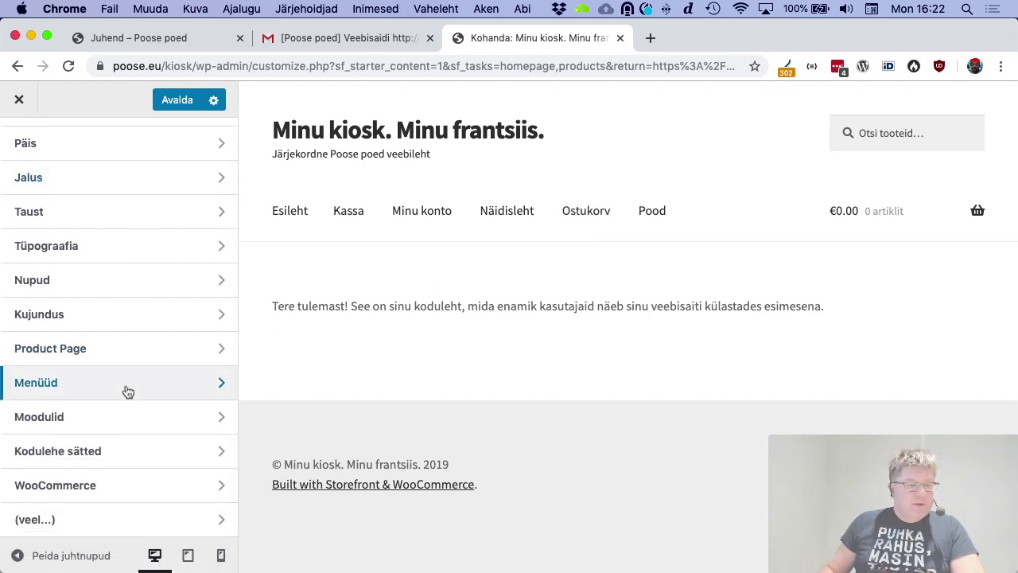
click(132, 483)
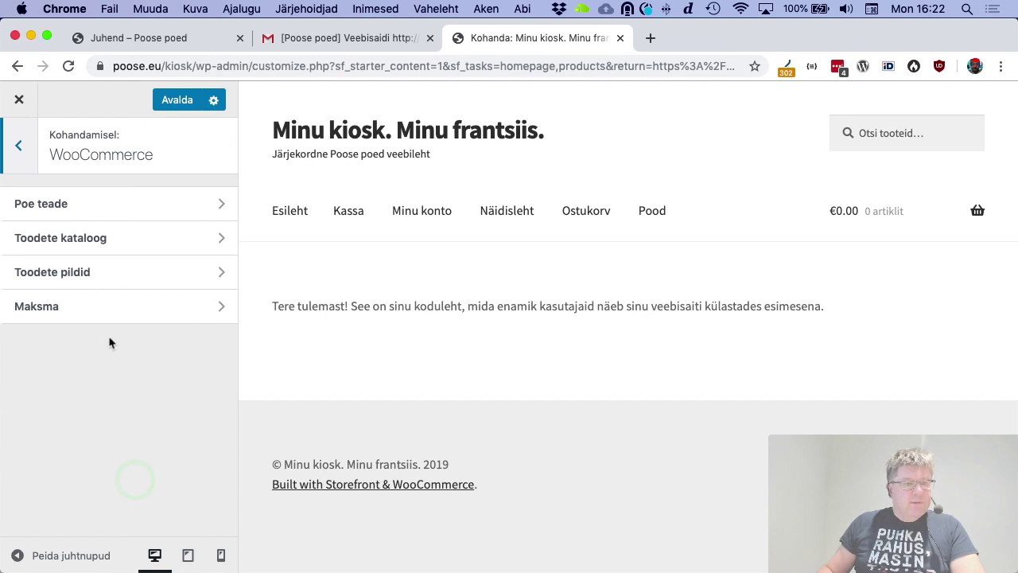
click(113, 204)
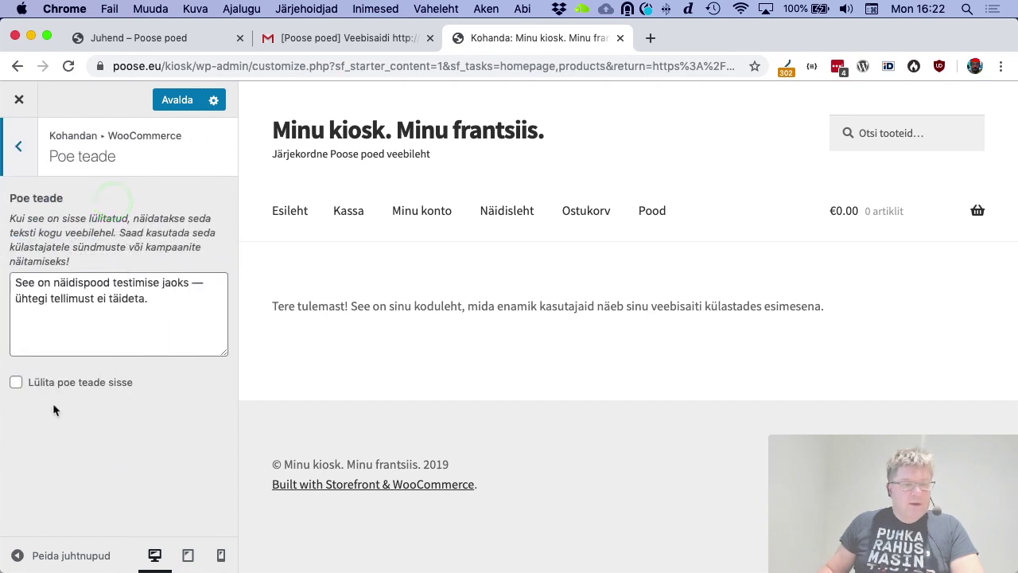
click(51, 384)
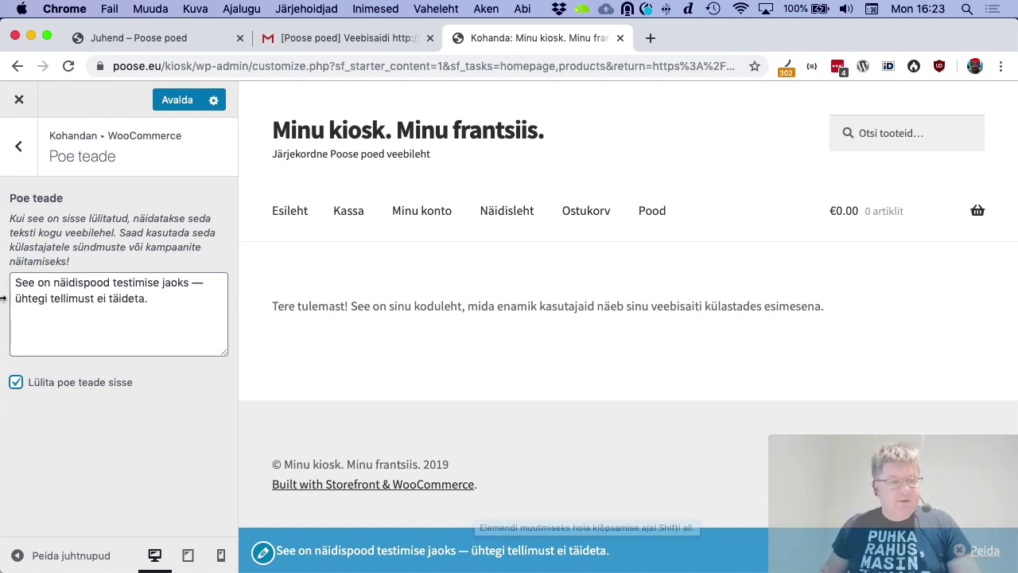
click(19, 147)
click(183, 100)
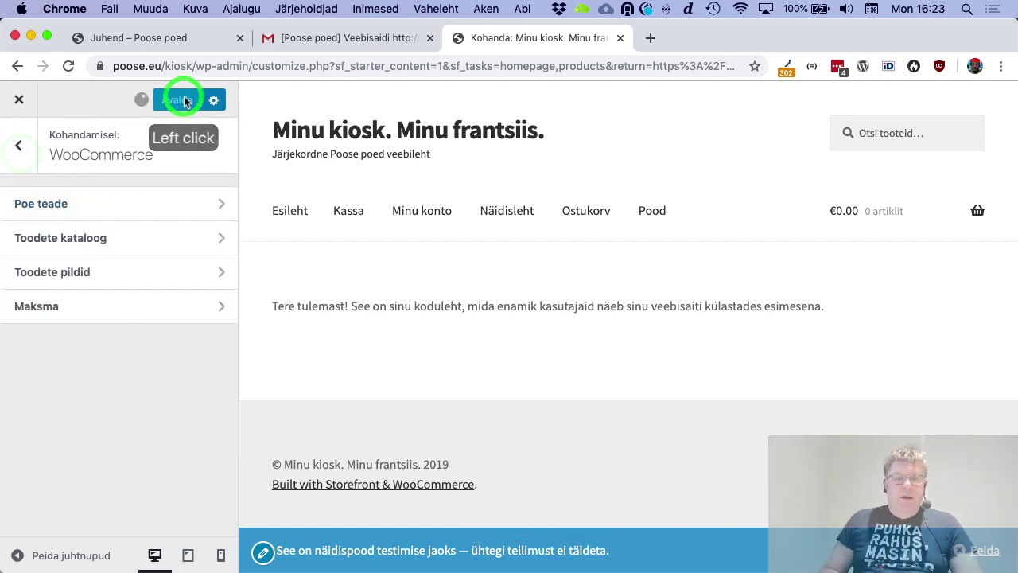
click(24, 104)
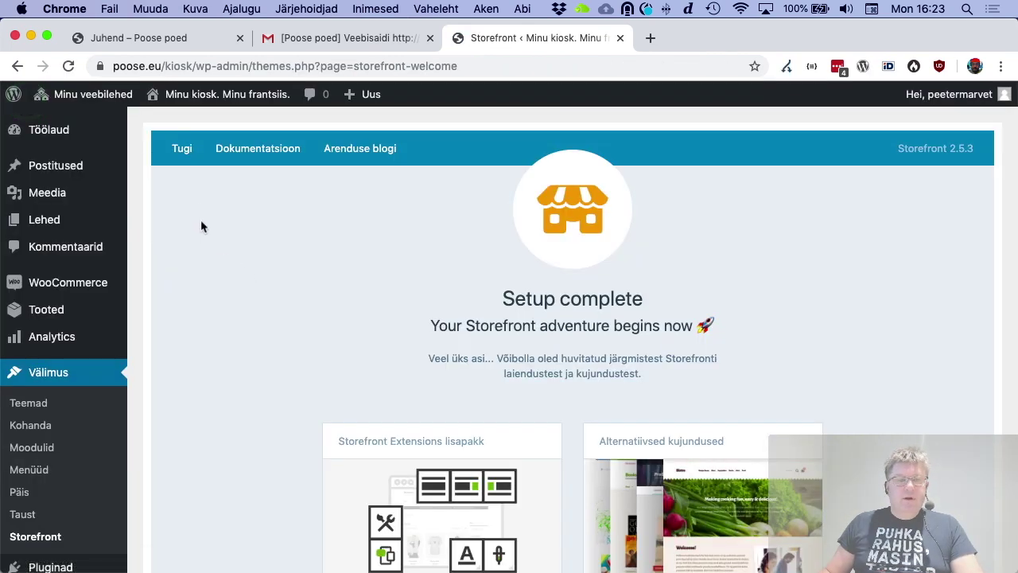
Browse the 12-product Pood page and add the Logoga dressipluus (€45.00) to the cart
click(231, 94)
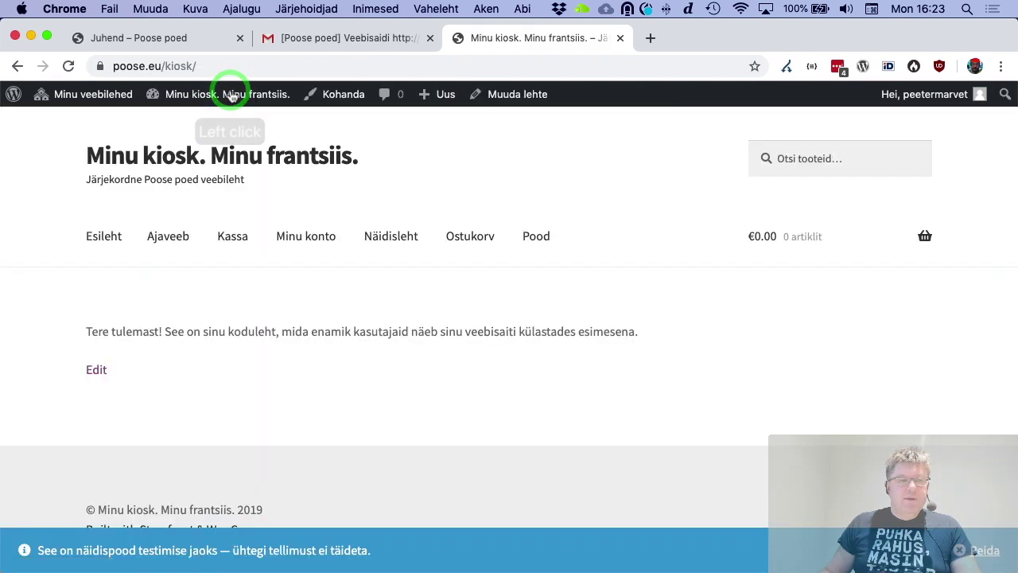
click(537, 243)
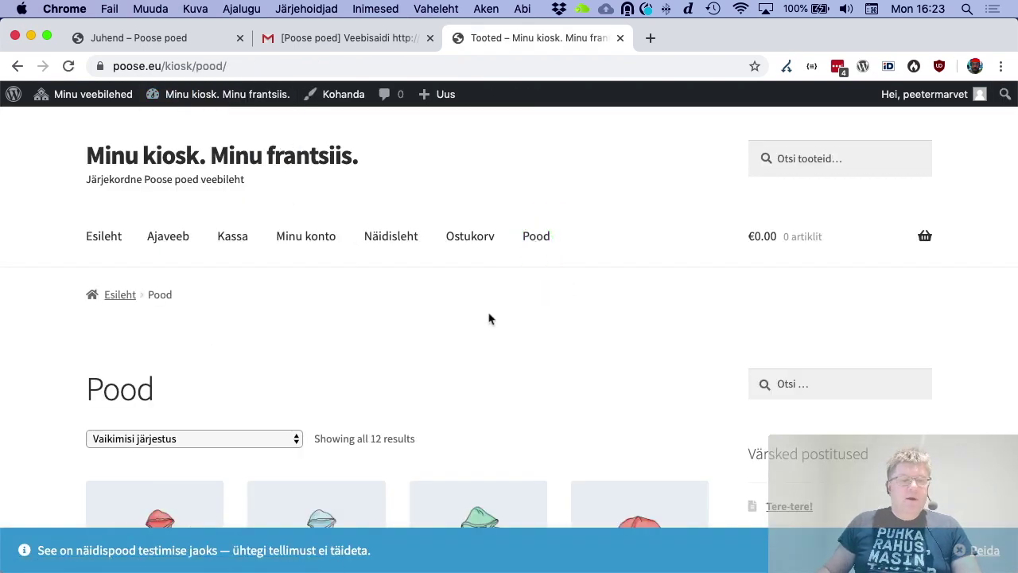
scroll(485, 322, down, 9)
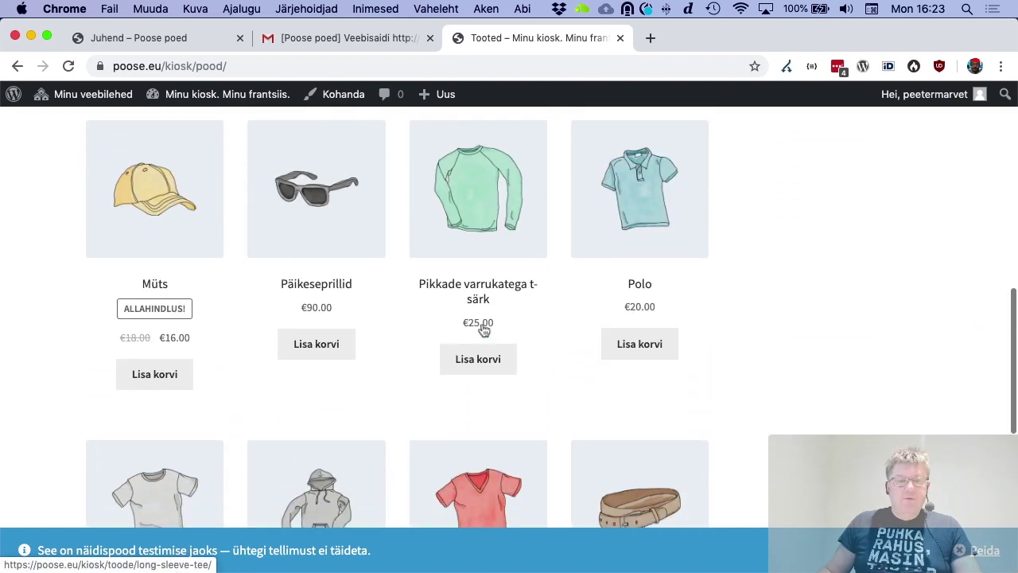
scroll(483, 330, up, 6)
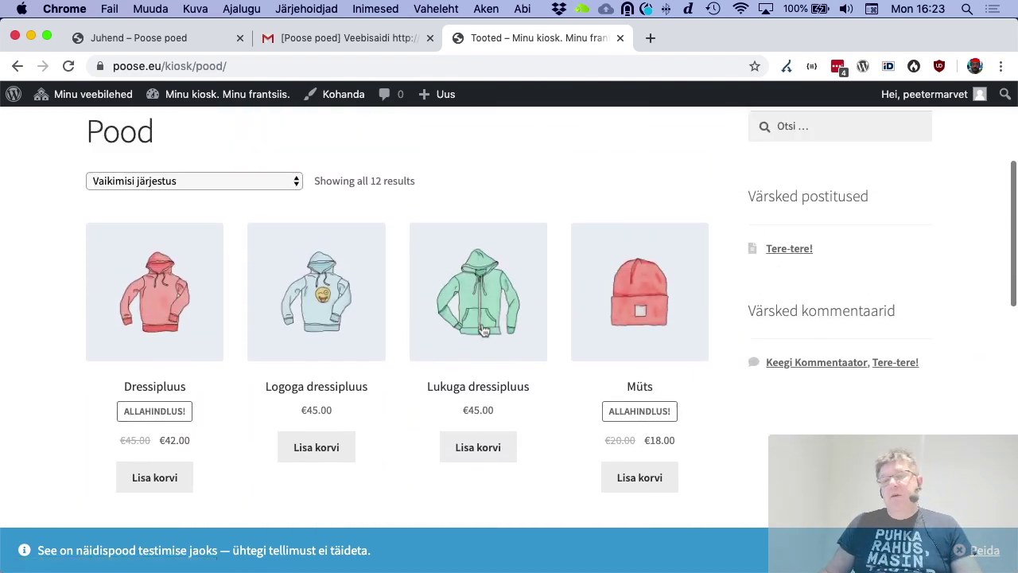
scroll(483, 330, up, 1)
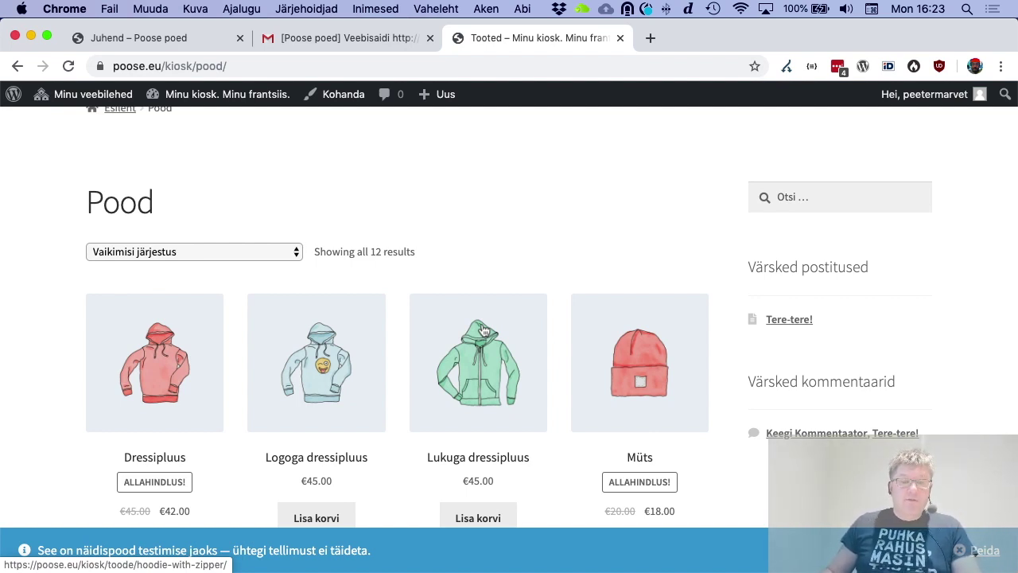
scroll(483, 330, down, 2)
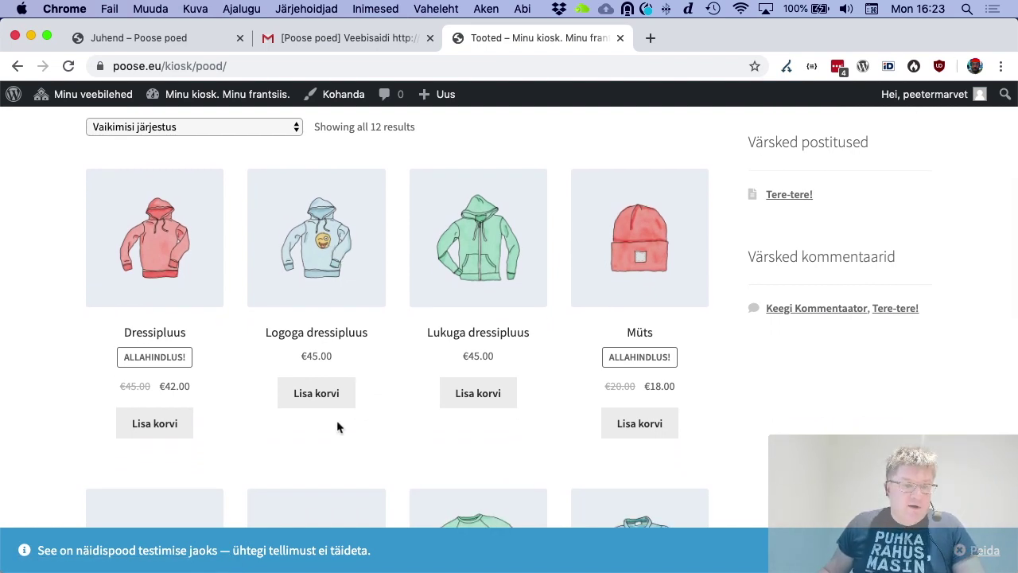
click(329, 394)
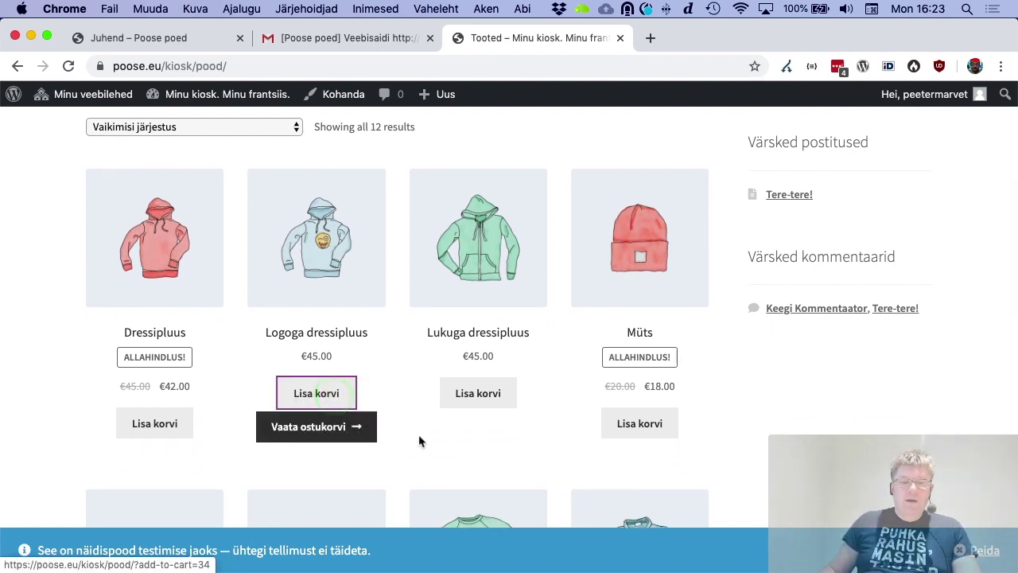
View the cart holding the Logoga dressipluus and proceed to checkout
click(346, 426)
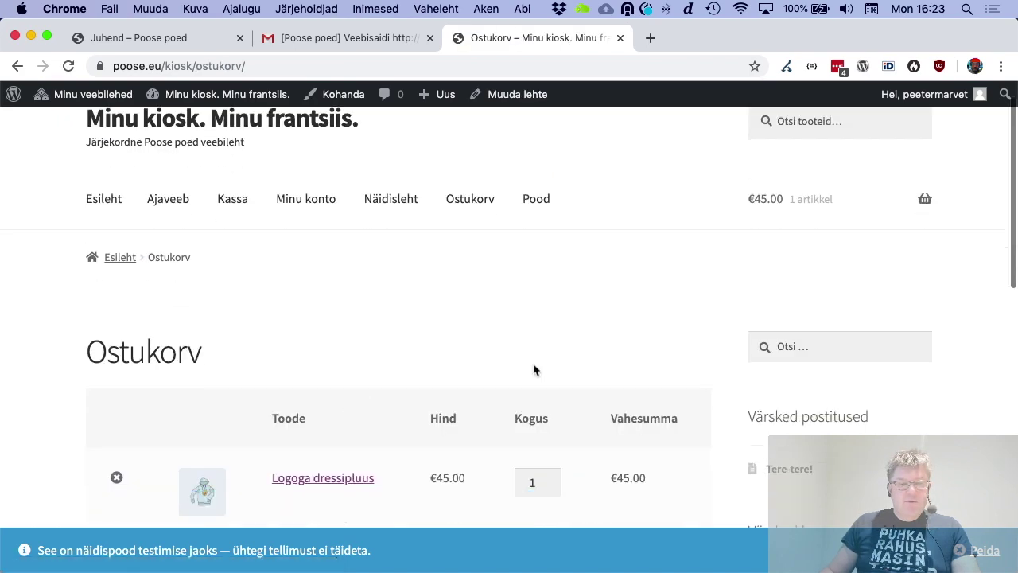
scroll(533, 369, down, 5)
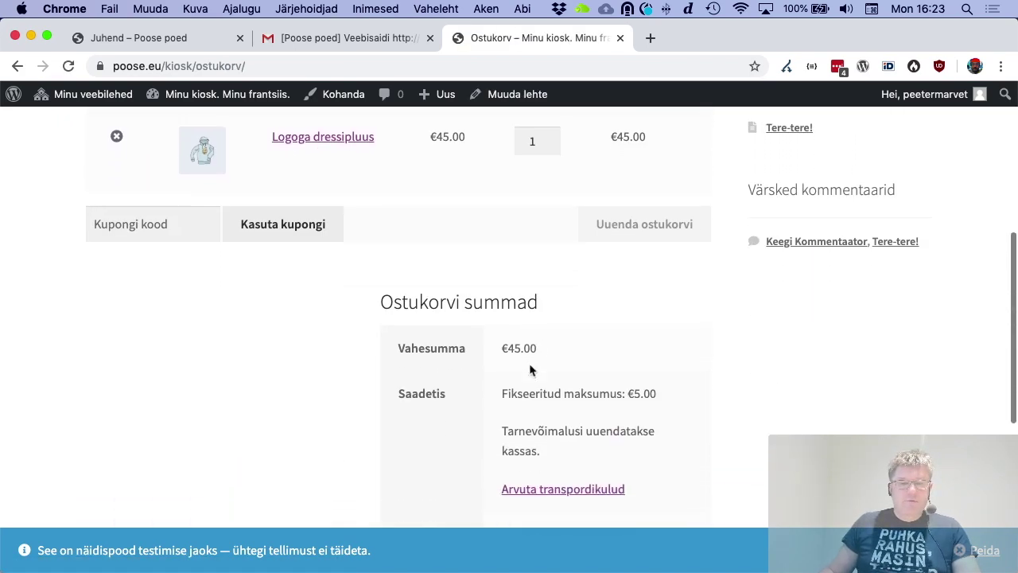
scroll(531, 366, down, 3)
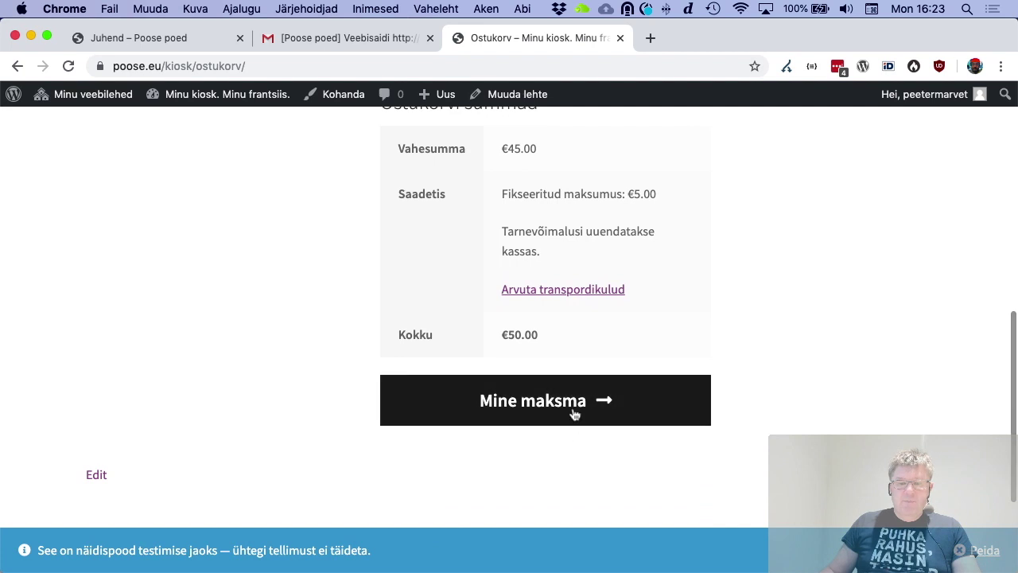
click(573, 413)
scroll(574, 414, down, 3)
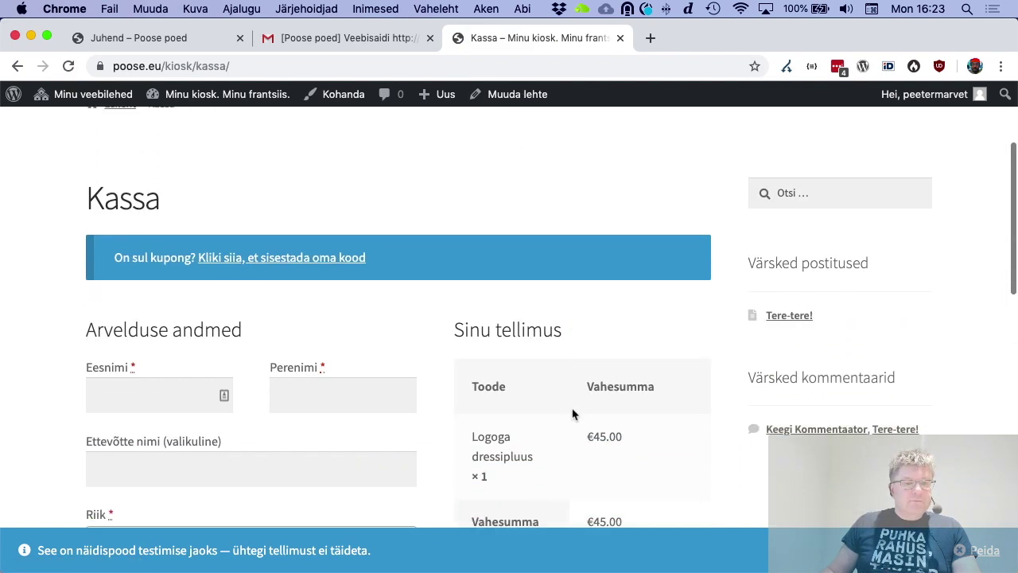
scroll(573, 414, down, 2)
Autofill the billing details from a saved address and clear the company name, leaving a €50.00 total
click(159, 275)
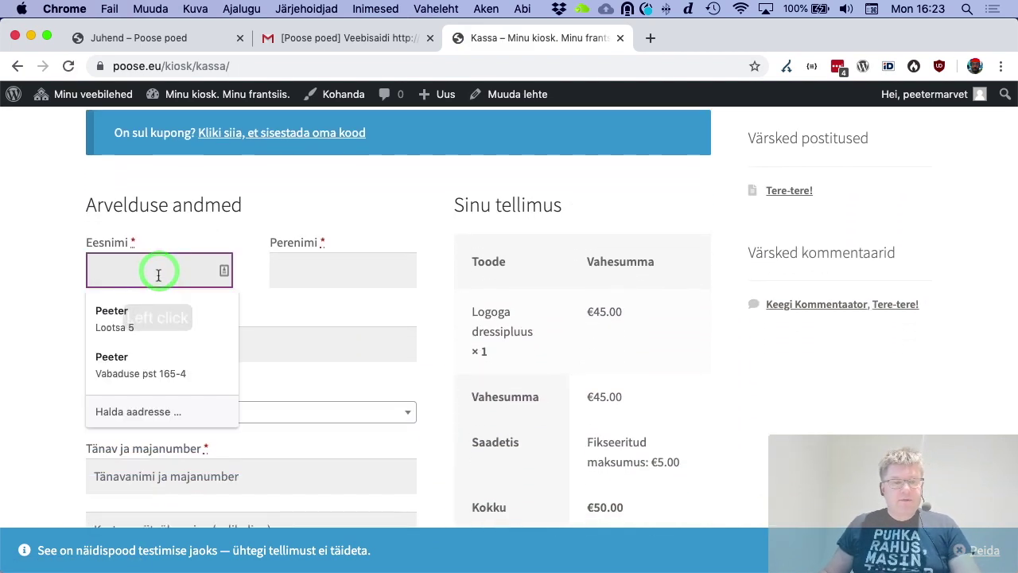
click(159, 315)
scroll(280, 345, down, 1)
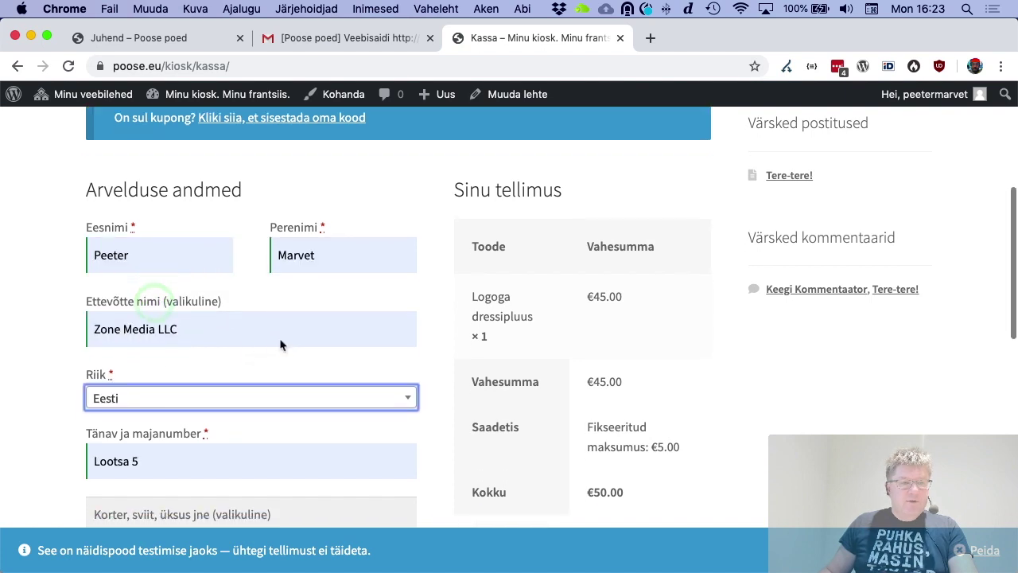
scroll(280, 344, down, 1)
click(221, 281)
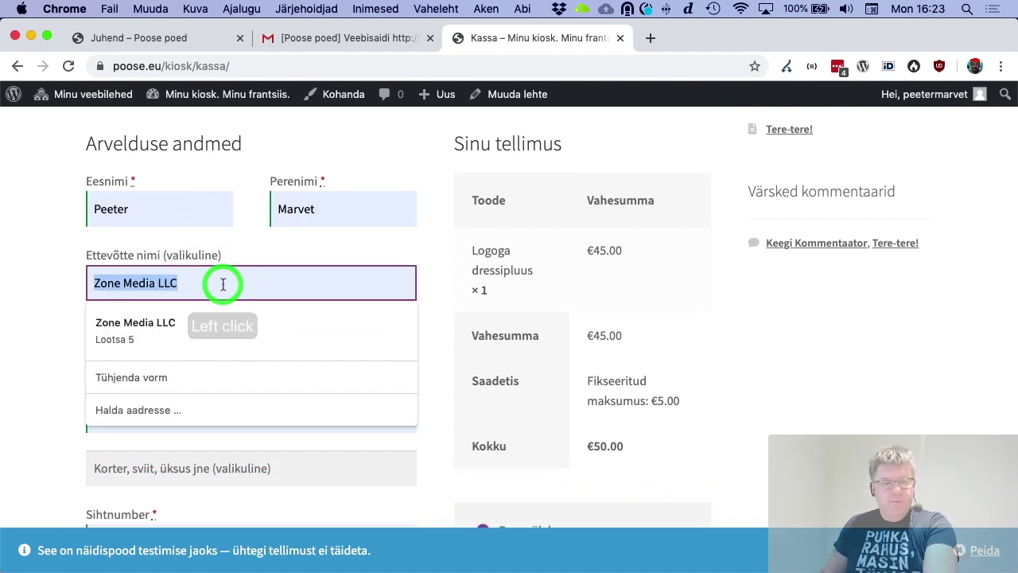
key(BackSpace)
scroll(78, 342, down, 5)
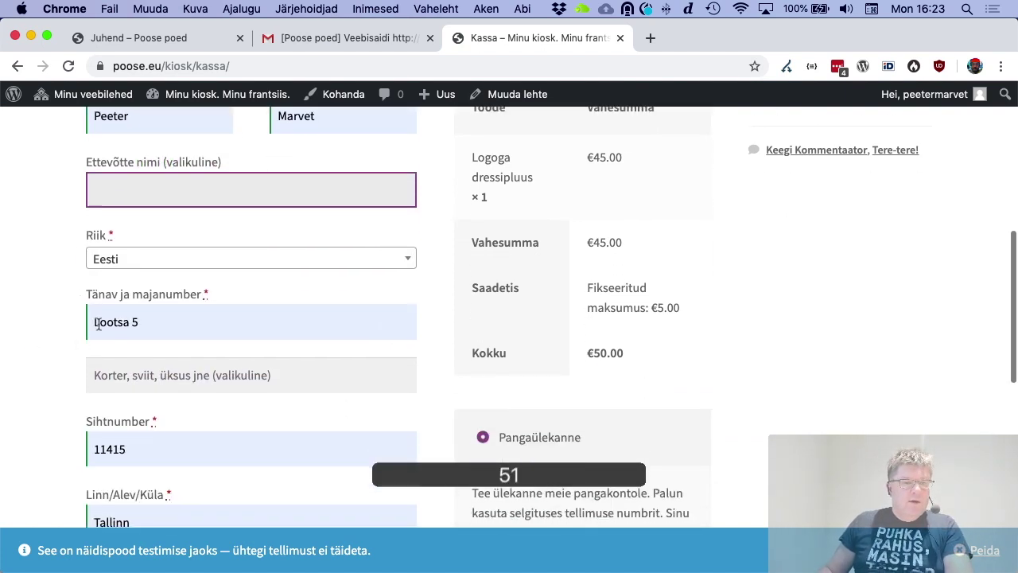
scroll(112, 333, down, 3)
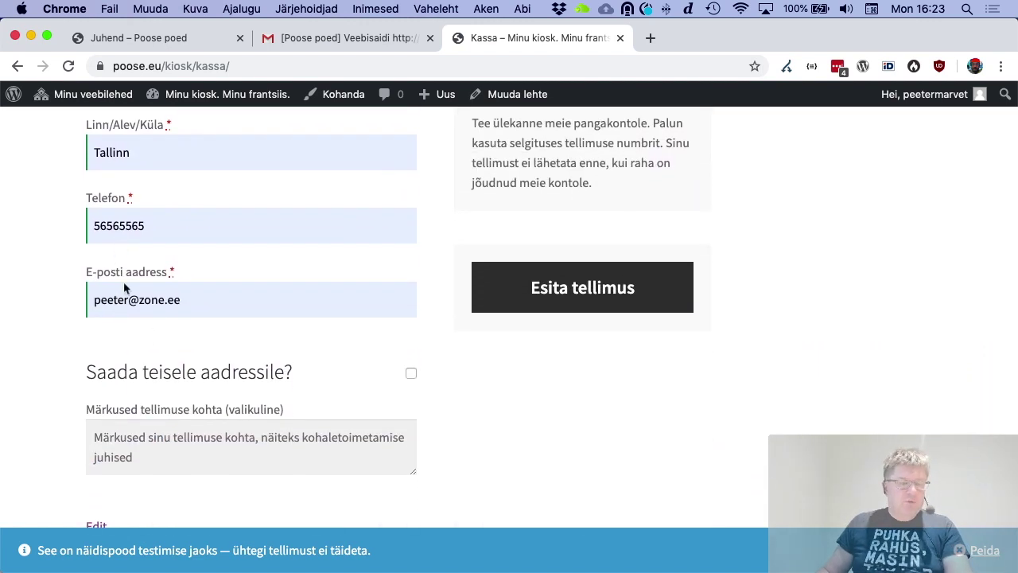
scroll(264, 390, down, 2)
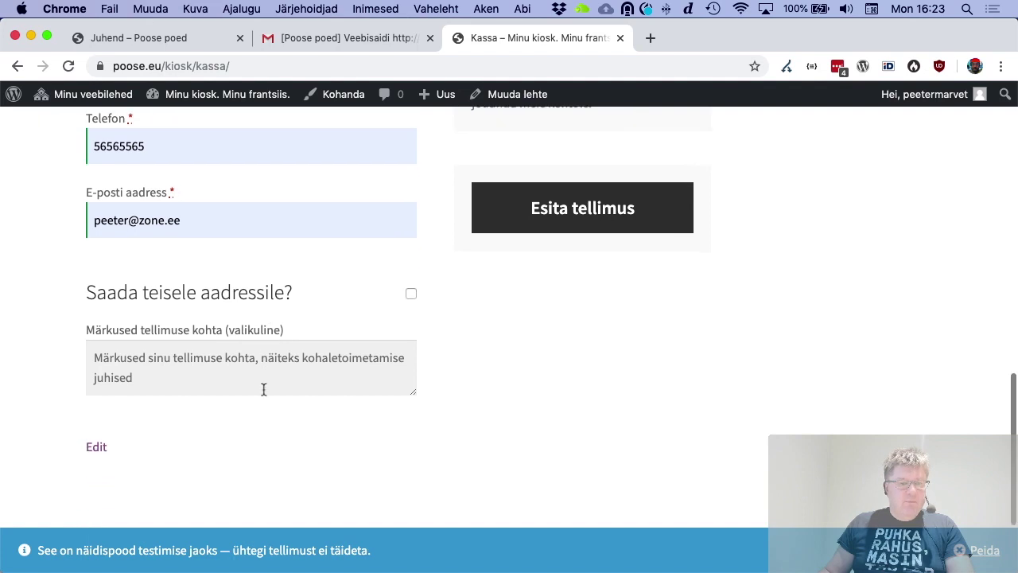
scroll(264, 390, up, 7)
scroll(265, 391, up, 3)
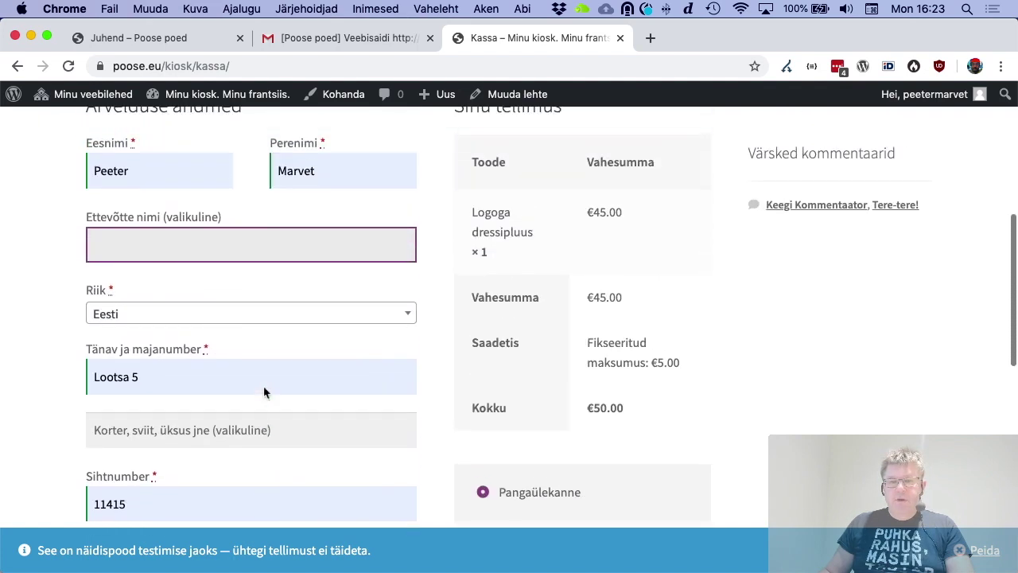
scroll(266, 391, down, 3)
Place the €50.00 bank-transfer order, review its confirmation, then return to the Minu kiosk dashboard
scroll(512, 410, down, 3)
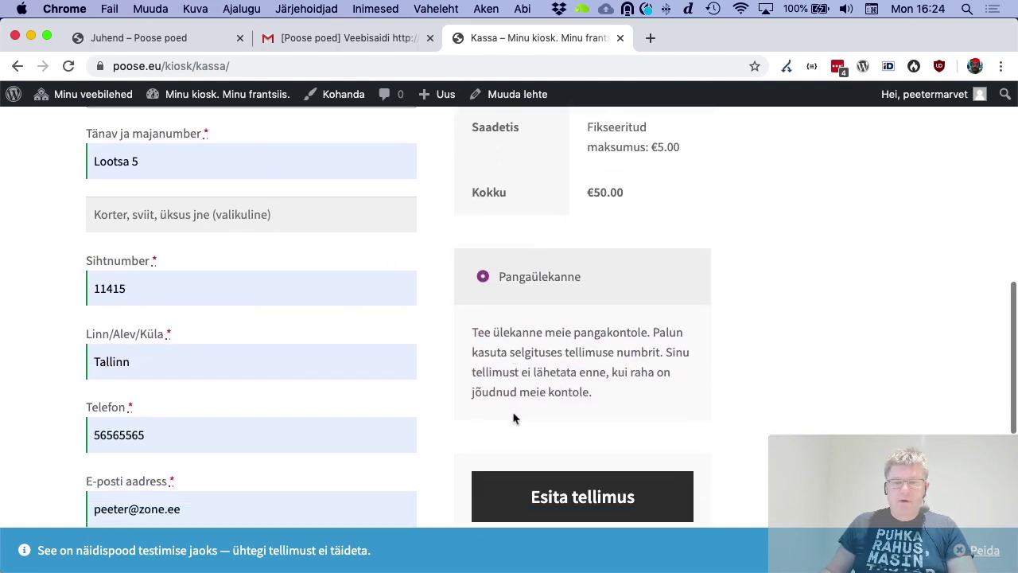
click(578, 440)
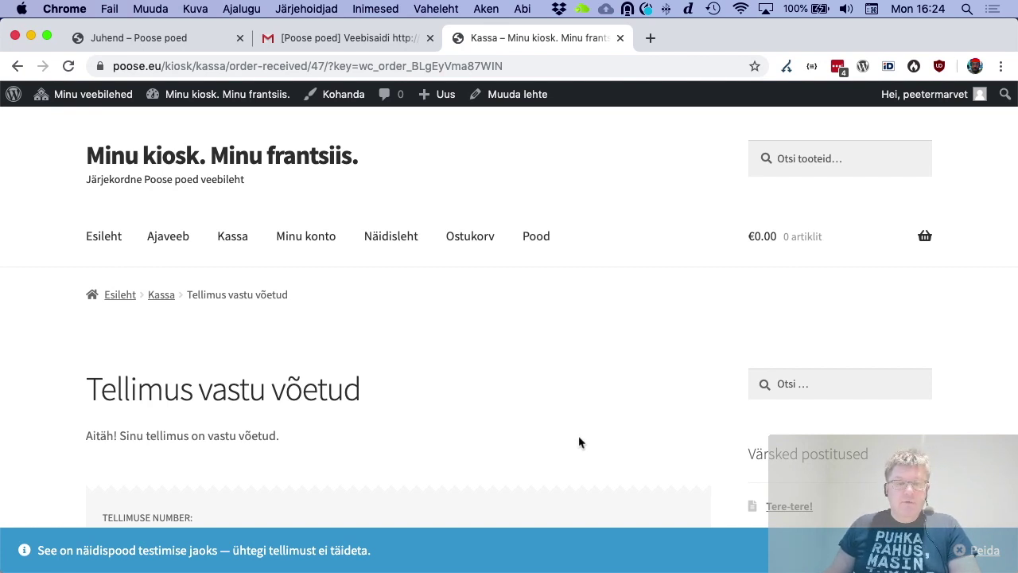
scroll(579, 443, down, 5)
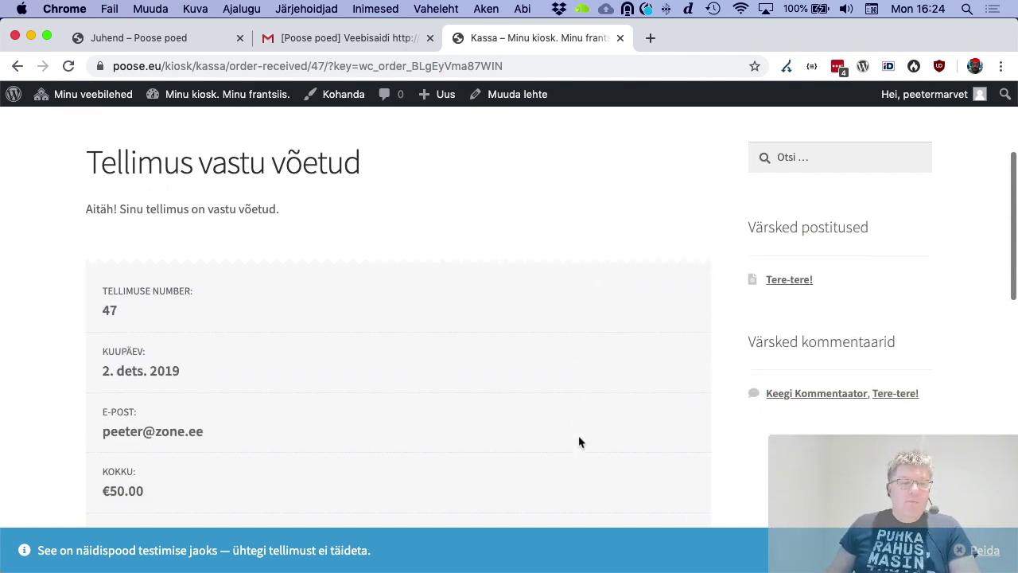
scroll(579, 442, down, 3)
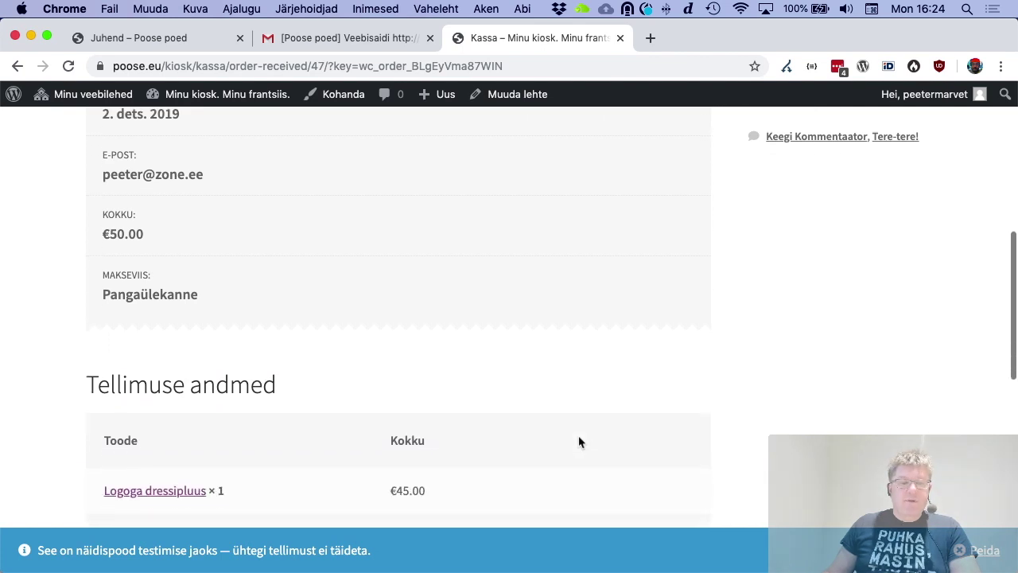
scroll(268, 371, down, 2)
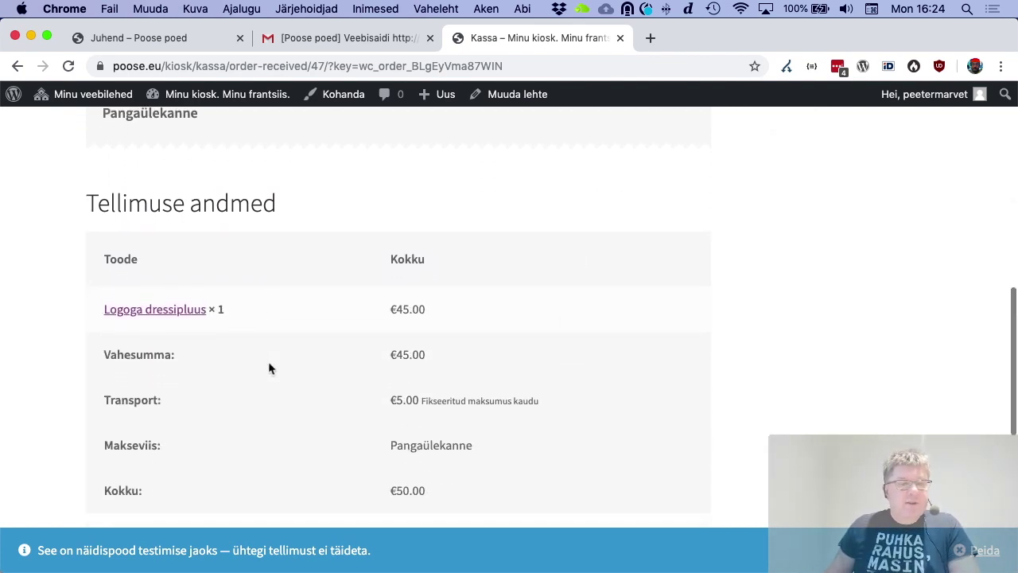
scroll(268, 362, up, 2)
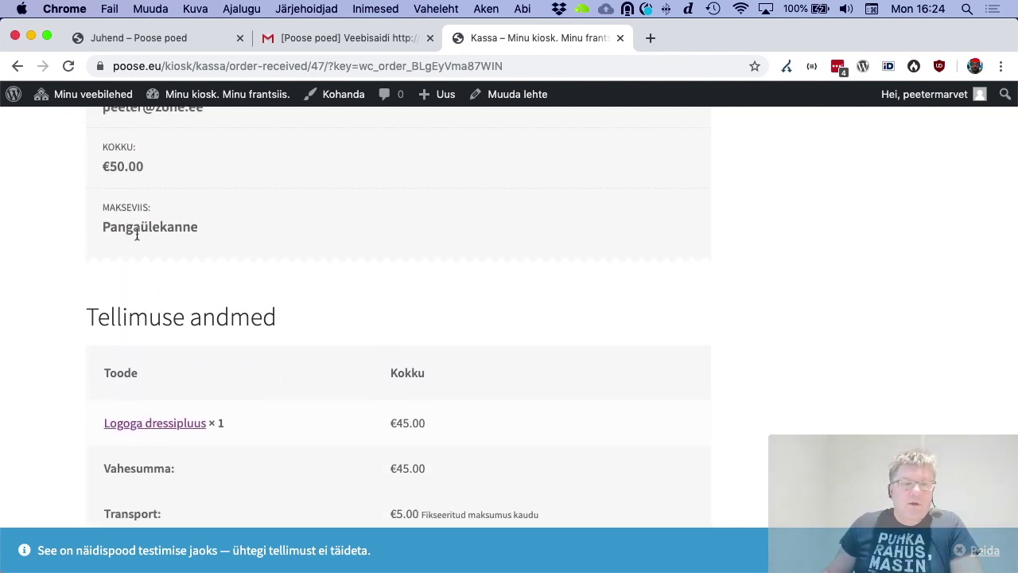
scroll(150, 229, up, 10)
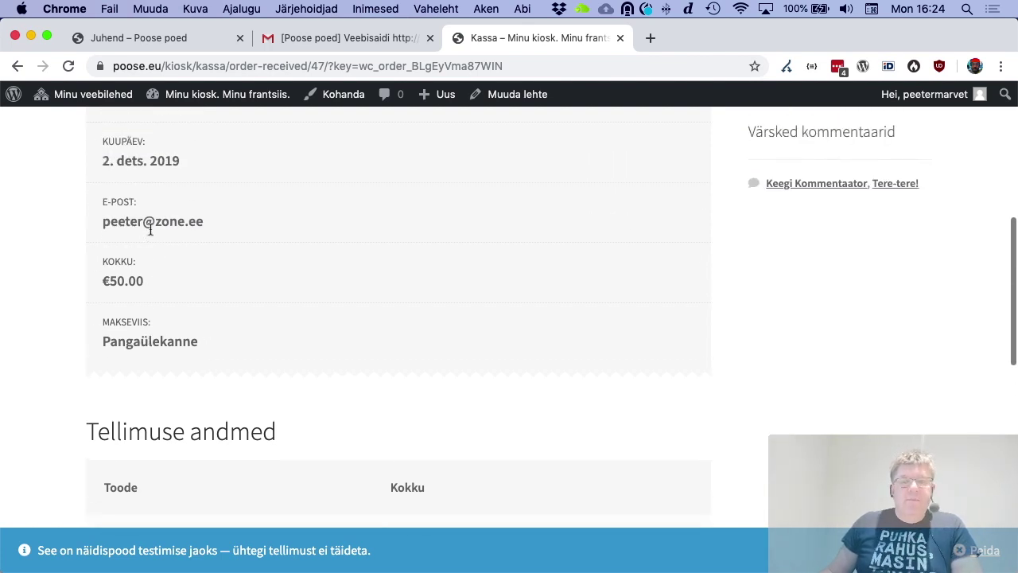
scroll(150, 235, up, 4)
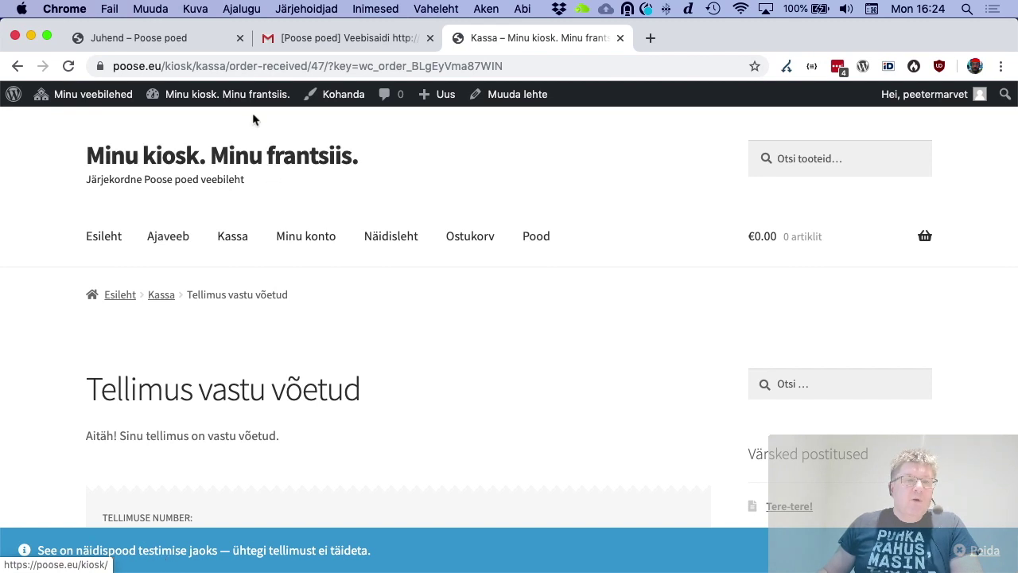
click(228, 97)
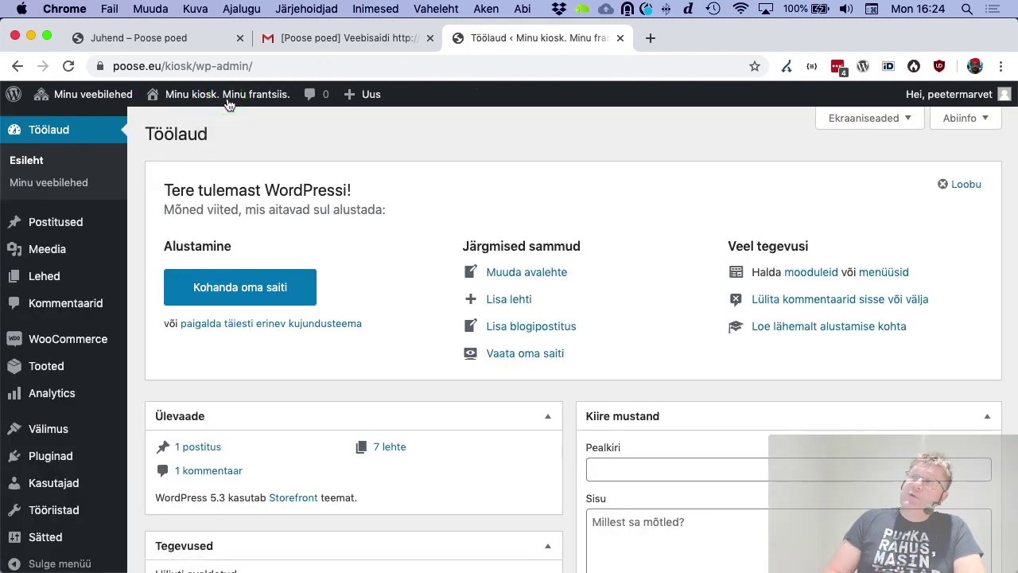
Open WooCommerce's Tellimused list and open the on-hold €50.00 order #47 for editing
click(70, 339)
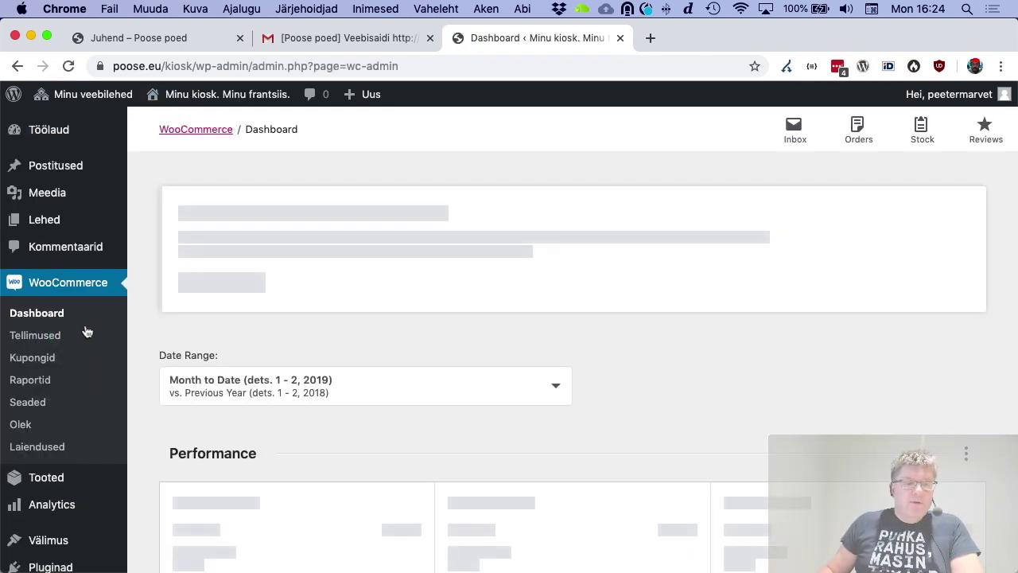
click(54, 340)
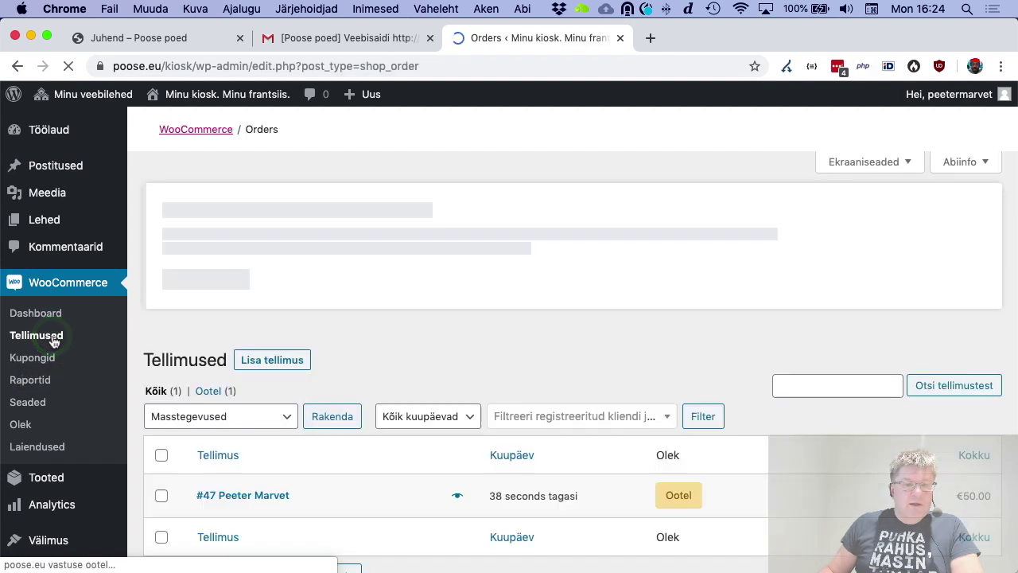
scroll(455, 397, down, 1)
scroll(455, 398, down, 3)
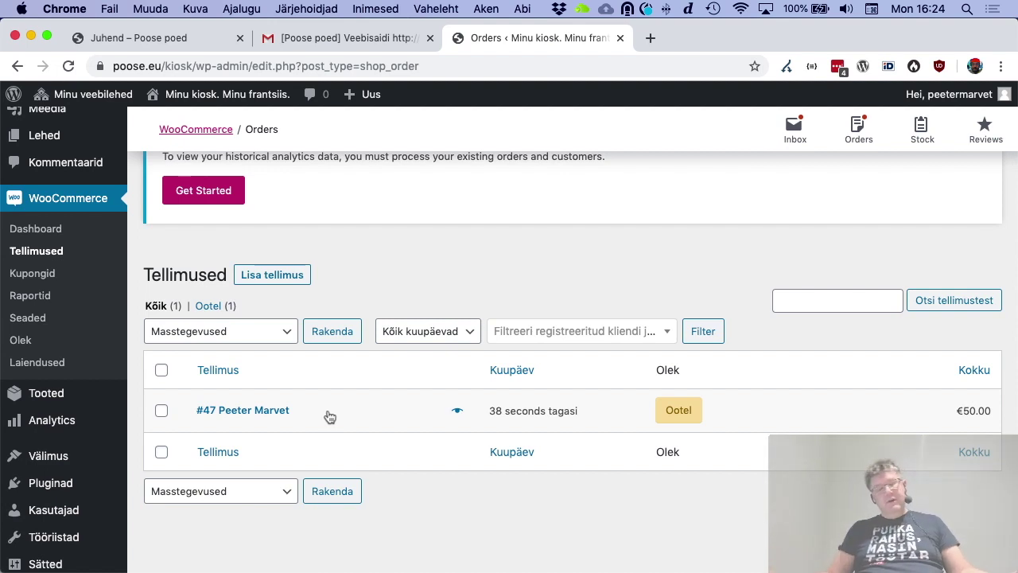
mouse_move(682, 415)
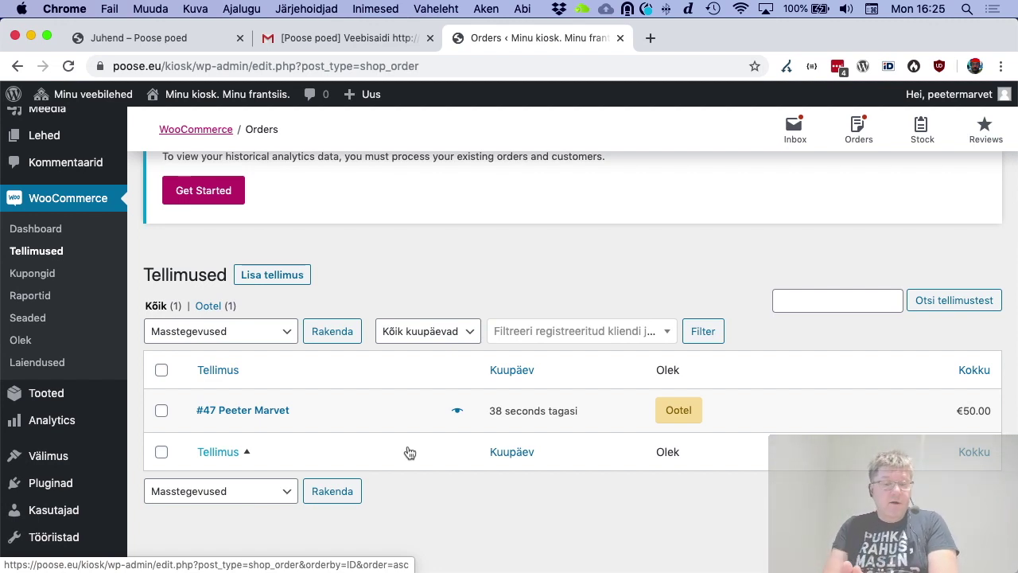
click(262, 410)
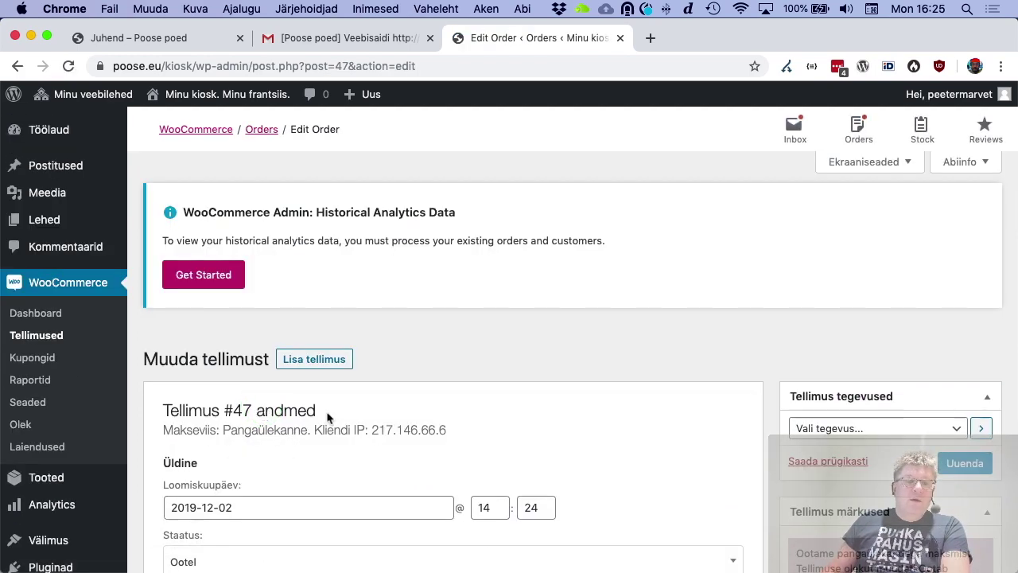
Change order #47's status to Töötluses and save it
scroll(327, 418, down, 1)
scroll(563, 404, down, 5)
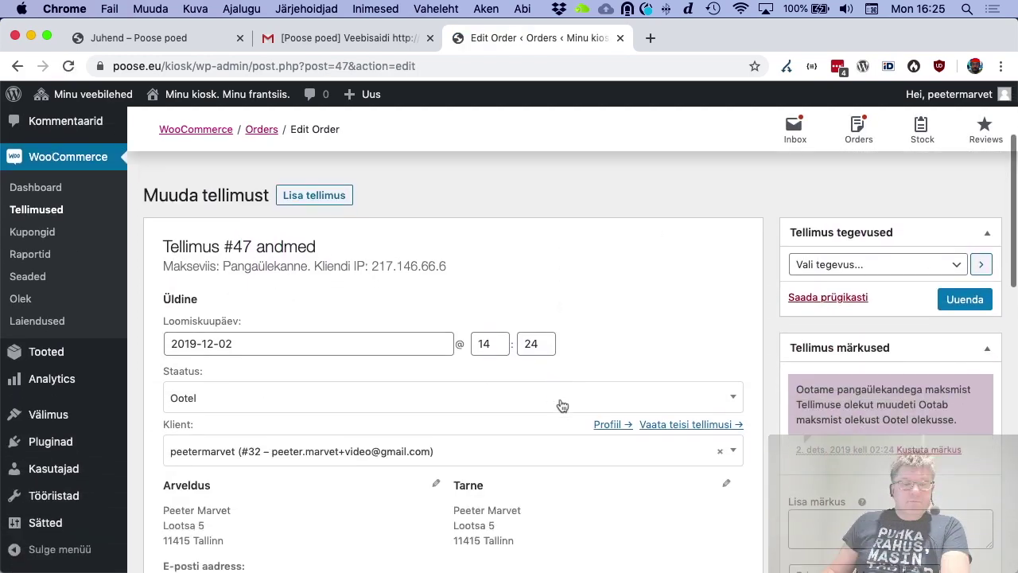
click(524, 343)
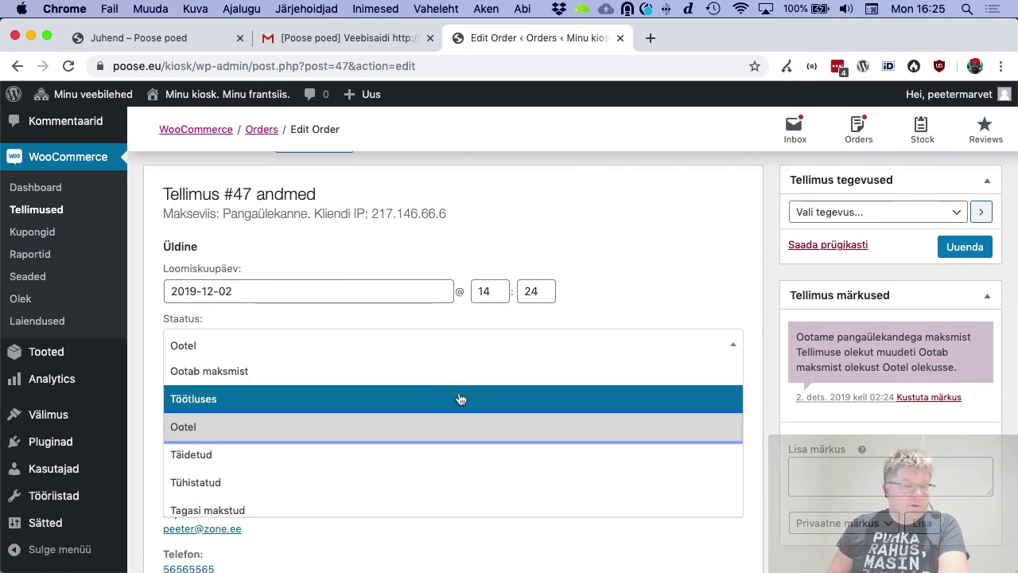
click(460, 399)
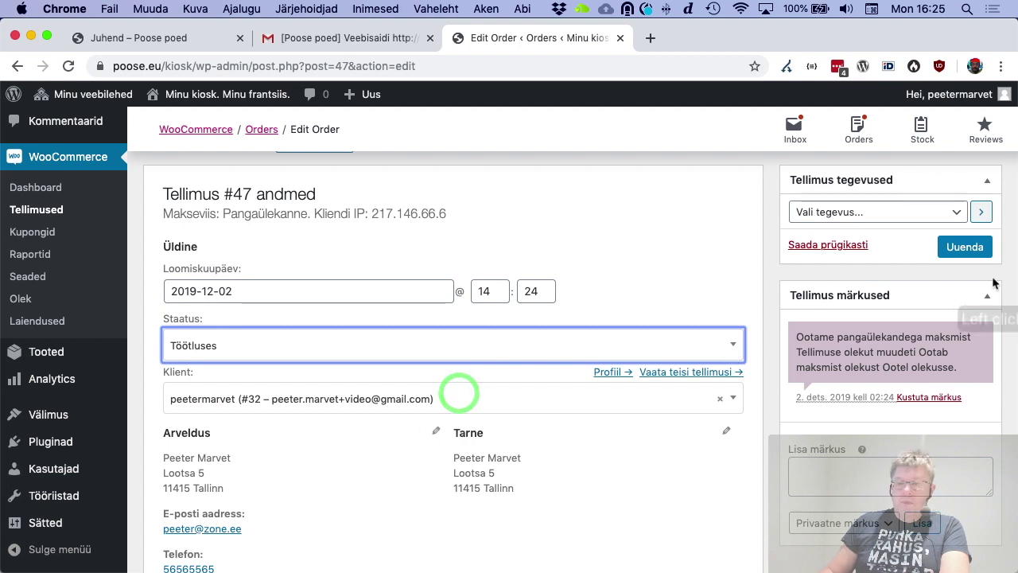
click(965, 247)
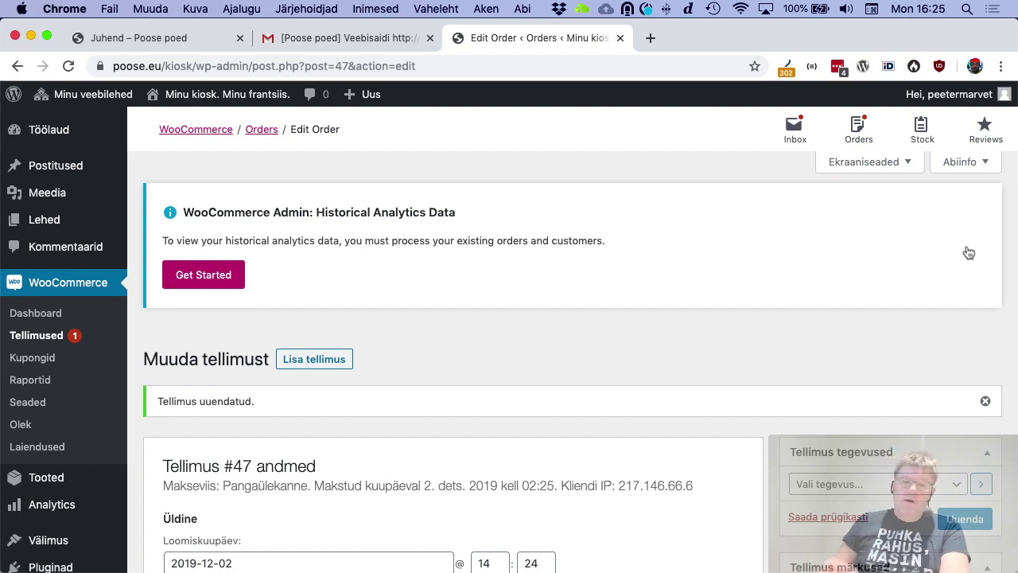
Change the status to Täidetud, save, and go back to the Tellimused list
scroll(654, 432, down, 5)
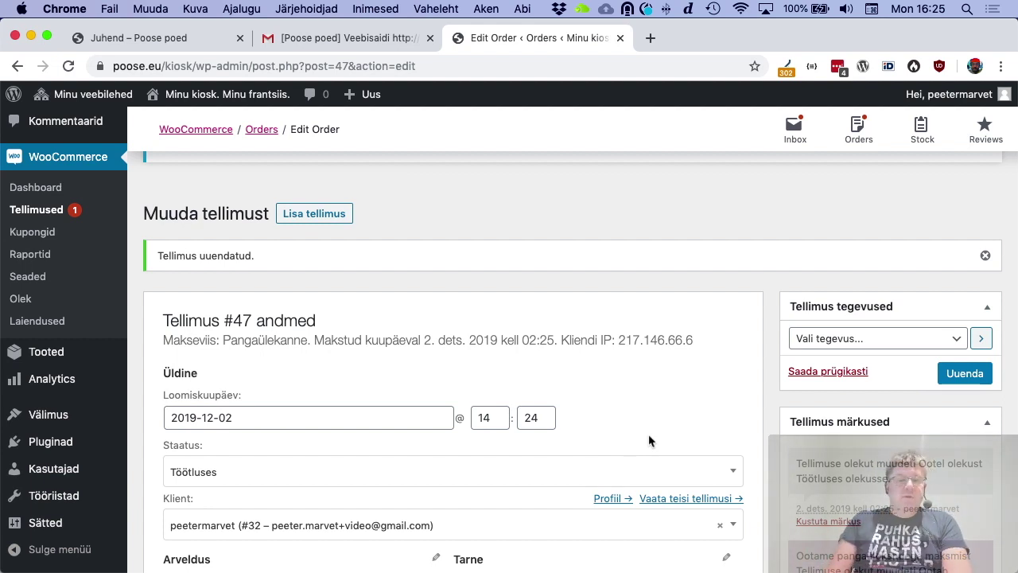
click(698, 477)
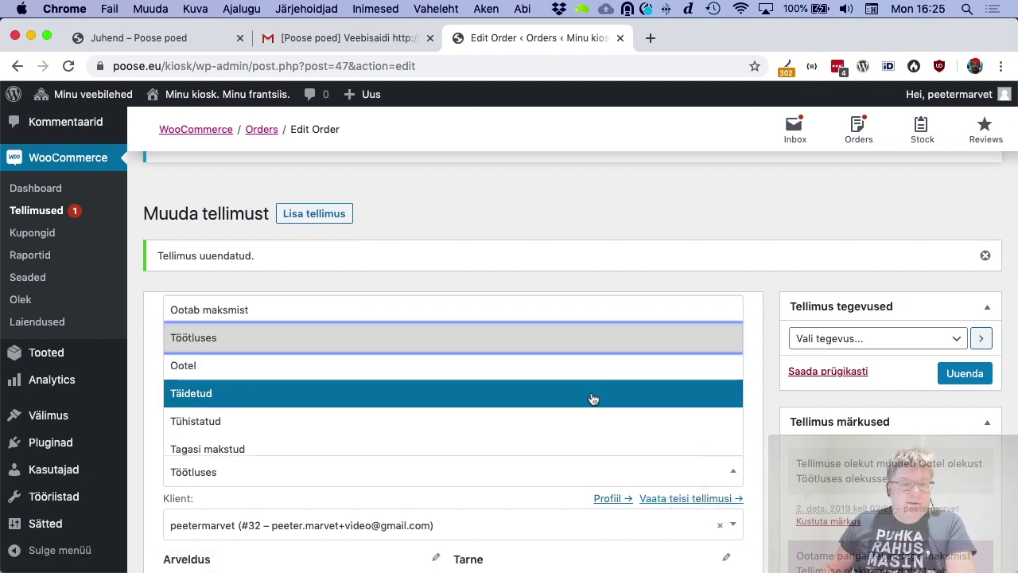
click(566, 392)
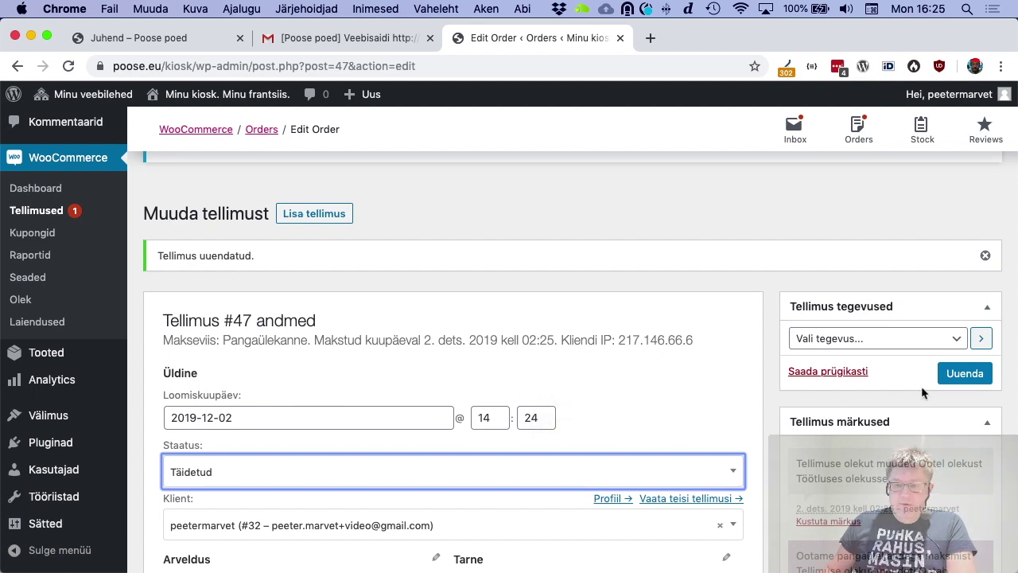
click(966, 376)
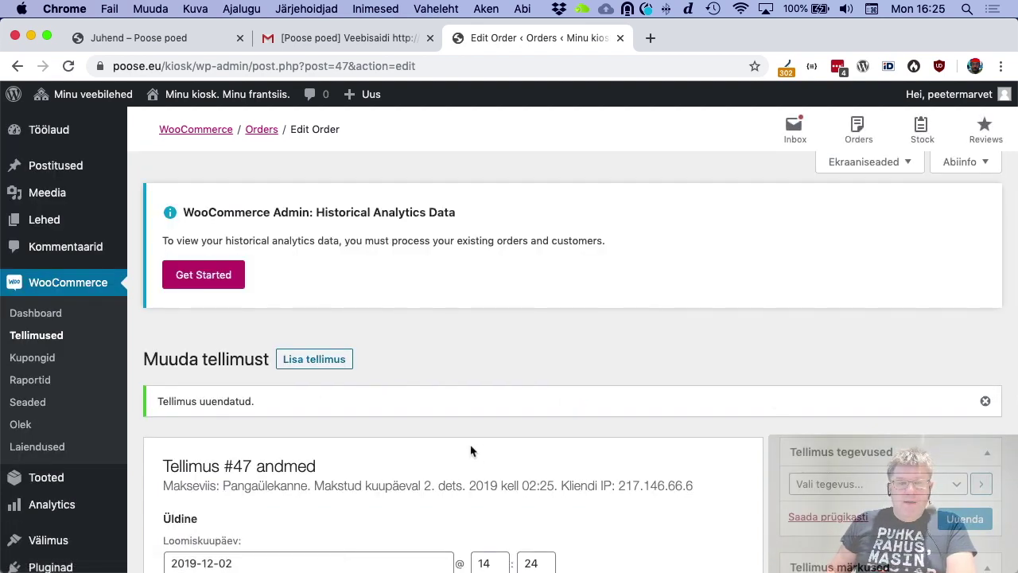
scroll(464, 439, down, 2)
scroll(460, 435, down, 2)
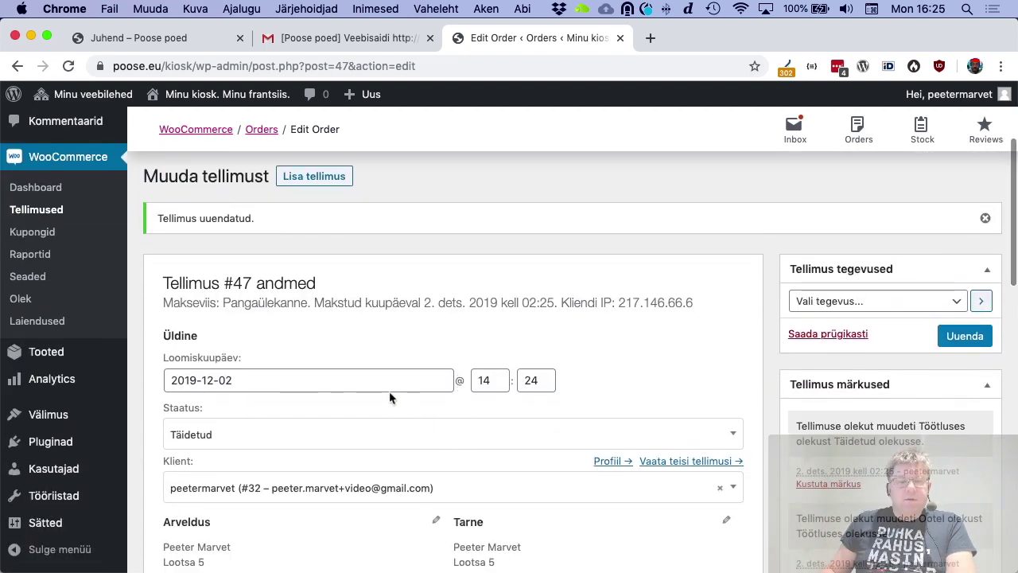
click(35, 210)
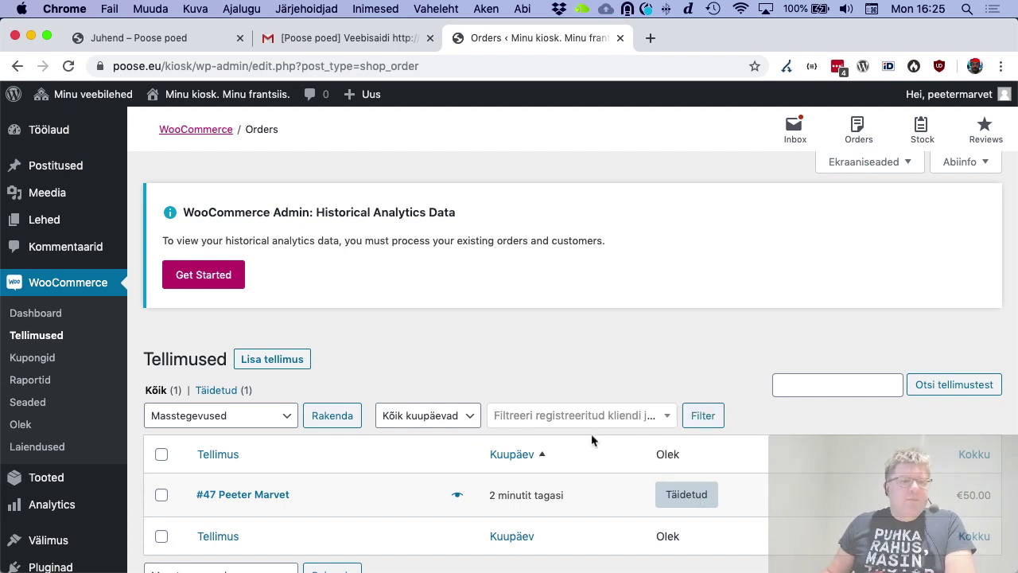
click(174, 46)
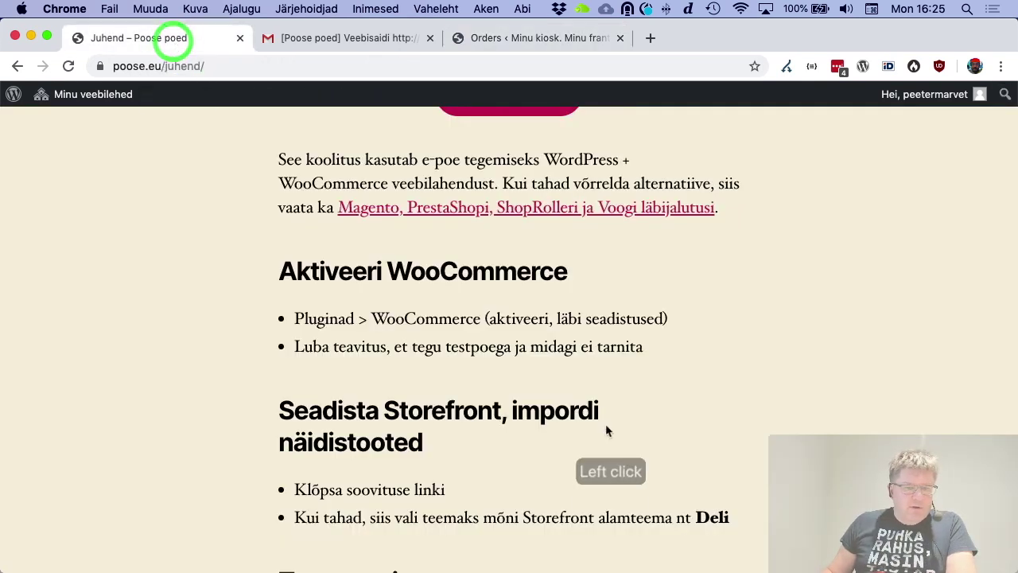
scroll(482, 454, down, 2)
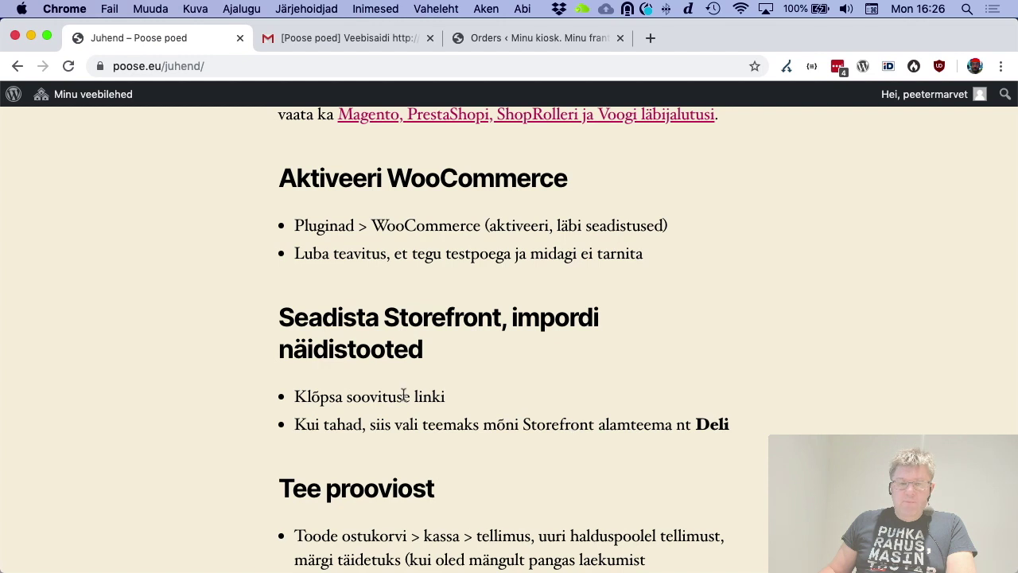
scroll(404, 396, down, 1)
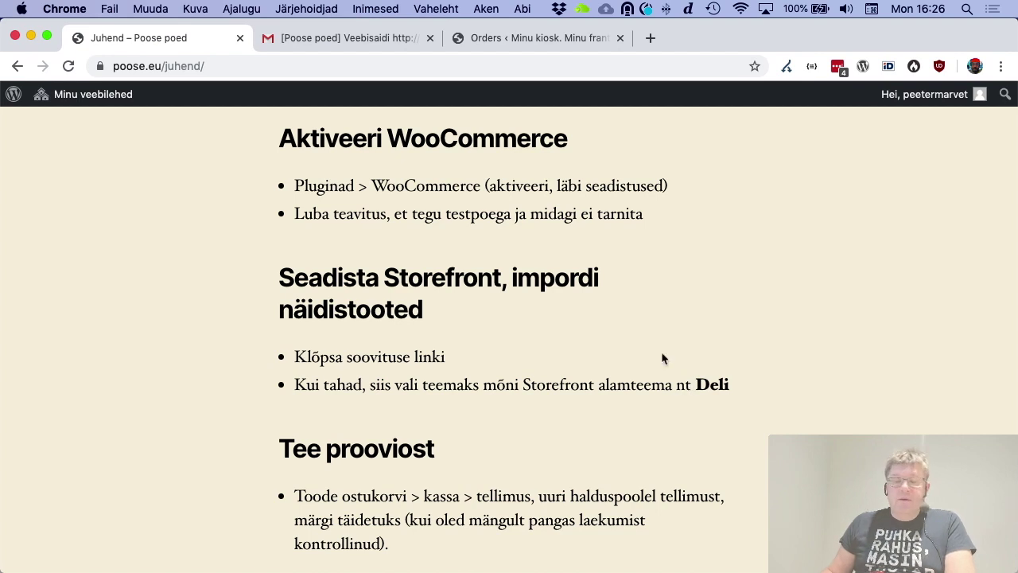
click(548, 38)
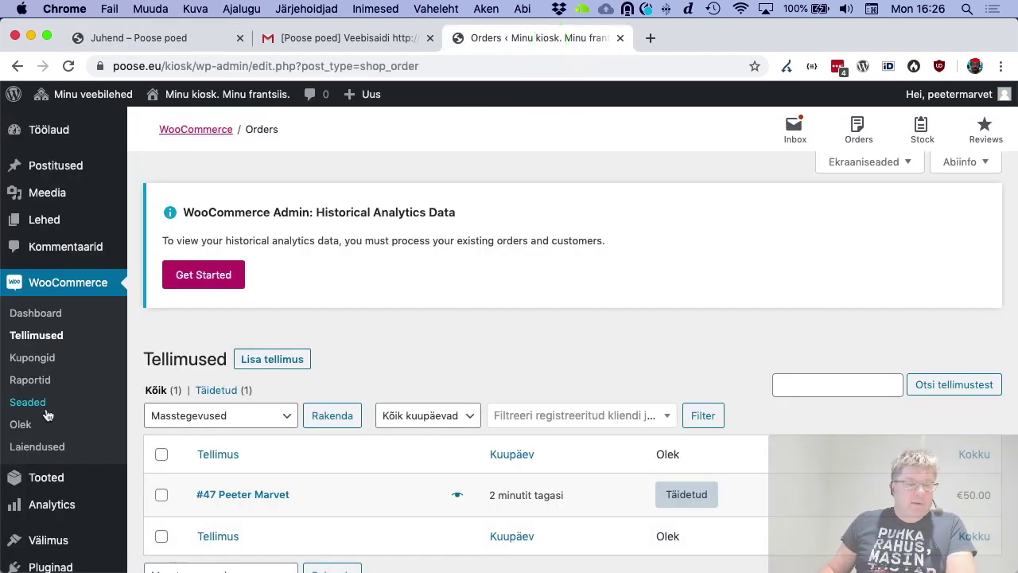
Activate the Deli theme from the installed themes
scroll(48, 413, down, 3)
mouse_move(57, 451)
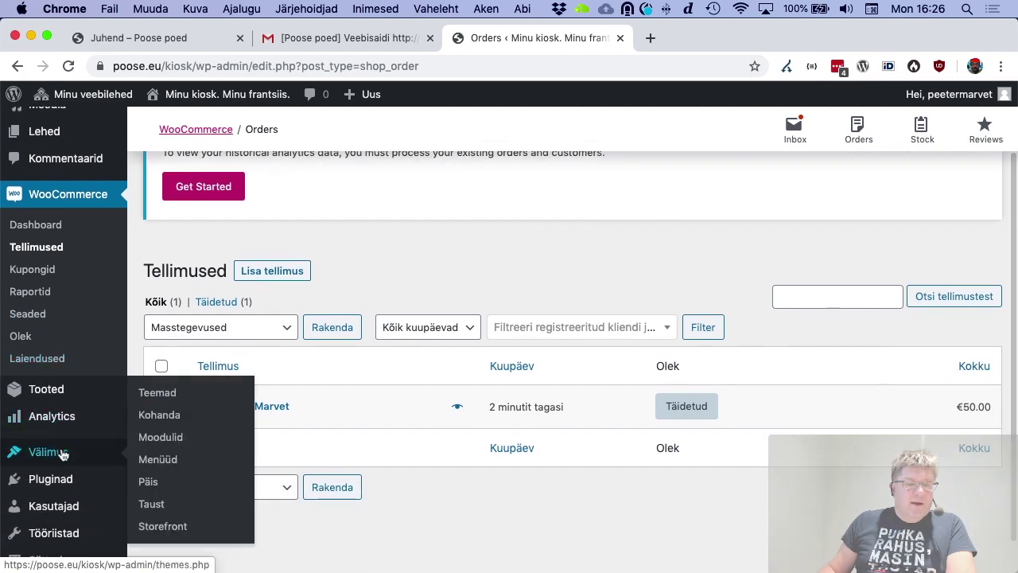
click(166, 393)
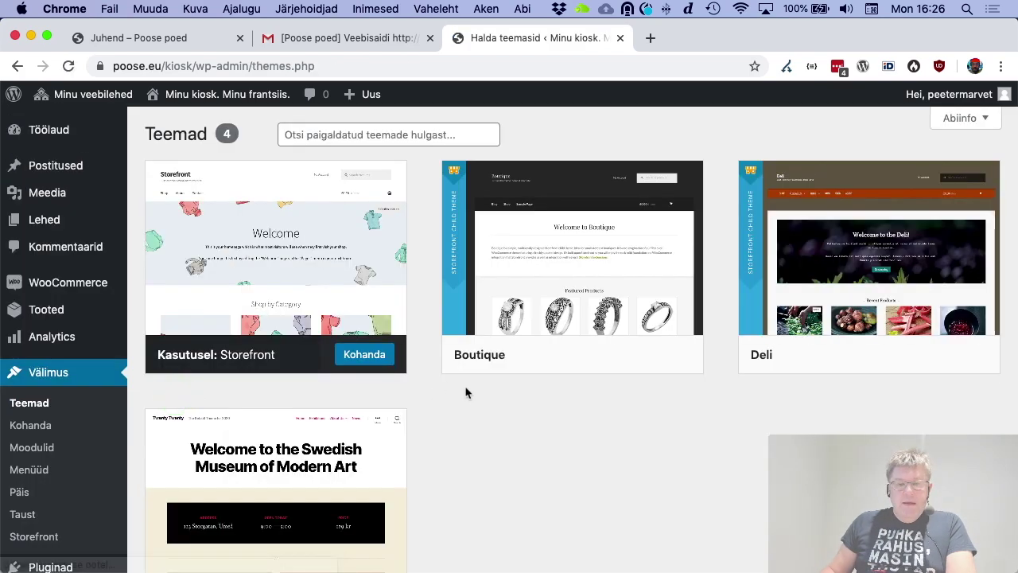
mouse_move(891, 271)
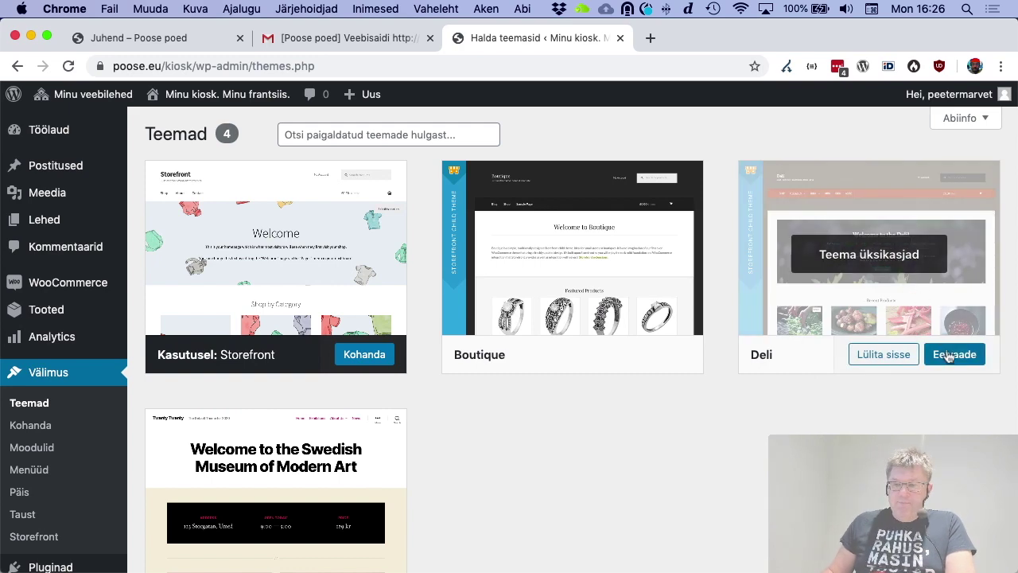
click(893, 354)
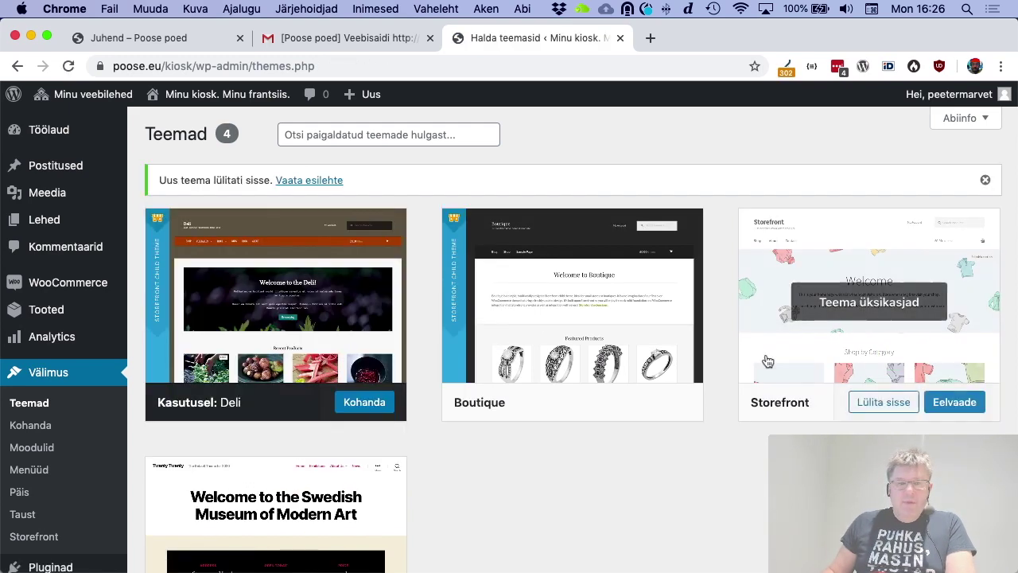
View the live Pood shop page with its 12 products and prices
click(214, 94)
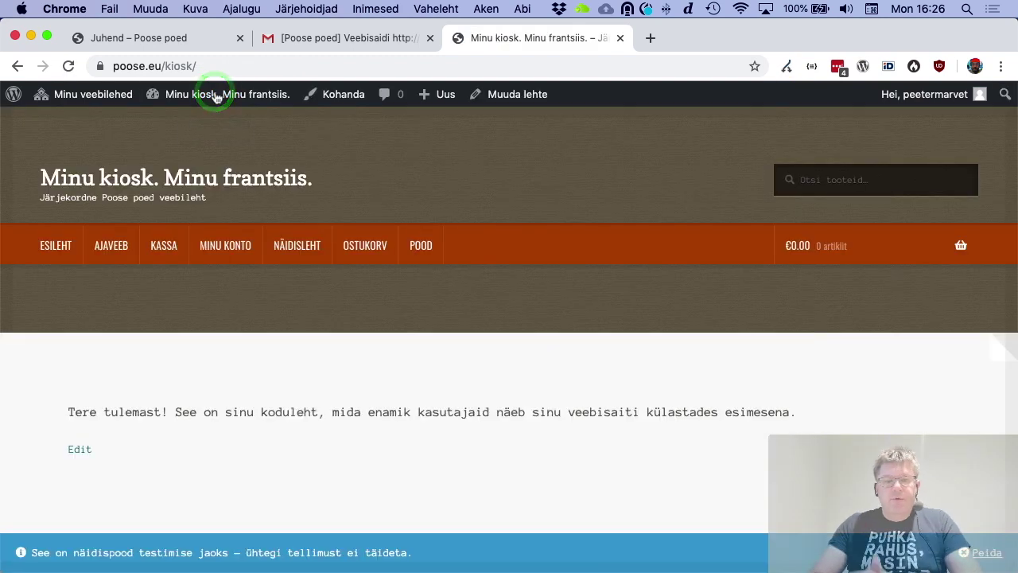
click(419, 246)
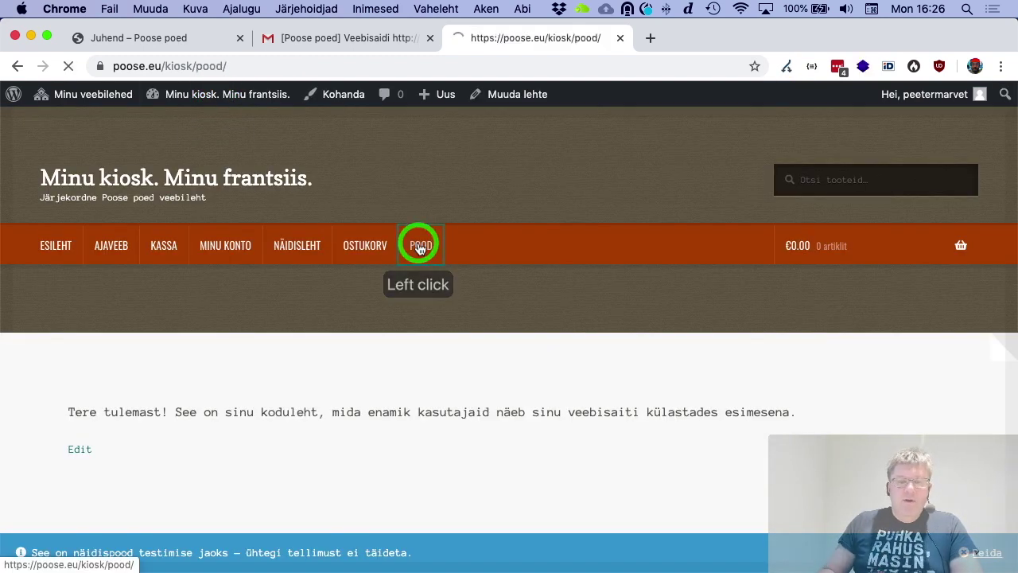
scroll(572, 274, down, 5)
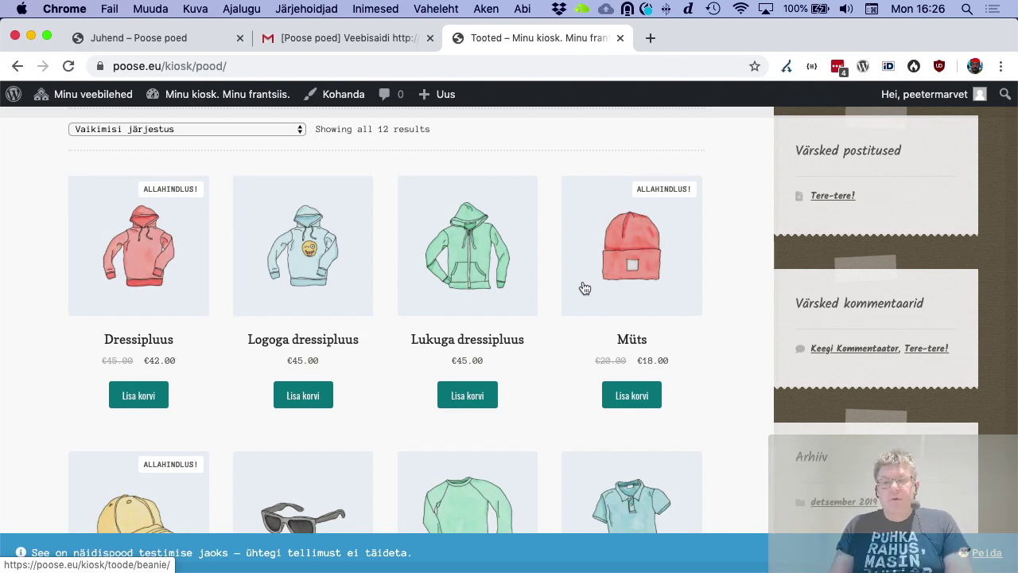
scroll(716, 414, up, 5)
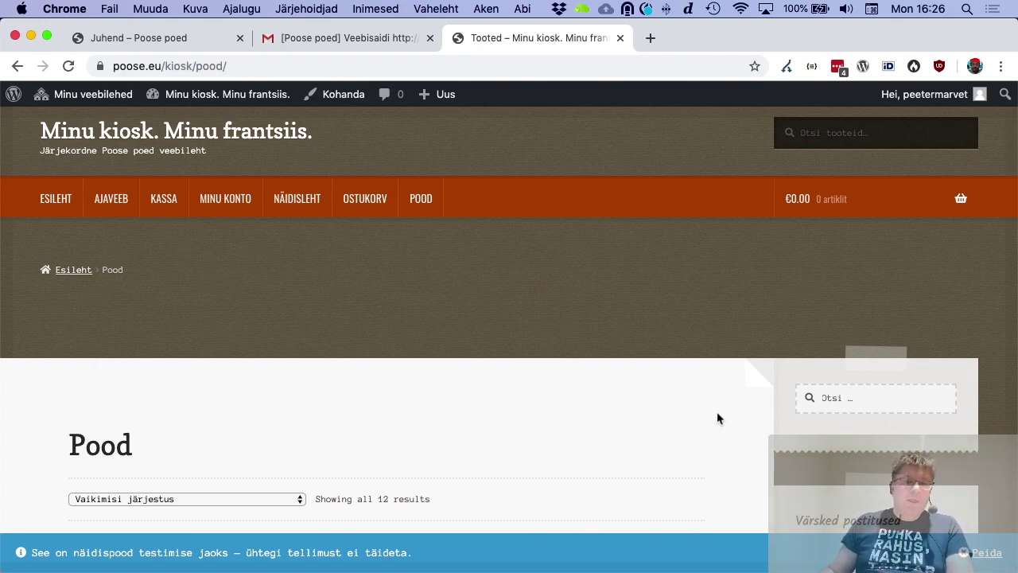
Read the Juhend – Poose poed guide's 'Impordi Müügitingimuste leht' and NinjaForms sections
click(168, 38)
scroll(409, 384, down, 5)
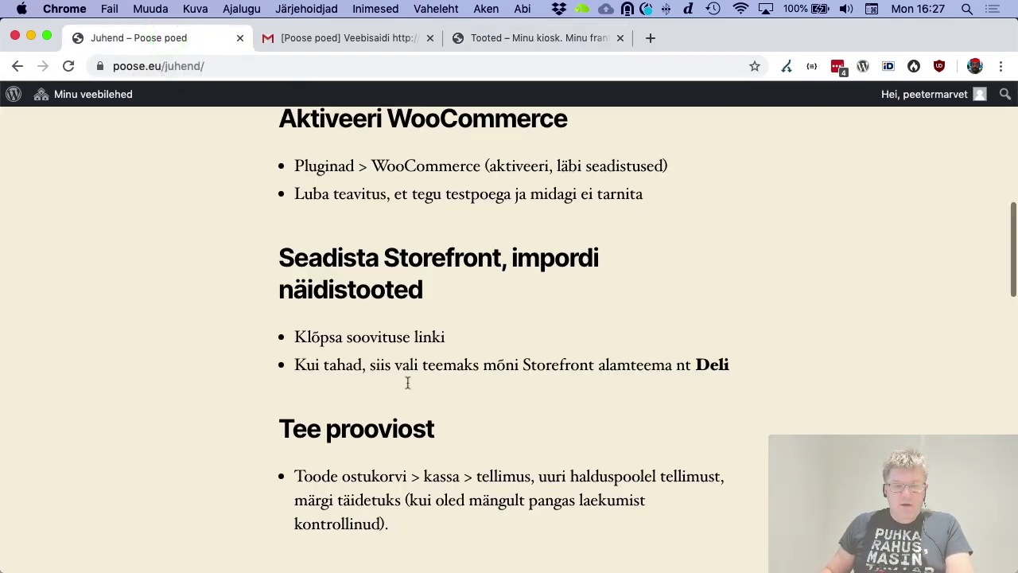
scroll(409, 388, down, 3)
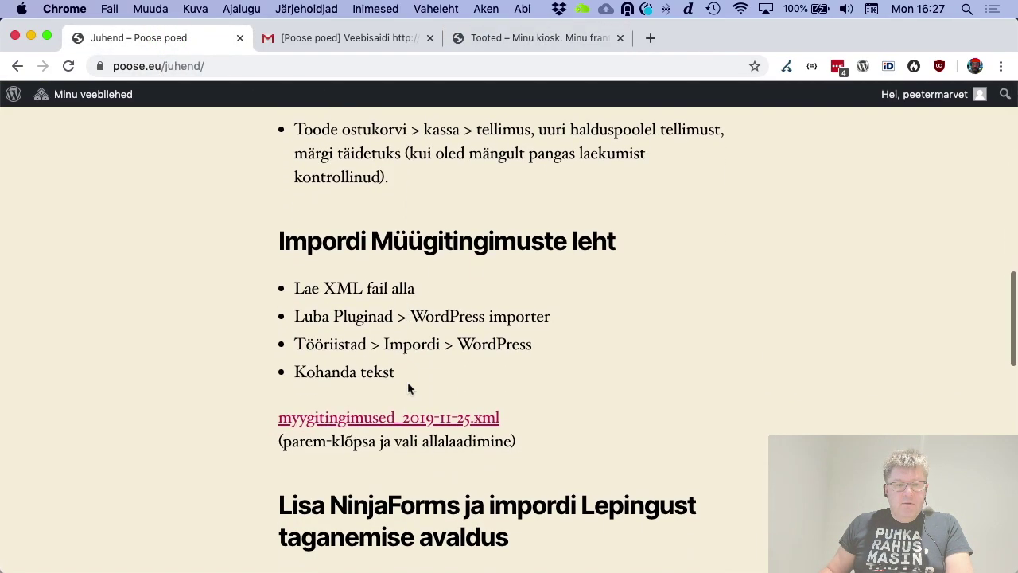
scroll(408, 388, up, 2)
scroll(409, 388, up, 1)
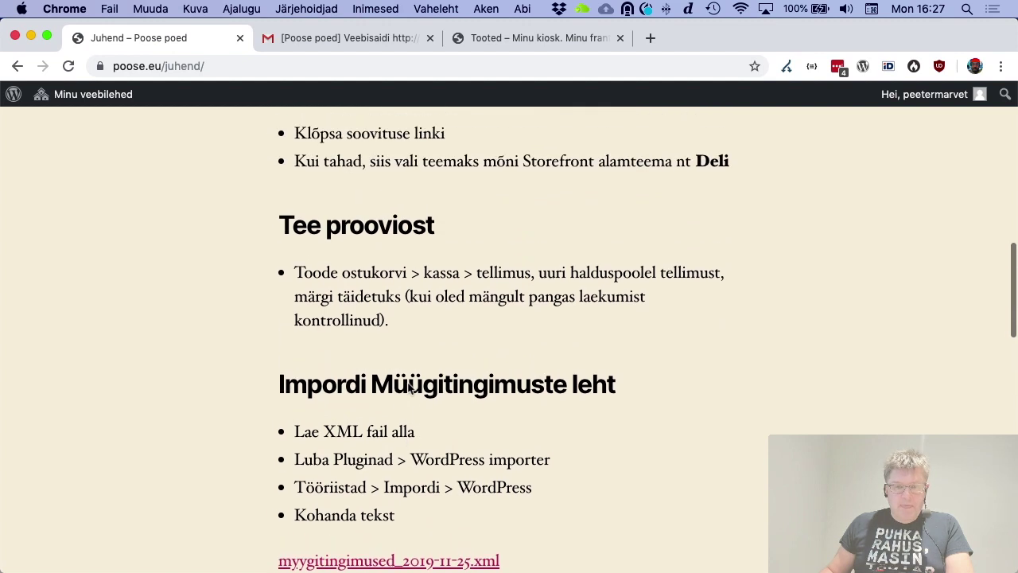
scroll(409, 387, down, 4)
scroll(409, 388, down, 1)
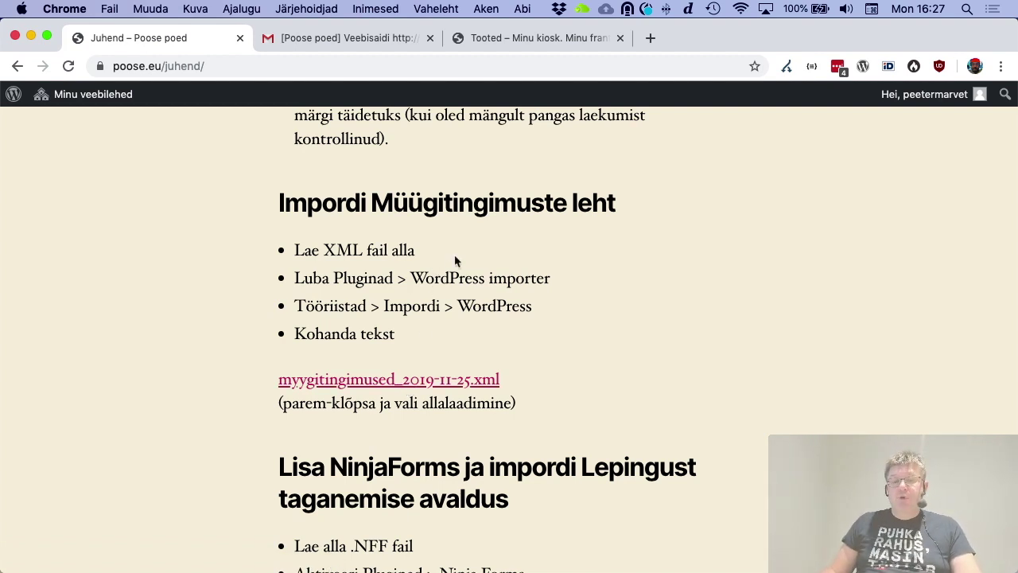
scroll(456, 260, down, 5)
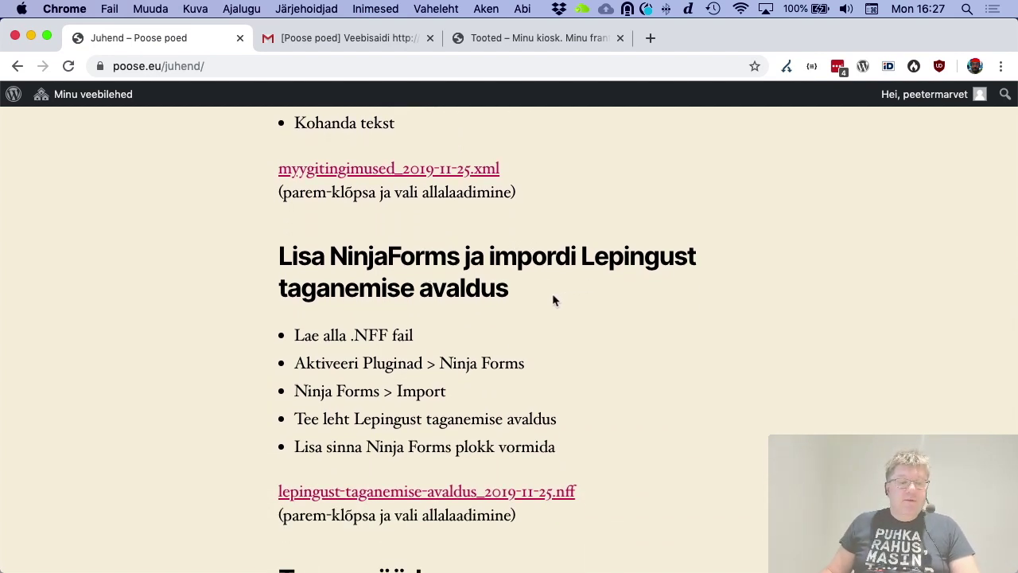
scroll(557, 296, up, 1)
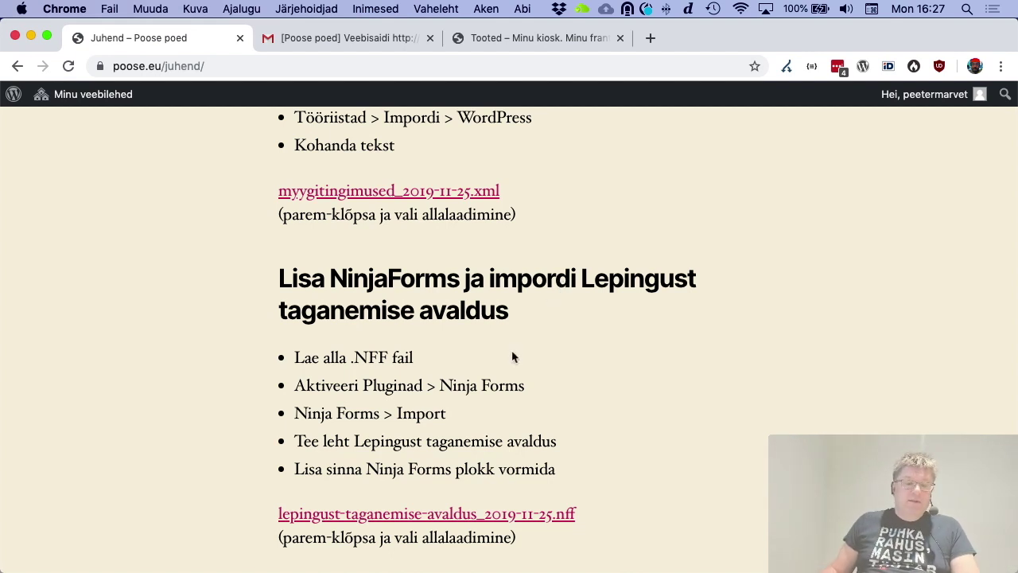
scroll(513, 357, down, 3)
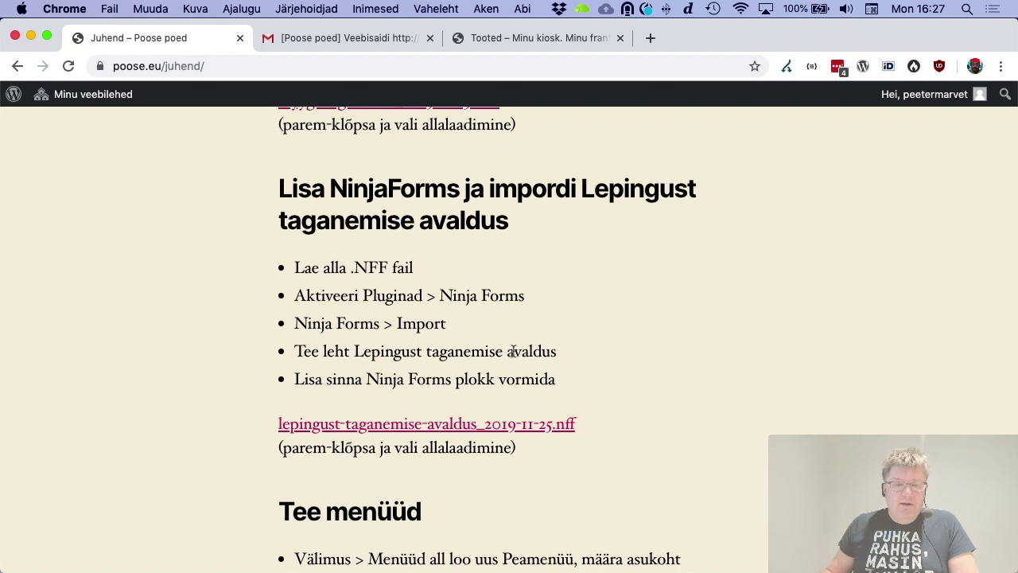
scroll(513, 350, up, 6)
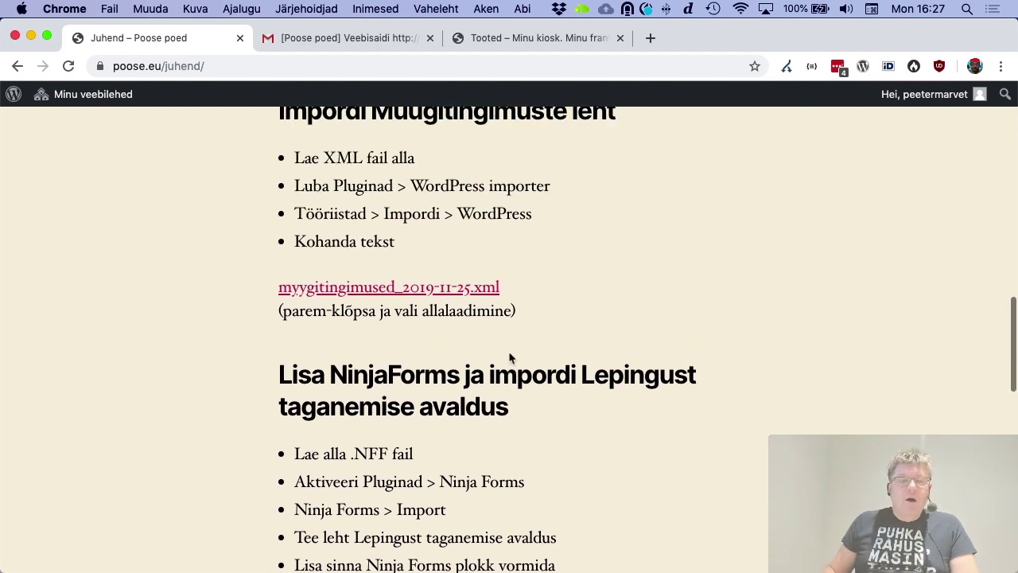
Save the linked myygitingimused_2019-11-25.xml file to the Desktop
right_click(467, 292)
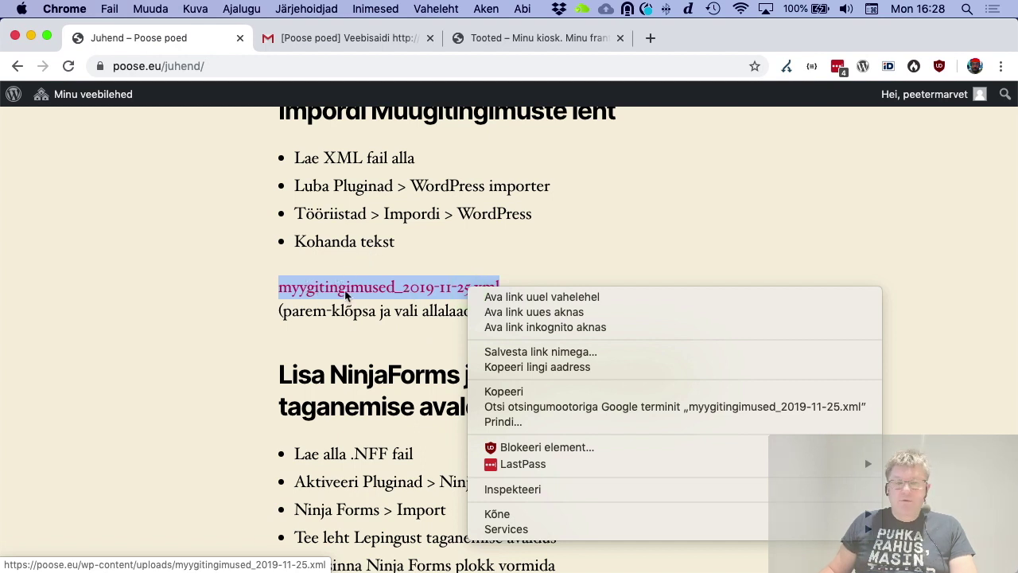
click(565, 353)
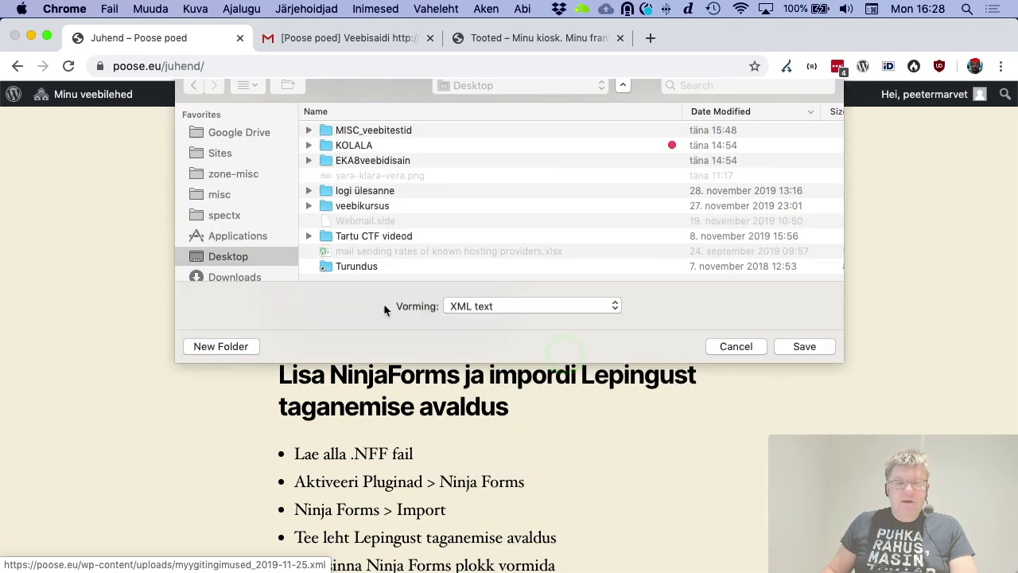
click(233, 326)
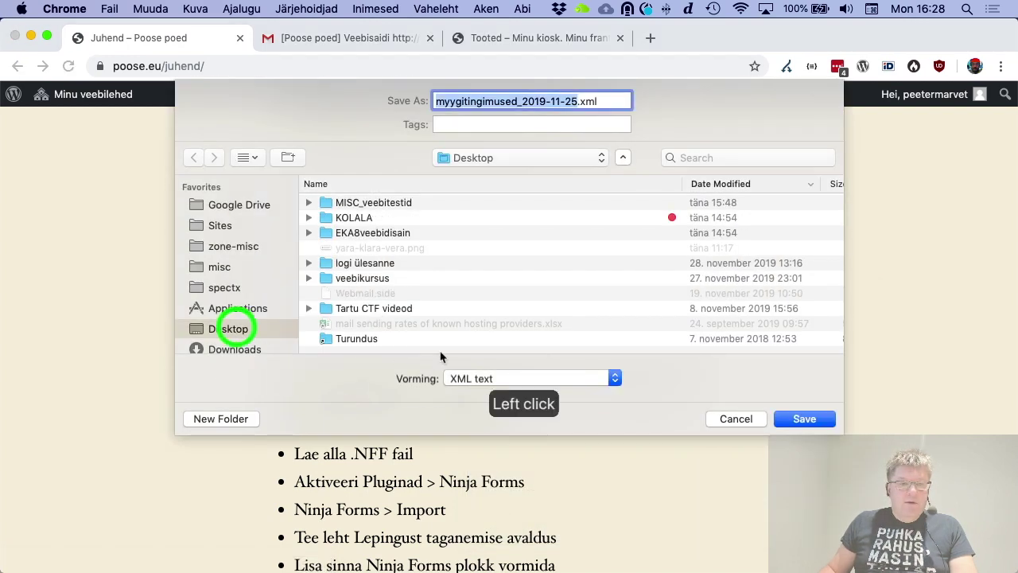
click(798, 420)
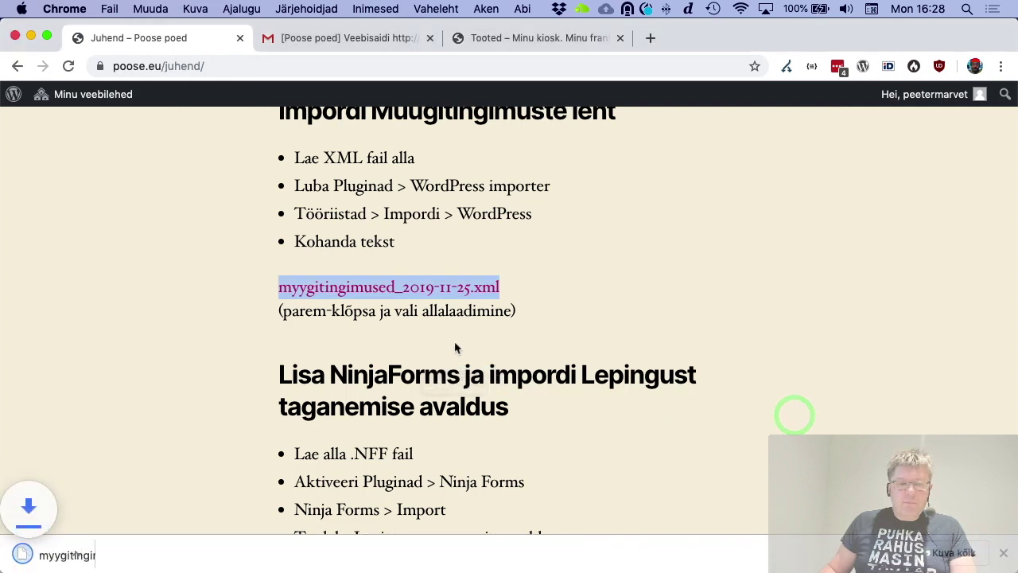
Save lepingust-taganemise-avaldus_2019-11-25.nff to the Desktop and return to the kiosk shop
scroll(455, 342, down, 3)
scroll(456, 342, down, 2)
right_click(436, 395)
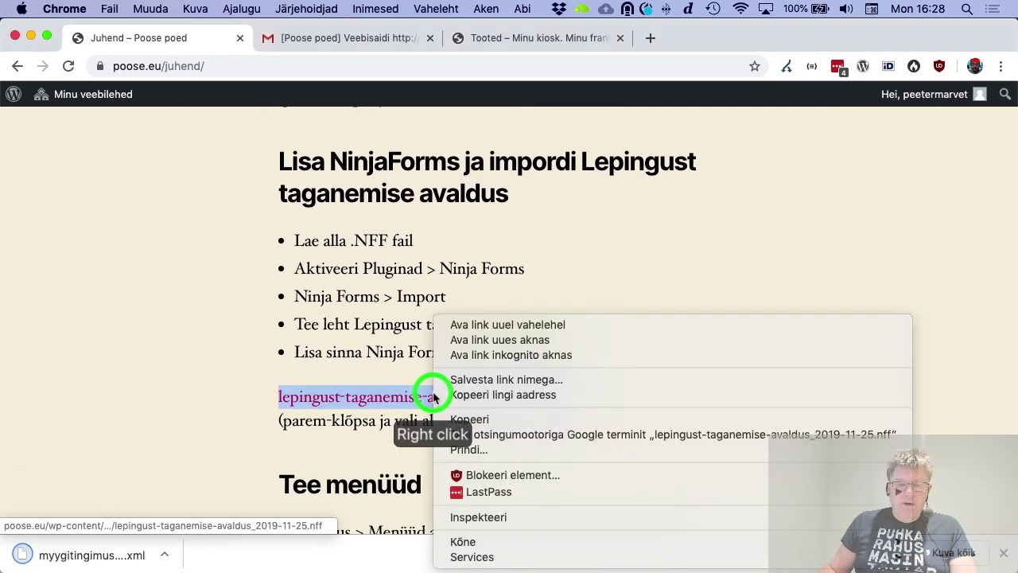
click(468, 383)
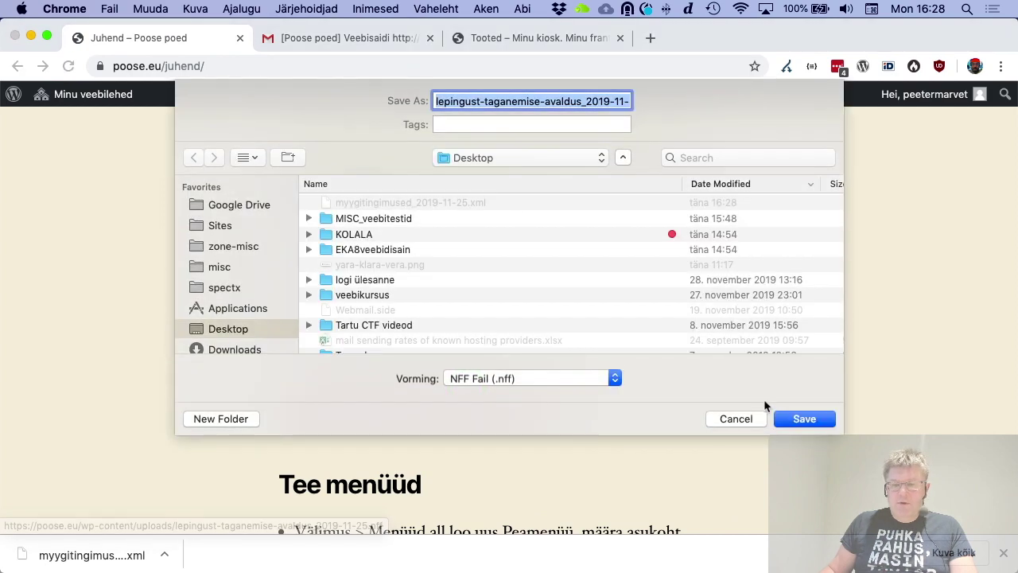
click(794, 419)
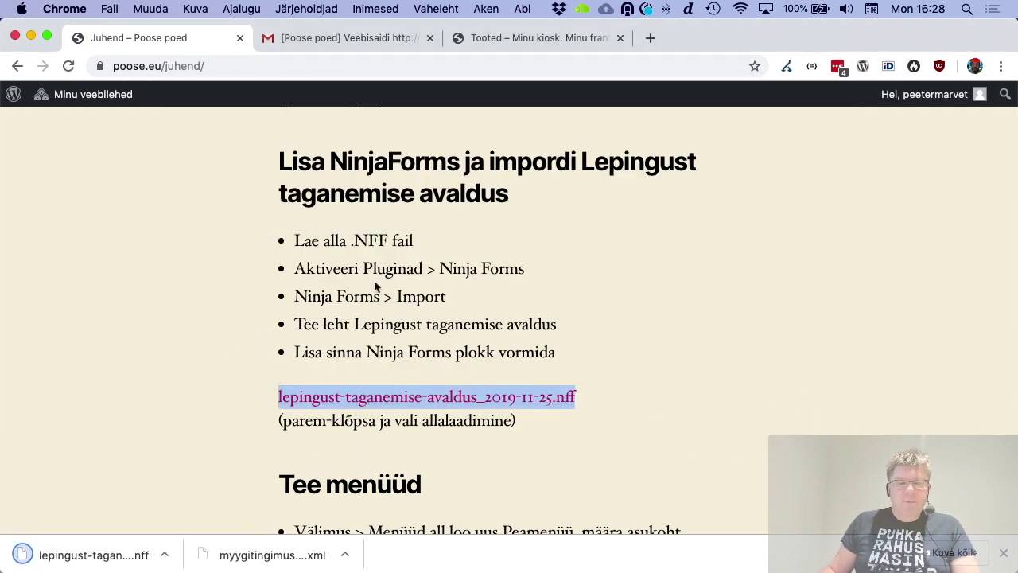
scroll(377, 284, up, 3)
scroll(377, 284, up, 4)
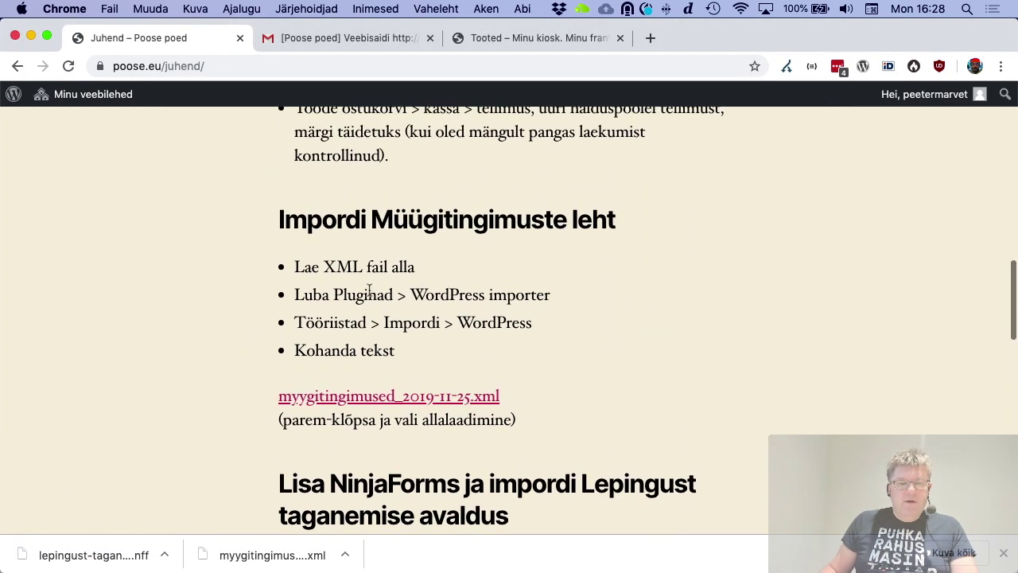
click(523, 38)
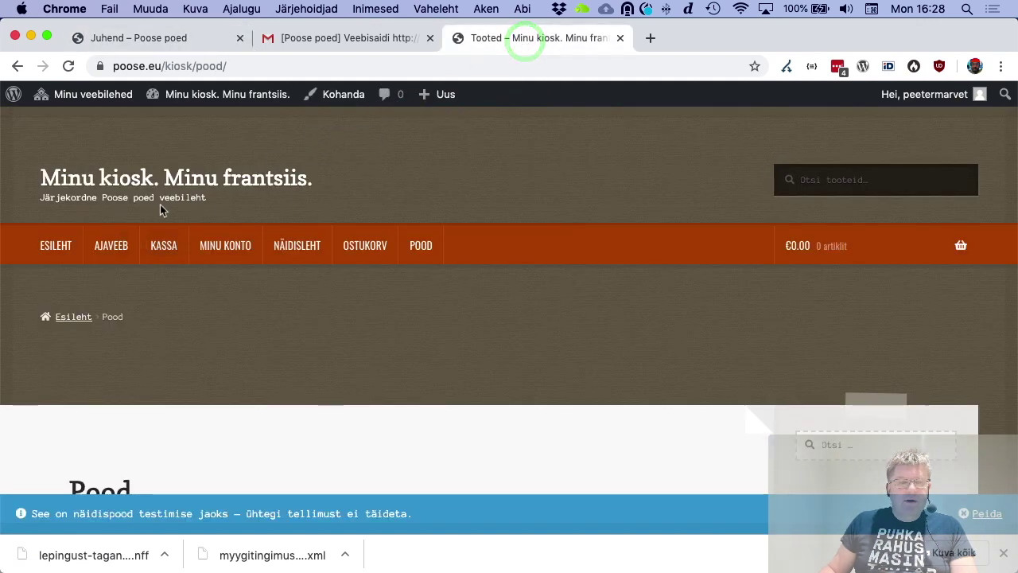
Activate the WordPress Importer under Pluginad on Minu kiosk, then return to Tööriistad > Impordi
click(186, 95)
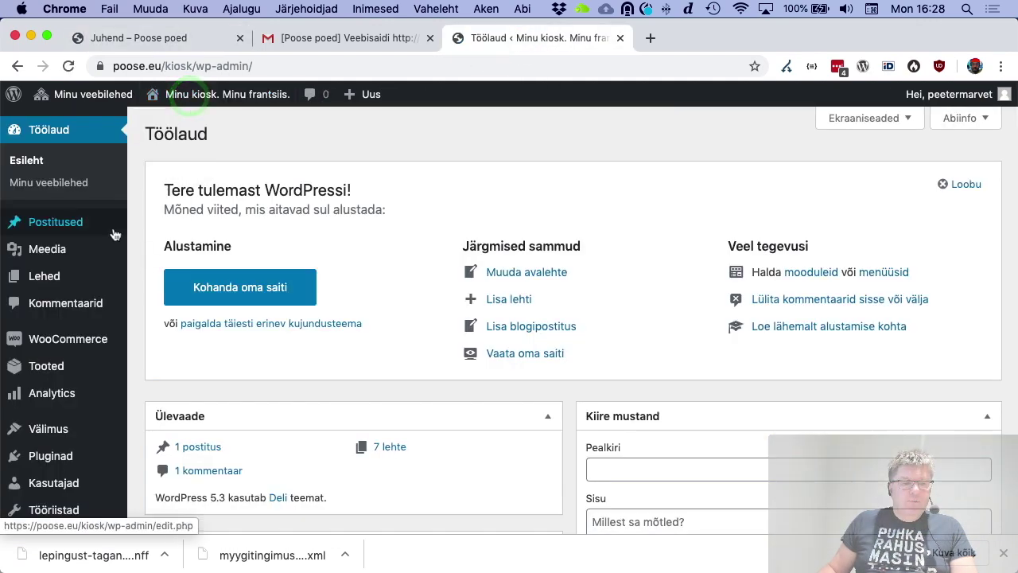
scroll(103, 358, down, 3)
mouse_move(100, 458)
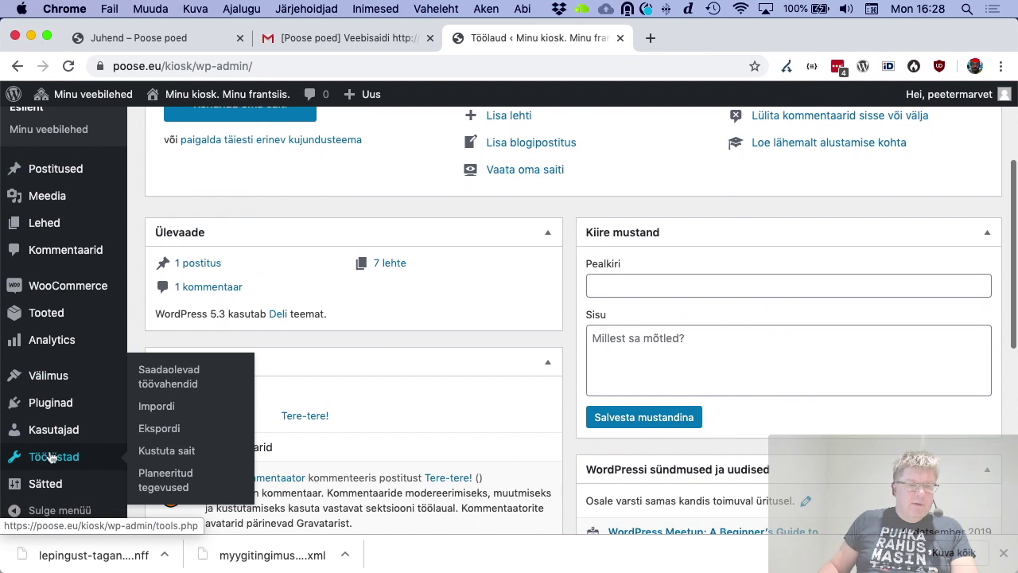
click(157, 407)
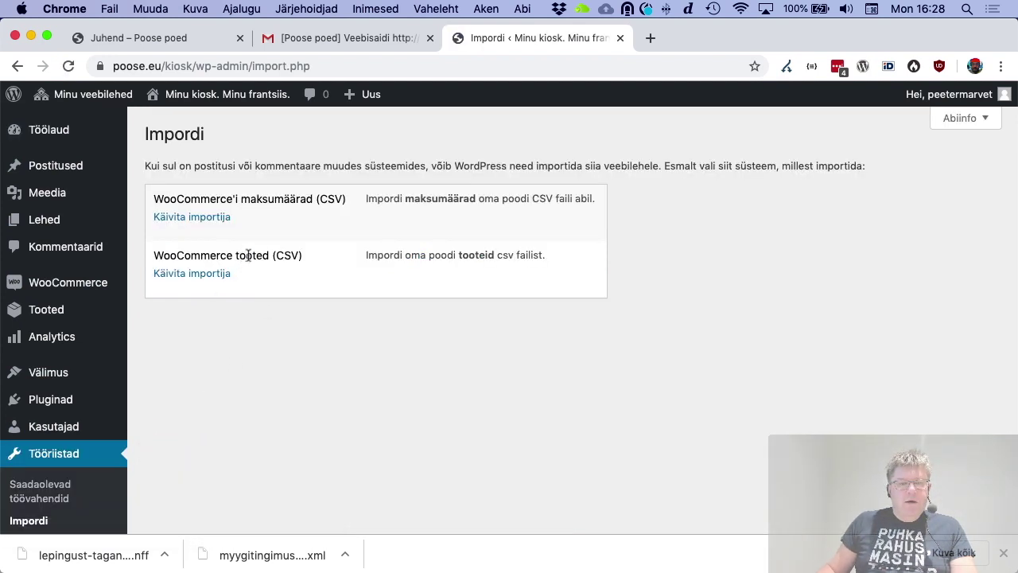
click(49, 399)
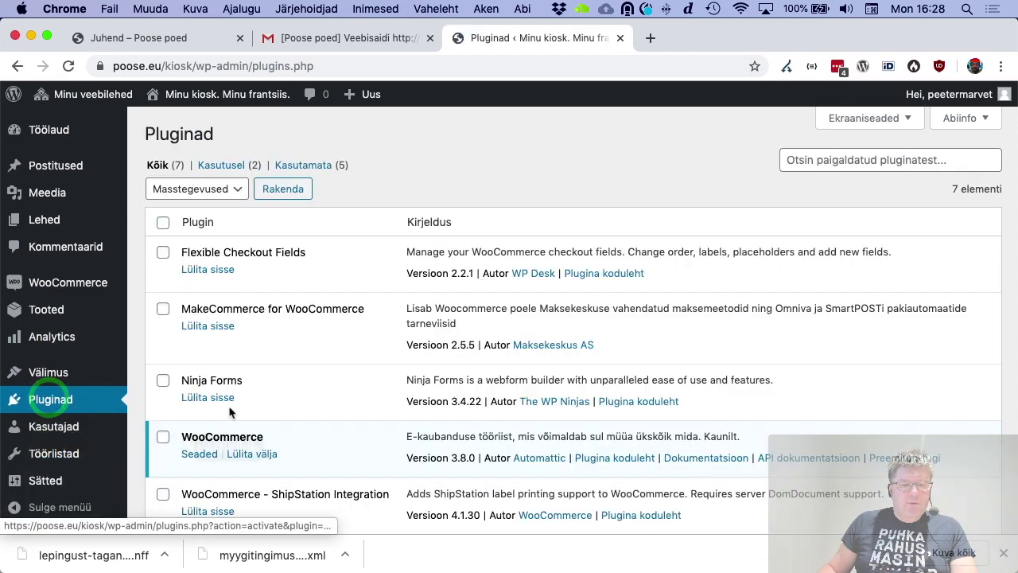
scroll(229, 412, down, 5)
click(210, 380)
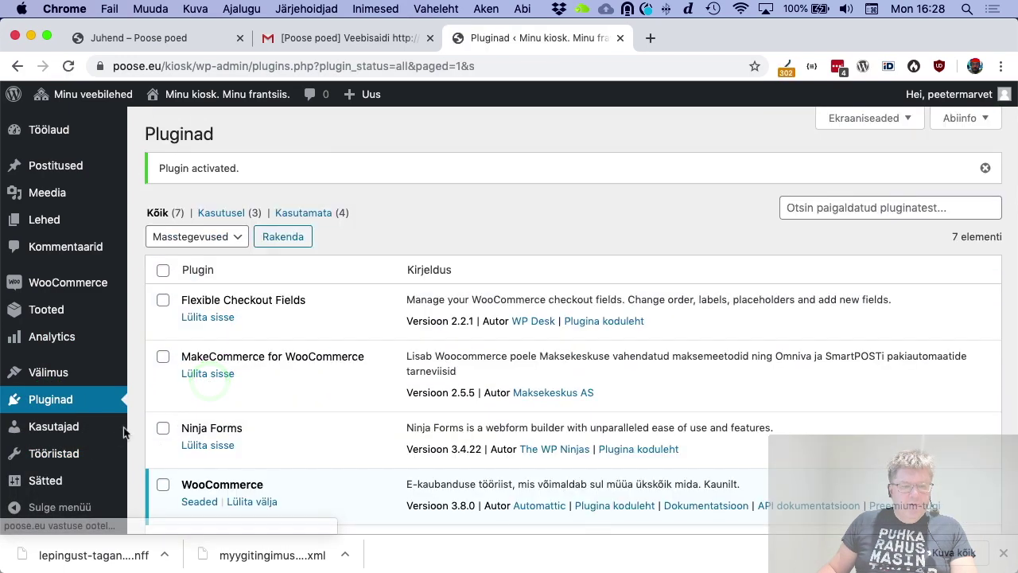
scroll(59, 438, down, 4)
mouse_move(60, 439)
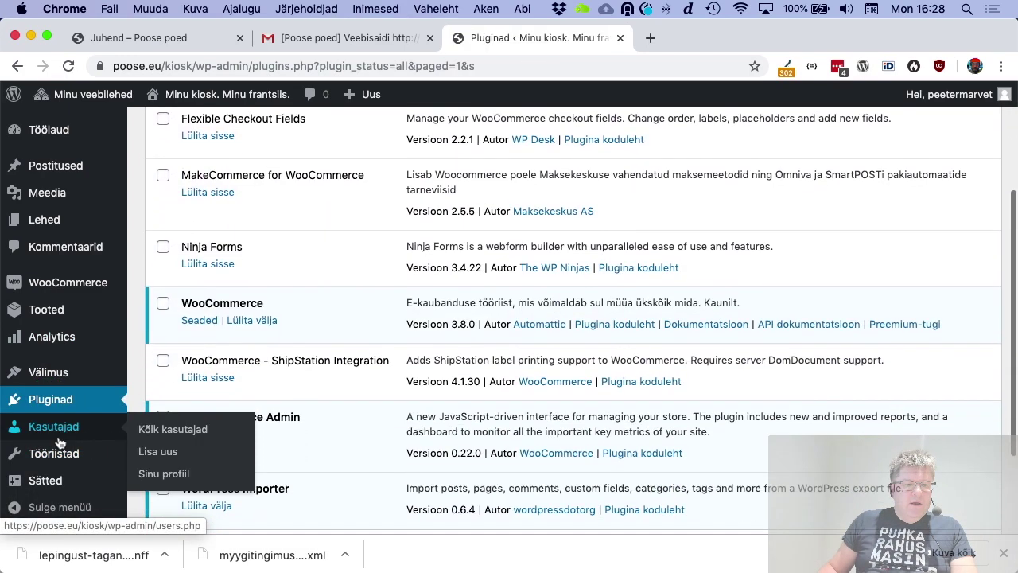
click(163, 408)
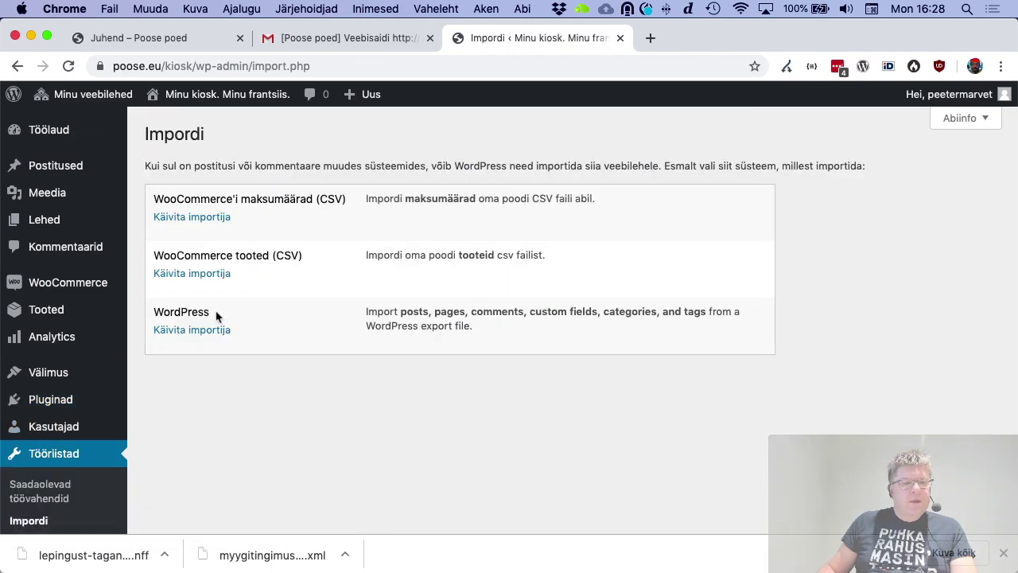
Upload myygitingimused_2019-11-25.xml from the Desktop into the WordPress importer
click(205, 338)
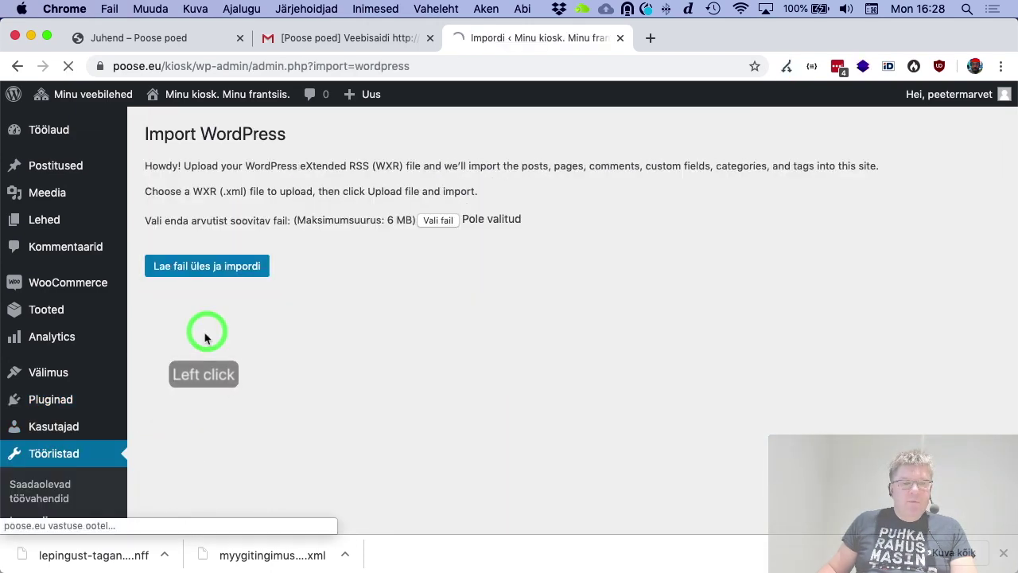
click(439, 220)
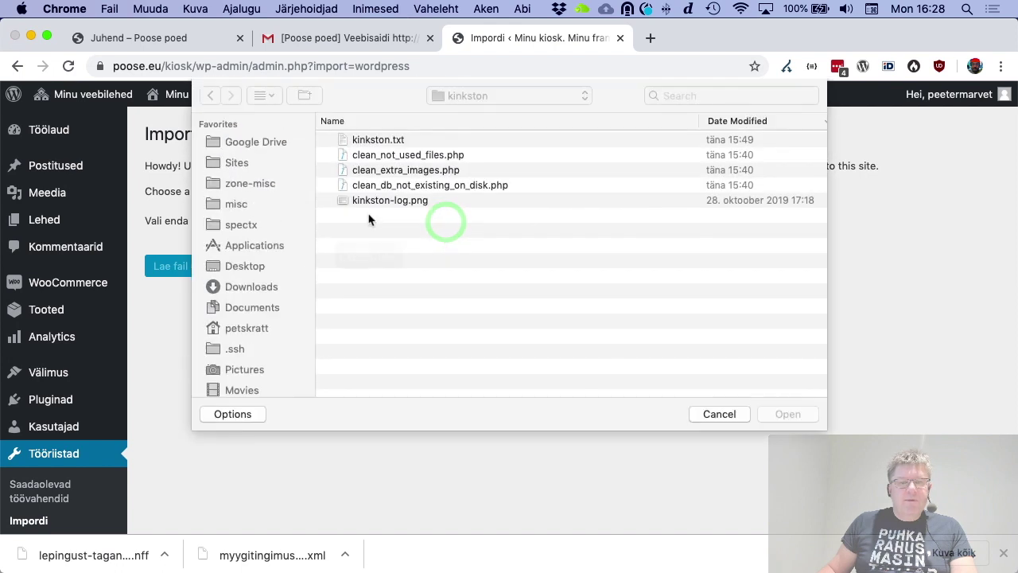
click(243, 265)
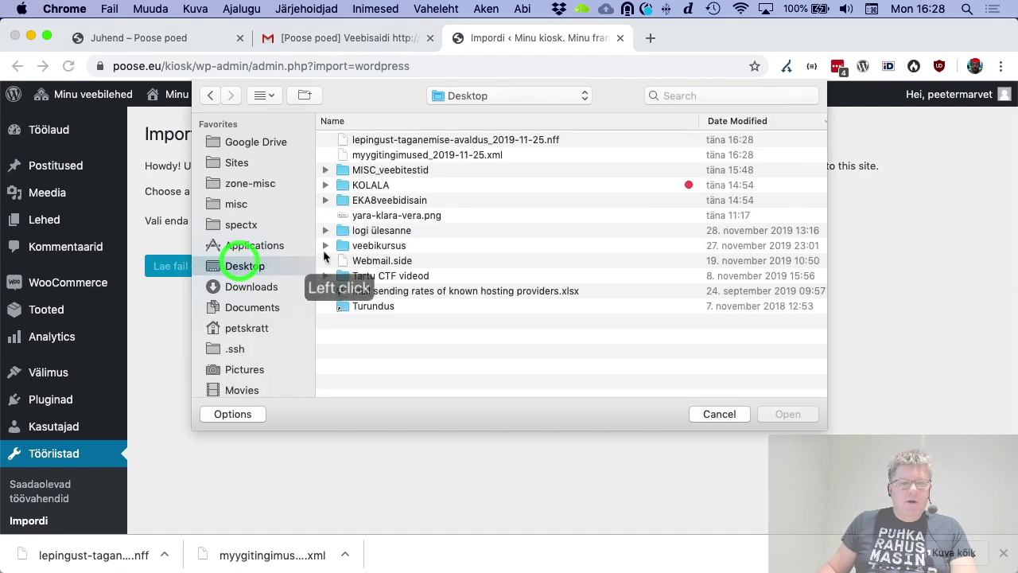
click(424, 155)
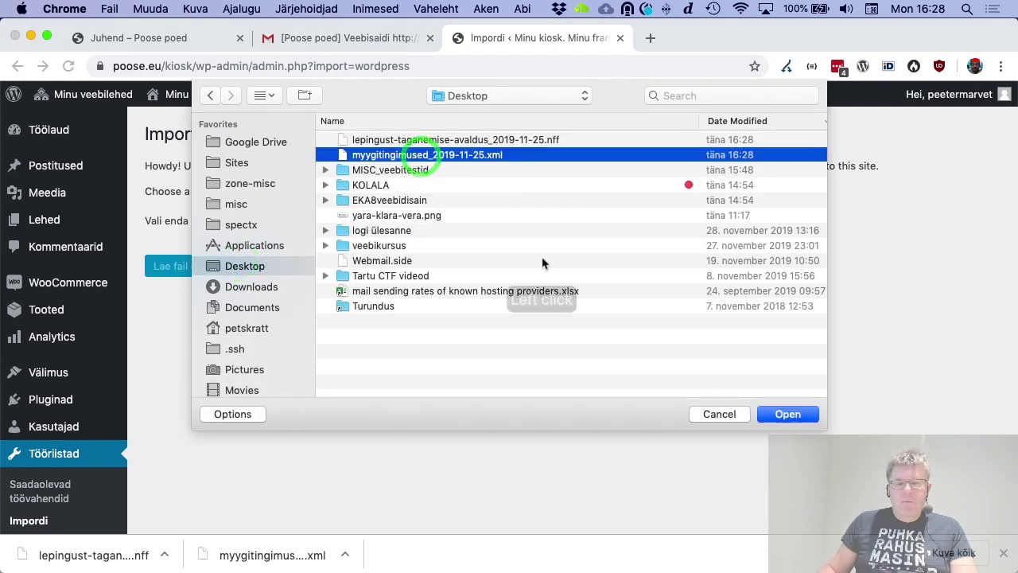
click(787, 413)
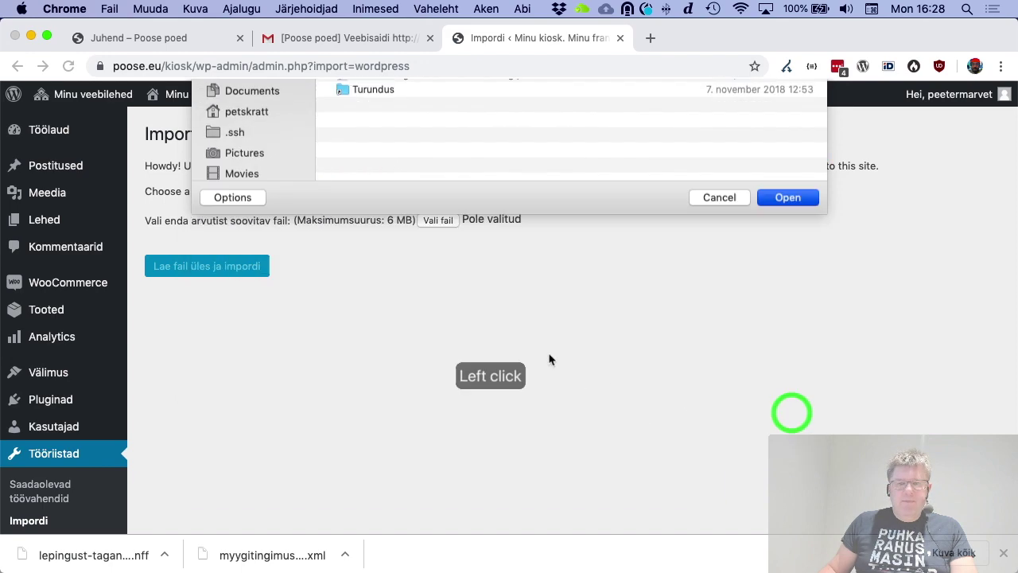
click(209, 266)
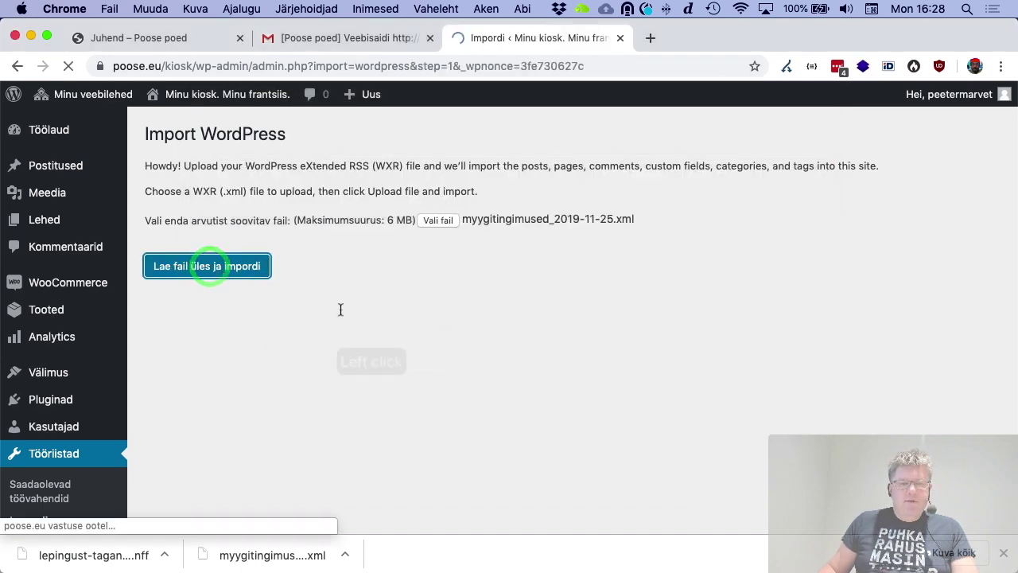
Assign the imported content to the existing user and run the import until All done
click(379, 254)
click(379, 269)
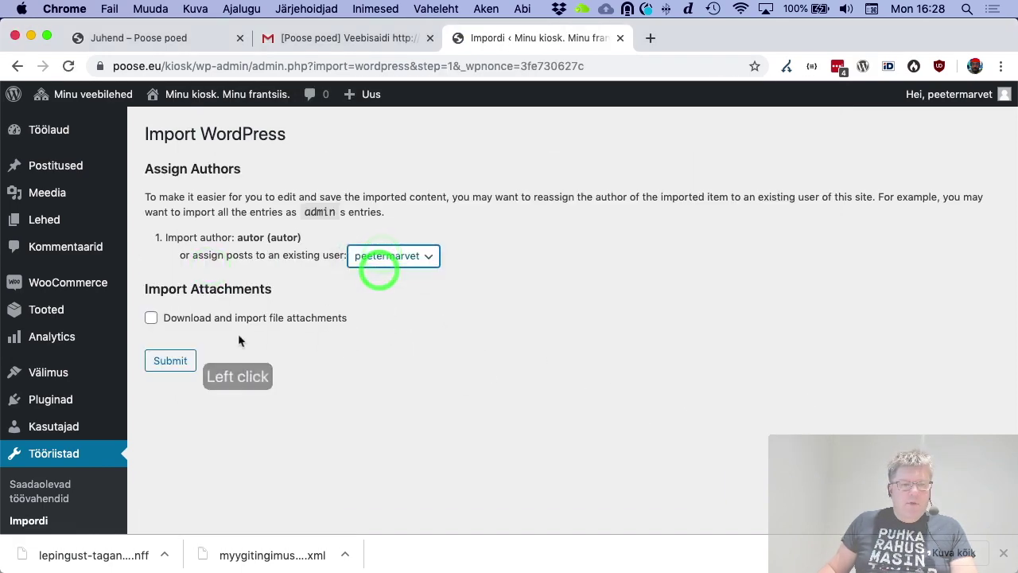
click(180, 360)
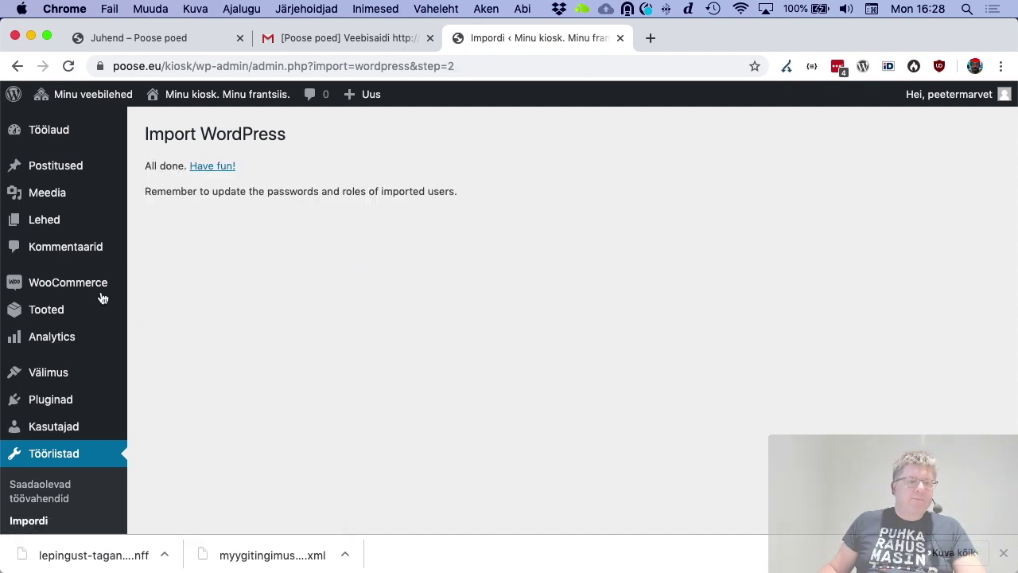
click(40, 216)
View the imported Müügitingimused page live and highlight the [example.com] placeholder
scroll(284, 302, down, 1)
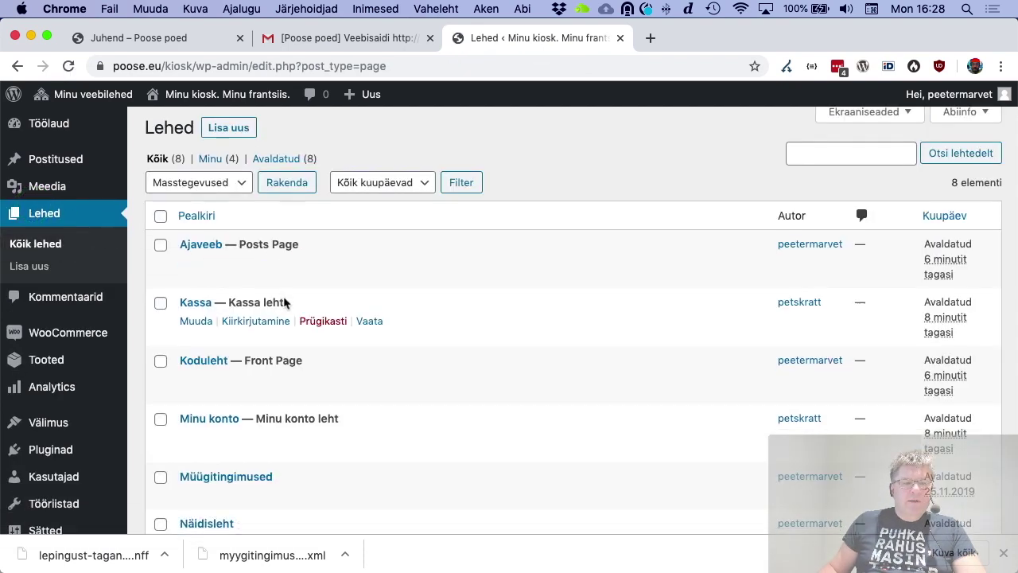
scroll(284, 299, down, 4)
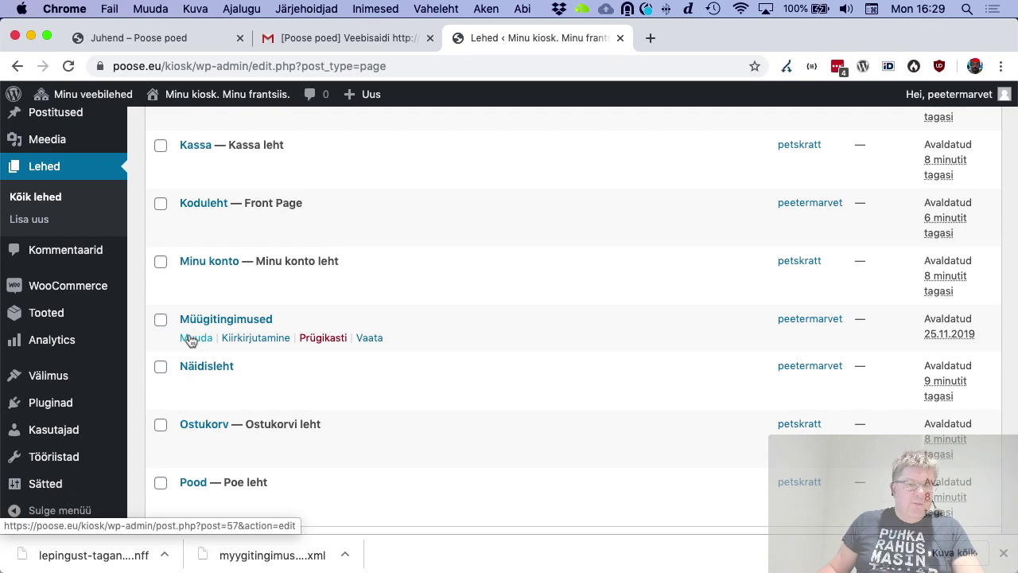
click(367, 337)
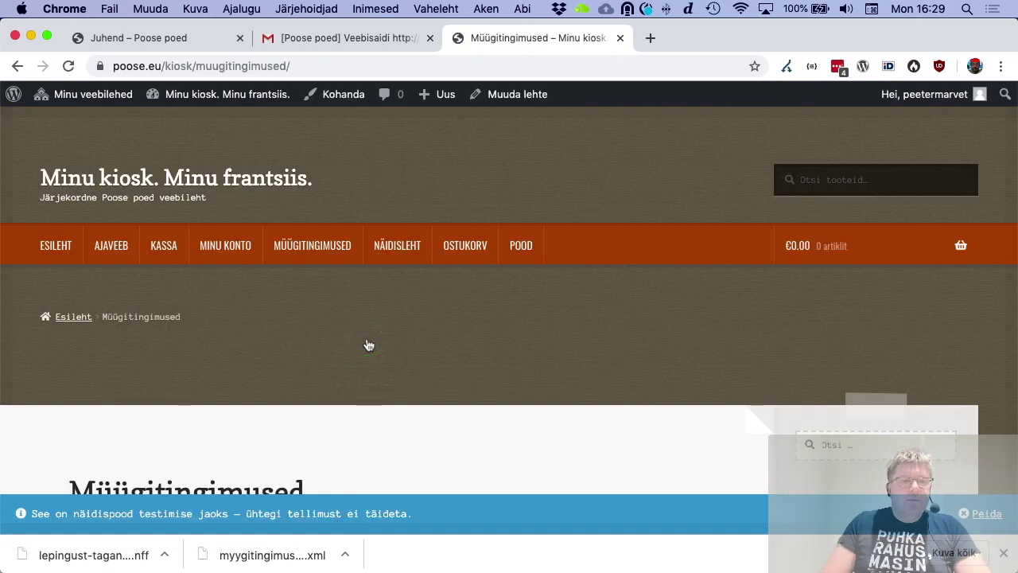
scroll(368, 345, down, 5)
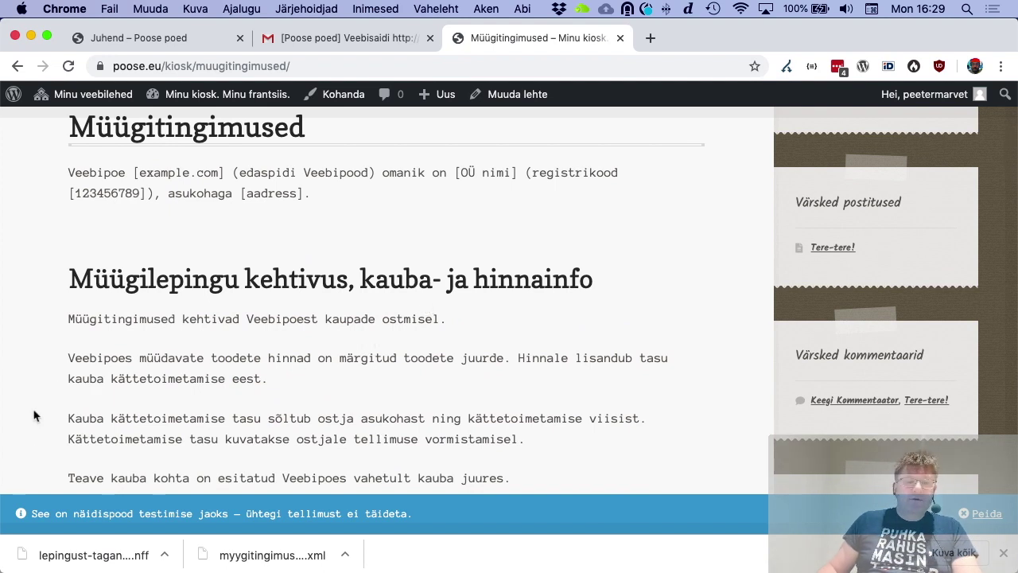
drag(148, 174, 226, 175)
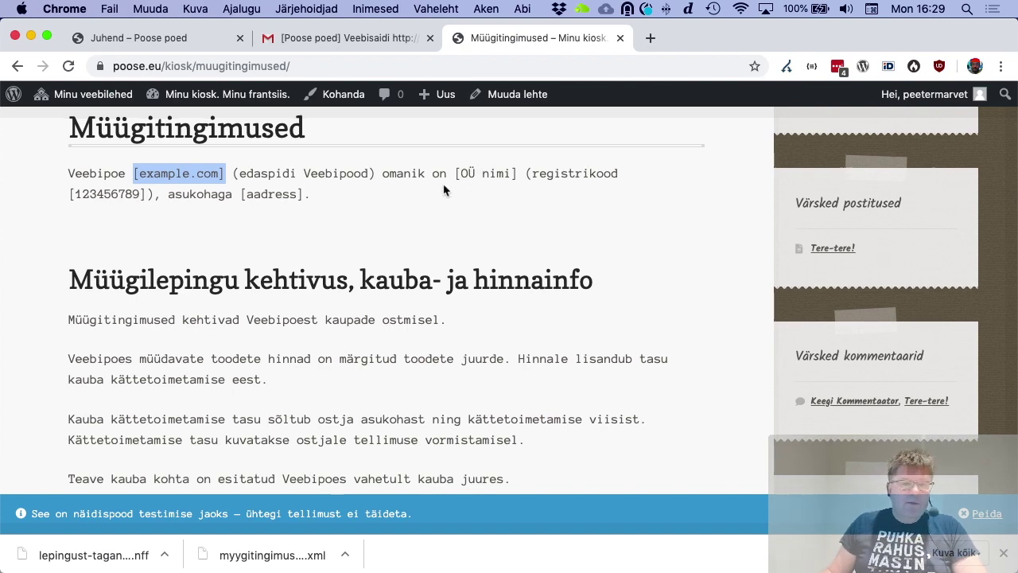
Highlight the bracketed withdrawal-exceptions paragraph, then start entering e-kaup.ee in a new tab
scroll(446, 190, down, 5)
scroll(437, 237, down, 11)
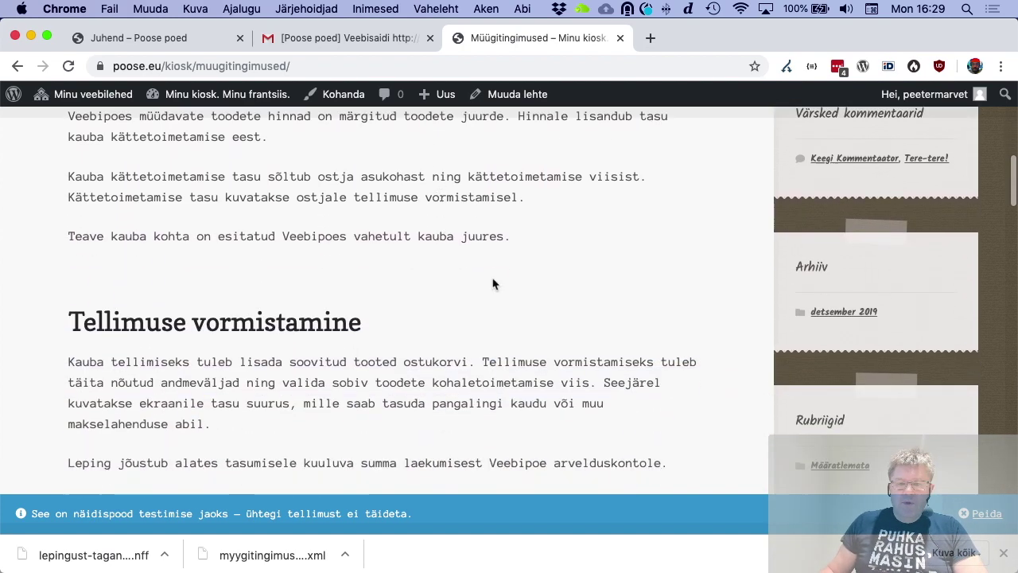
scroll(384, 334, down, 12)
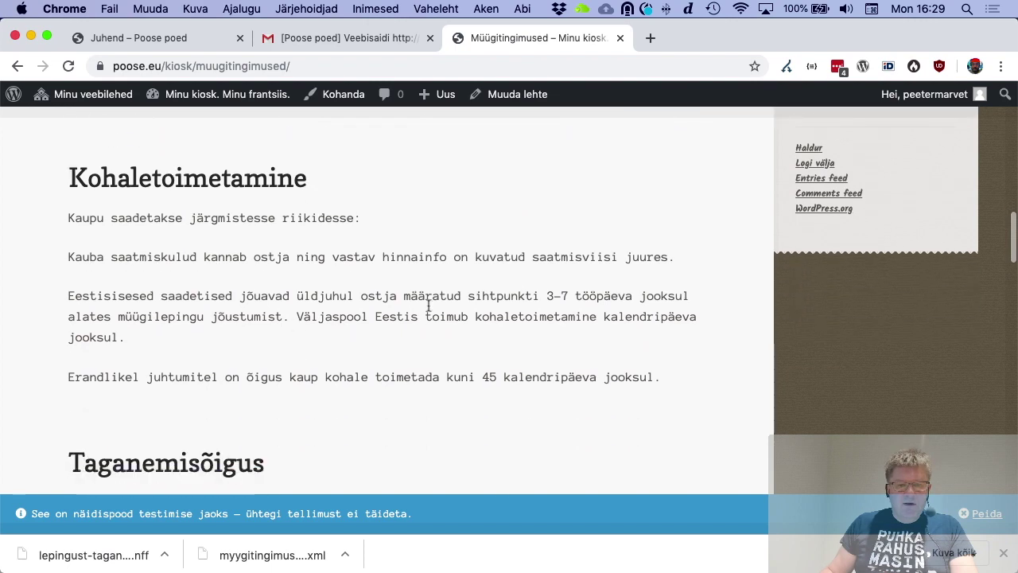
scroll(559, 306, down, 3)
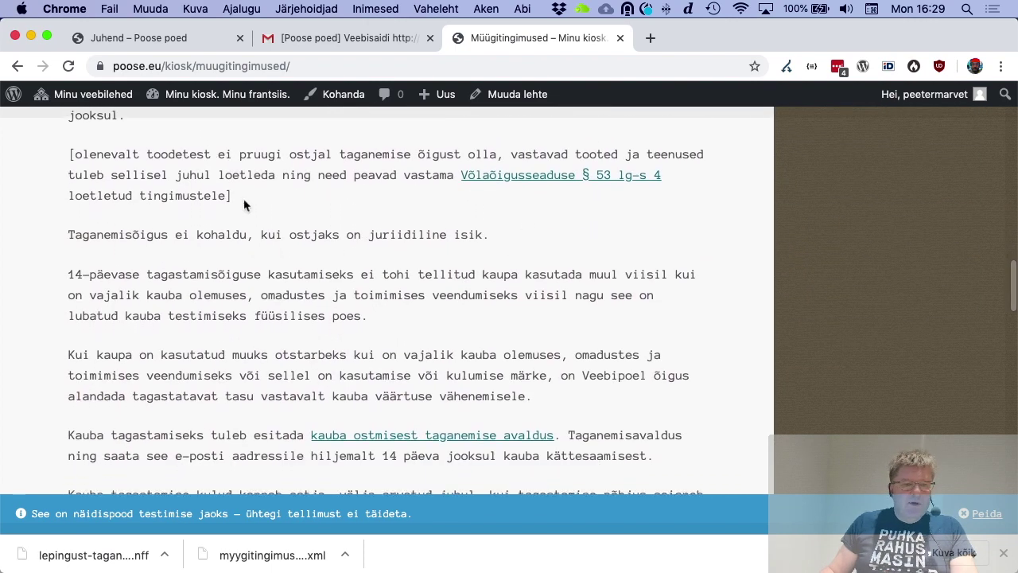
drag(244, 206, 56, 162)
scroll(188, 194, up, 2)
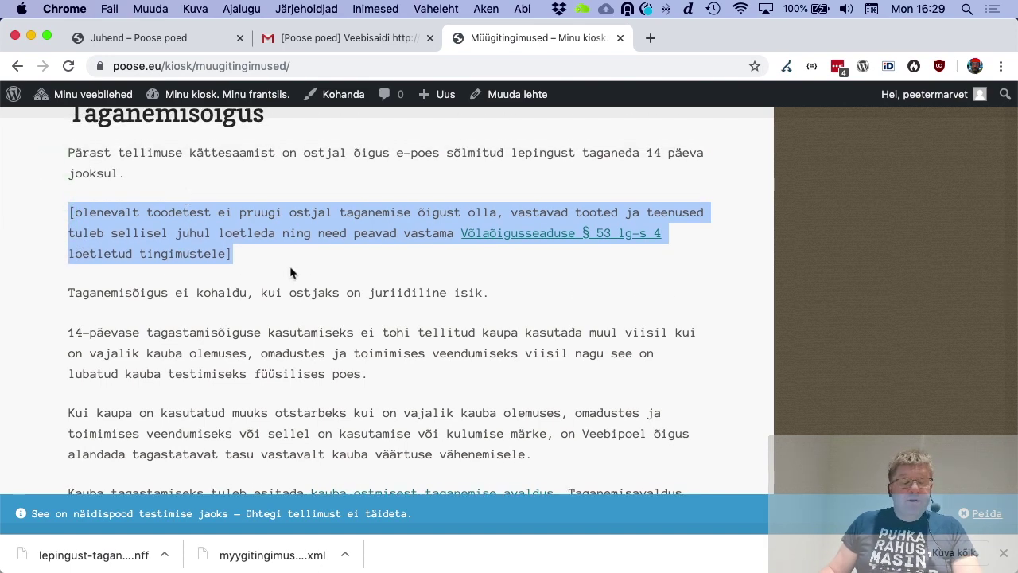
scroll(291, 267, down, 6)
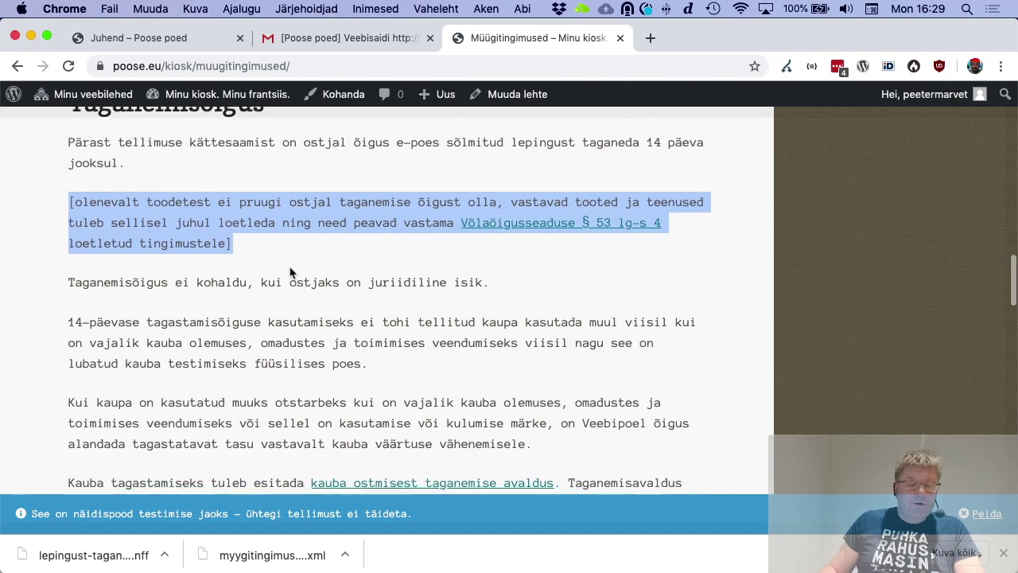
scroll(290, 268, down, 12)
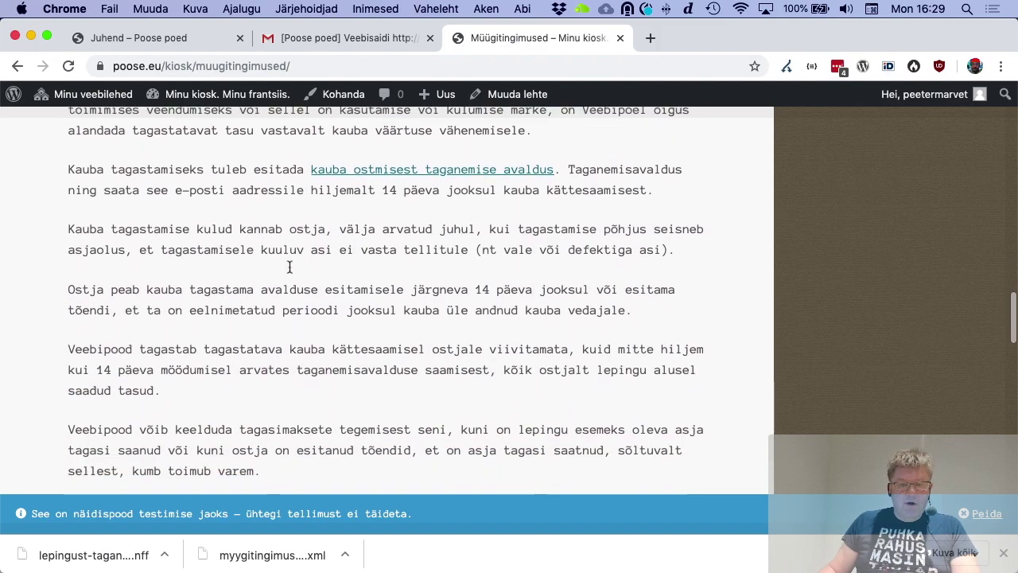
scroll(290, 268, up, 15)
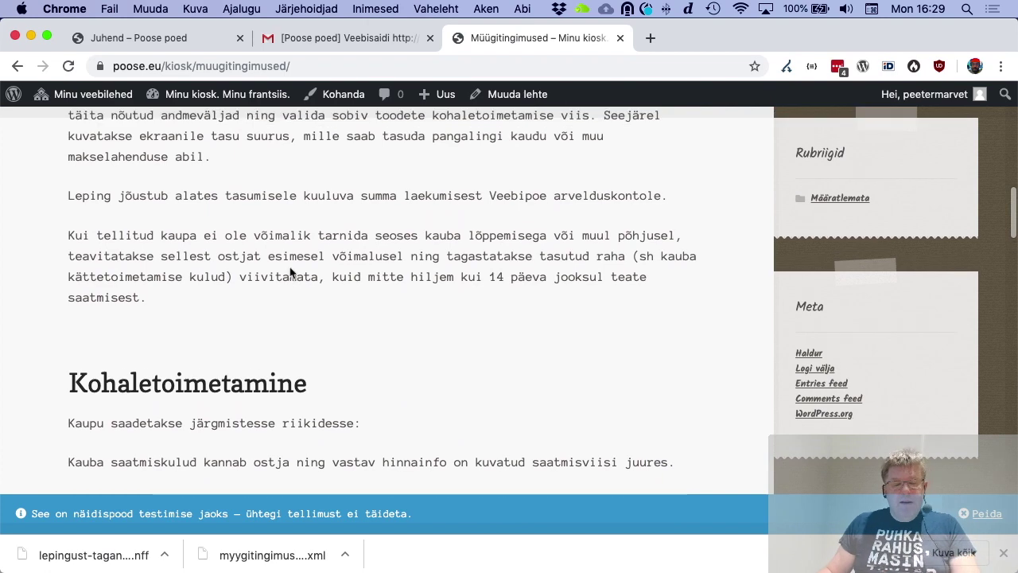
key(super+t)
text(e-ka)
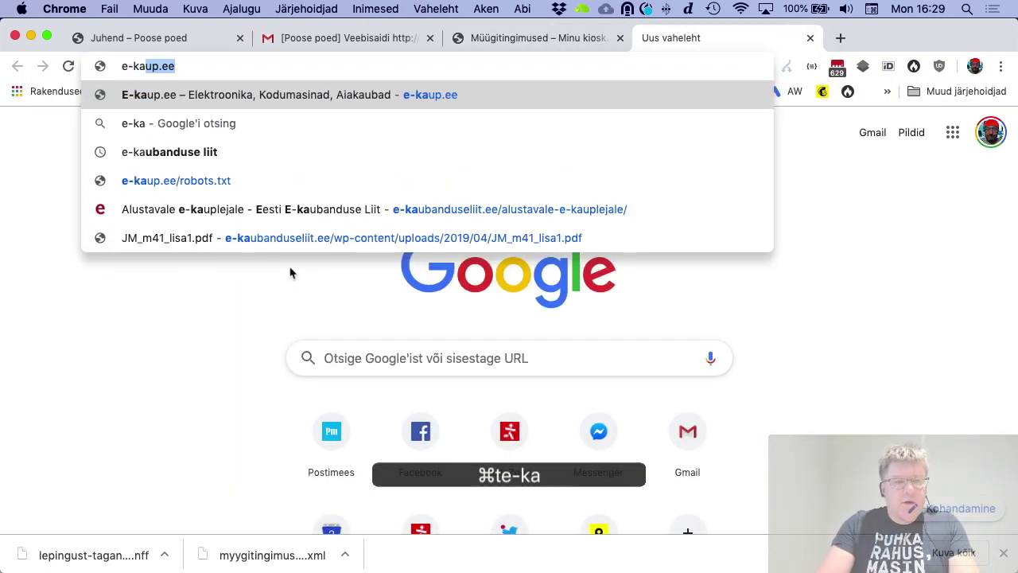
Search for e-kaubanduse liit using the browser's address-bar suggestion
key(Down)
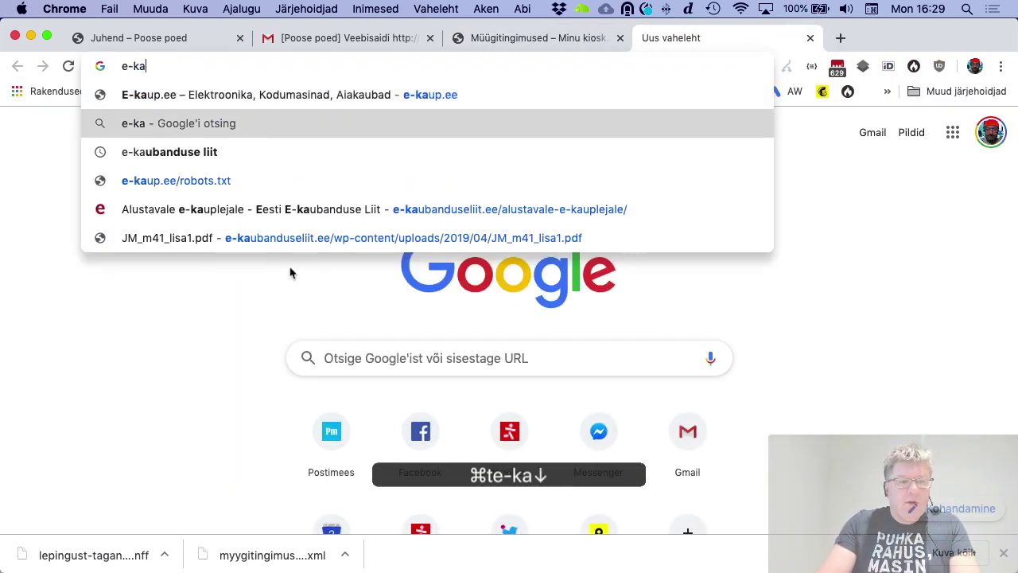
key(Down)
key(Return)
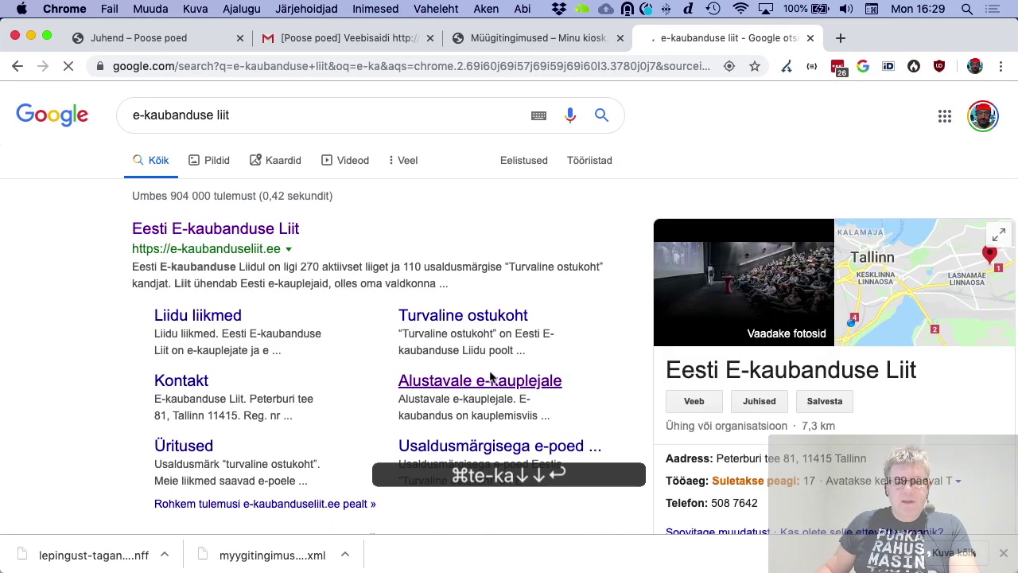
Open the Alustavale e-kauplejale article listing the Näidismüügitingimused sample terms
click(496, 387)
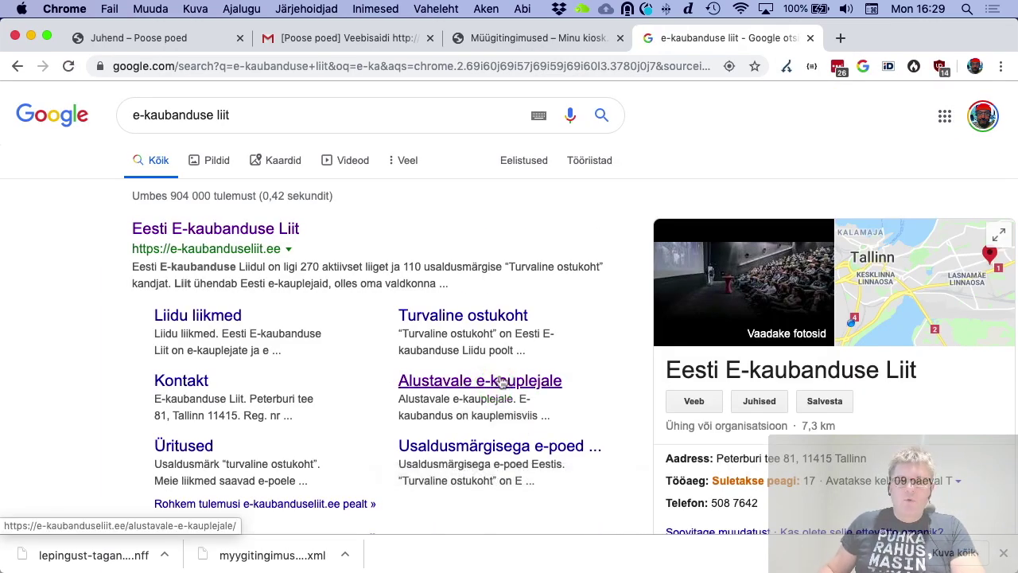
click(499, 385)
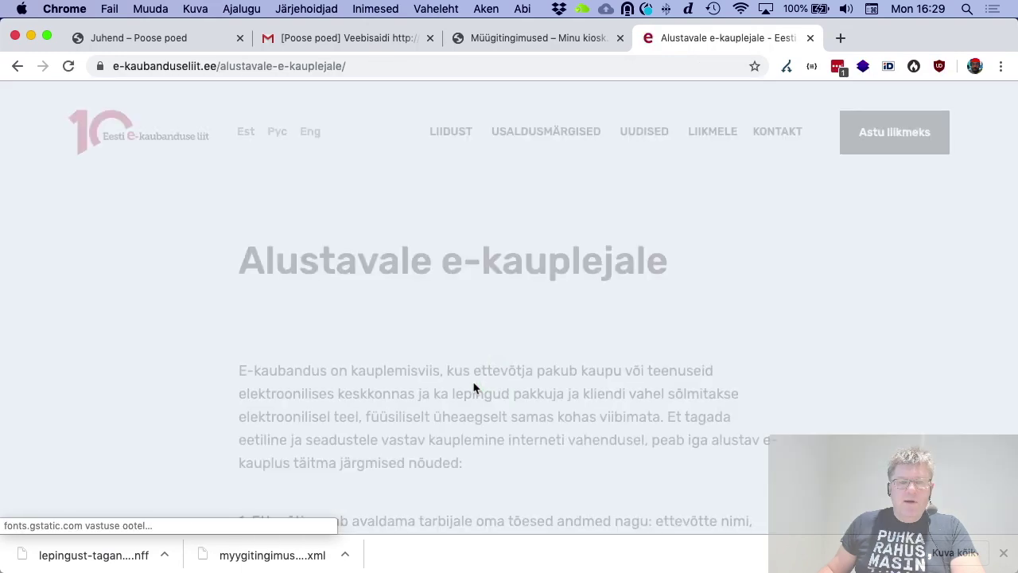
scroll(475, 386, down, 5)
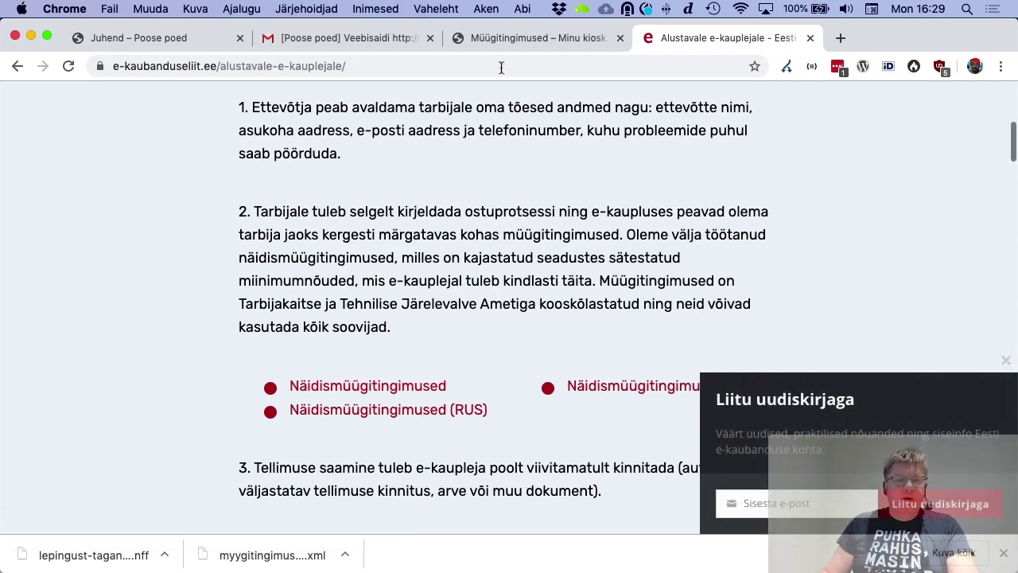
click(518, 40)
Activate the Ninja Forms plugin from the kiosk site's Pluginad list
scroll(215, 279, up, 15)
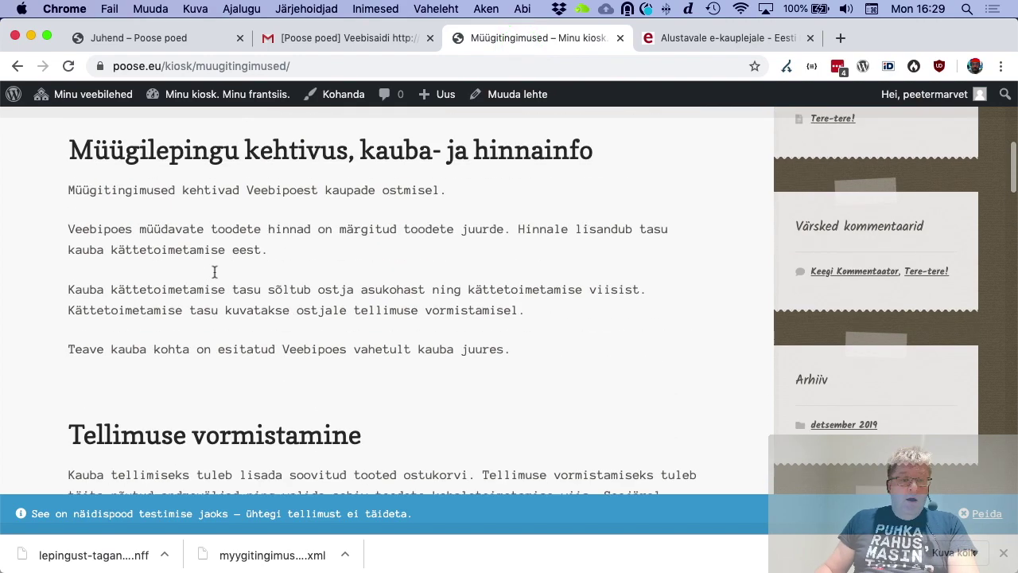
click(182, 95)
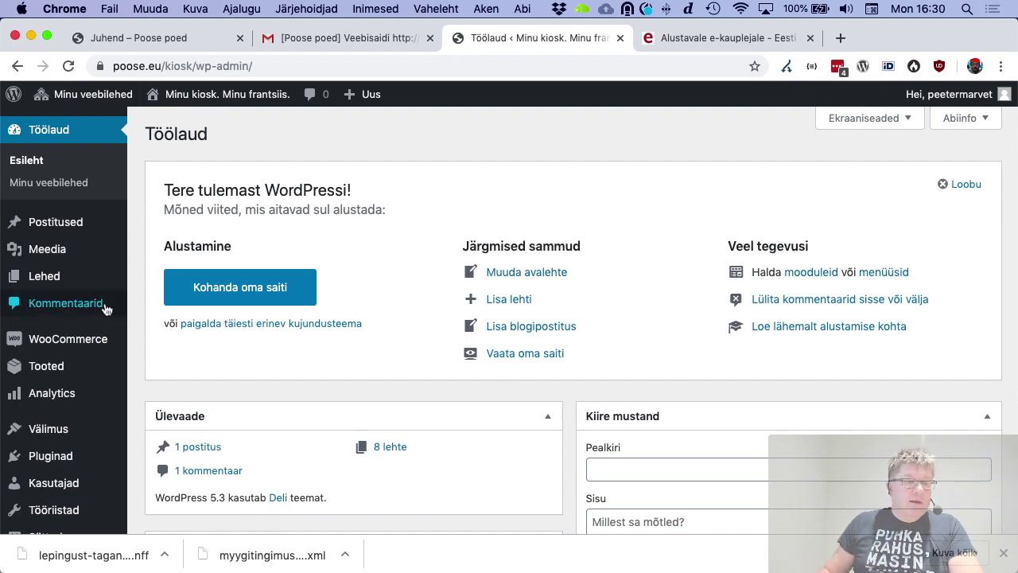
scroll(75, 380, down, 5)
click(62, 377)
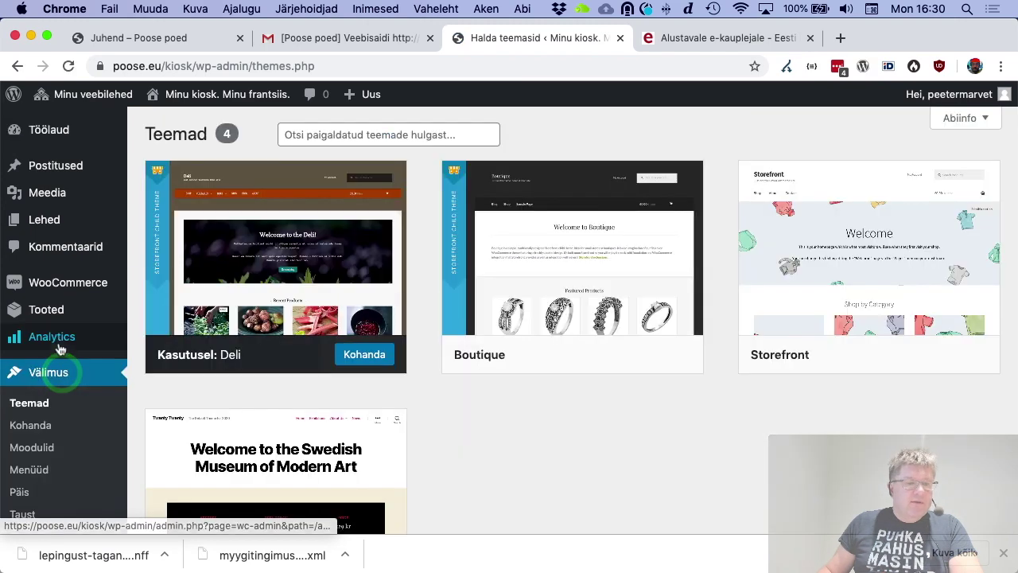
scroll(64, 394, down, 2)
scroll(56, 402, down, 2)
click(55, 395)
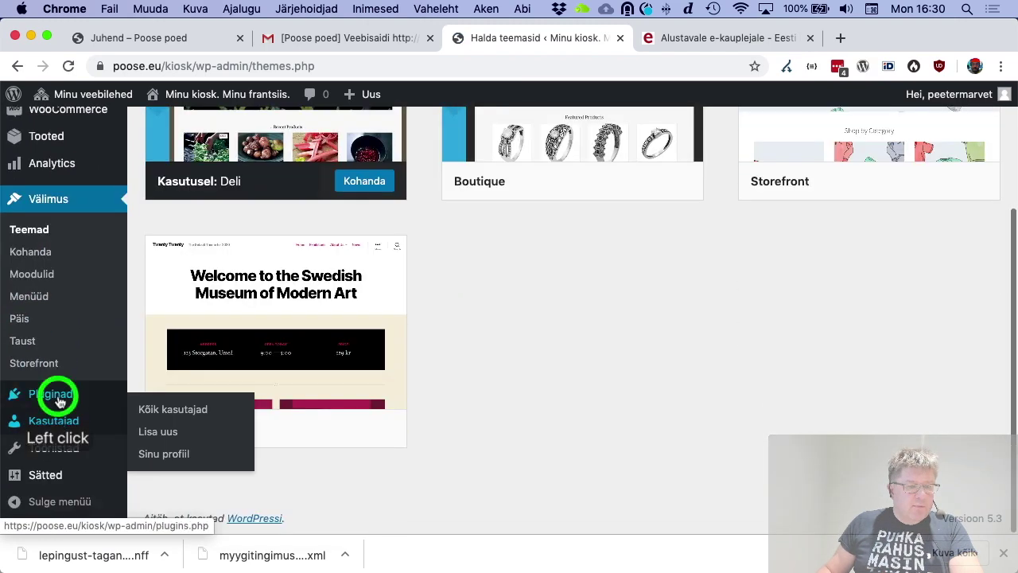
scroll(274, 366, down, 8)
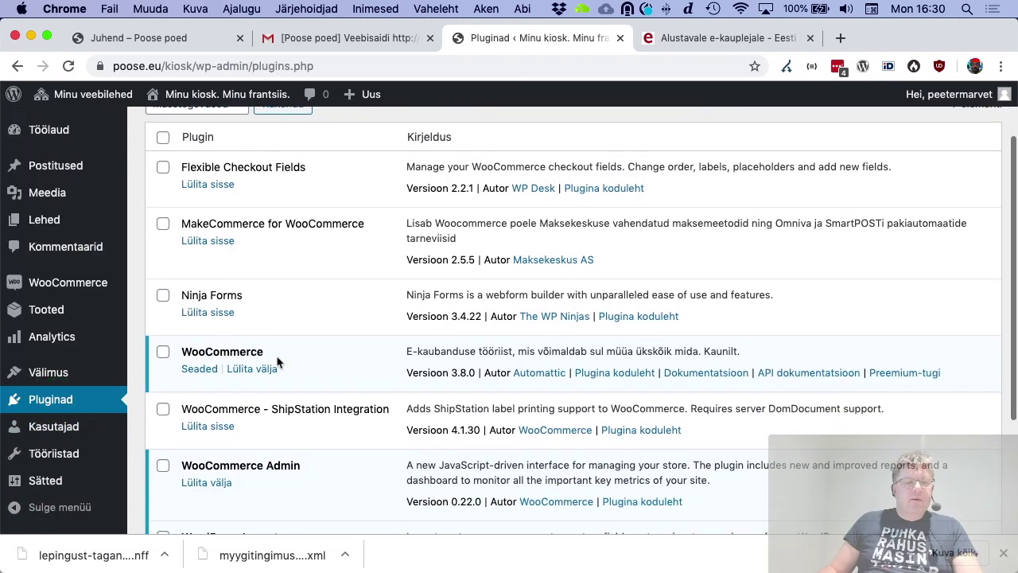
scroll(279, 362, up, 6)
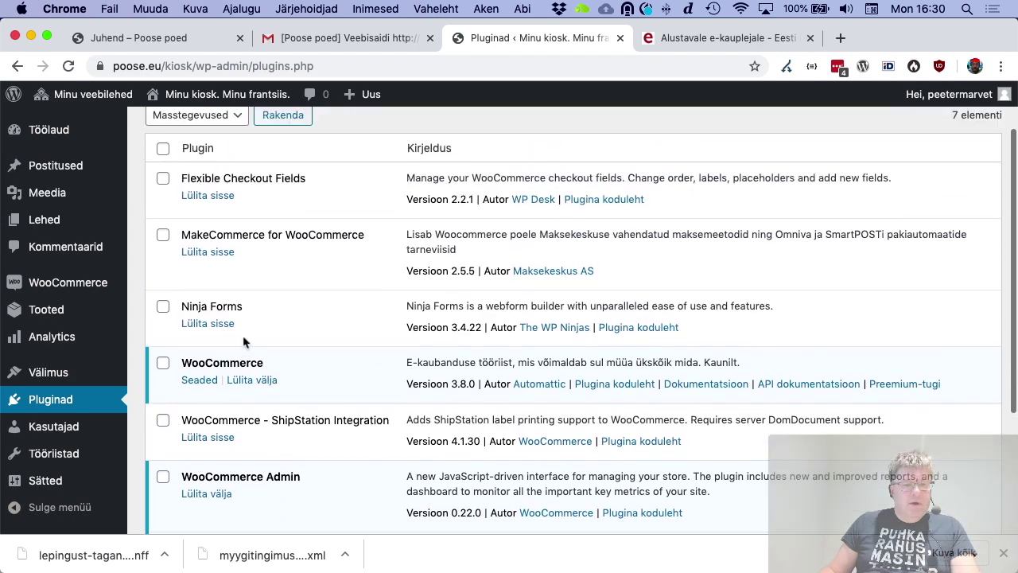
click(209, 324)
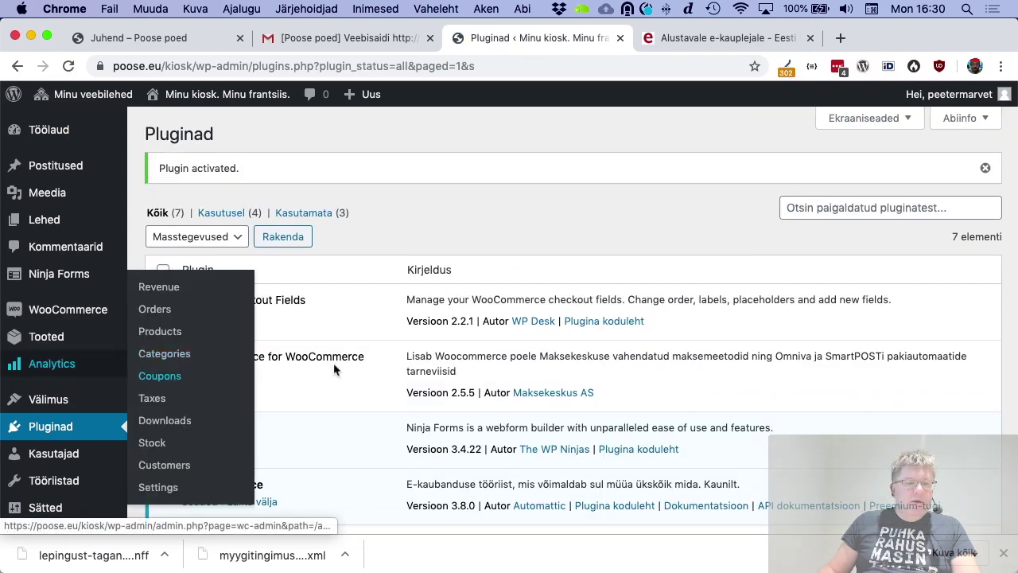
Import the lepingust-taganemise-avaldus_2019-11-25.nff form file into Ninja Forms
mouse_move(58, 278)
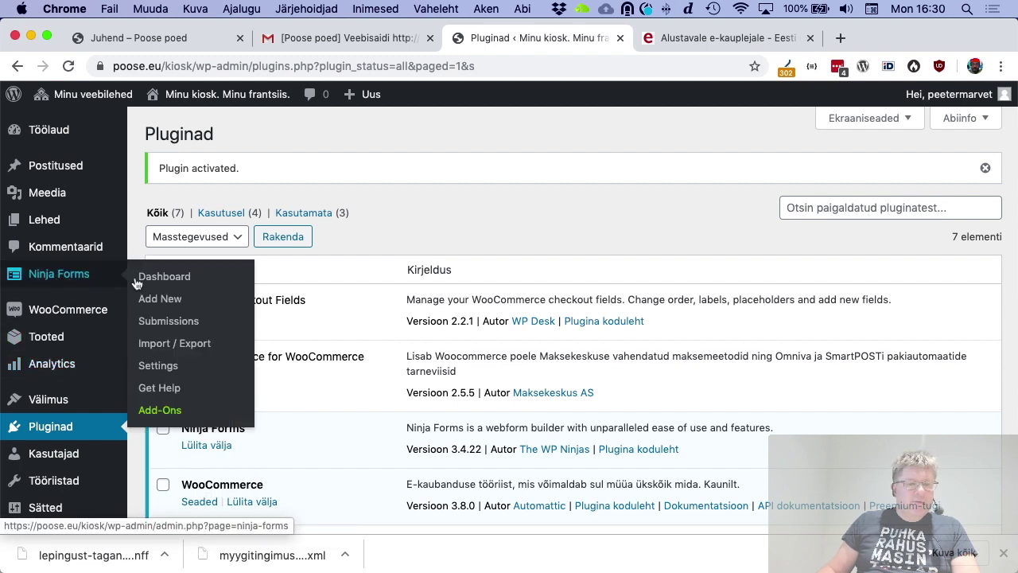
click(178, 342)
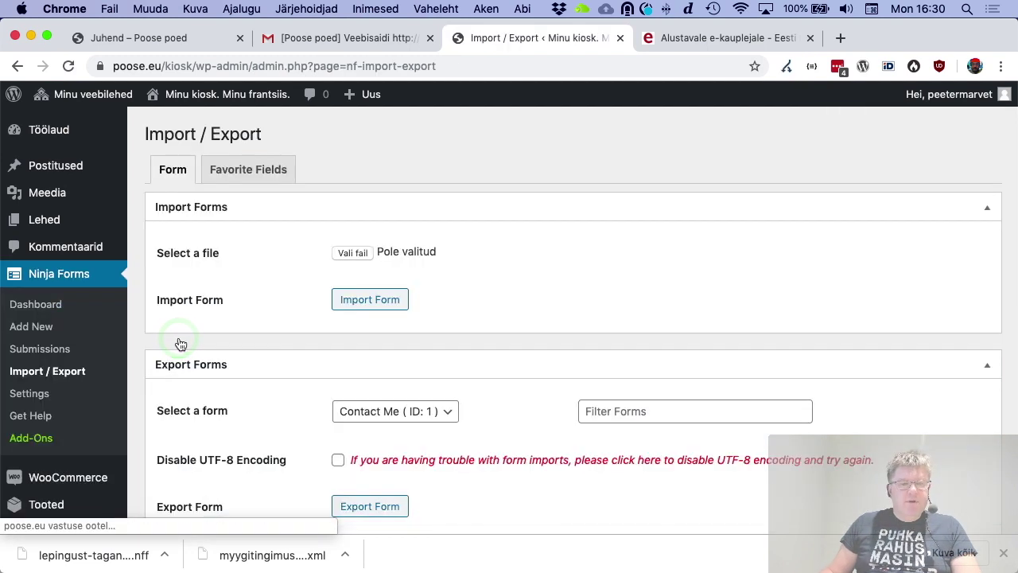
click(352, 253)
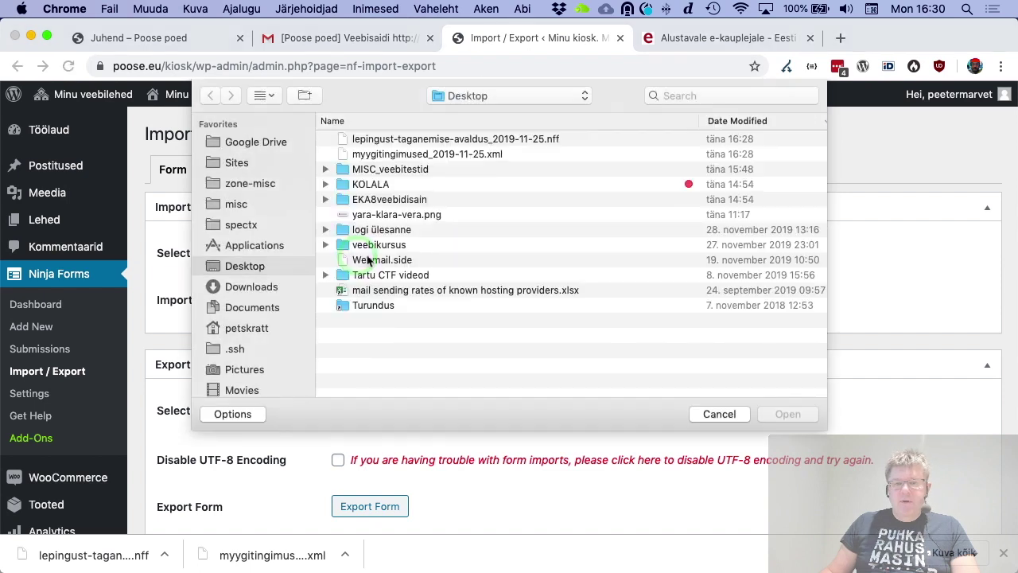
click(530, 142)
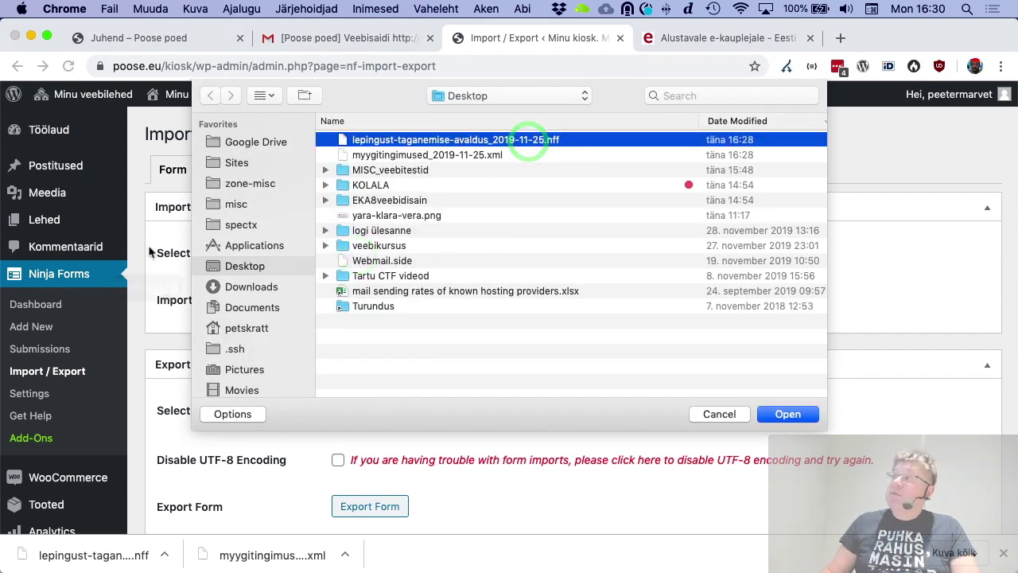
click(787, 414)
click(377, 307)
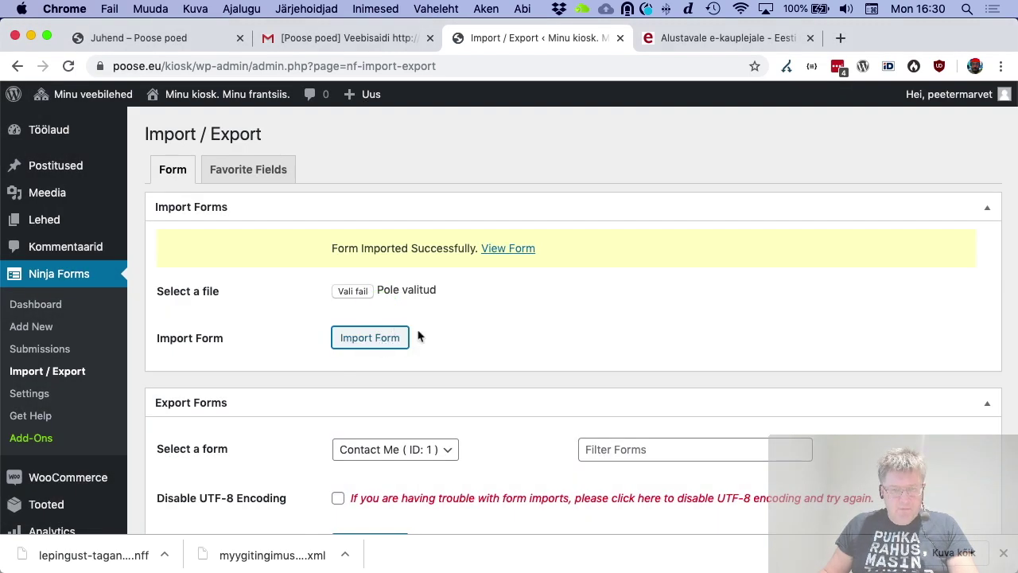
Publish the imported form, decline usage-data sharing, and go to the Lehed pages list
click(509, 250)
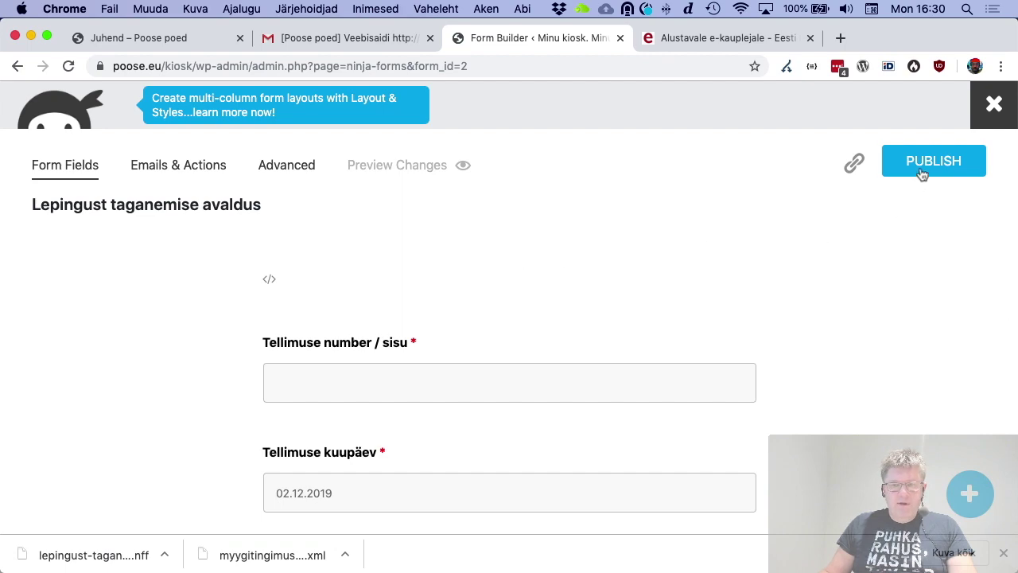
click(922, 174)
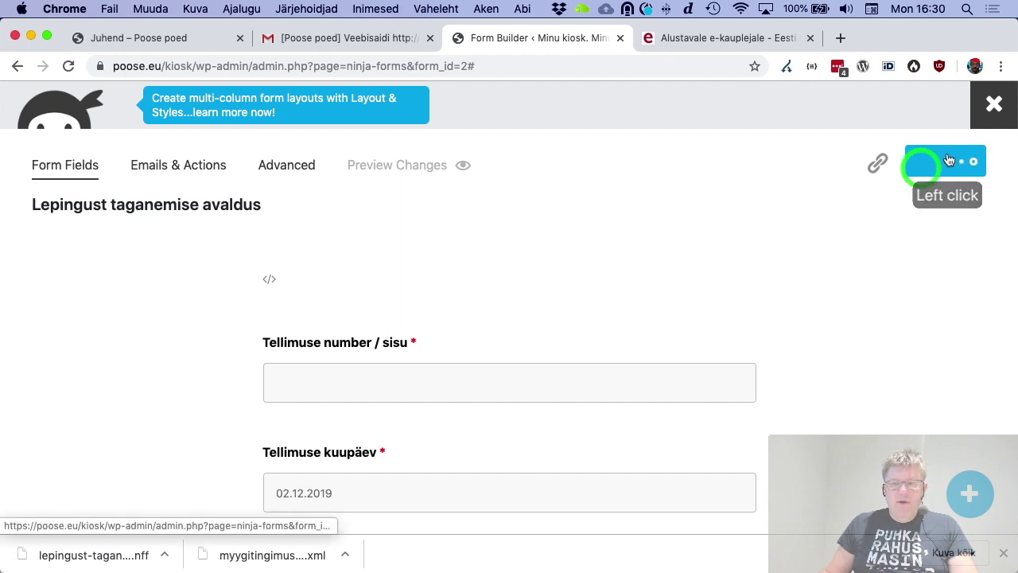
click(995, 106)
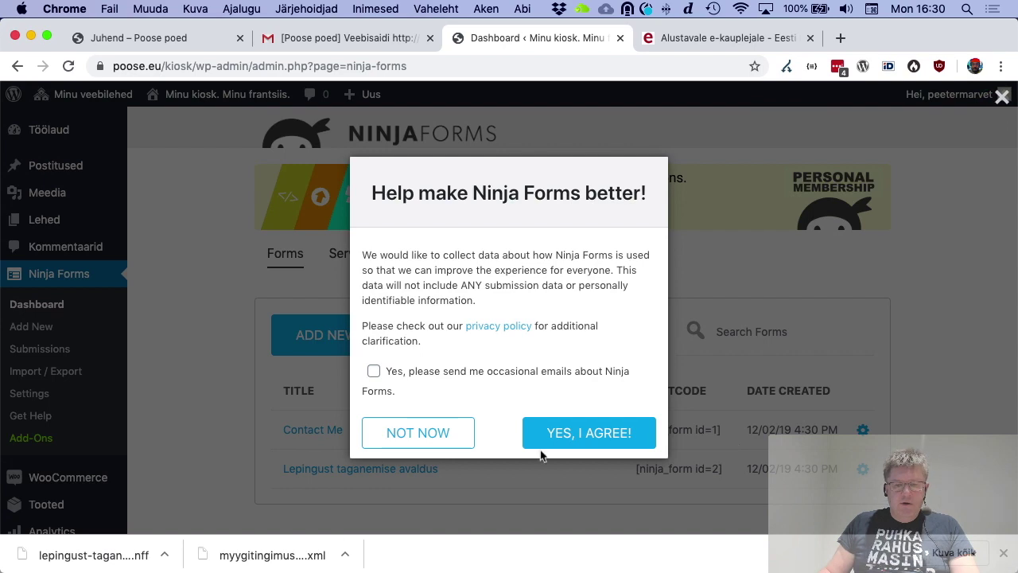
click(421, 434)
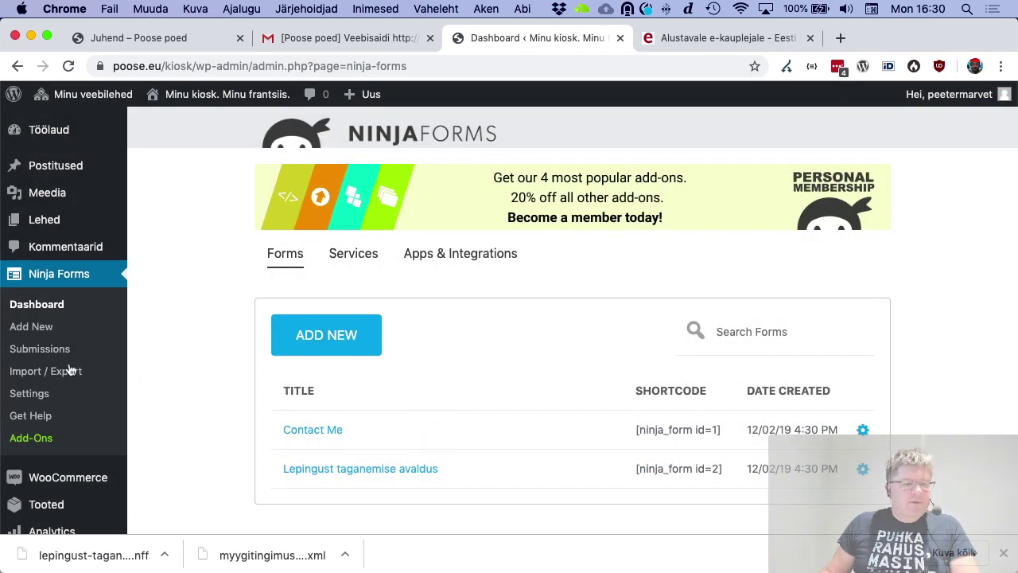
scroll(56, 366, down, 2)
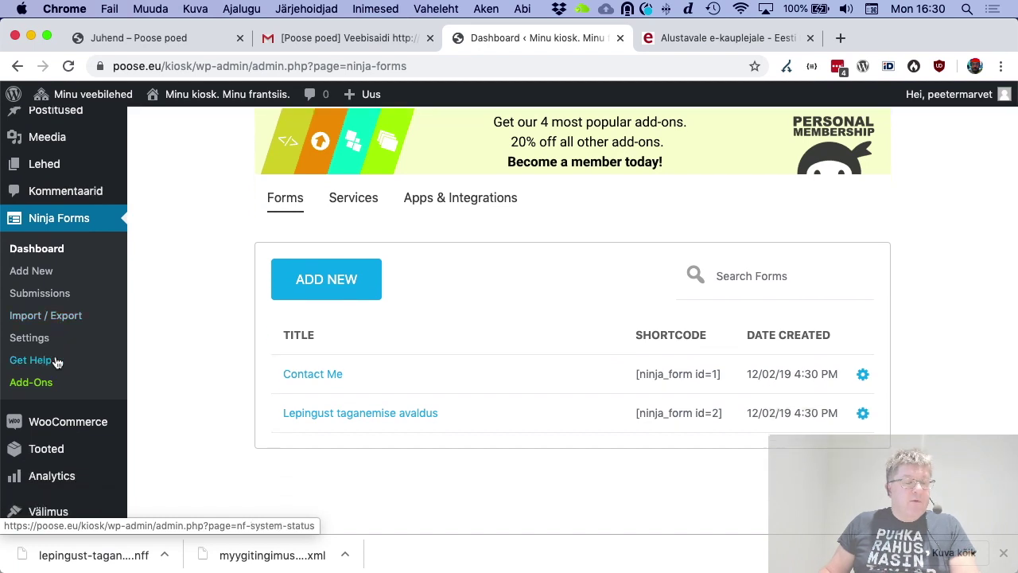
scroll(55, 363, up, 2)
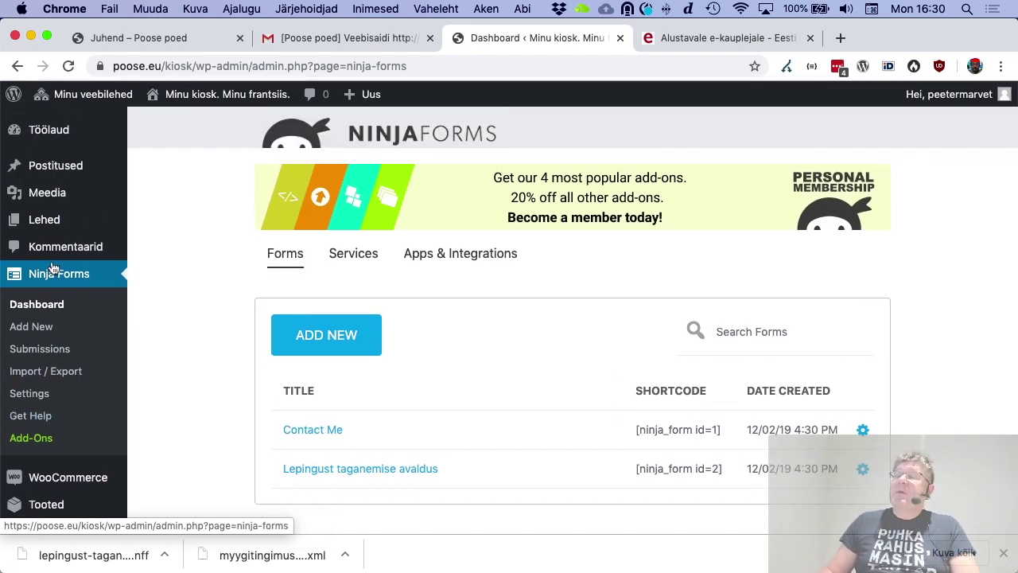
click(50, 221)
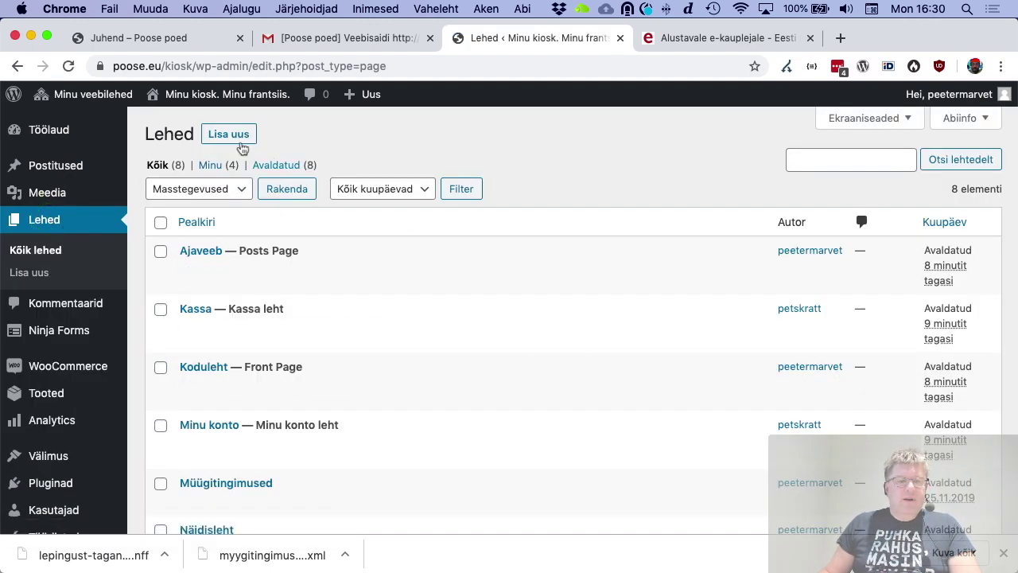
Start a new page titled 'Taganemise vorm'
click(229, 134)
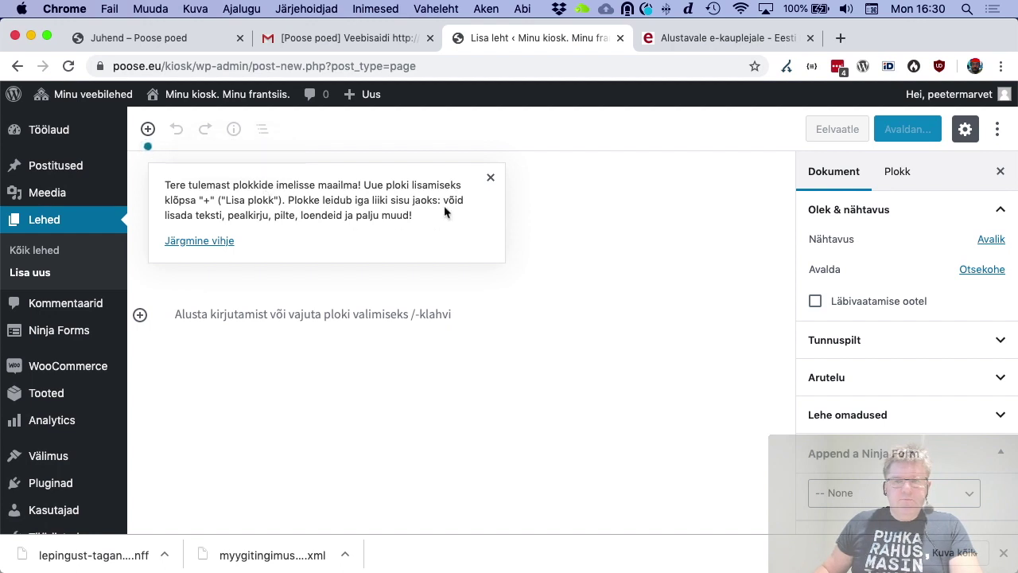
click(323, 221)
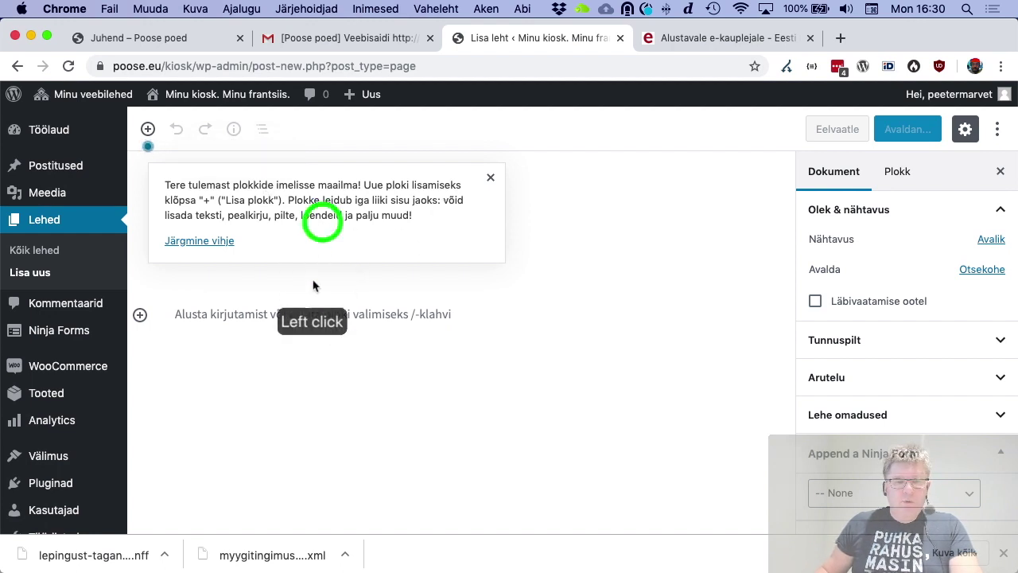
click(311, 311)
click(304, 243)
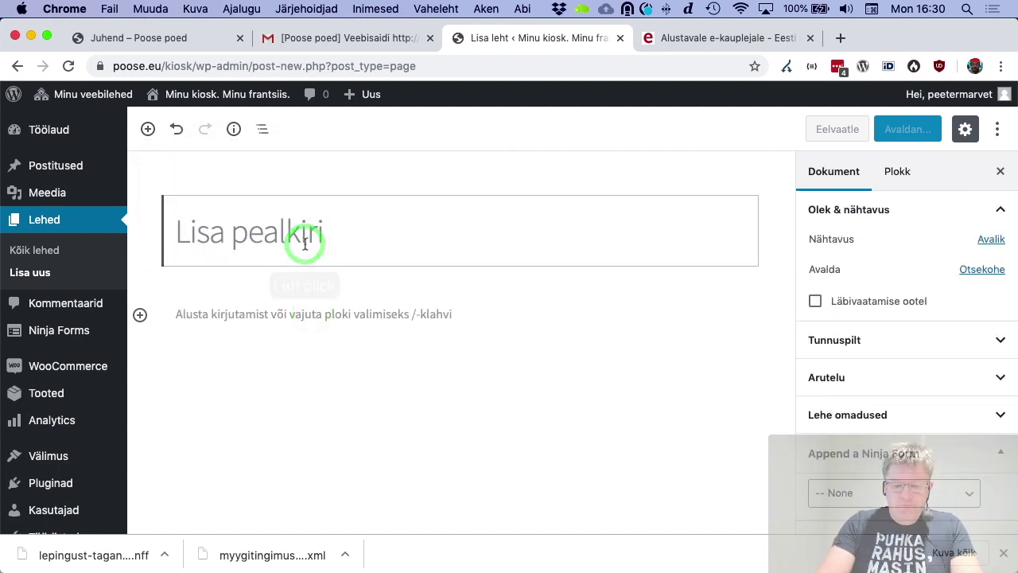
key(shift)
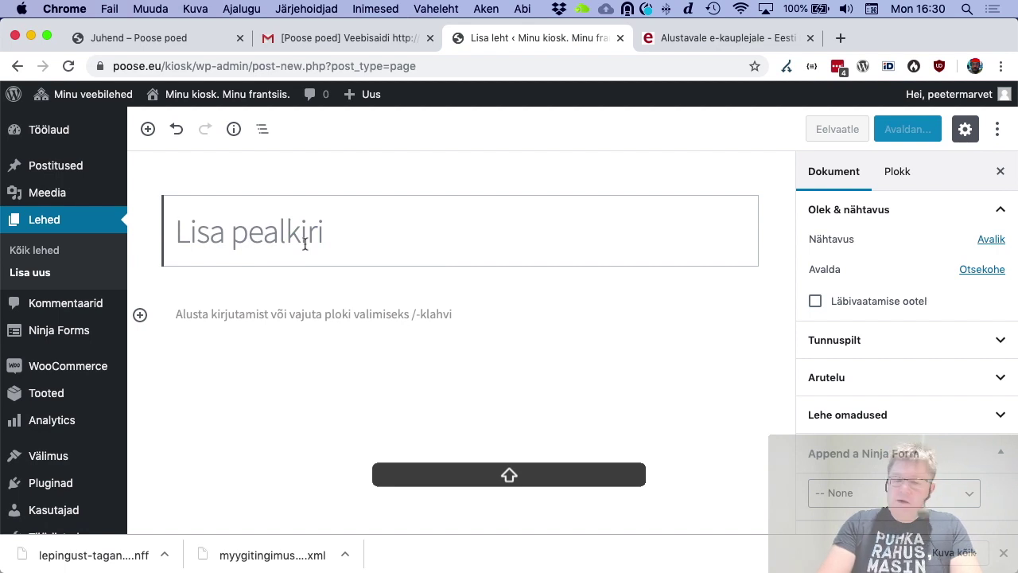
text(Tagane)
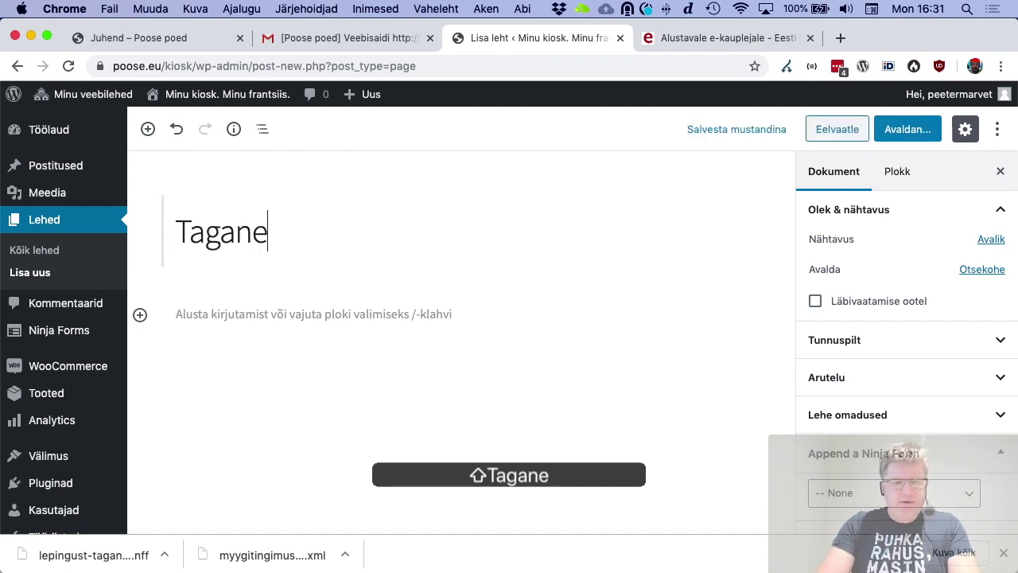
text(mise vorm)
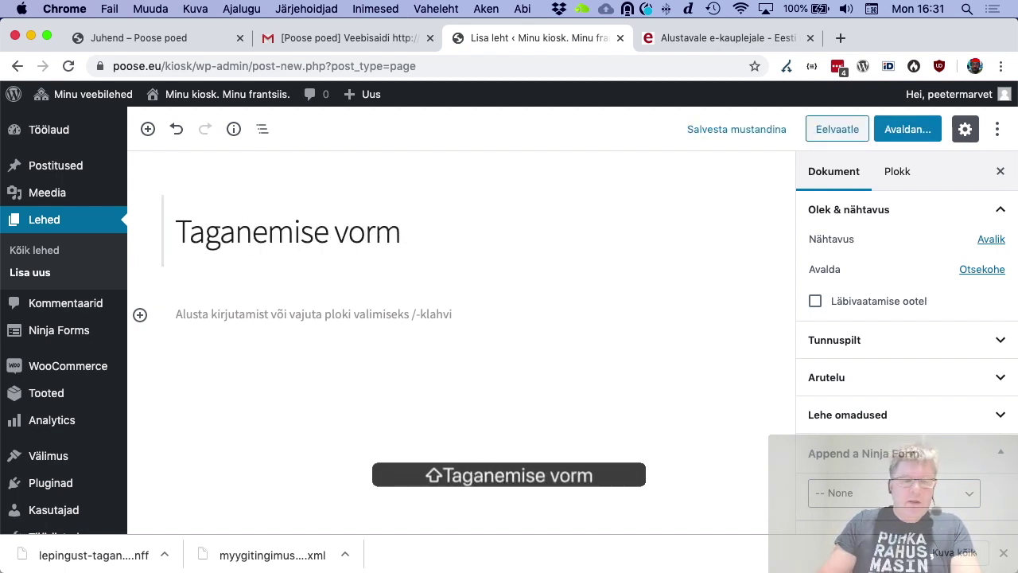
Embed the Lepingust taganemise avaldus form in the page with a Ninja Forms block
click(255, 310)
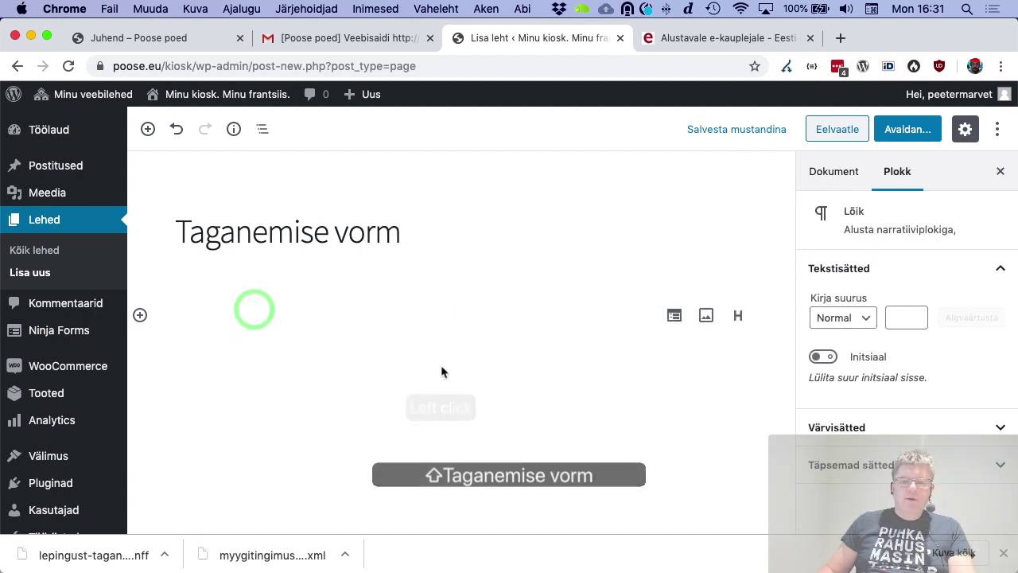
click(140, 316)
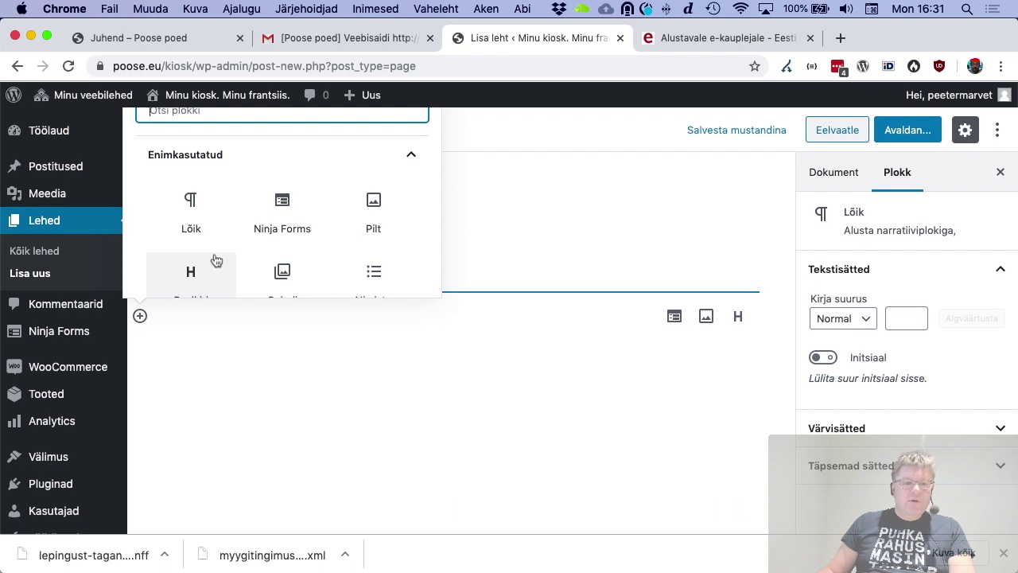
click(288, 227)
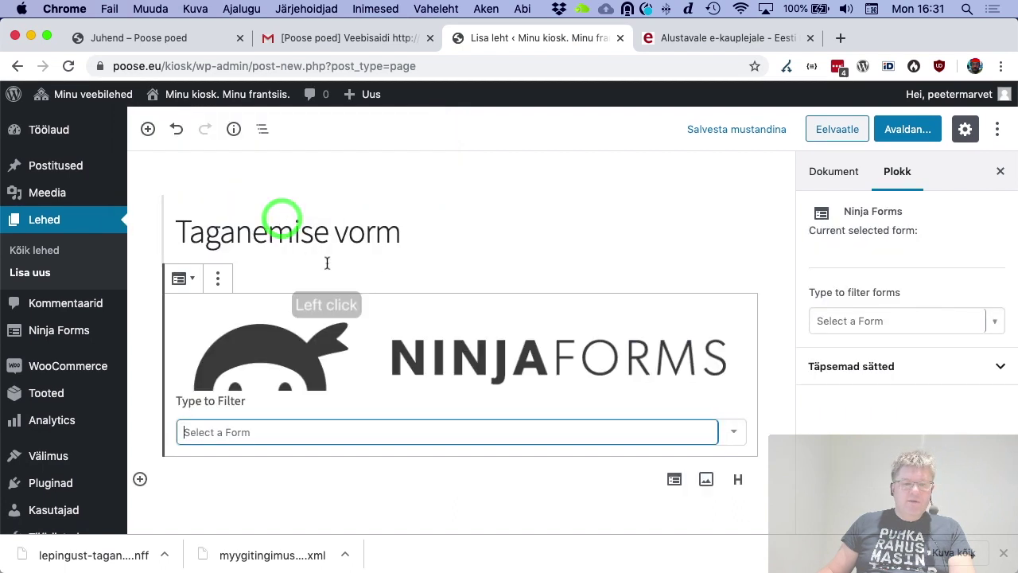
click(344, 432)
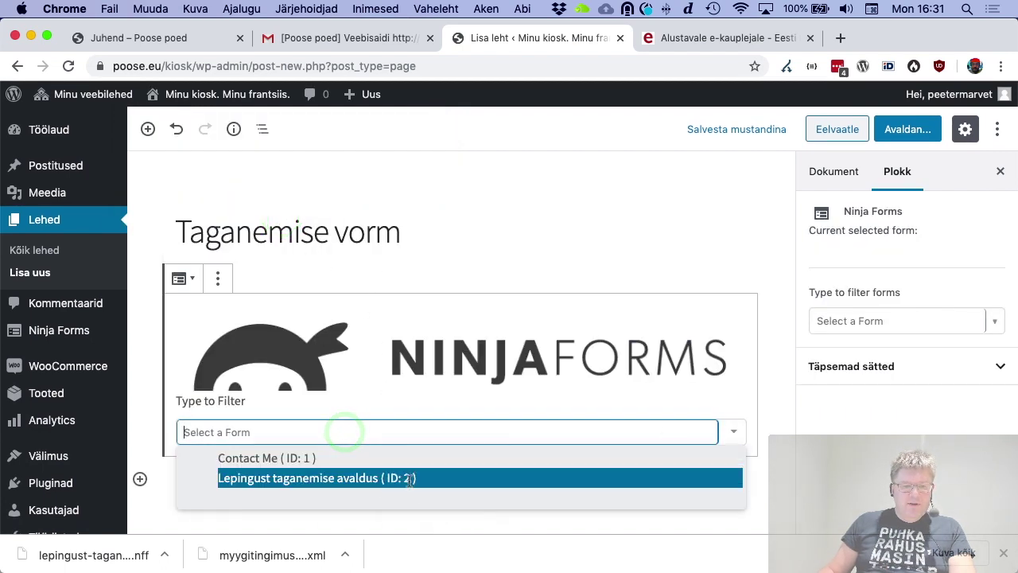
click(383, 482)
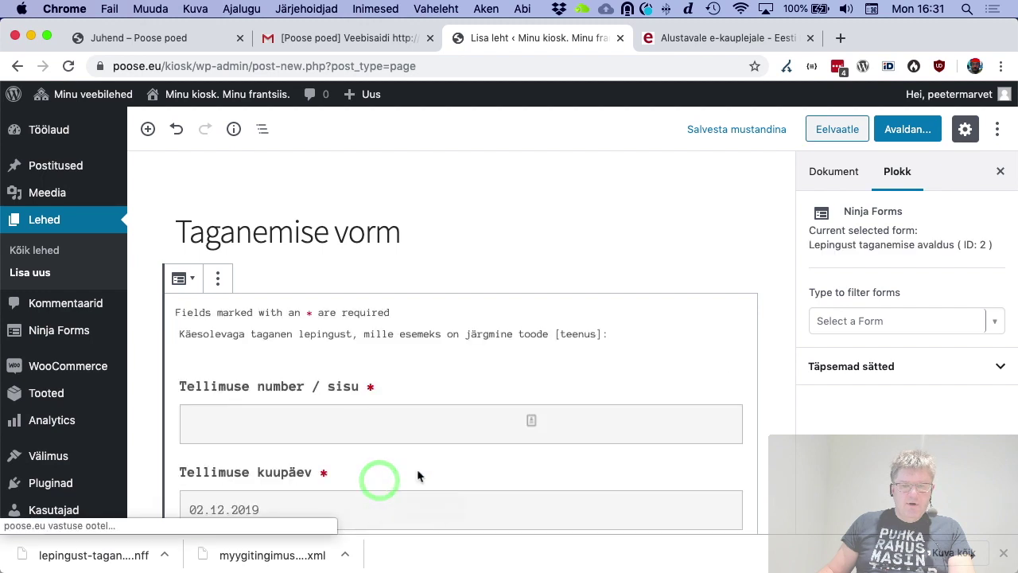
Check the block's advanced settings and publish the Taganemise vorm page
scroll(879, 402, down, 3)
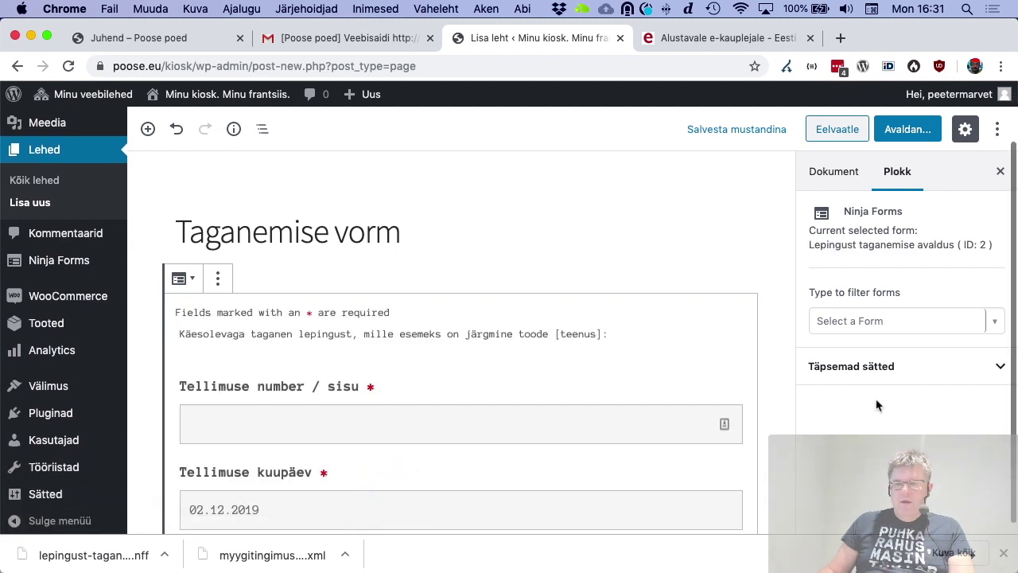
click(907, 372)
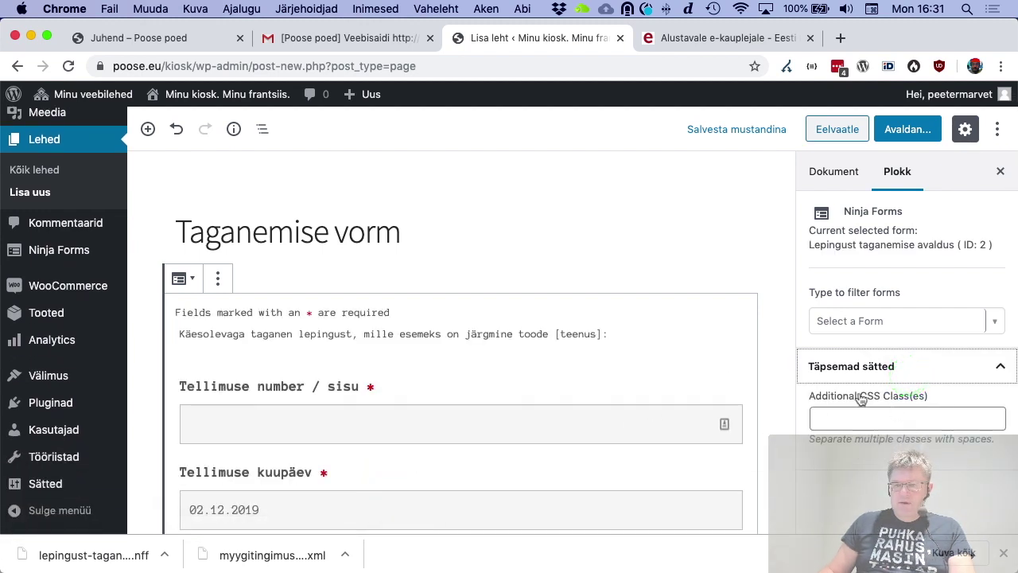
scroll(705, 407, down, 10)
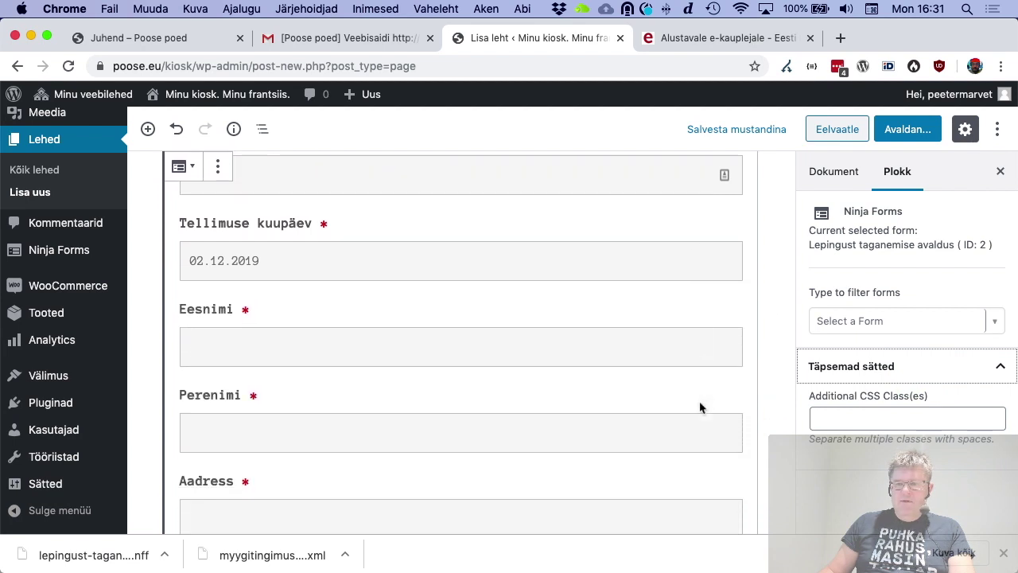
scroll(699, 400, down, 10)
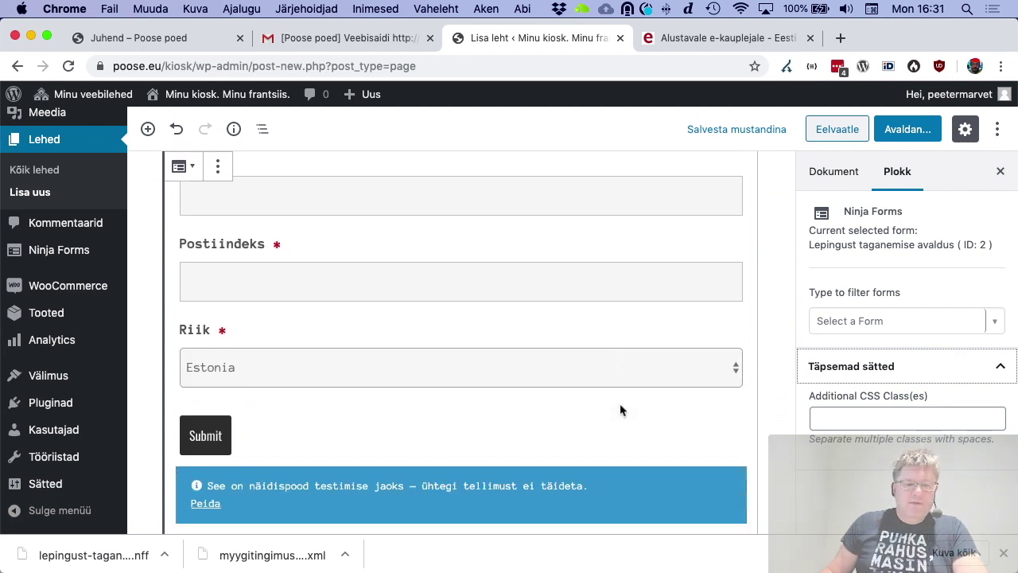
click(893, 133)
click(921, 130)
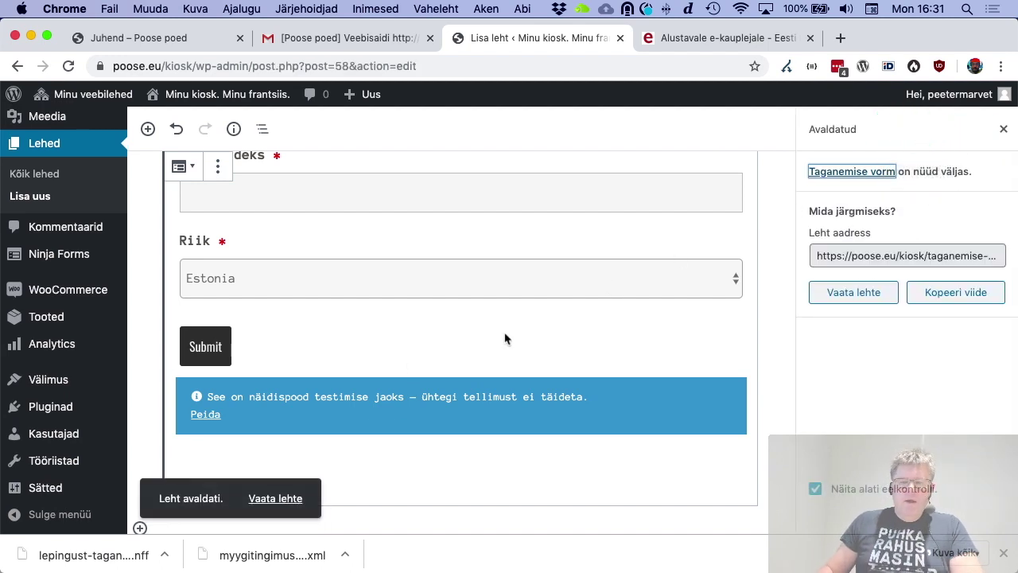
Open the live Taganemise vorm page and scroll through its withdrawal form fields
click(278, 500)
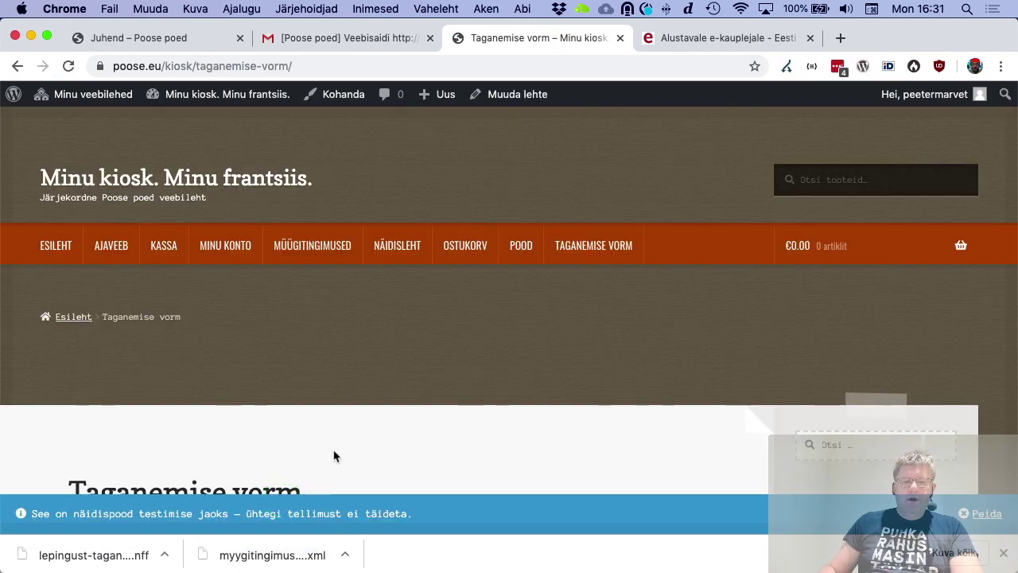
scroll(335, 456, down, 10)
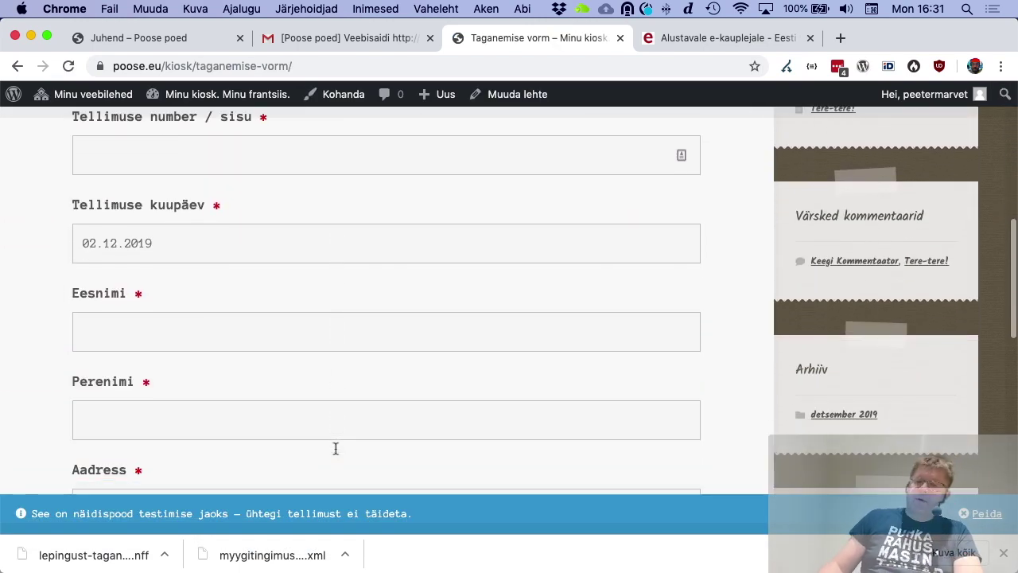
scroll(335, 449, down, 5)
scroll(334, 448, up, 8)
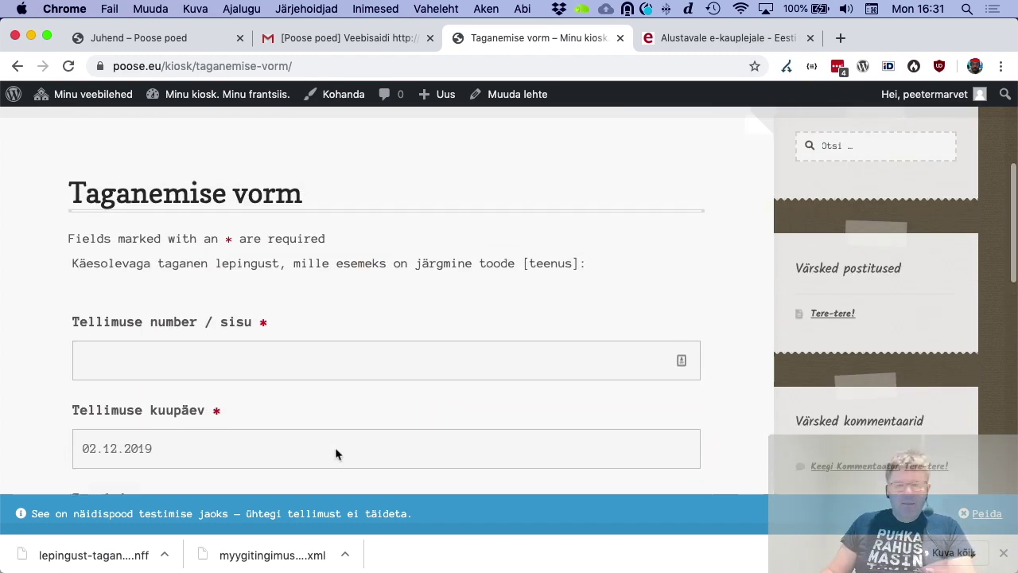
scroll(335, 447, up, 4)
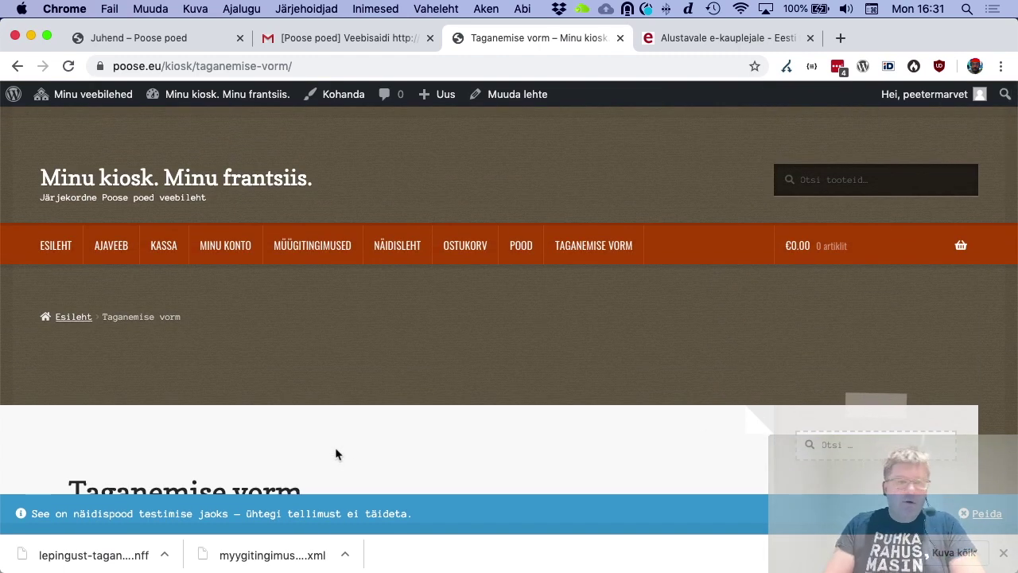
Create a new menu named Lisamenüü on the Menüüd page
click(232, 101)
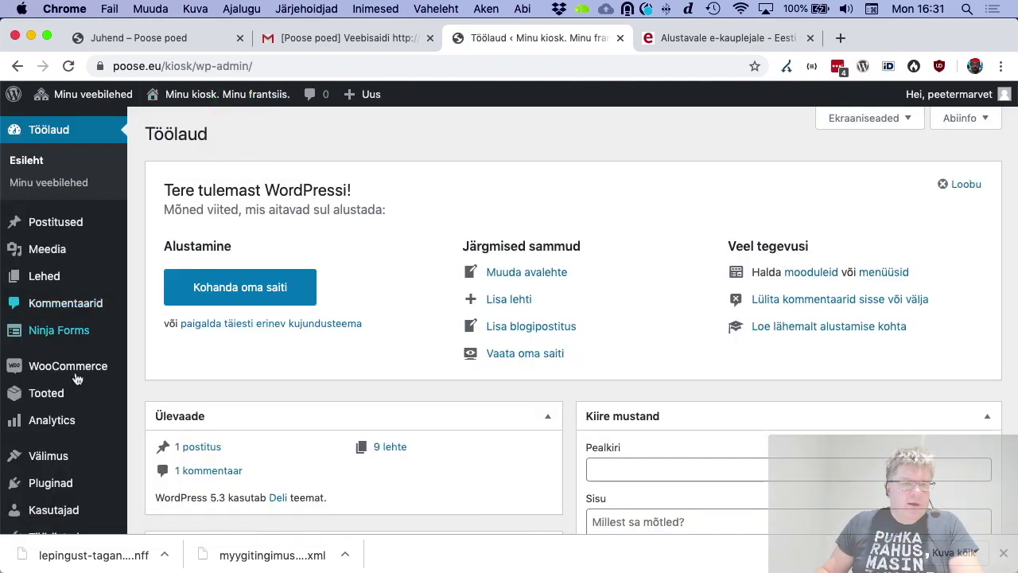
mouse_move(80, 374)
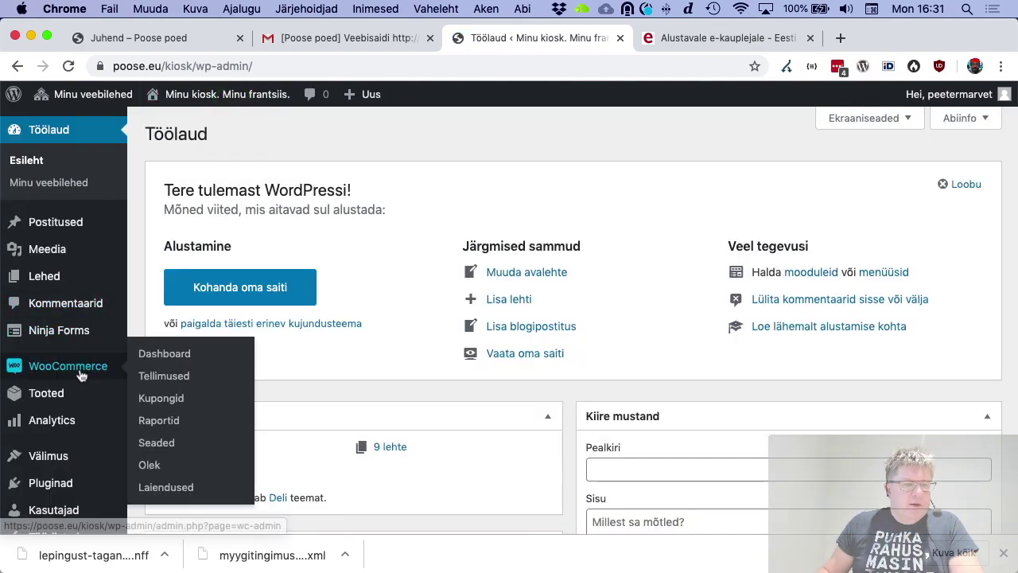
scroll(80, 374, down, 3)
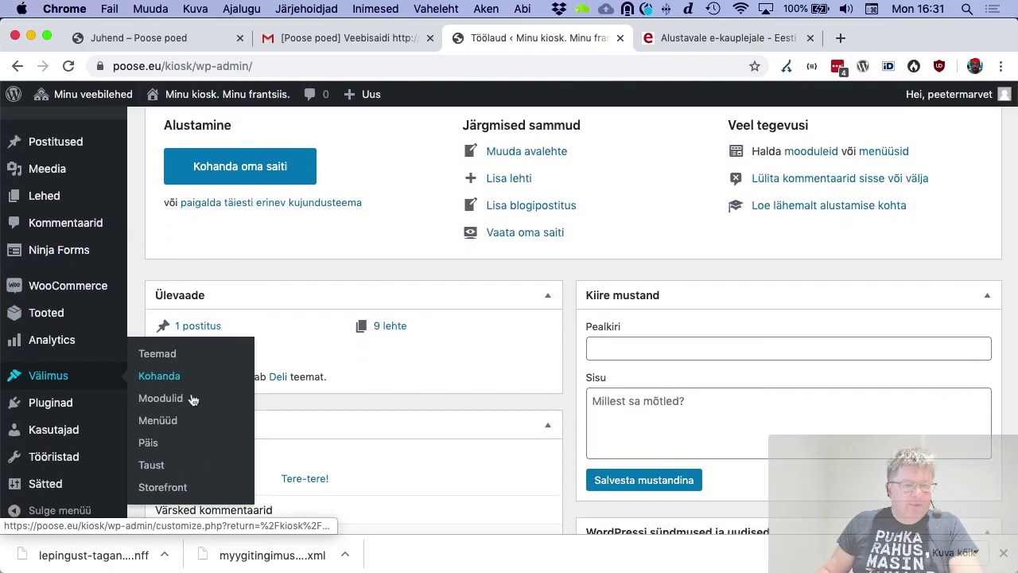
click(170, 420)
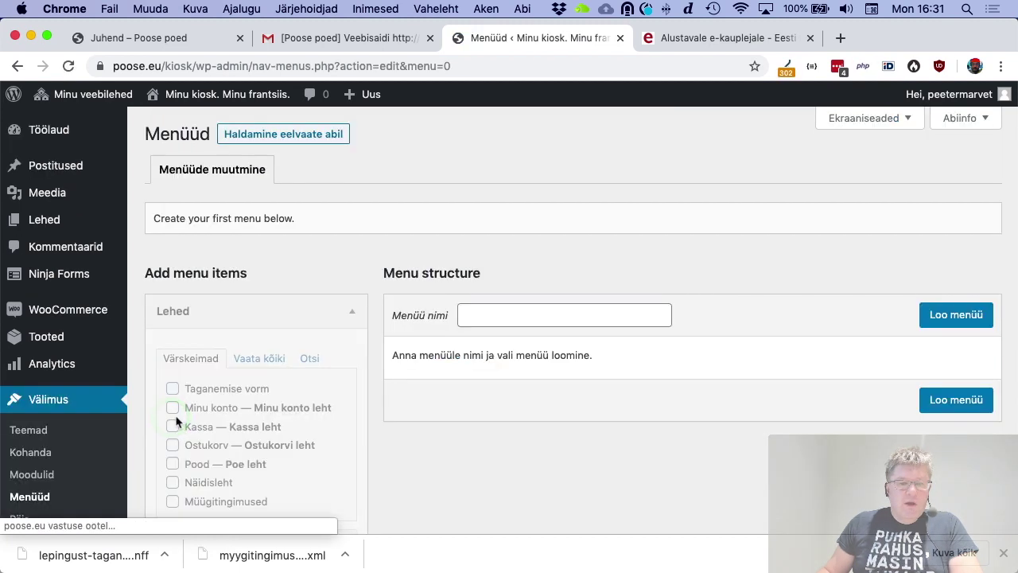
click(515, 314)
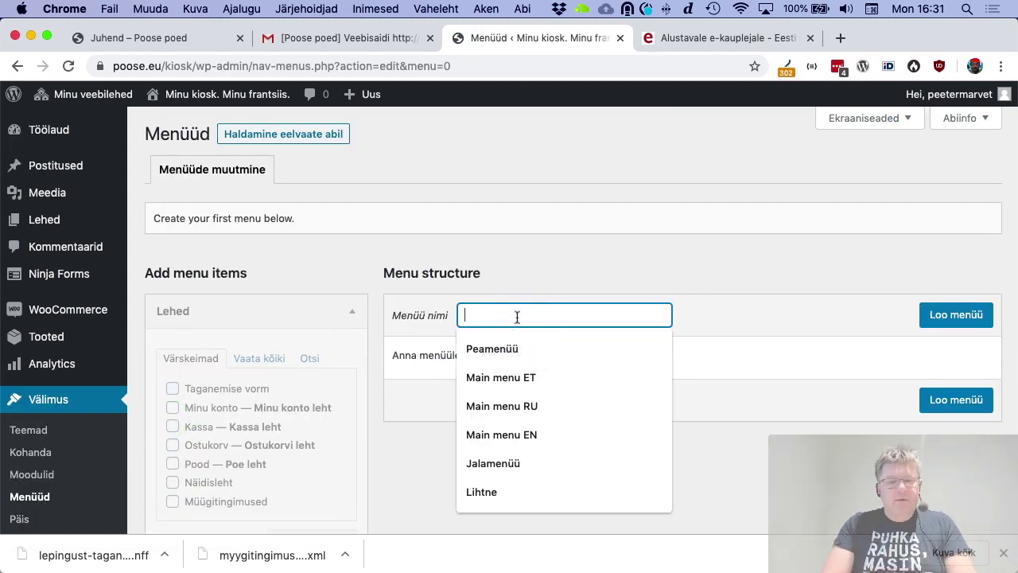
key(shift)
text(Lisame)
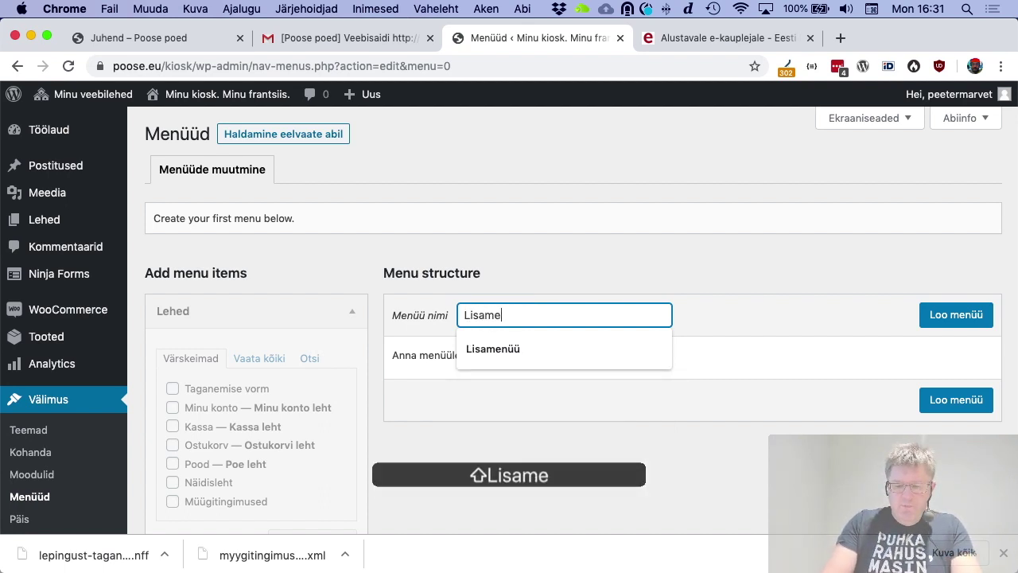
key(Down)
key(Return)
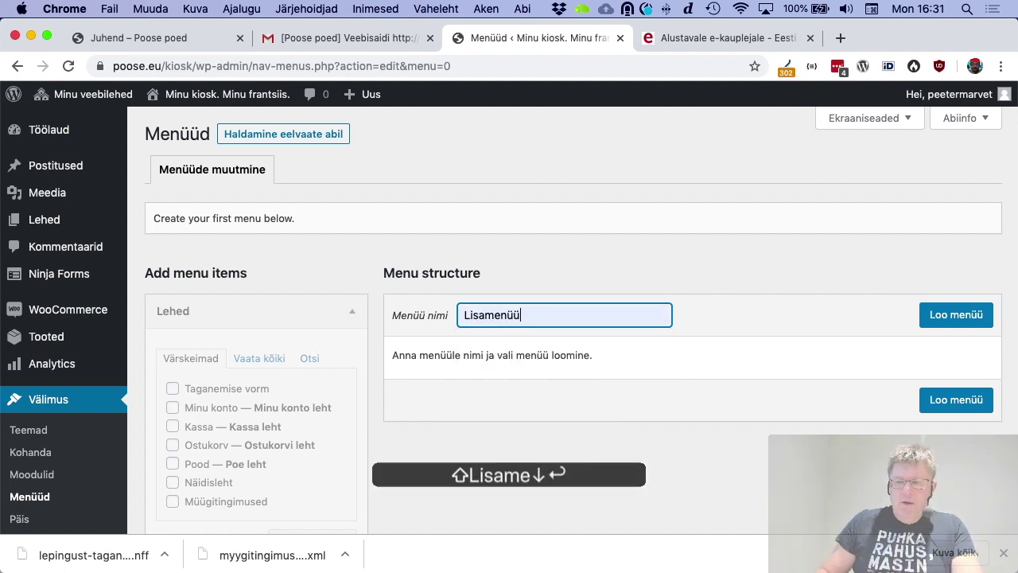
click(955, 314)
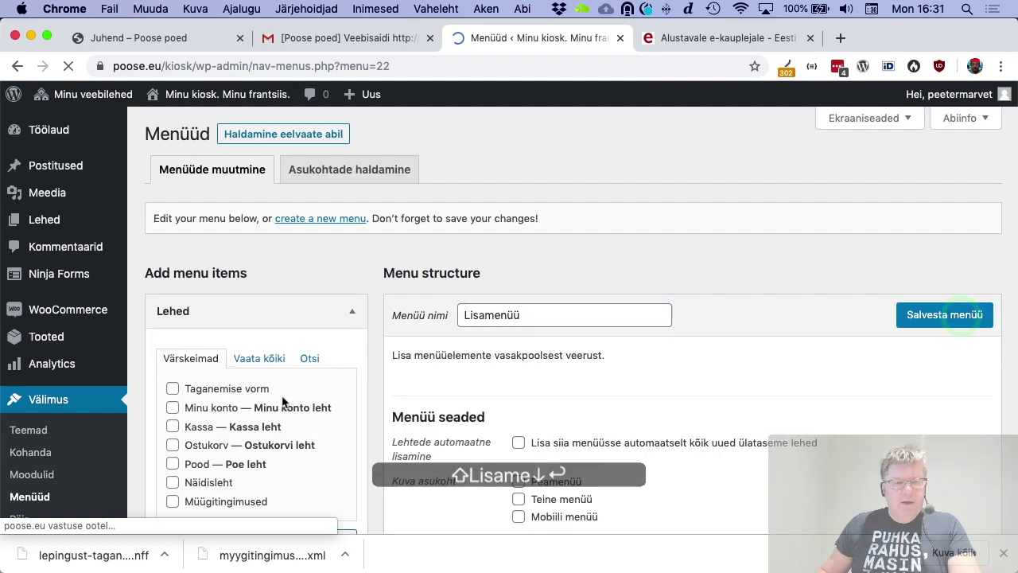
Add Müügitingimused above Taganemise vorm to Lisamenüü and assign it to Teine menüü
scroll(283, 393, down, 2)
click(173, 310)
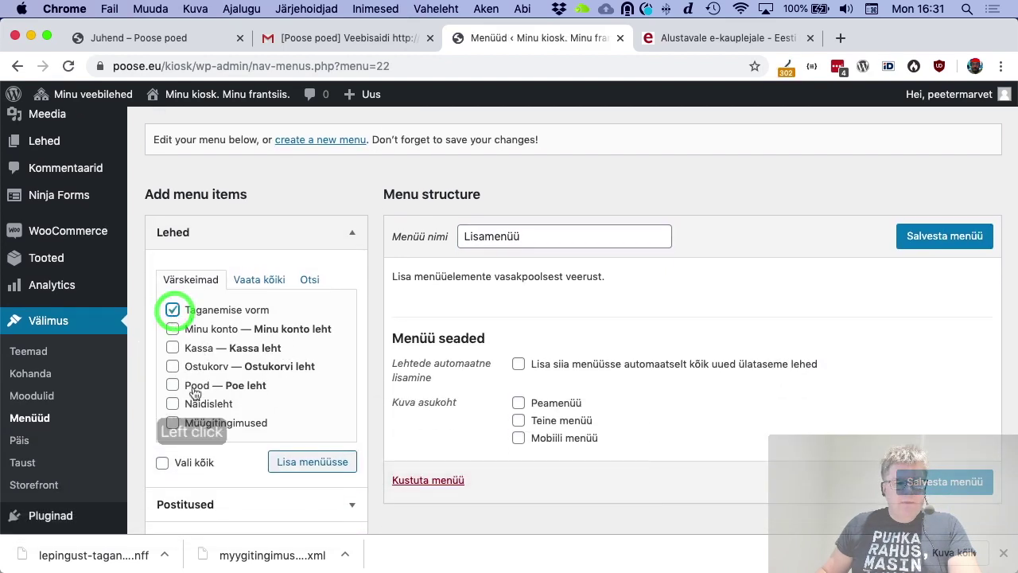
click(174, 424)
click(316, 471)
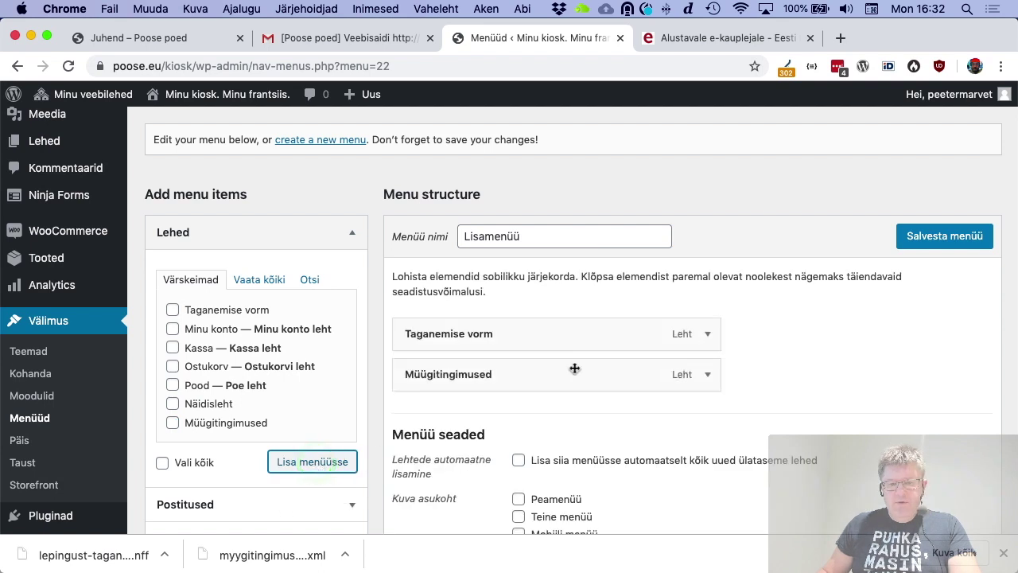
drag(550, 381, 525, 334)
scroll(667, 468, down, 3)
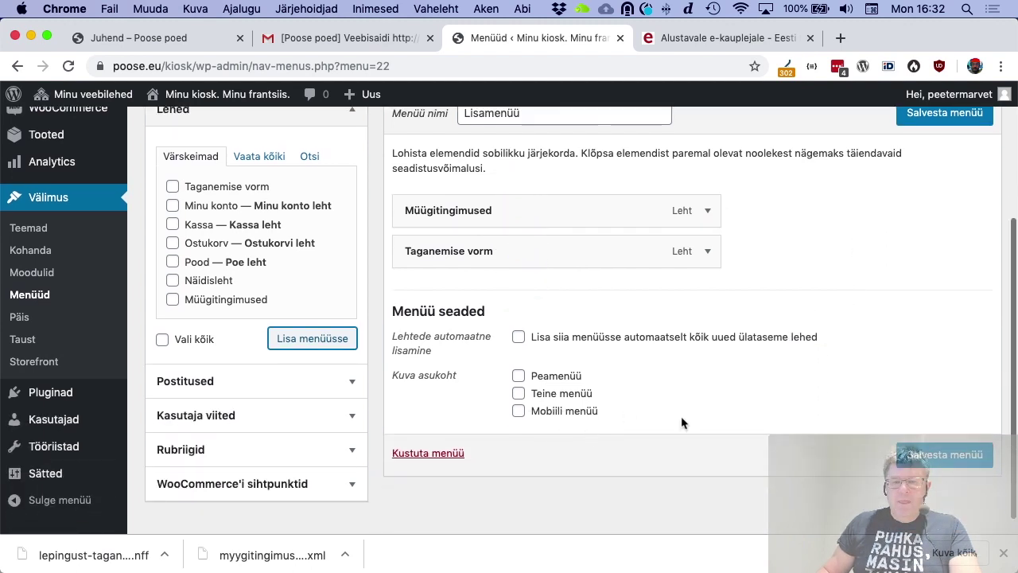
click(519, 393)
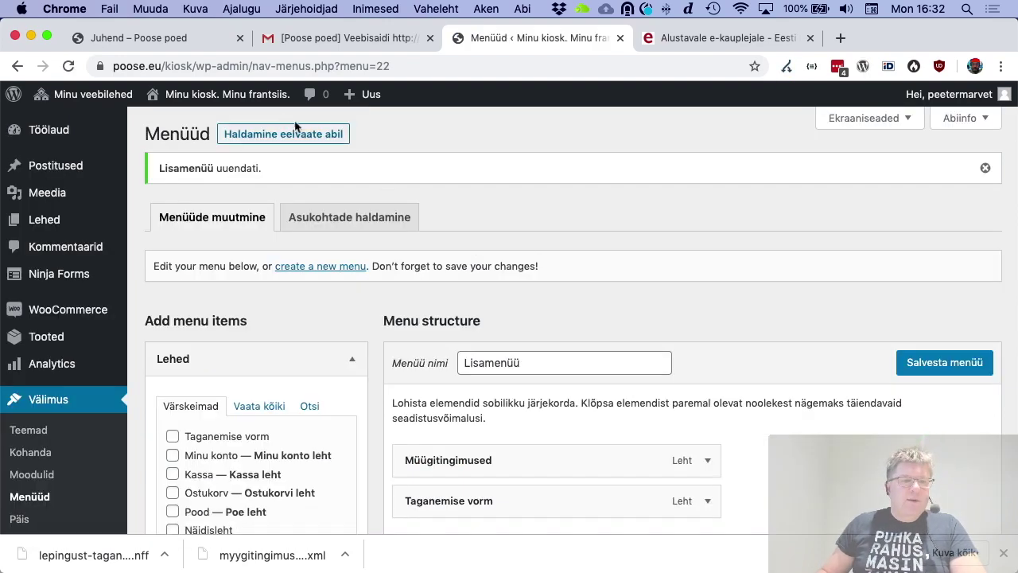
click(258, 96)
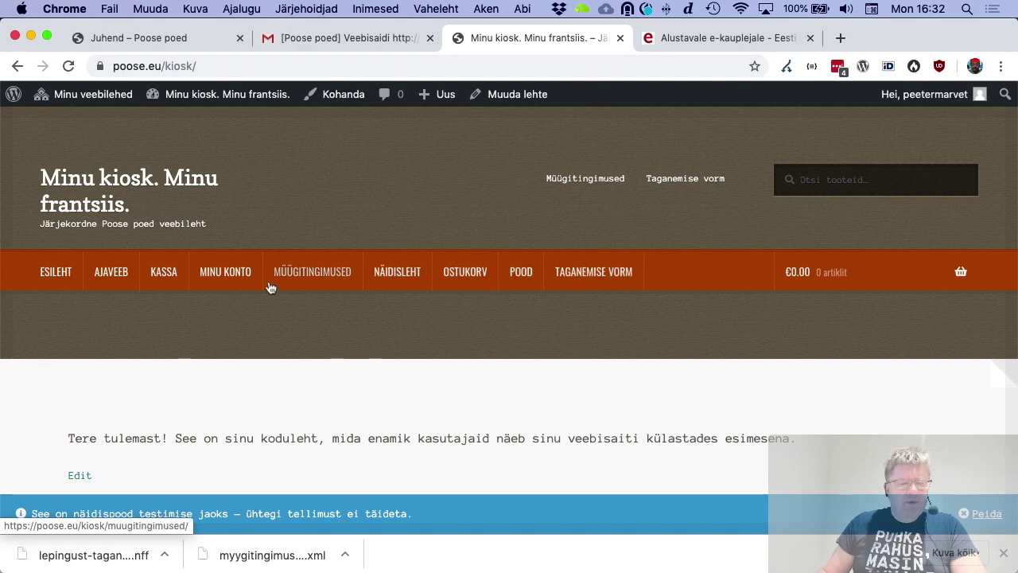
click(258, 101)
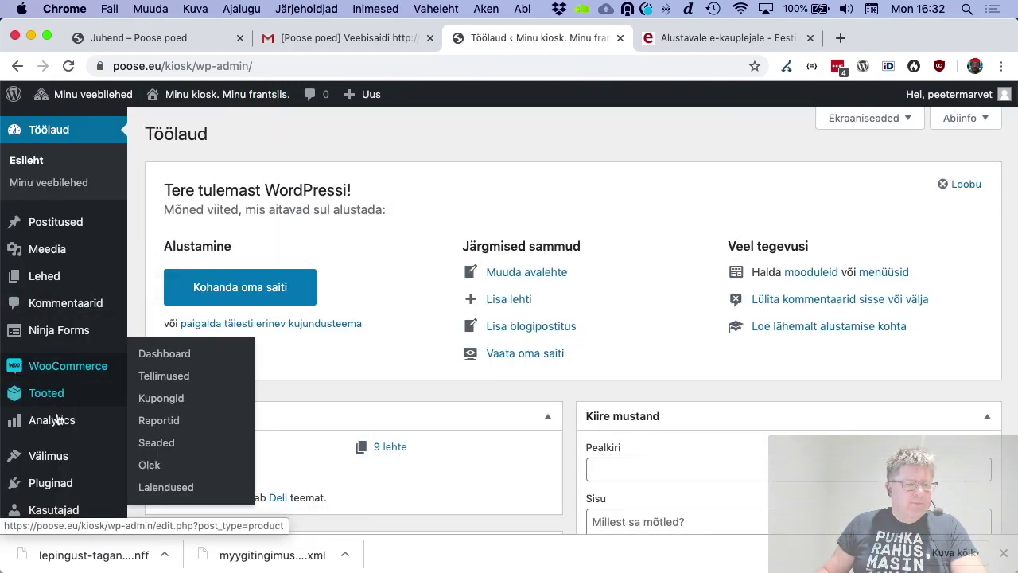
scroll(62, 408, down, 2)
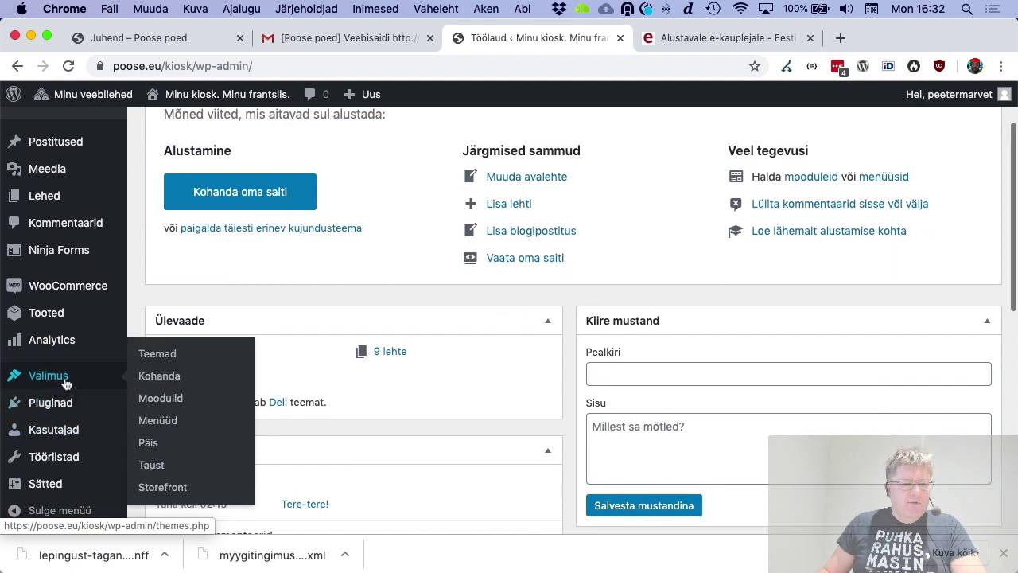
mouse_move(68, 376)
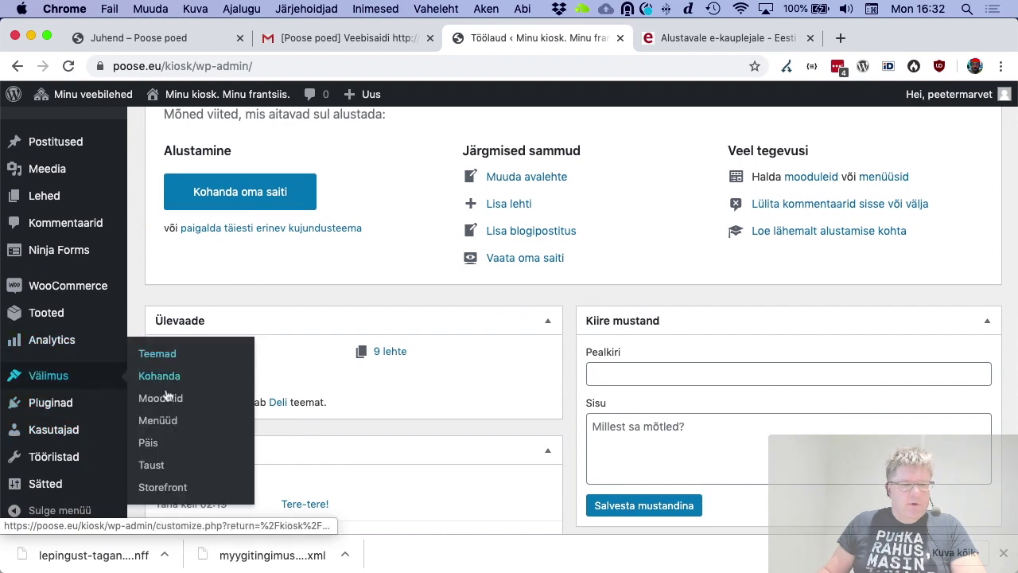
click(171, 422)
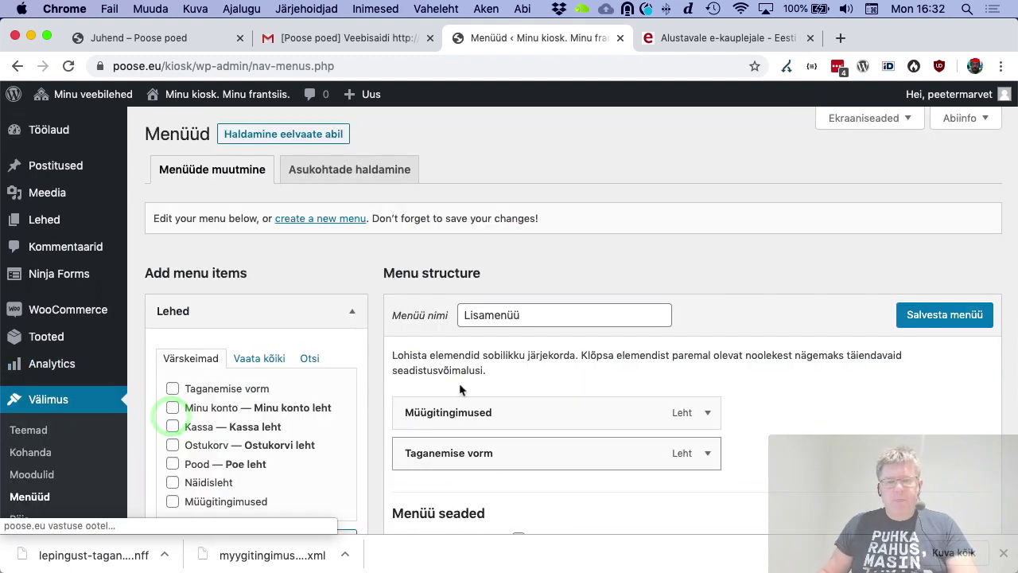
Create another menu named Peamenüü
click(327, 219)
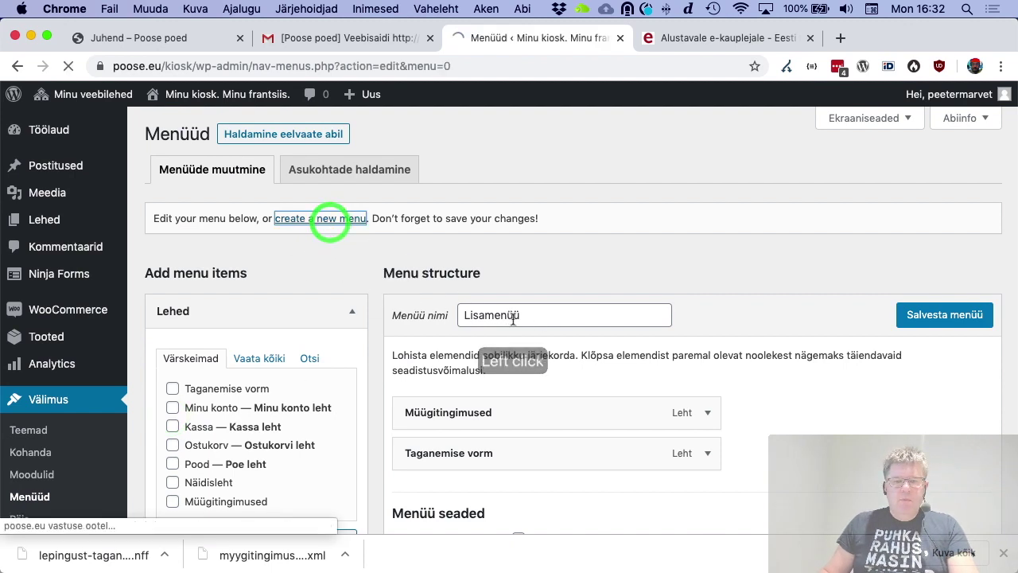
click(521, 314)
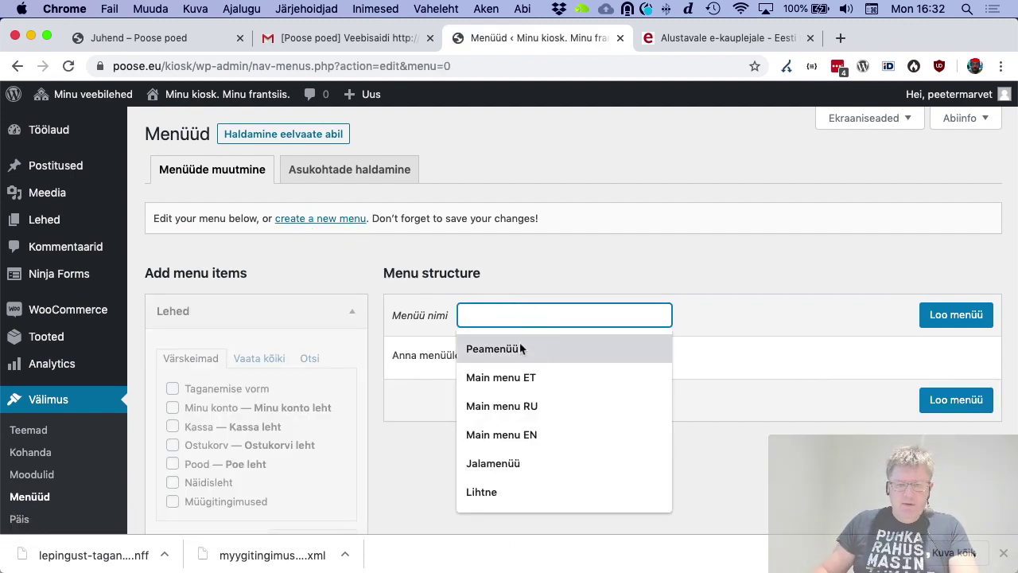
click(518, 348)
click(970, 312)
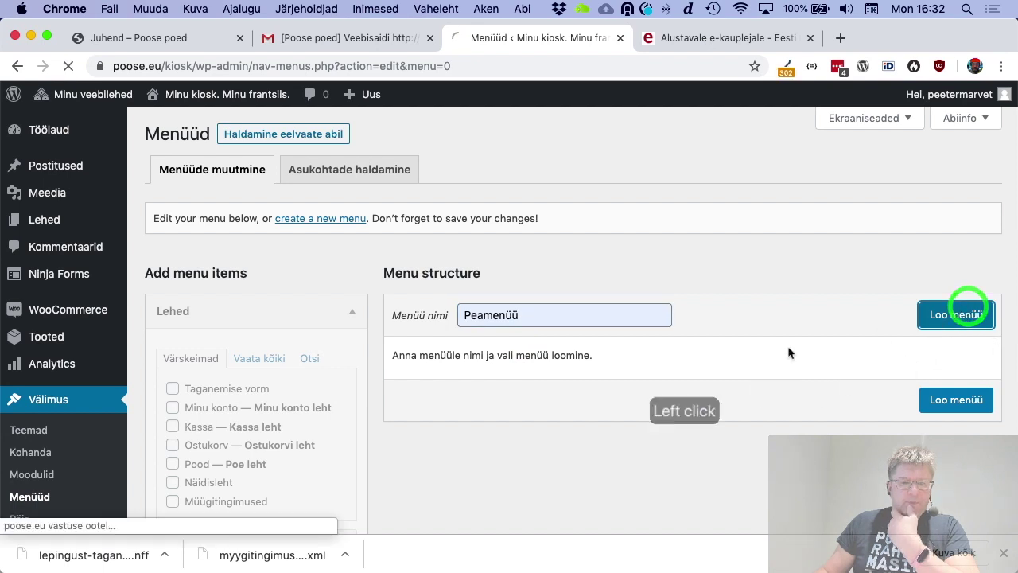
Expand the categories and WooCommerce'i sihtpunktid panels to browse items for Peamenüü
scroll(306, 382, down, 3)
scroll(300, 419, down, 2)
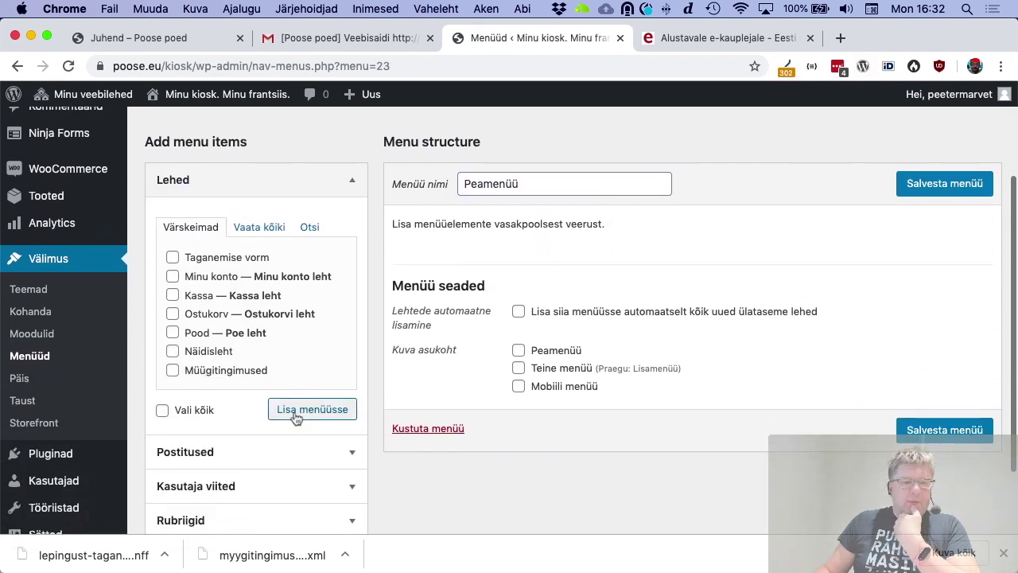
scroll(224, 367, down, 2)
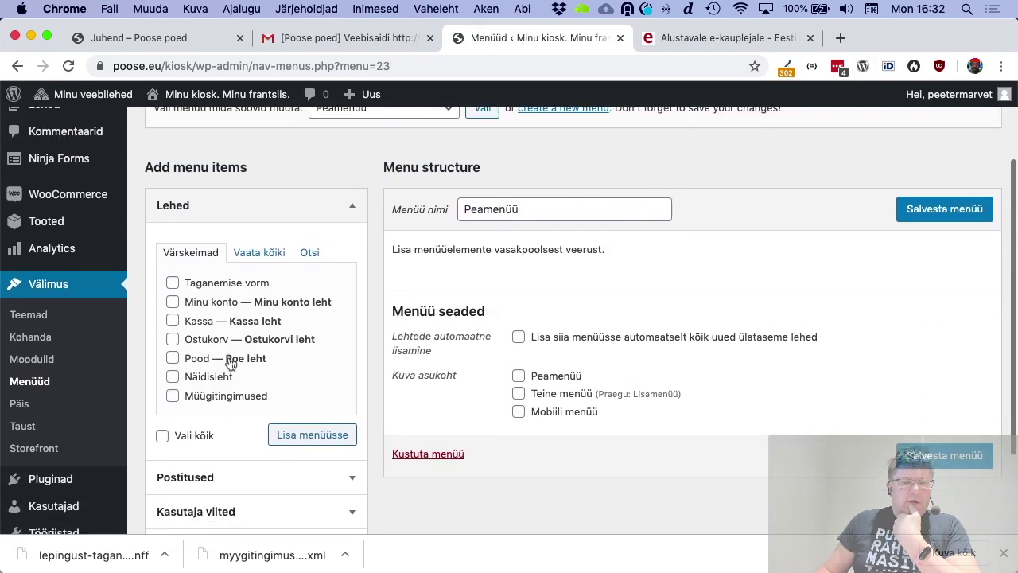
scroll(238, 366, down, 2)
click(334, 438)
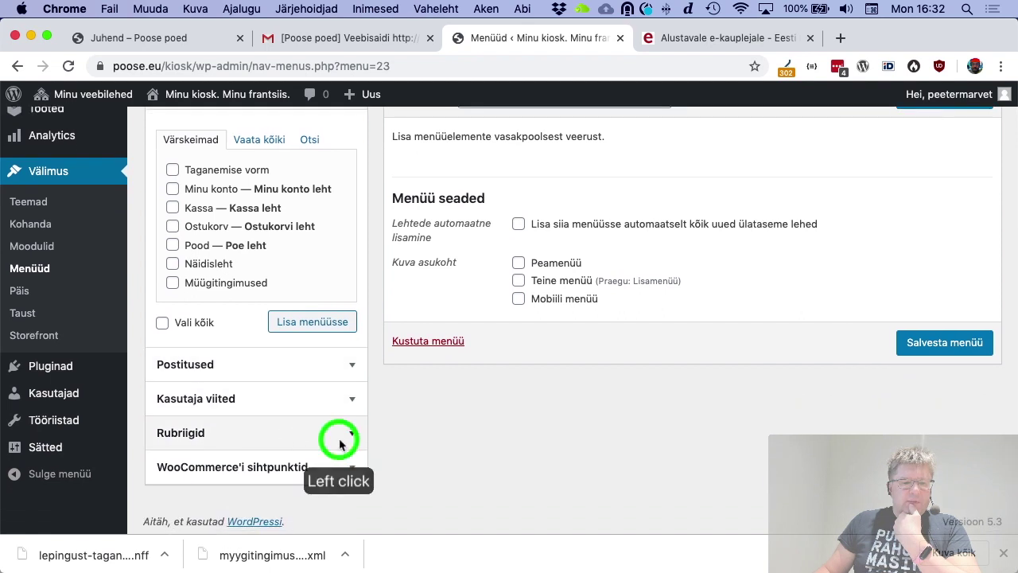
click(311, 409)
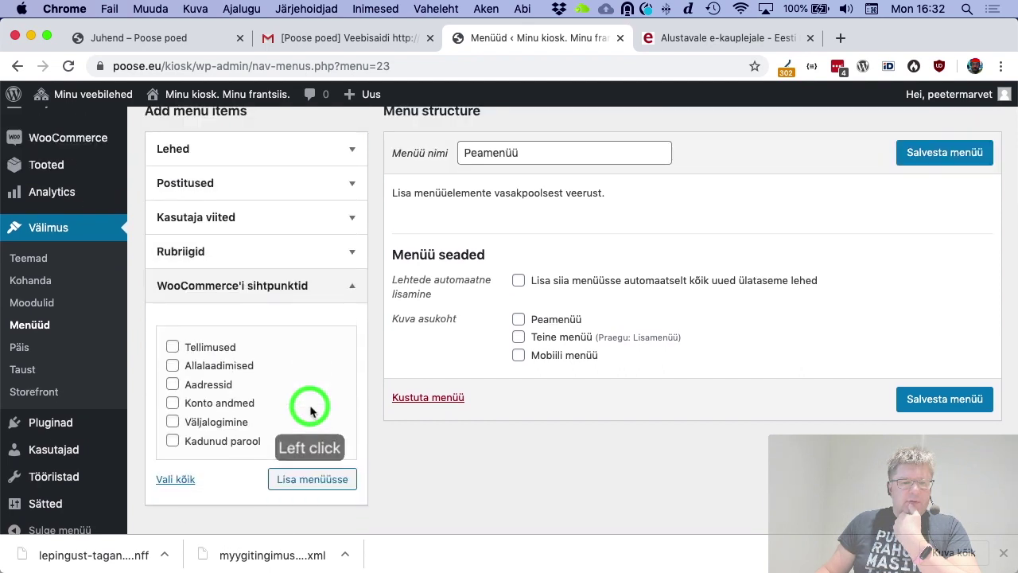
scroll(274, 407, up, 3)
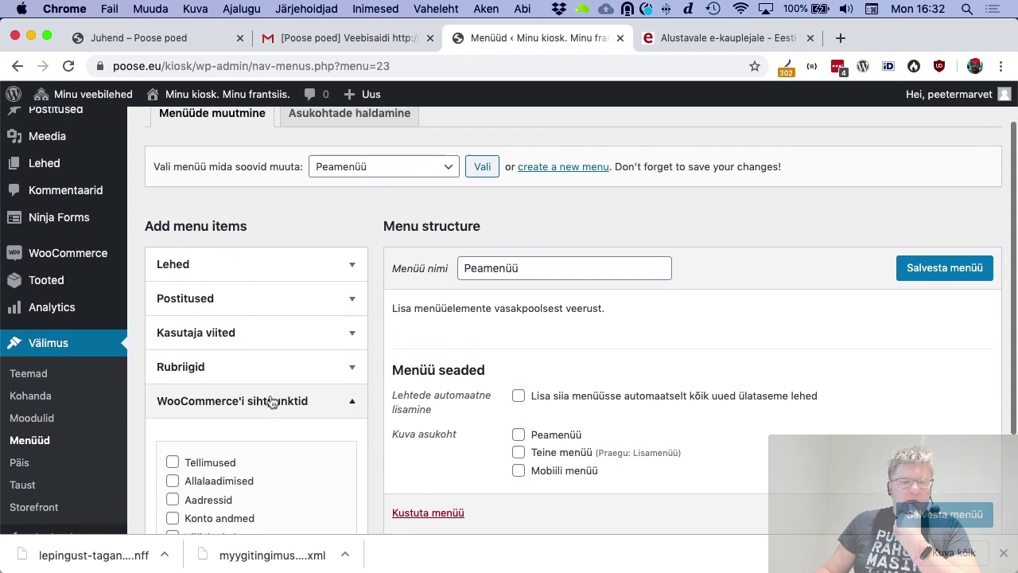
scroll(272, 405, down, 2)
scroll(270, 400, down, 2)
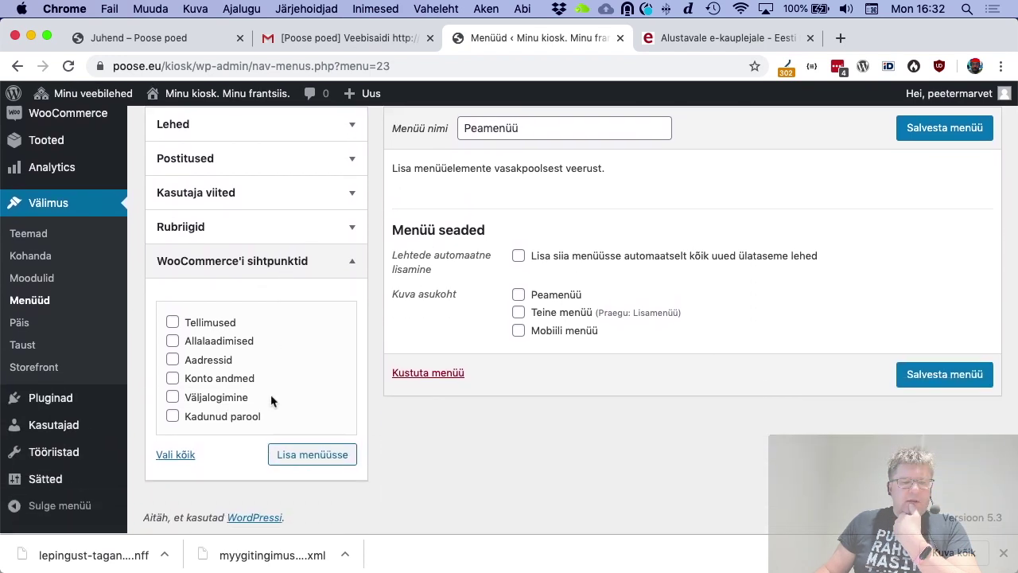
scroll(274, 398, up, 2)
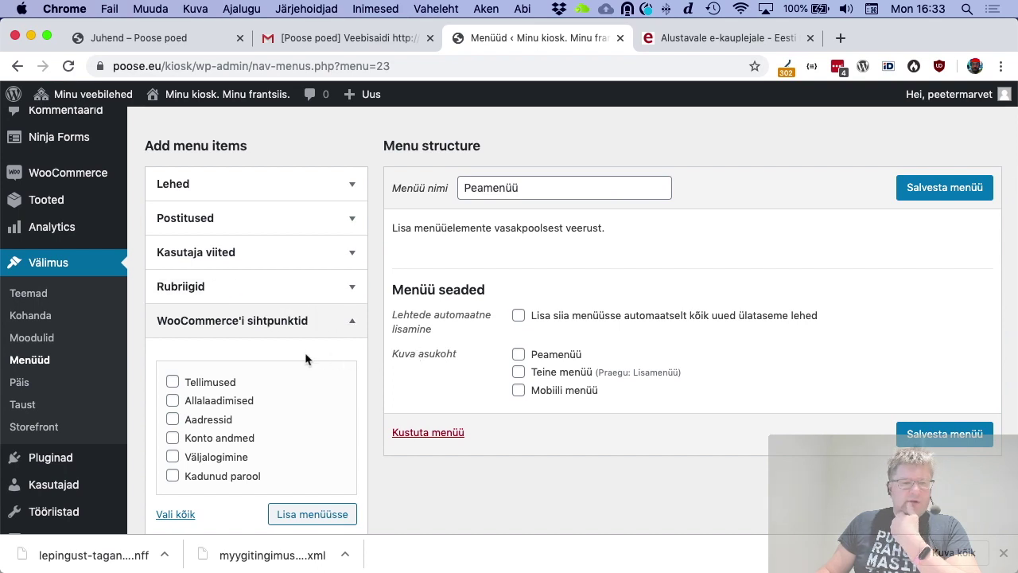
scroll(306, 359, up, 3)
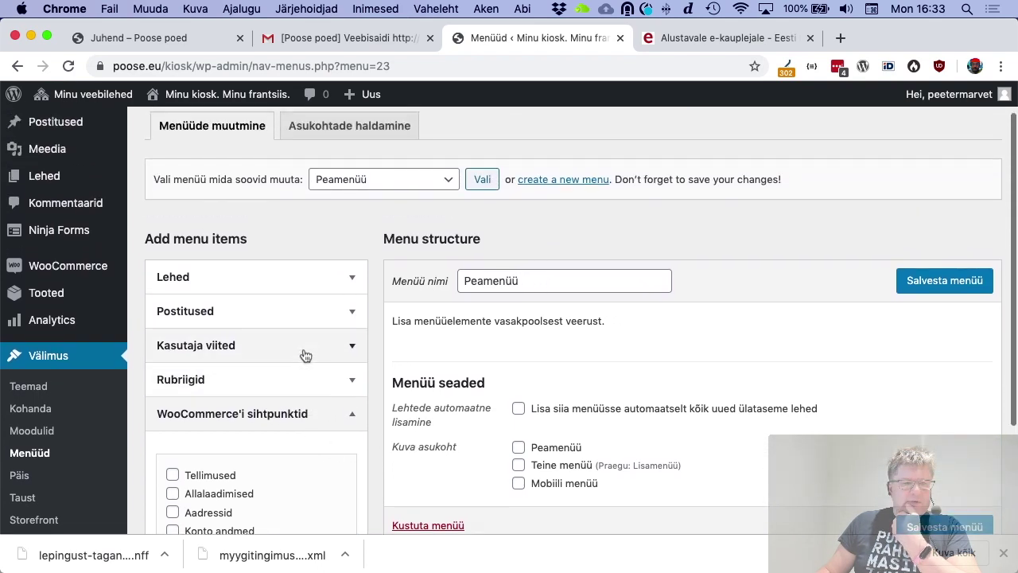
Add the Minu konto, Ostukorv and Pood pages to Peamenüü
click(340, 350)
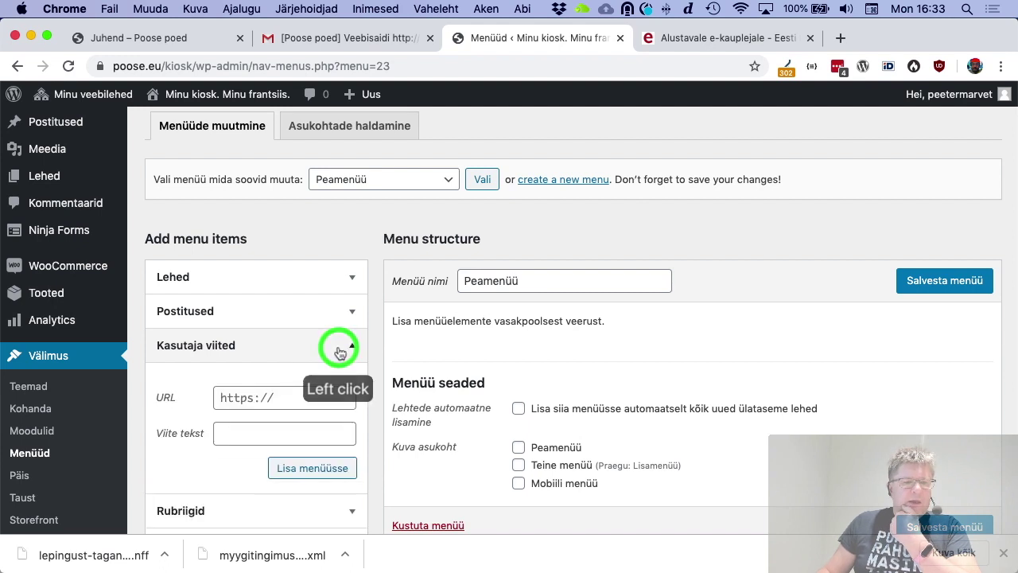
click(326, 312)
click(316, 279)
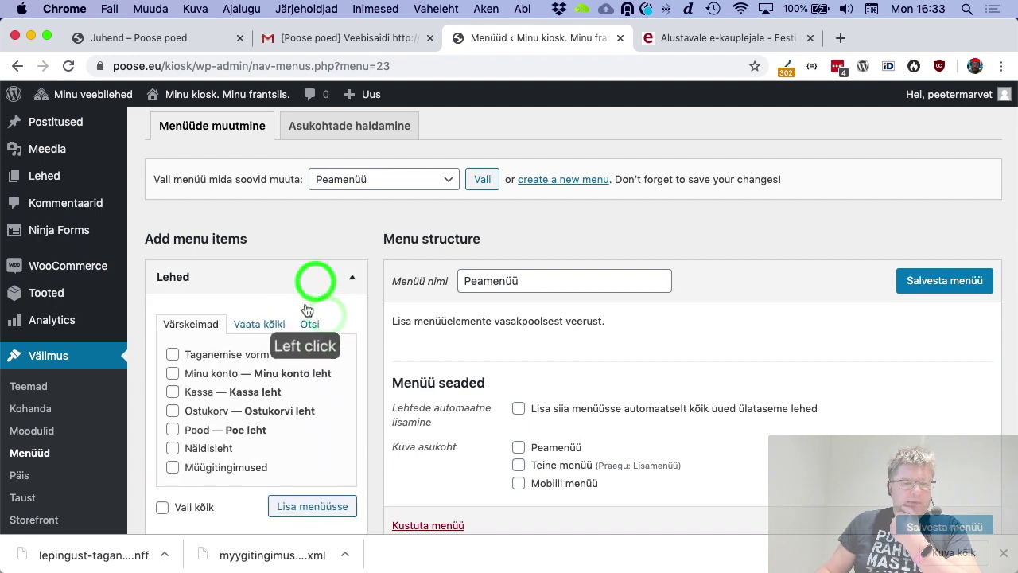
scroll(302, 335, down, 2)
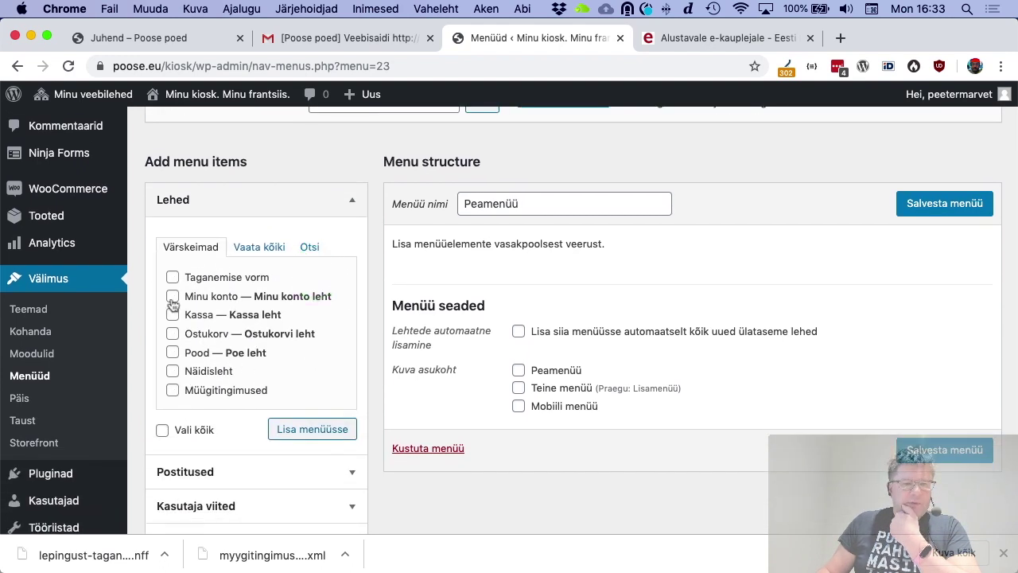
click(172, 300)
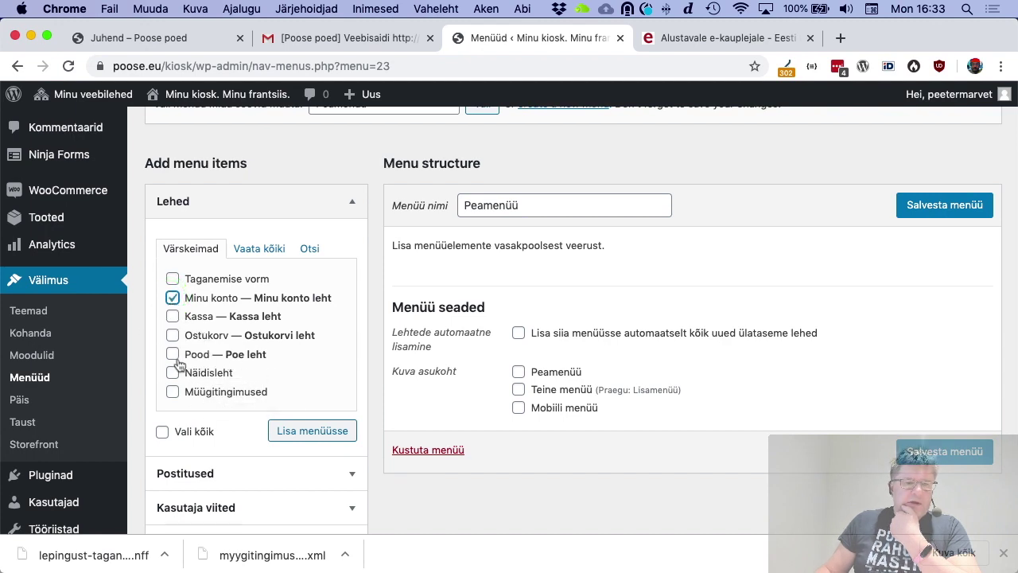
scroll(178, 363, up, 1)
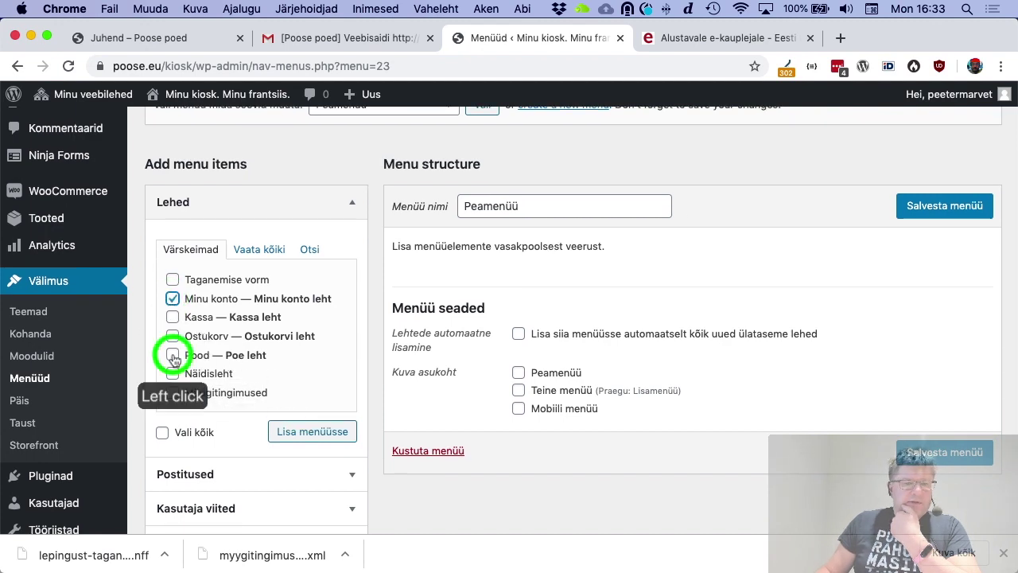
click(172, 355)
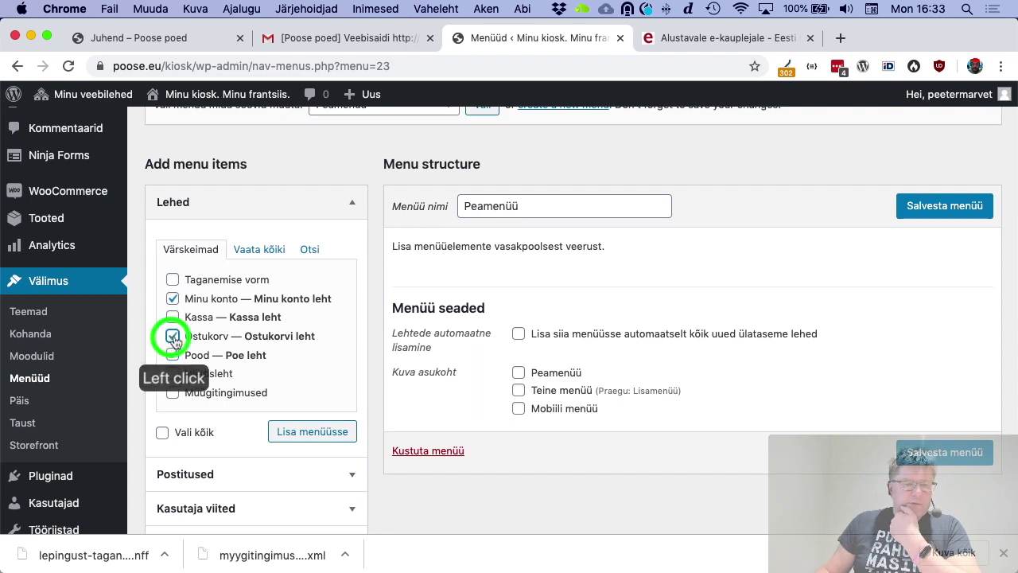
scroll(312, 413, down, 2)
click(317, 368)
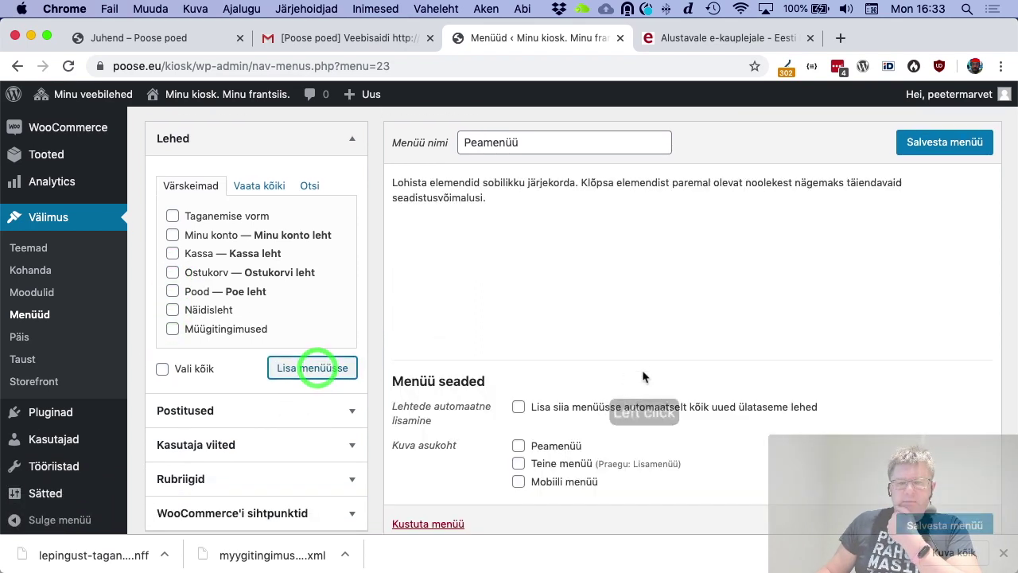
Make Peamenüü the primary menu, save it, and view the front page
click(519, 447)
click(945, 526)
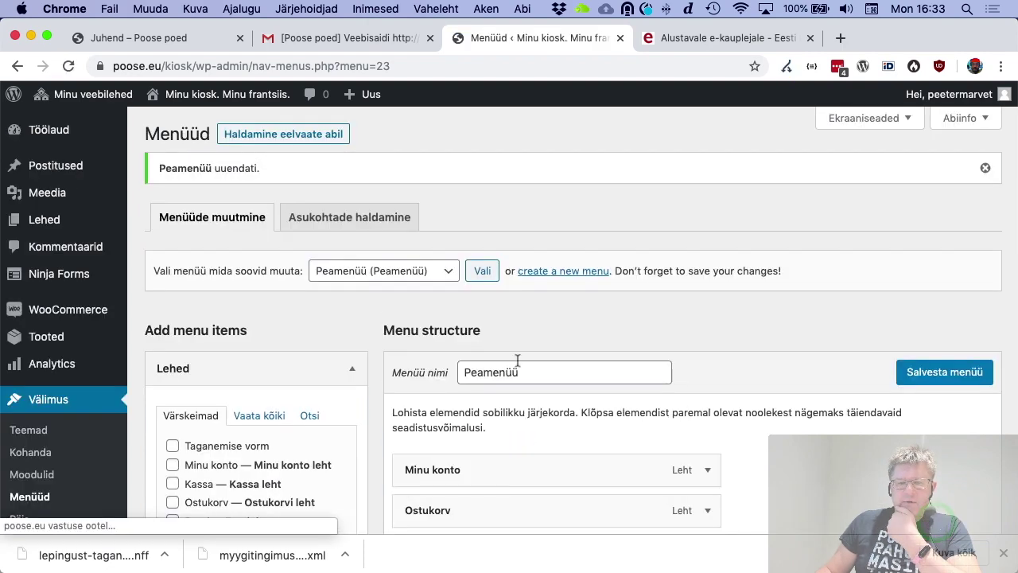
click(180, 96)
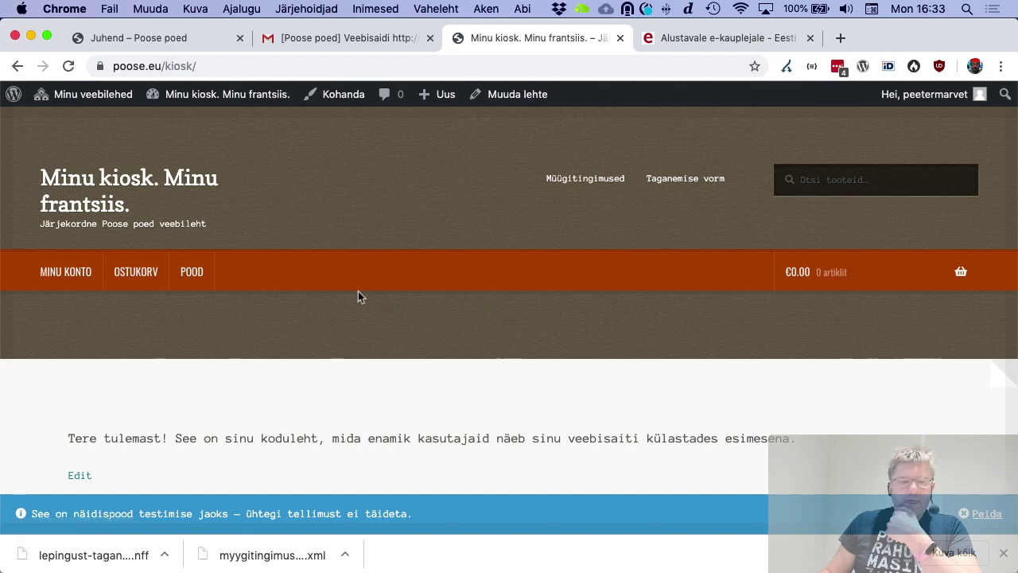
Look over the shop front page, then open the Koduleht page in the block editor
scroll(358, 291, down, 3)
scroll(358, 291, up, 2)
scroll(358, 291, down, 2)
scroll(359, 290, down, 1)
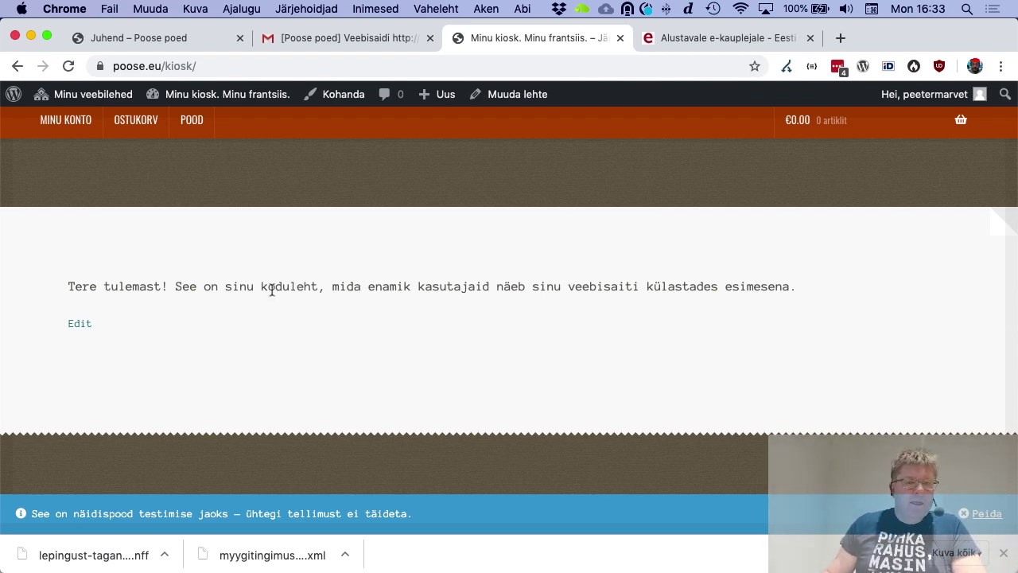
scroll(282, 292, up, 3)
click(512, 95)
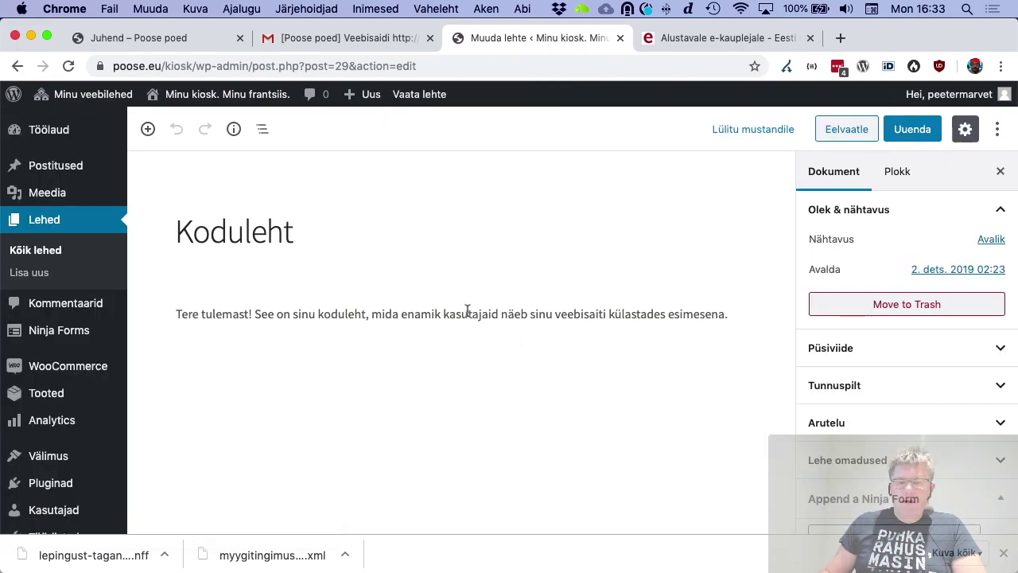
Remove the welcome paragraph block from the Koduleht page
click(467, 313)
click(367, 278)
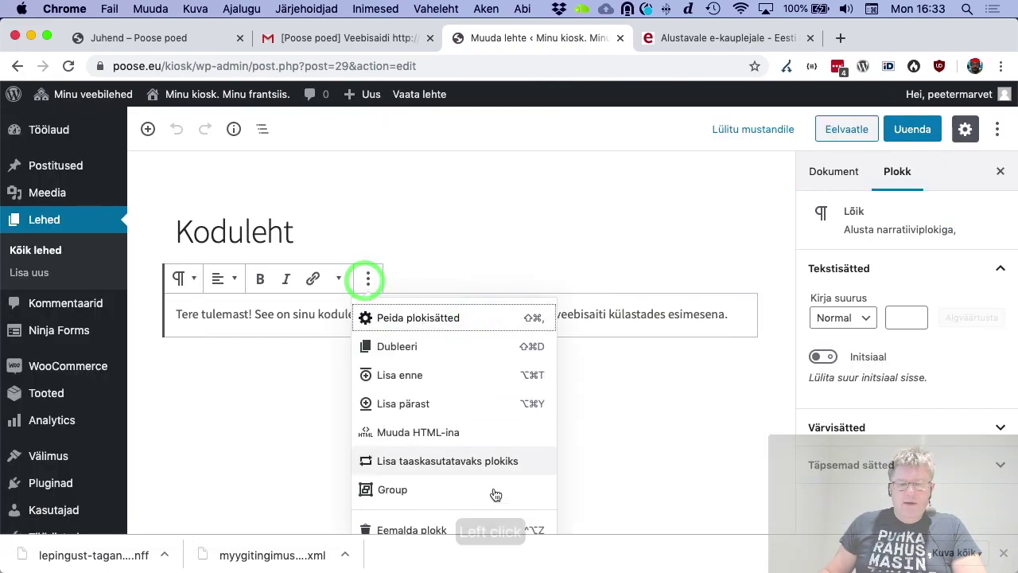
click(475, 531)
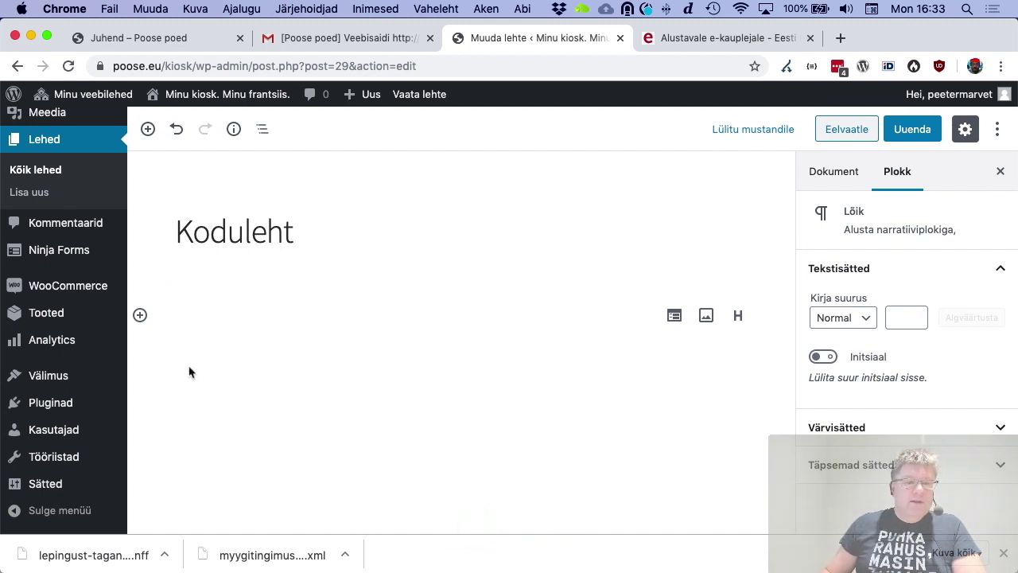
Browse the WooCommerce category of blocks available to insert
click(140, 316)
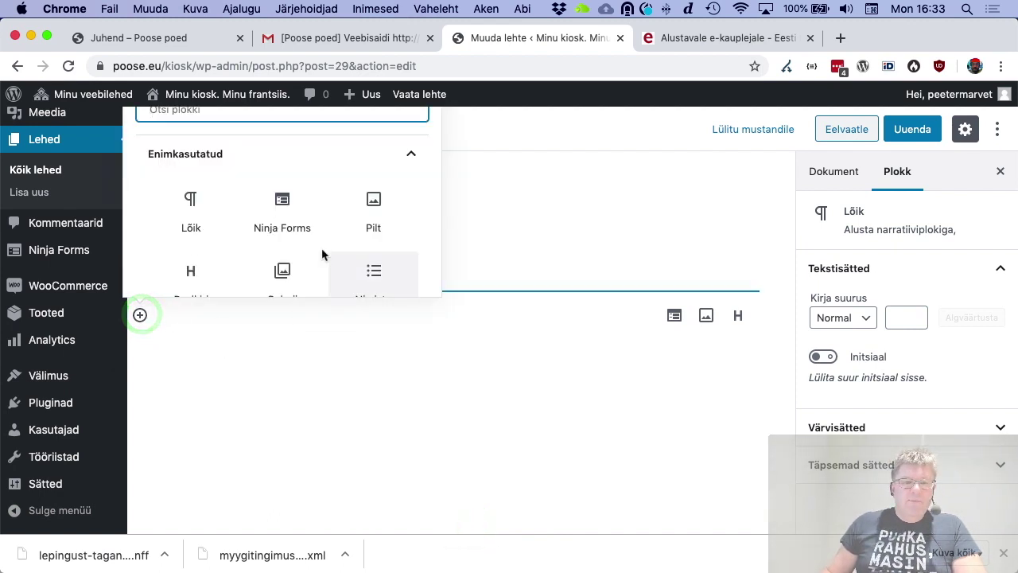
scroll(319, 250, down, 10)
click(398, 271)
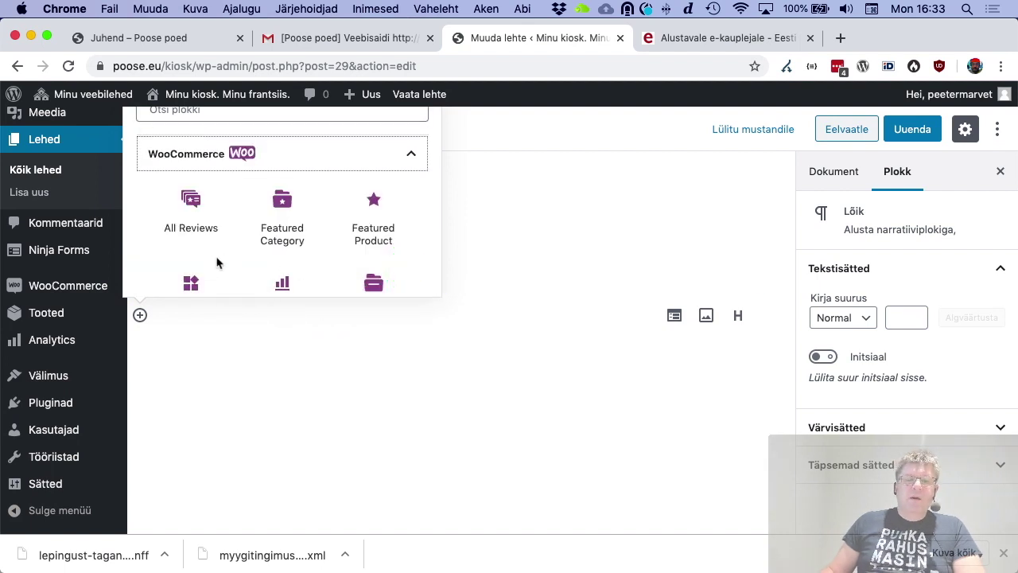
scroll(216, 263, down, 5)
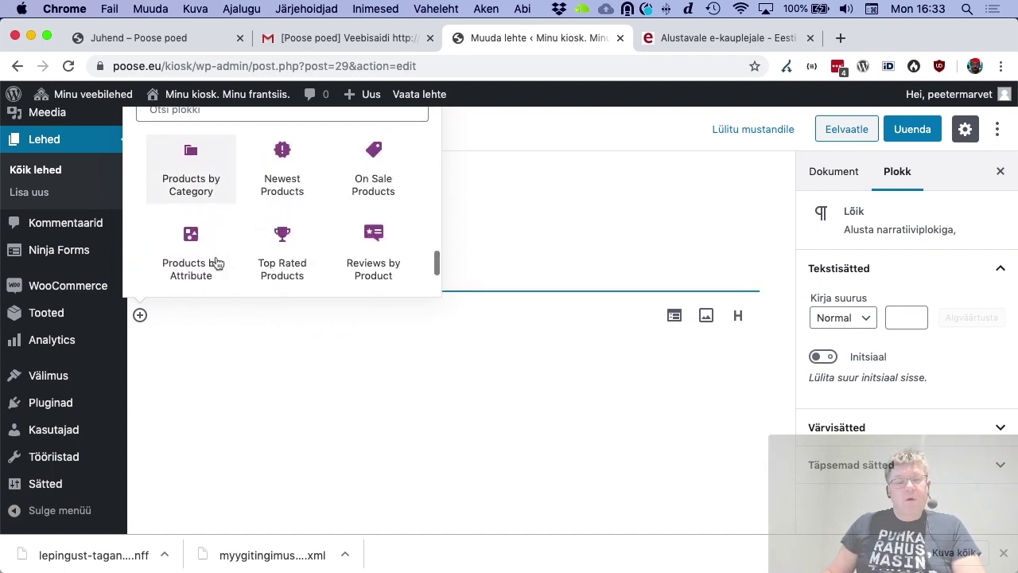
scroll(217, 263, down, 5)
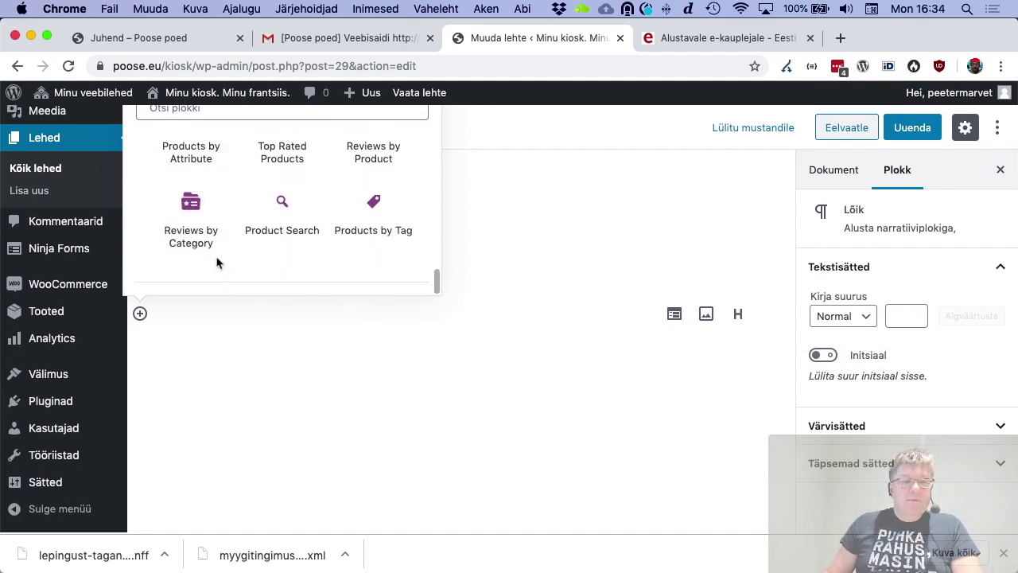
scroll(248, 252, up, 2)
scroll(243, 254, down, 2)
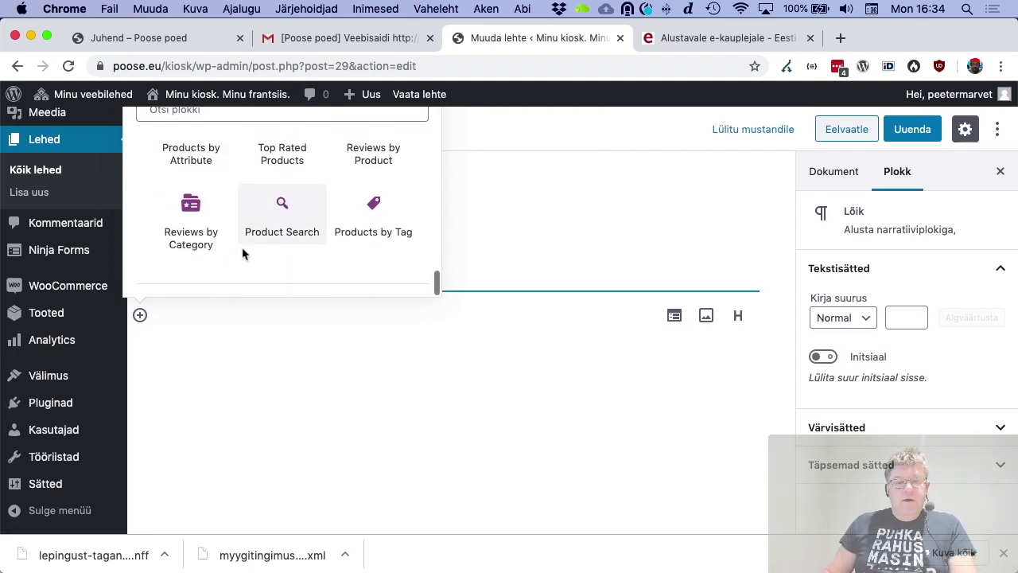
scroll(243, 255, up, 5)
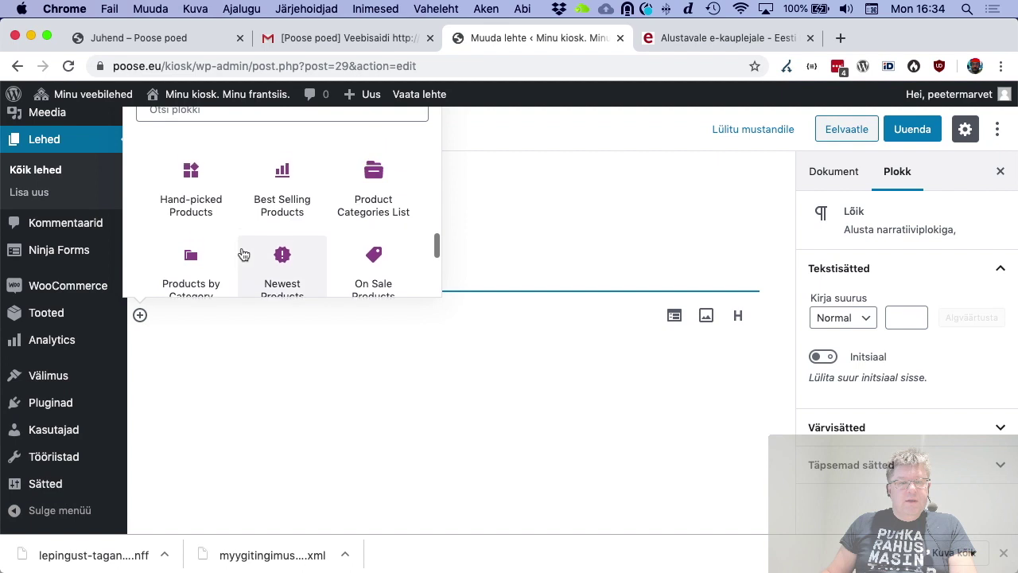
scroll(244, 254, up, 1)
Insert a Products by Category block showing Aksessuaarid, Dressipluusid, Määramata and T-särgid
scroll(279, 259, down, 4)
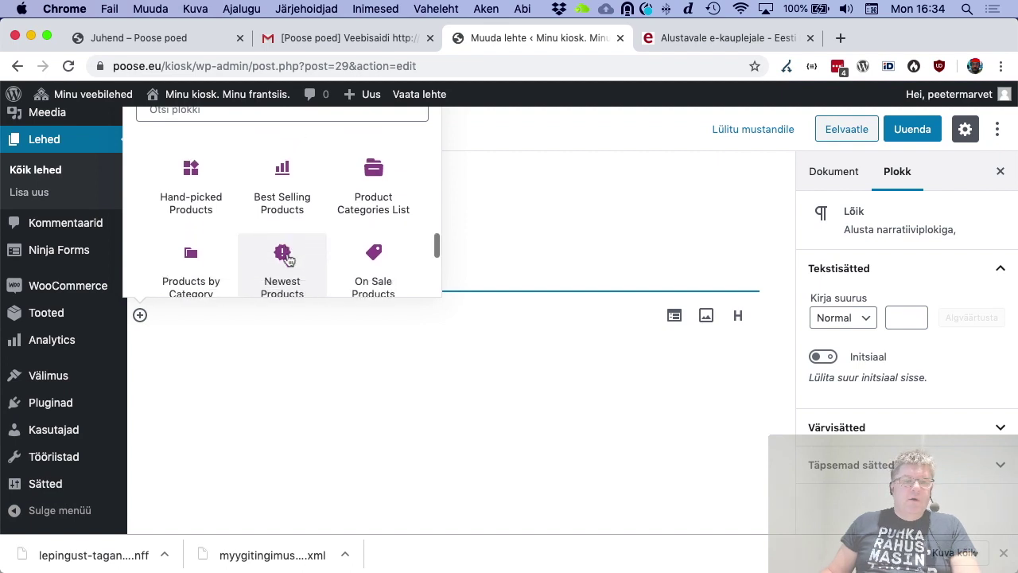
click(191, 225)
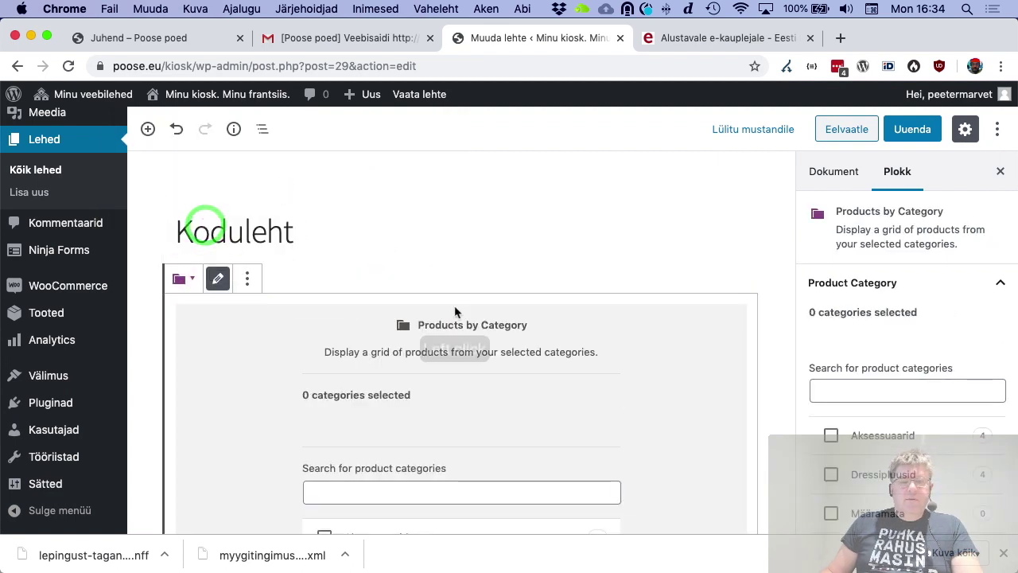
scroll(454, 306, down, 5)
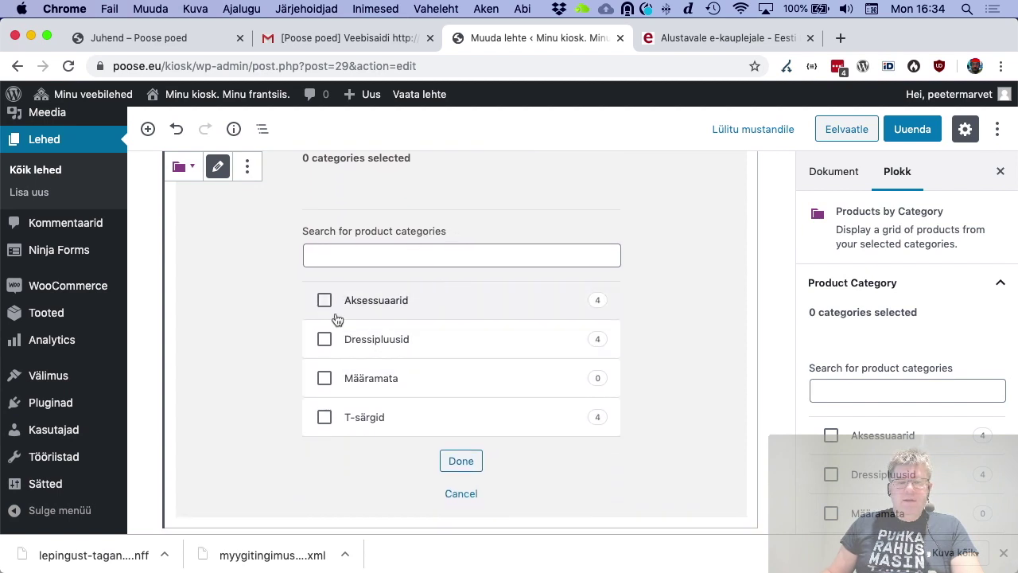
click(328, 301)
click(328, 338)
click(329, 372)
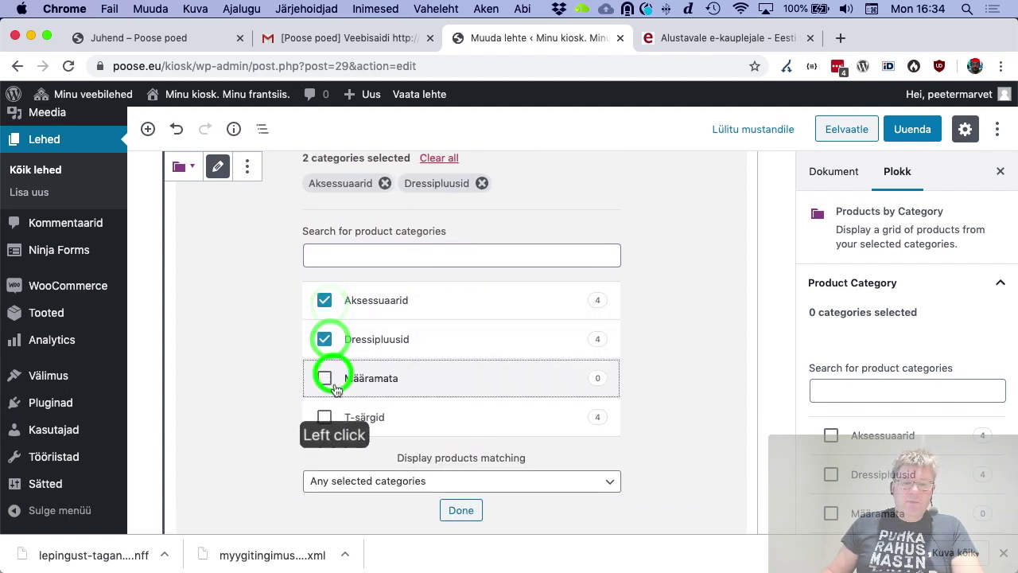
click(331, 415)
click(465, 472)
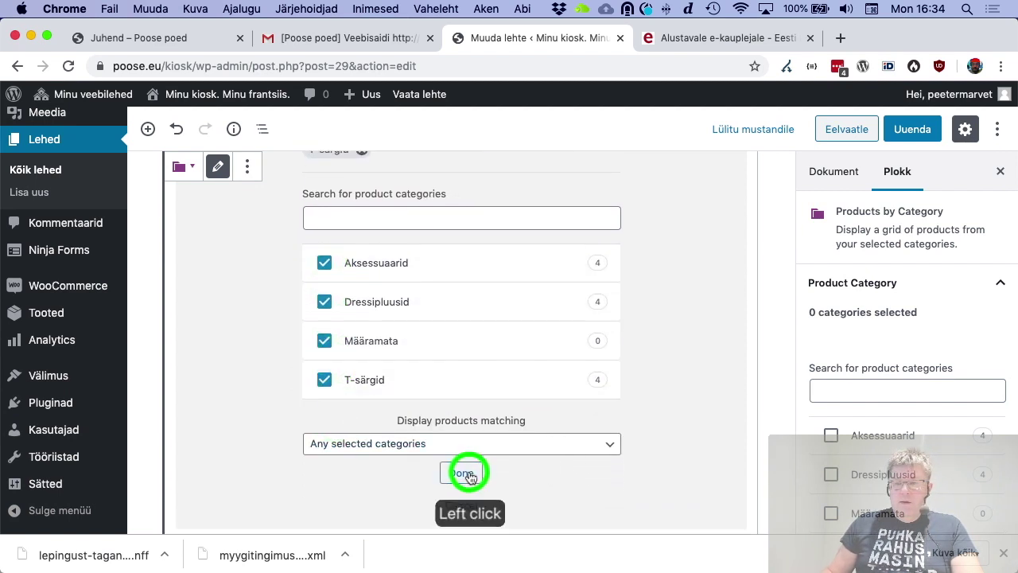
Set the product grid to 4 columns, more rows, and aligned add-to-cart buttons
scroll(953, 347, down, 8)
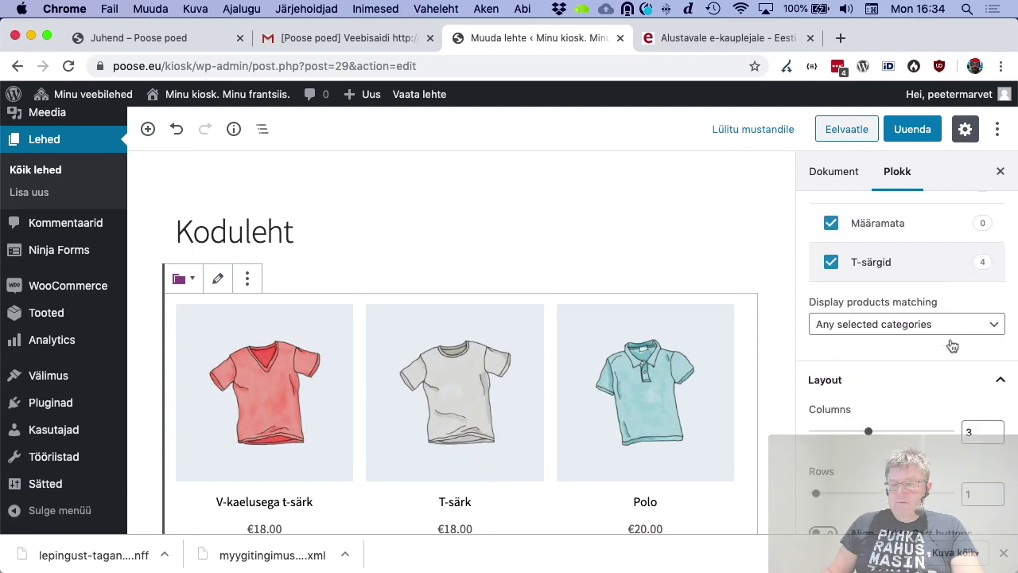
scroll(953, 347, down, 2)
click(871, 344)
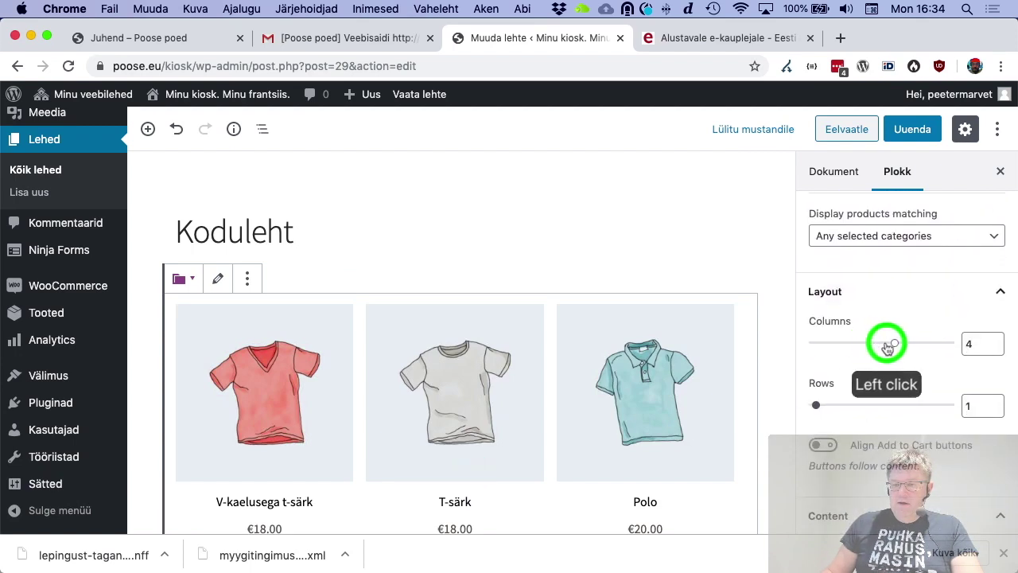
click(833, 408)
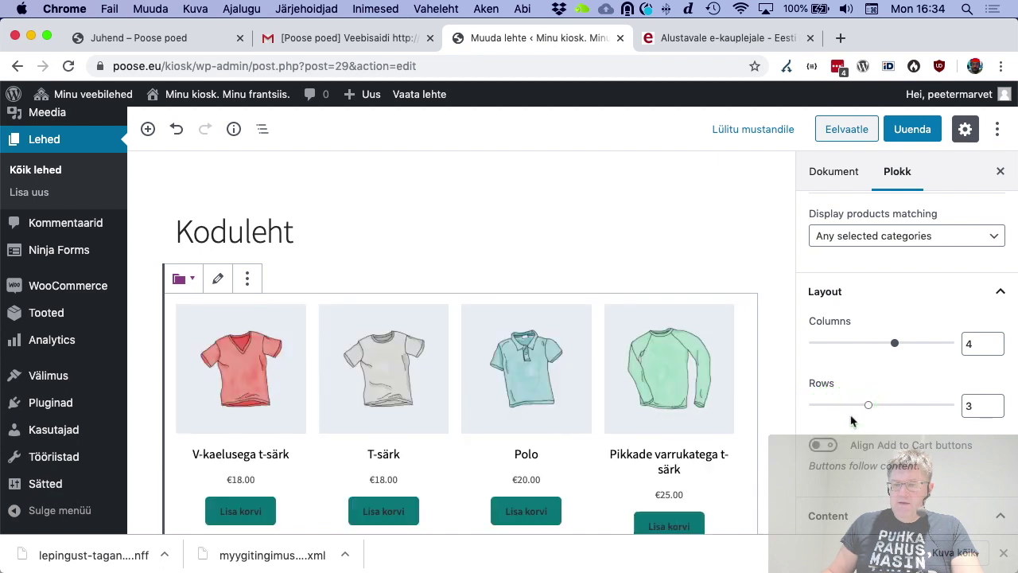
scroll(801, 452, down, 4)
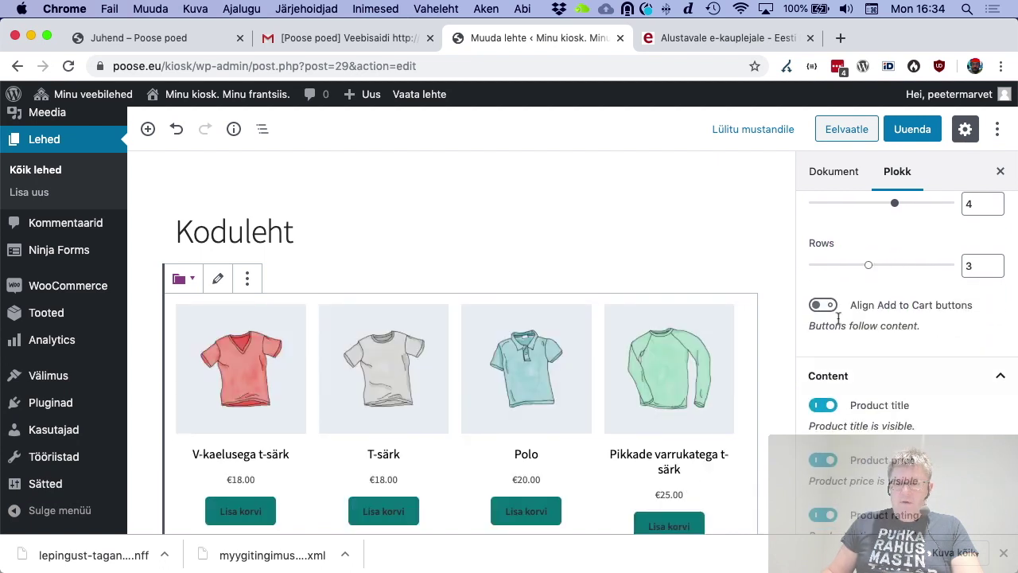
click(823, 304)
Update the Koduleht page and view the published kiosk homepage
scroll(739, 377, down, 3)
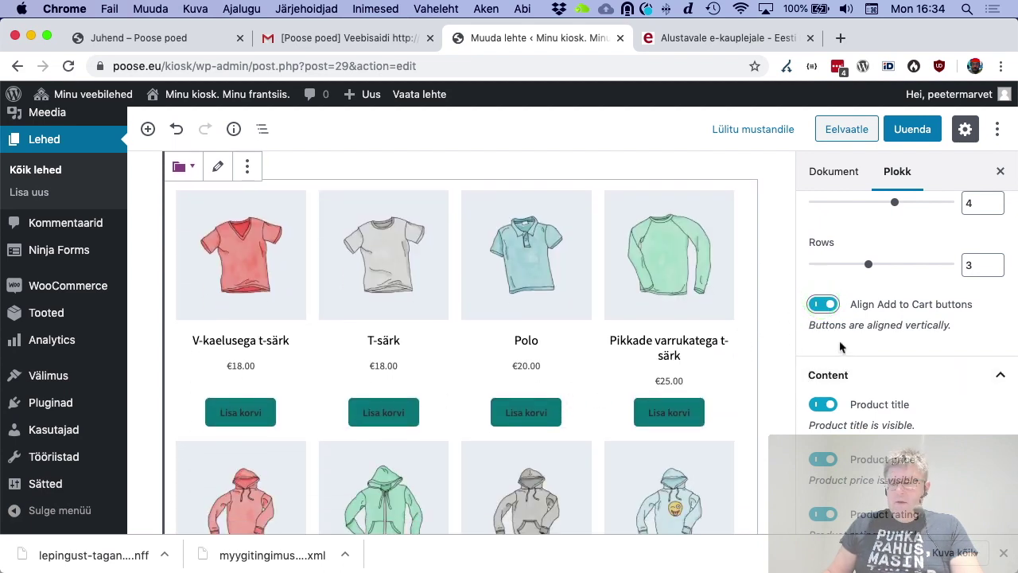
scroll(907, 412, down, 3)
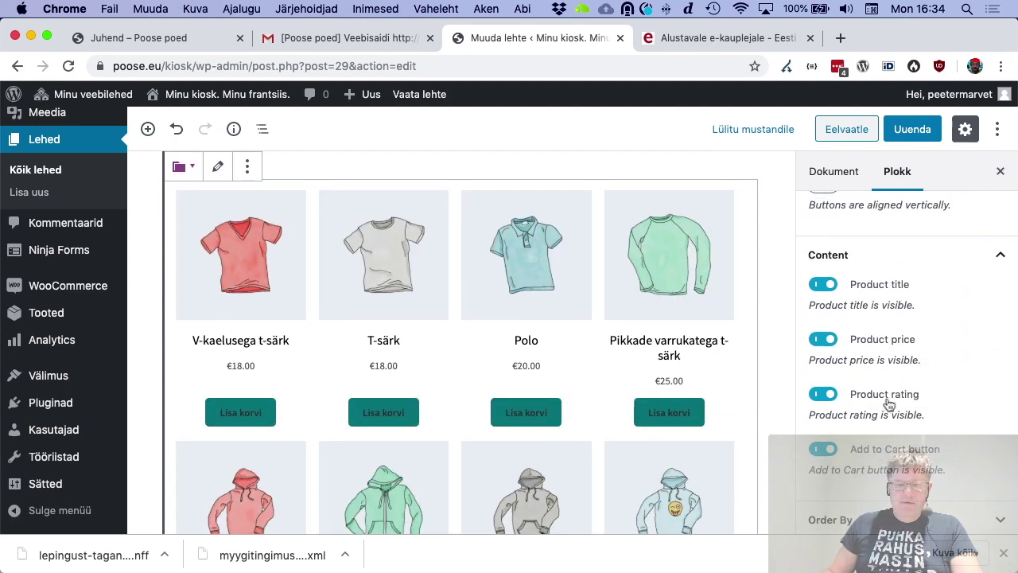
scroll(889, 405, down, 1)
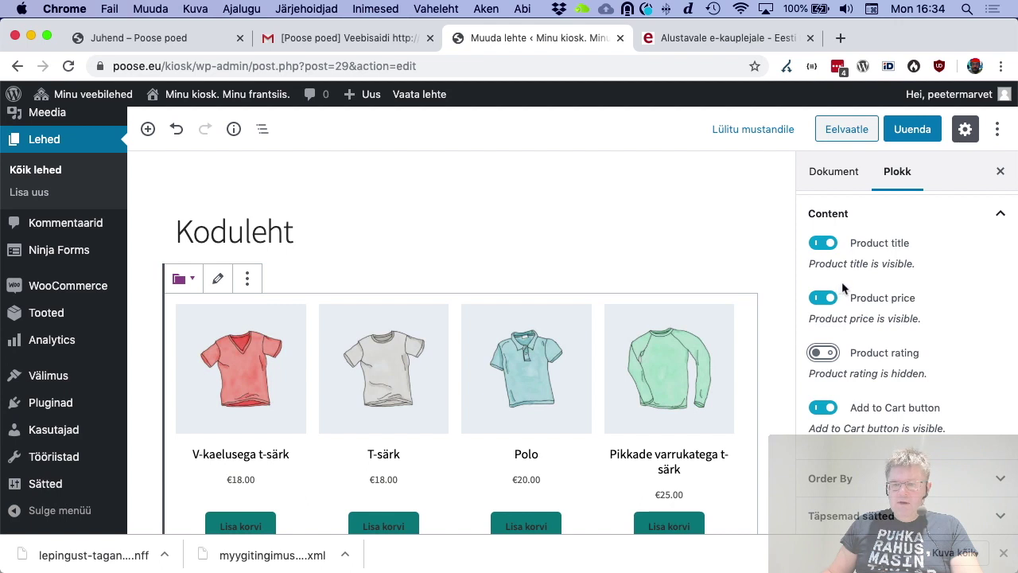
scroll(843, 289, up, 10)
scroll(868, 292, up, 3)
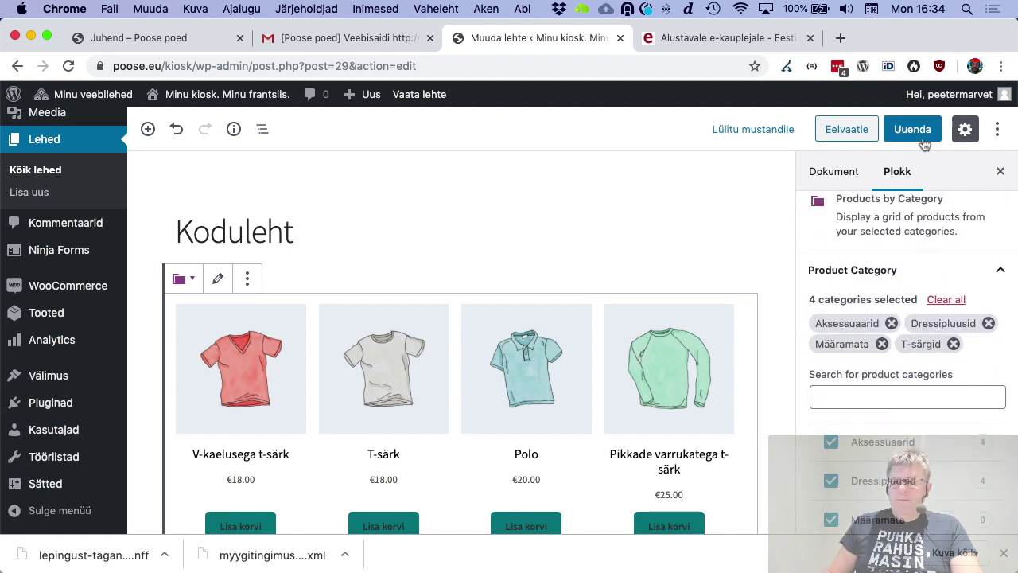
click(909, 128)
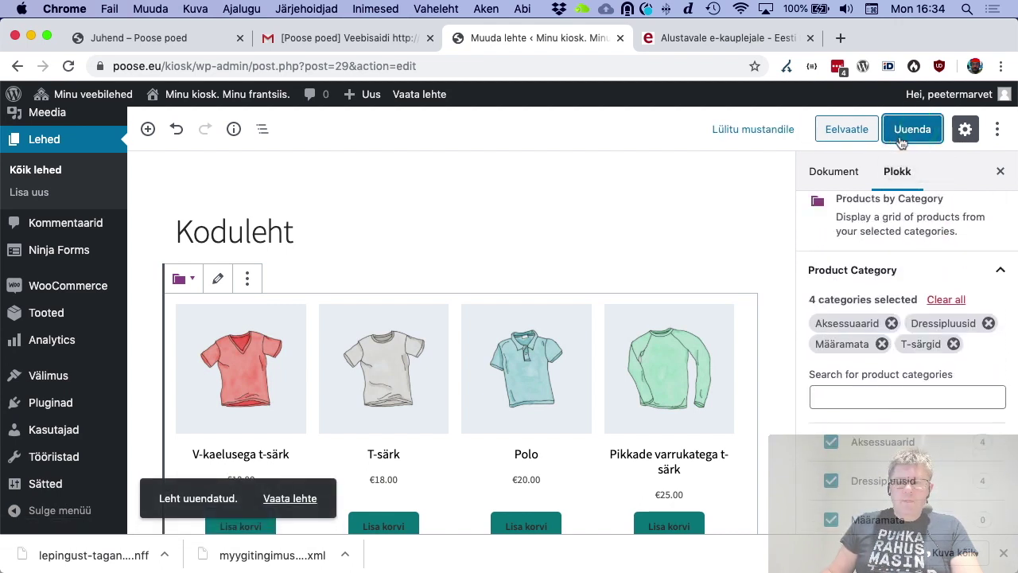
click(290, 498)
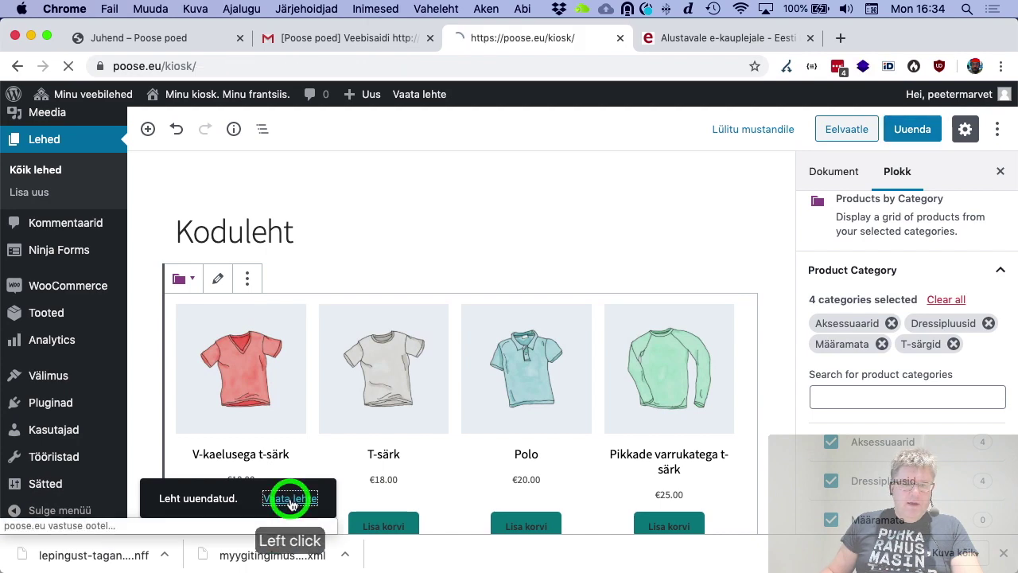
scroll(445, 405, down, 15)
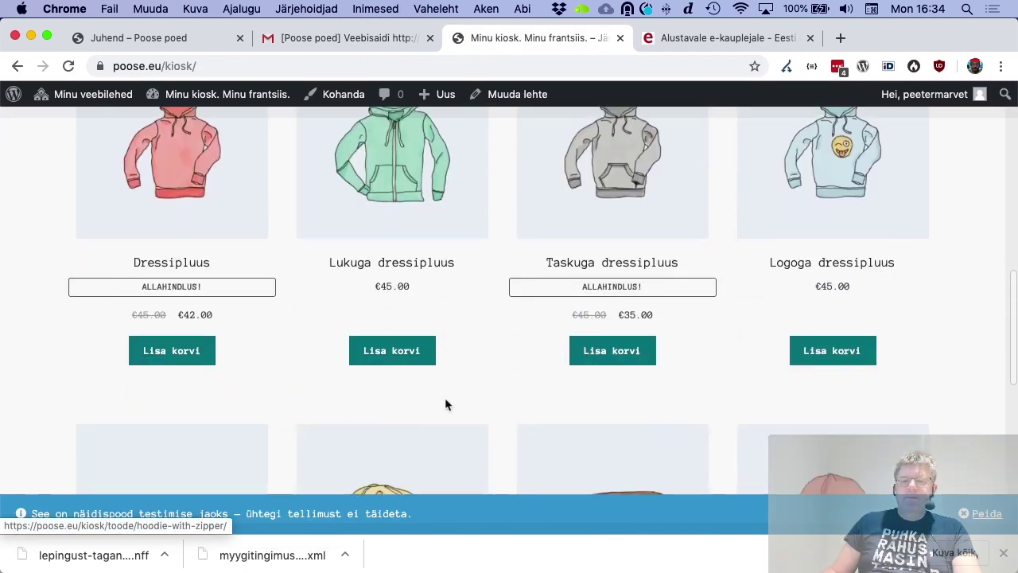
scroll(446, 405, down, 5)
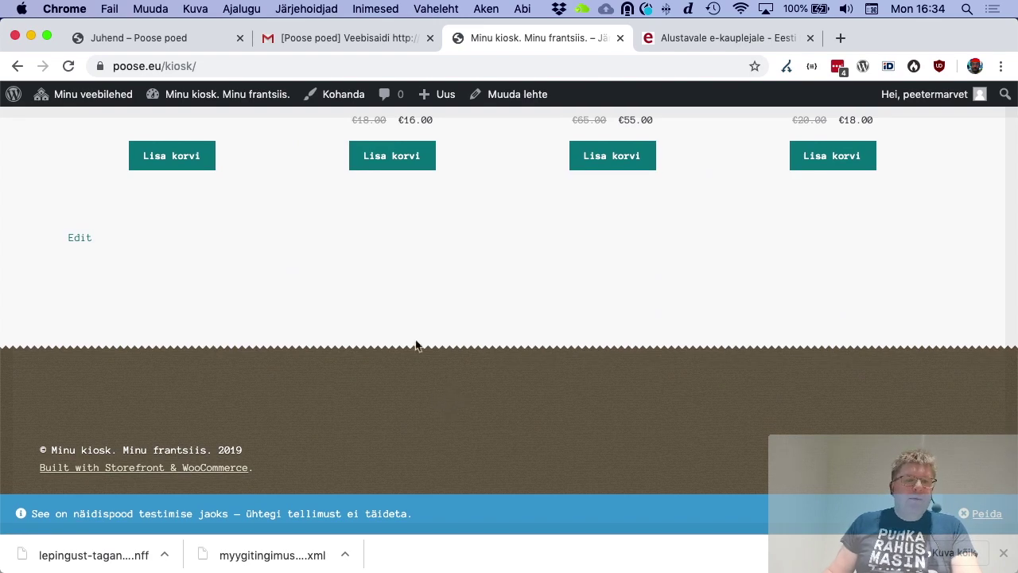
click(191, 46)
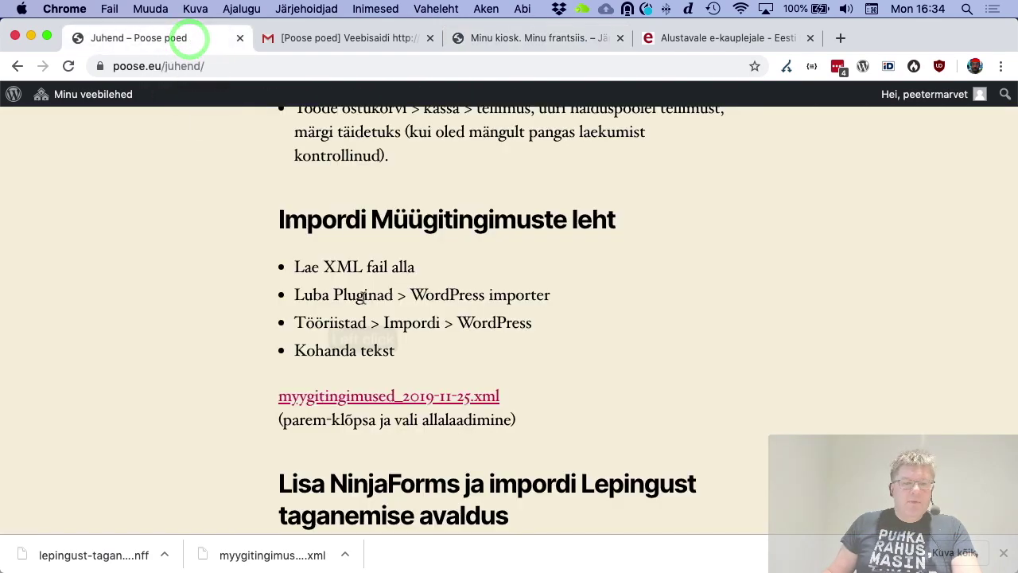
scroll(362, 307, down, 5)
scroll(362, 308, down, 10)
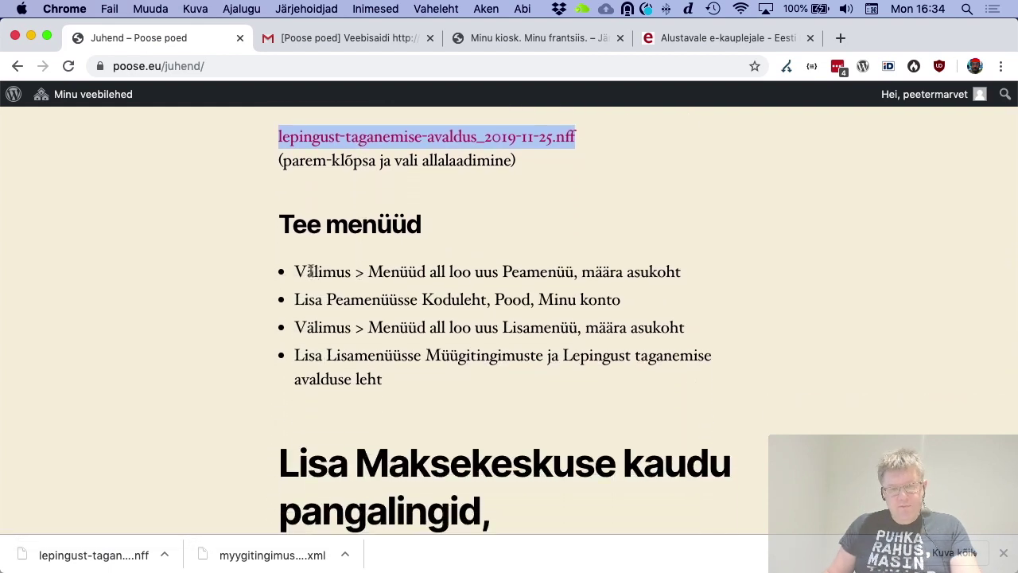
drag(308, 271, 484, 376)
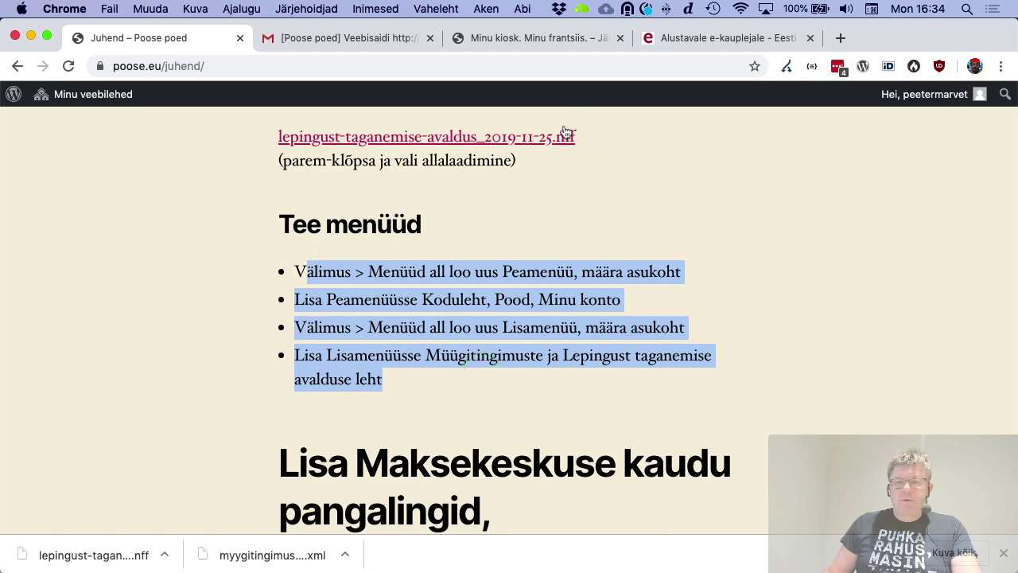
click(544, 38)
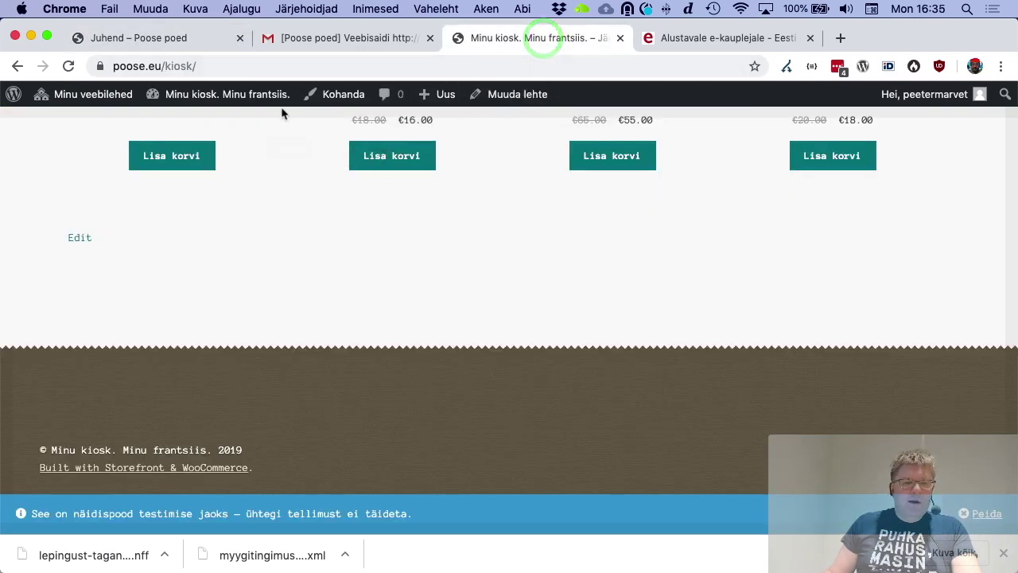
From the admin dashboard's menu editor, add the Koduleht page to the Peamenüü
click(269, 95)
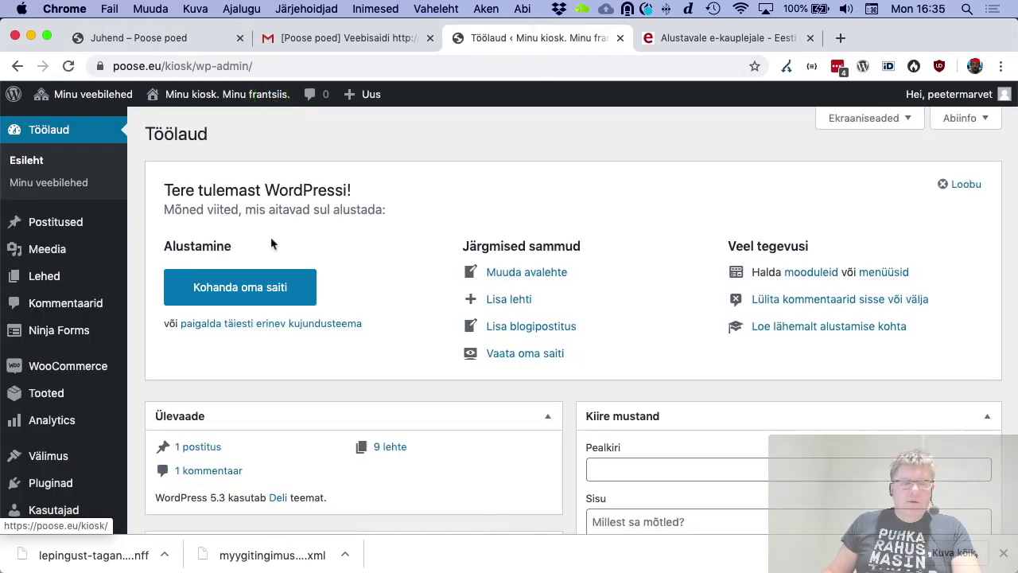
mouse_move(114, 287)
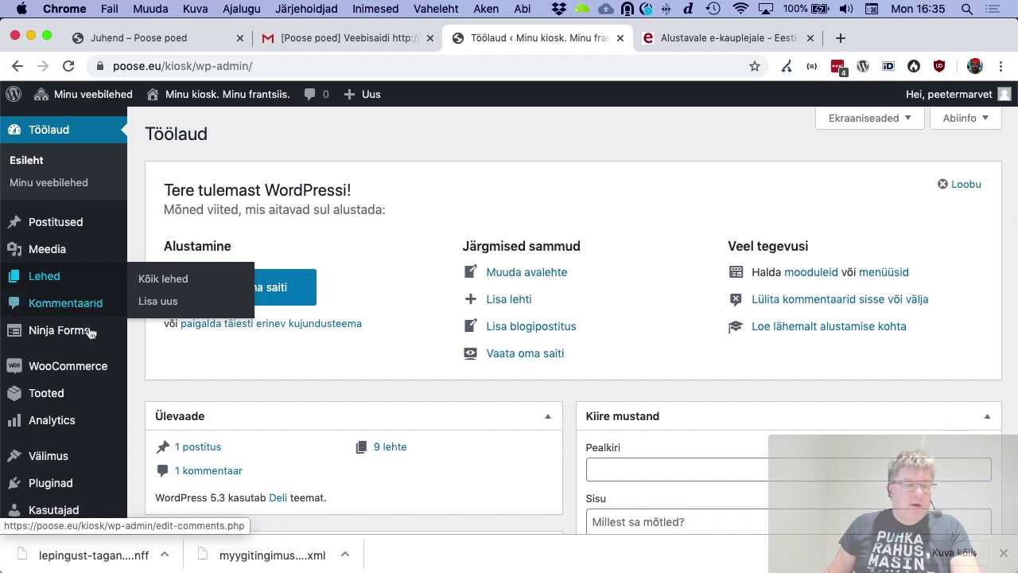
scroll(94, 342, down, 1)
mouse_move(80, 410)
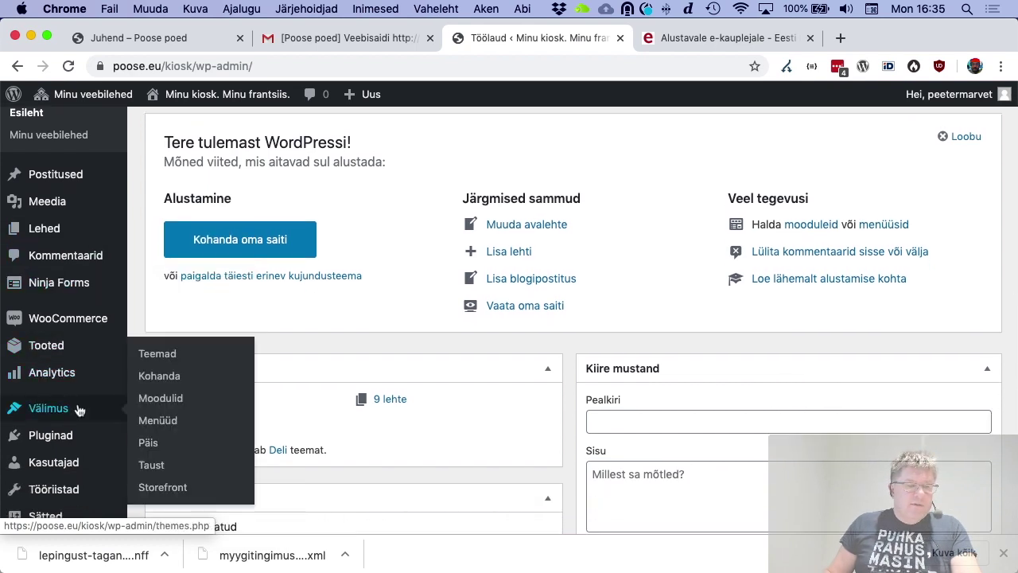
click(160, 422)
scroll(438, 388, down, 3)
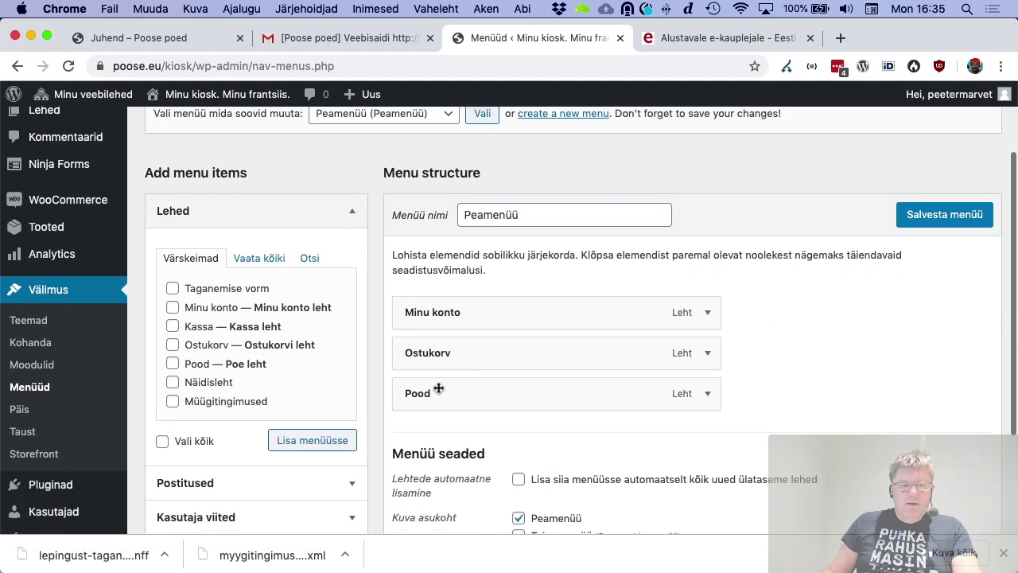
scroll(182, 359, down, 1)
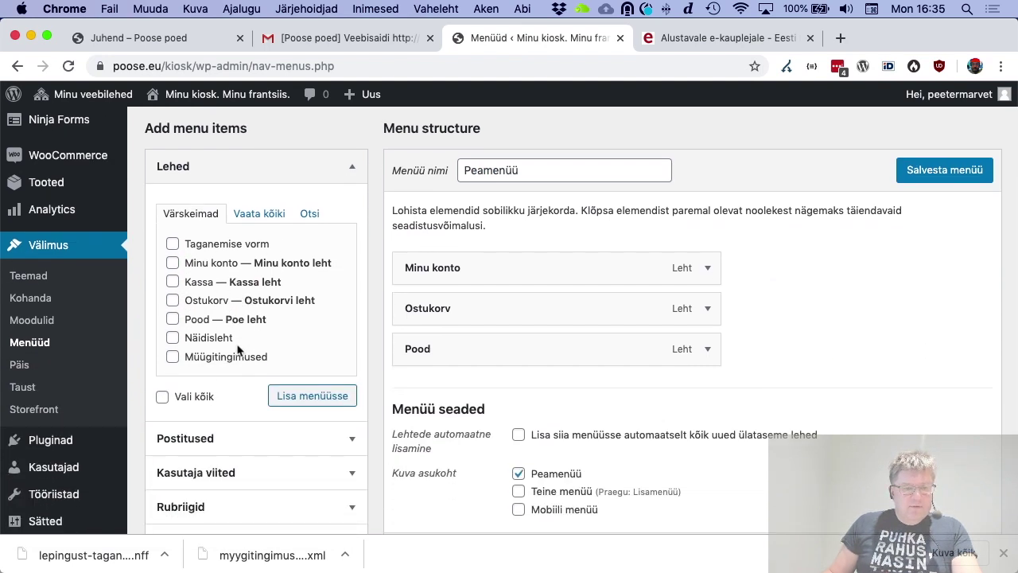
click(259, 214)
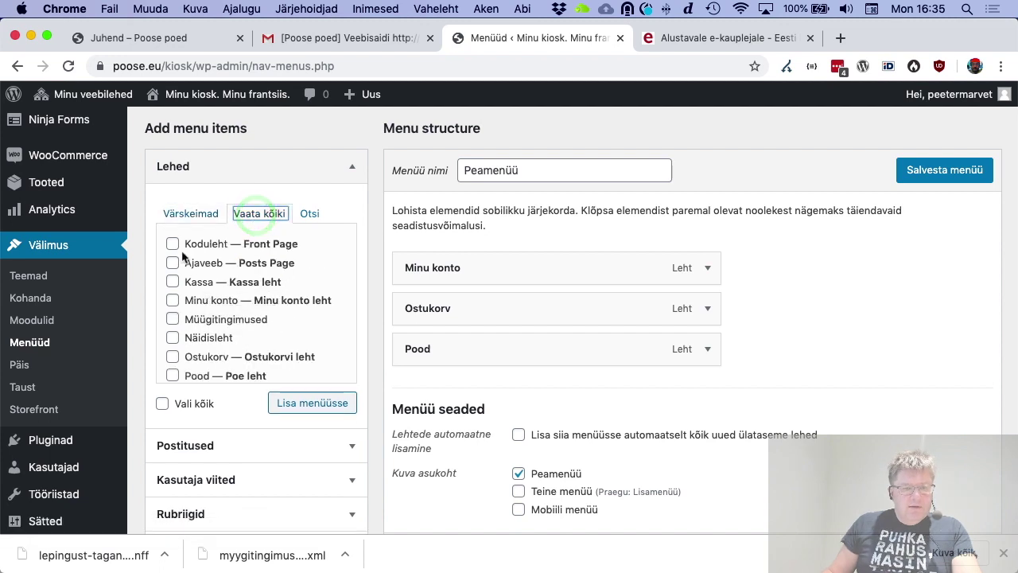
click(173, 245)
click(312, 402)
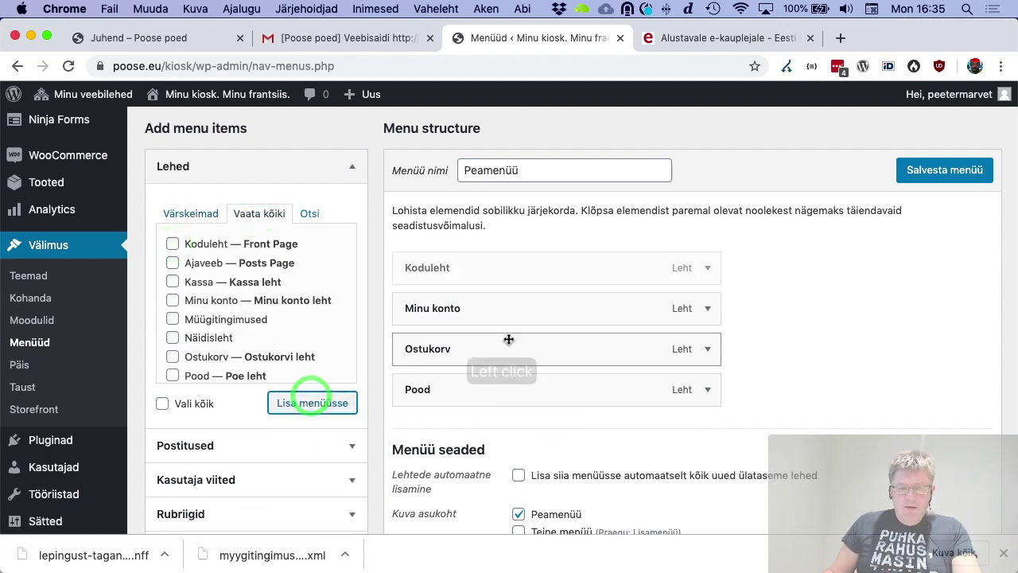
Relabel the Koduleht menu item as Esileht, save the menu, and view the shop front page
click(708, 268)
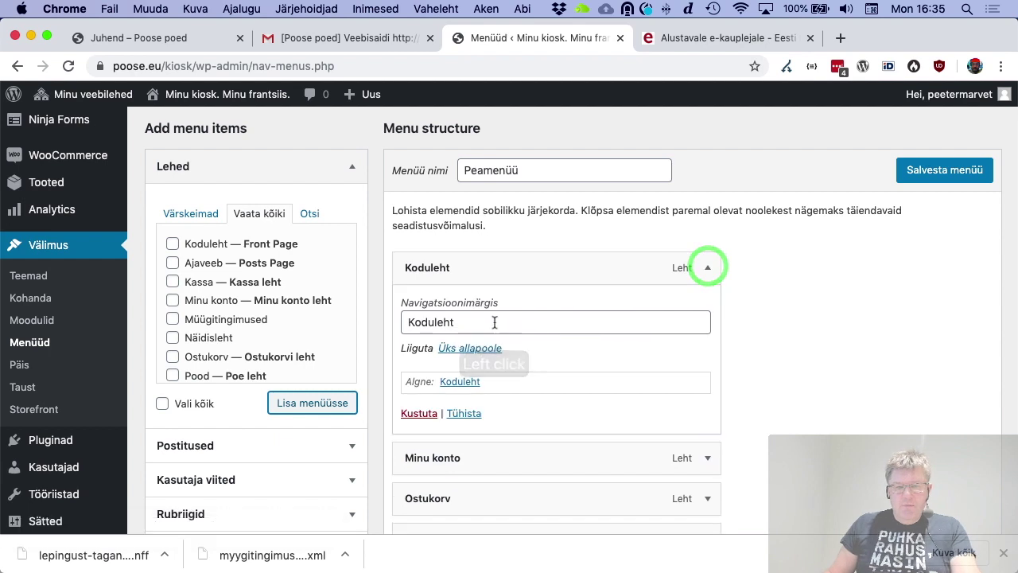
drag(496, 321, 360, 311)
text(Esi)
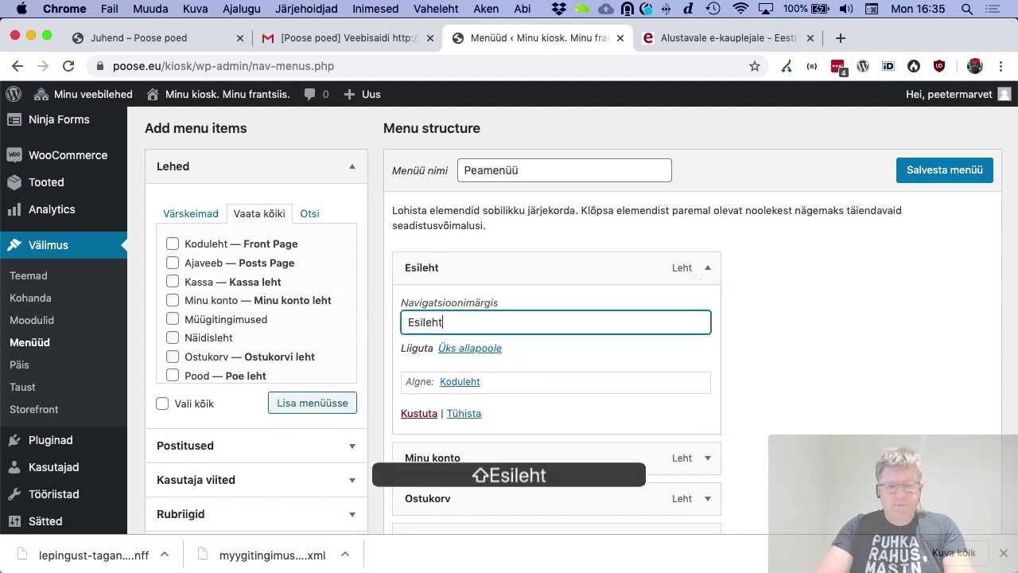
click(927, 172)
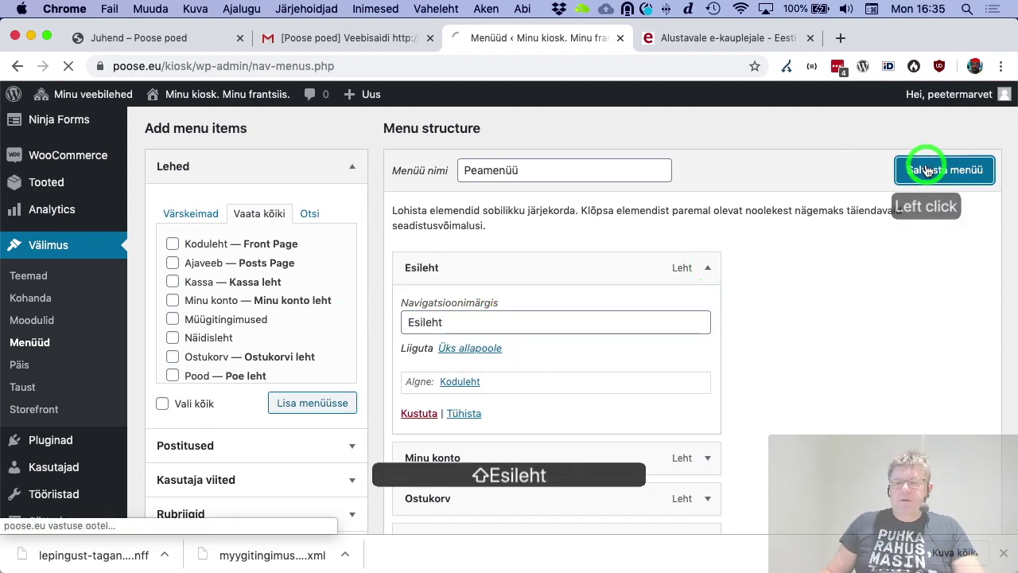
click(245, 102)
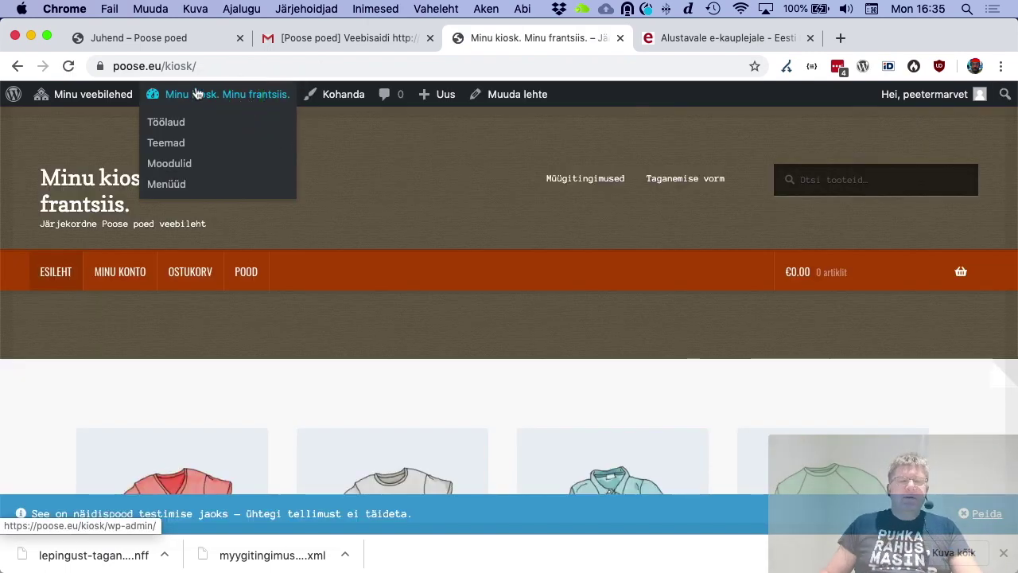
click(149, 40)
drag(305, 225, 420, 398)
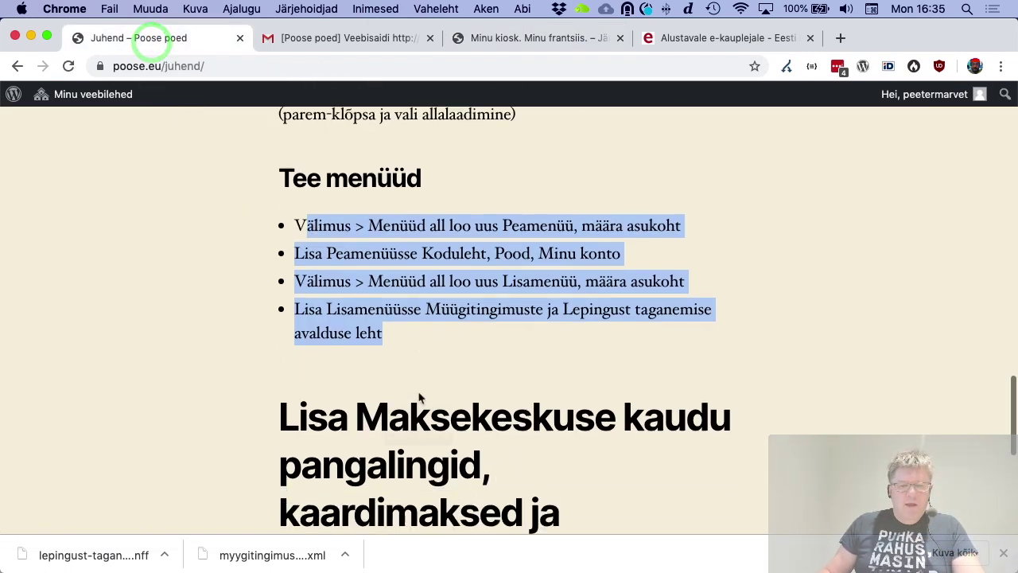
scroll(420, 398, down, 3)
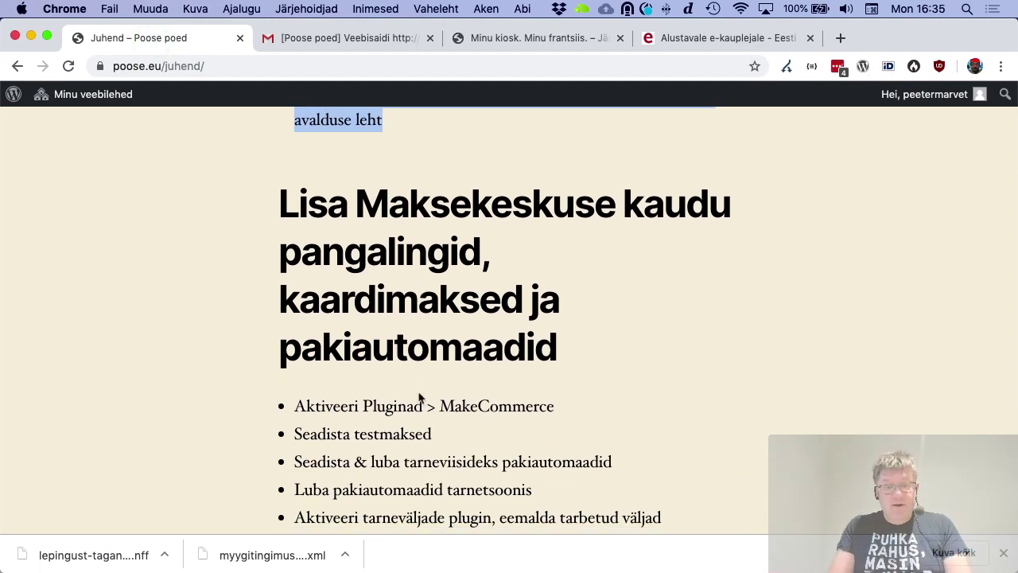
scroll(420, 398, down, 1)
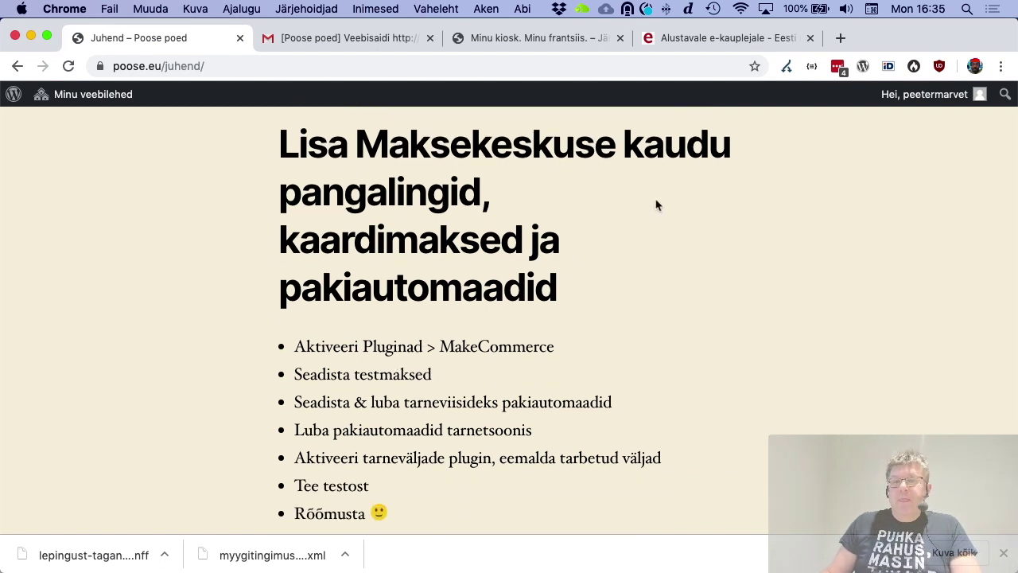
click(528, 43)
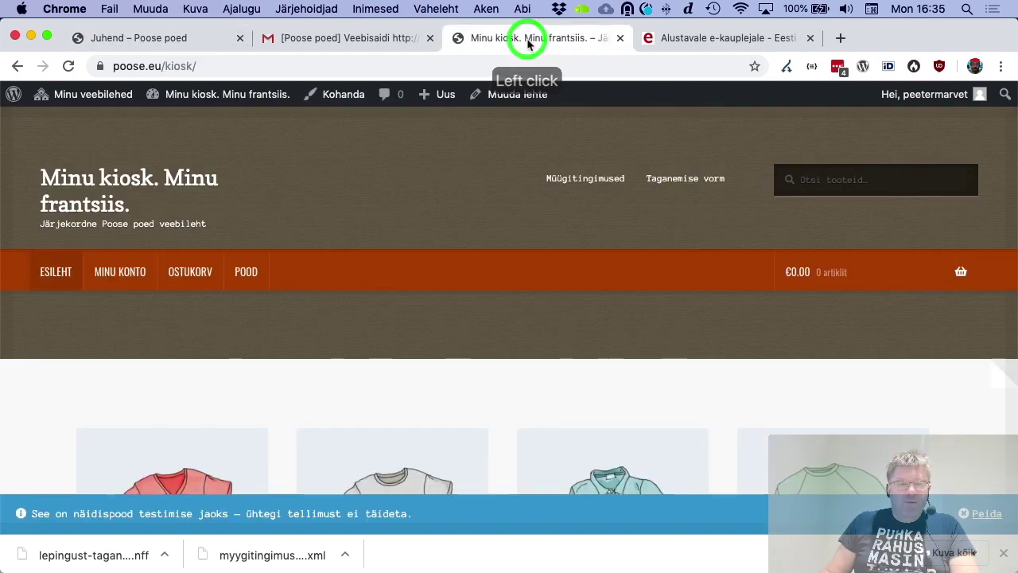
On the kiosk site's Pluginad page, activate MakeCommerce for WooCommerce
click(215, 96)
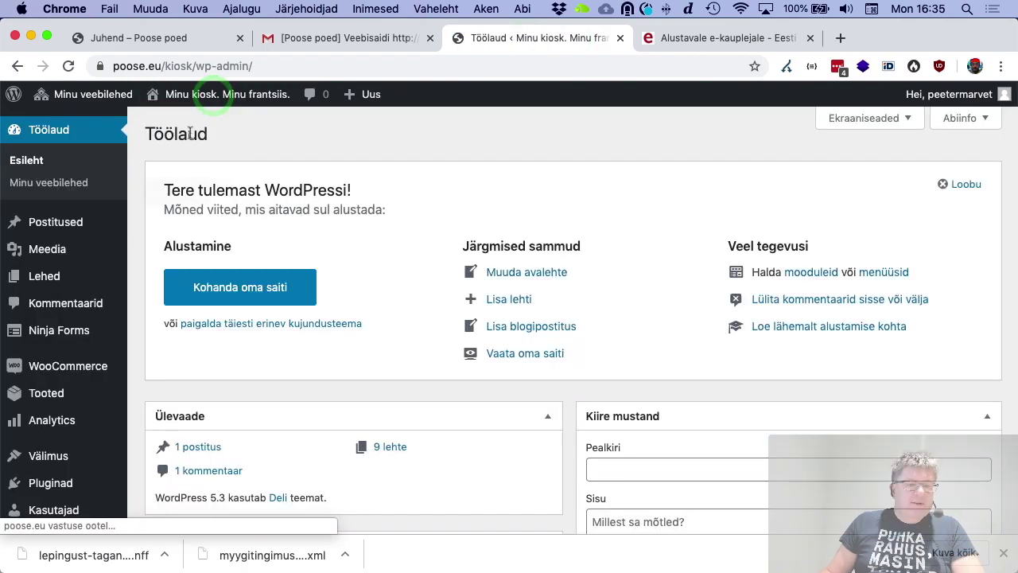
scroll(105, 273, down, 1)
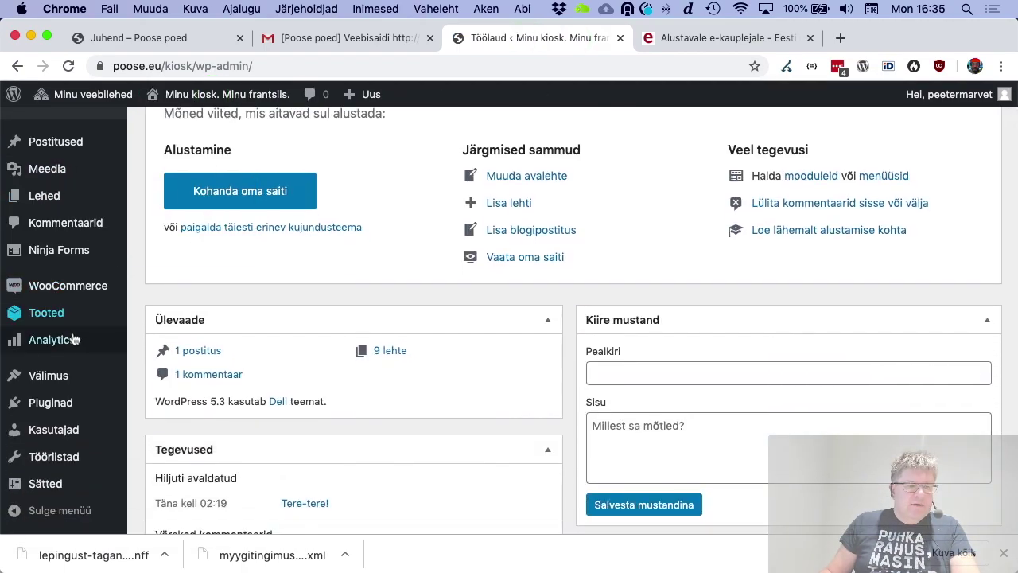
mouse_move(73, 340)
click(72, 398)
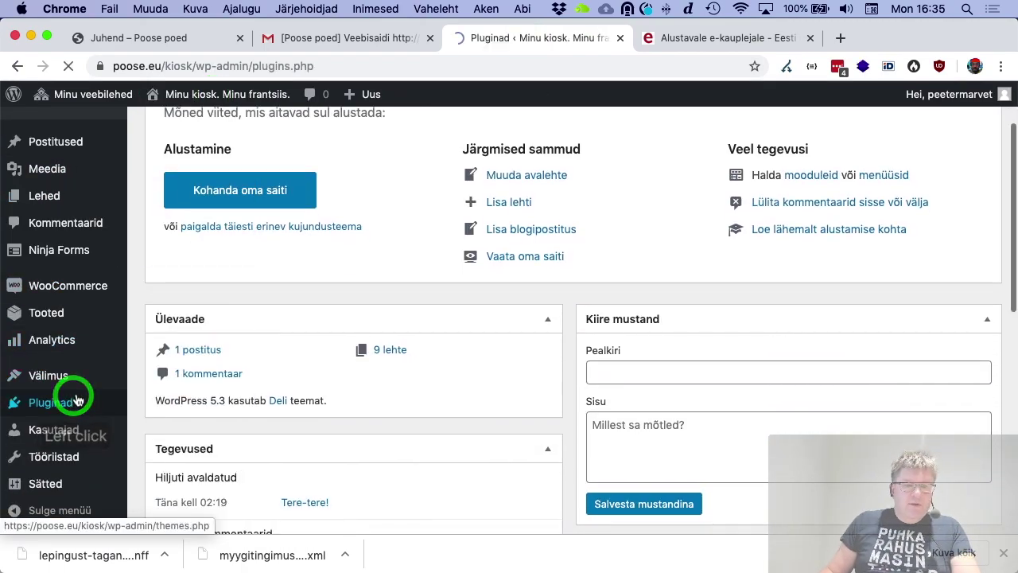
scroll(354, 323, down, 1)
scroll(354, 323, down, 1)
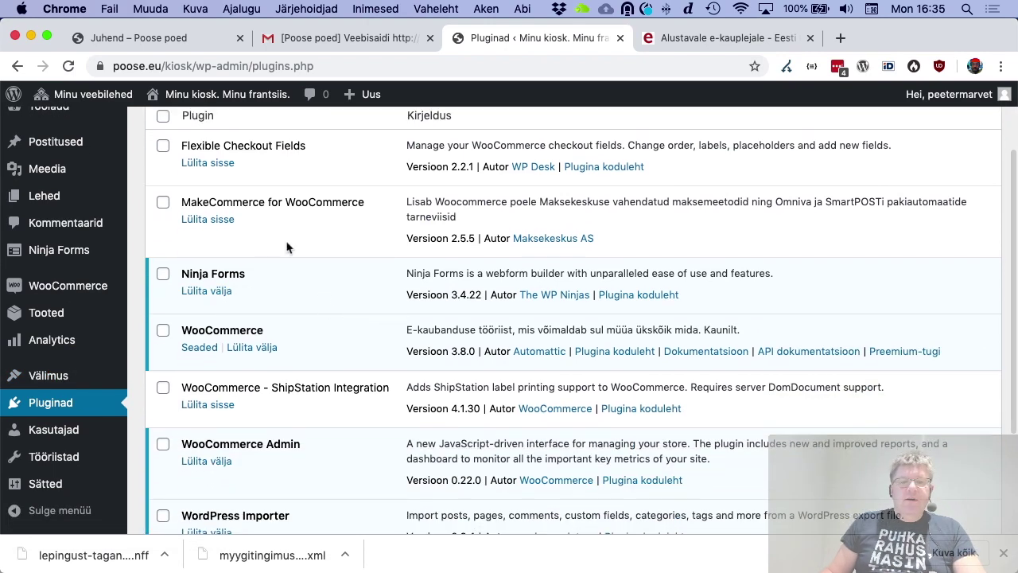
scroll(549, 223, up, 1)
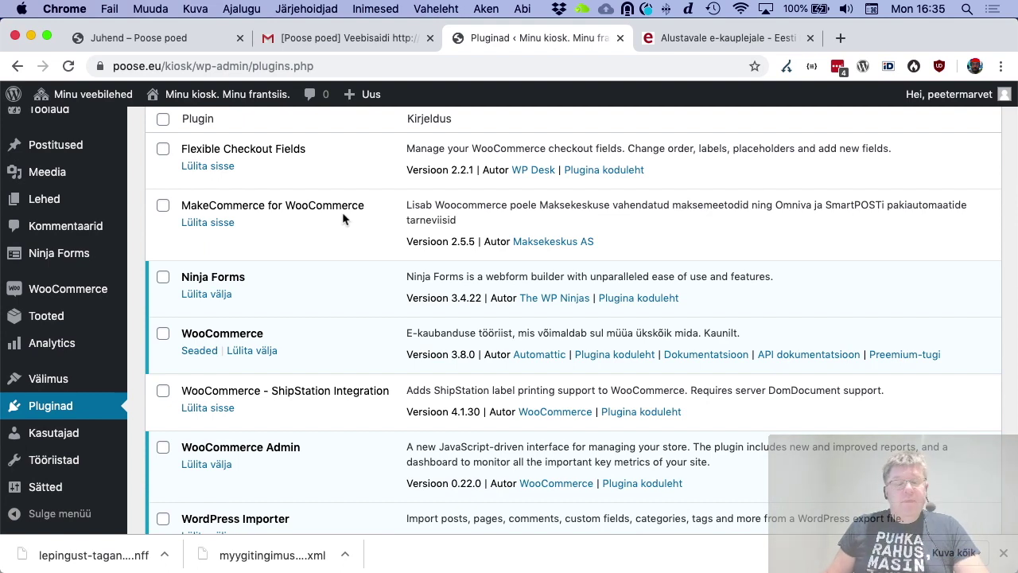
click(213, 226)
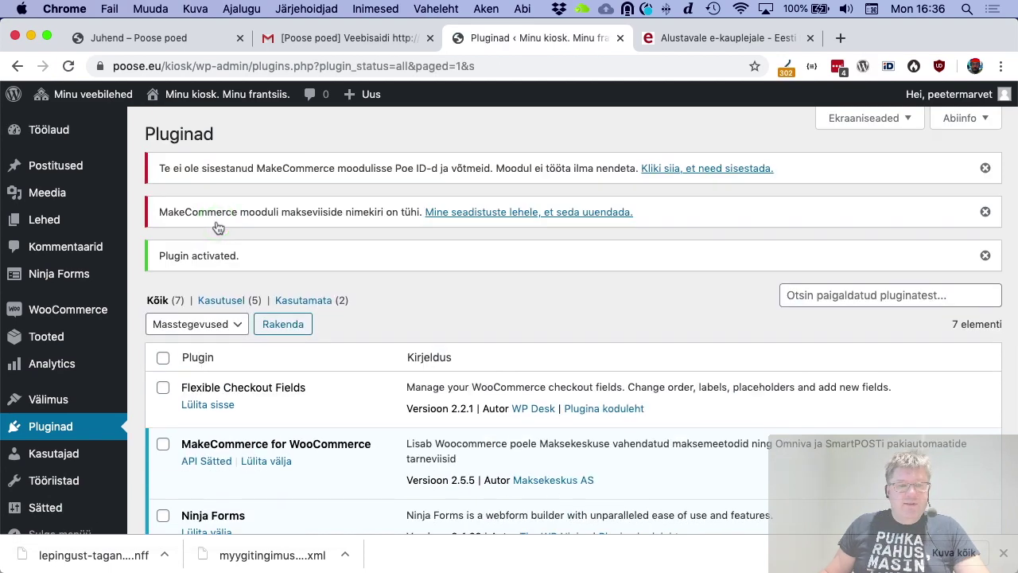
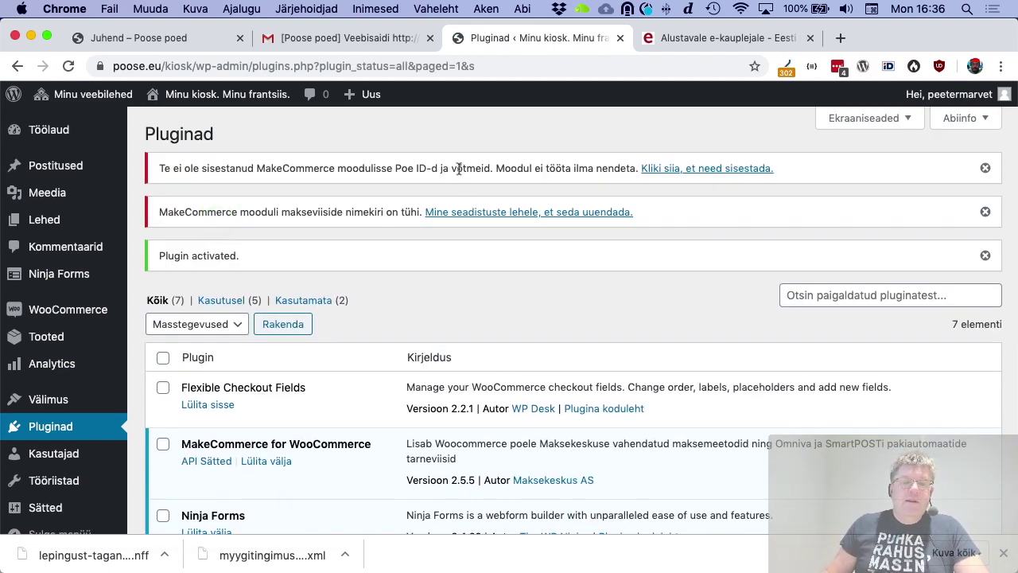
Switch the MakeCommerce API environment to Test
click(678, 170)
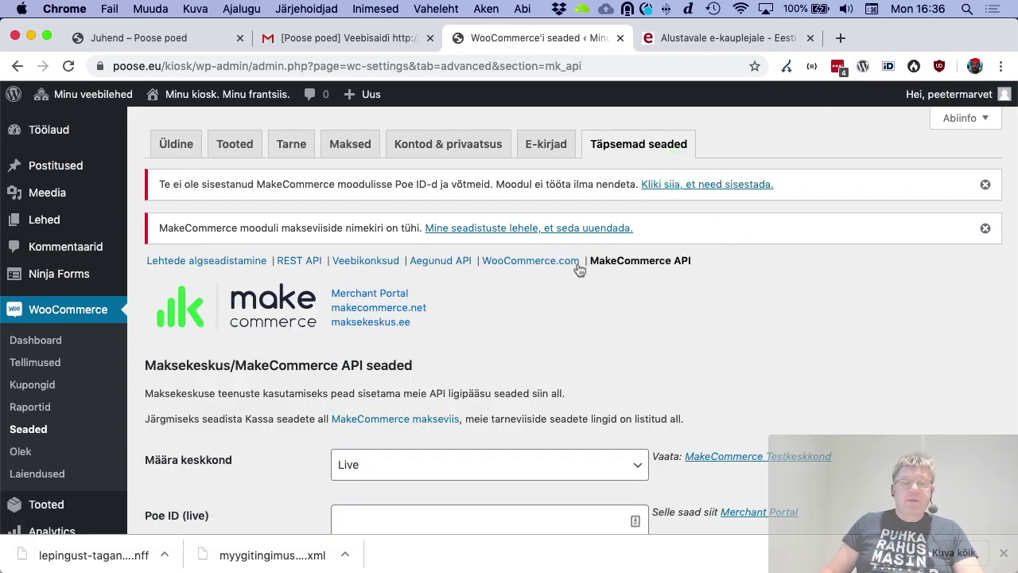
scroll(579, 269, down, 3)
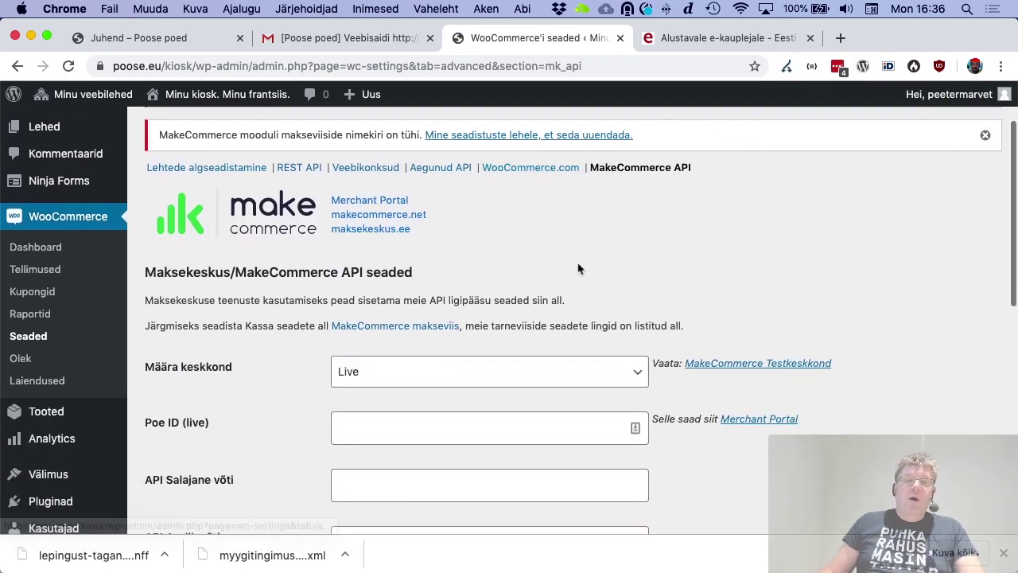
scroll(579, 269, down, 2)
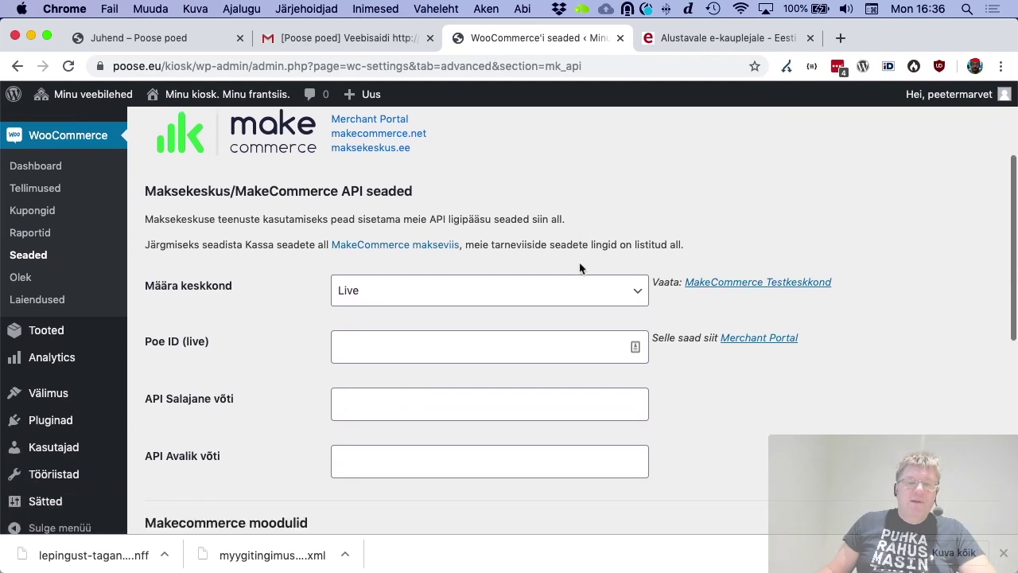
click(613, 286)
click(604, 306)
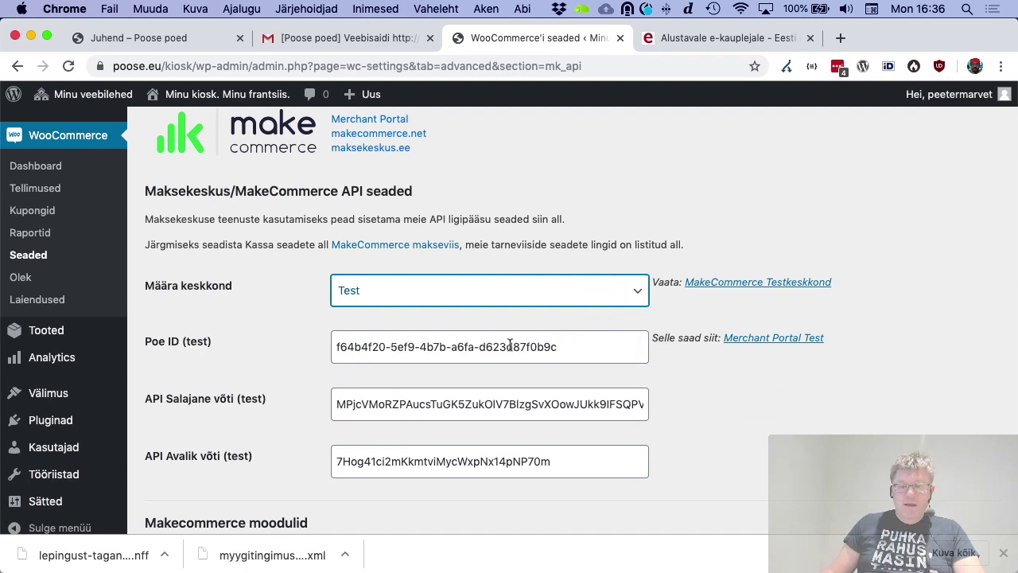
Disable the Omniva kuller and SmartPOST kuller modules and save the module settings
scroll(405, 362, down, 3)
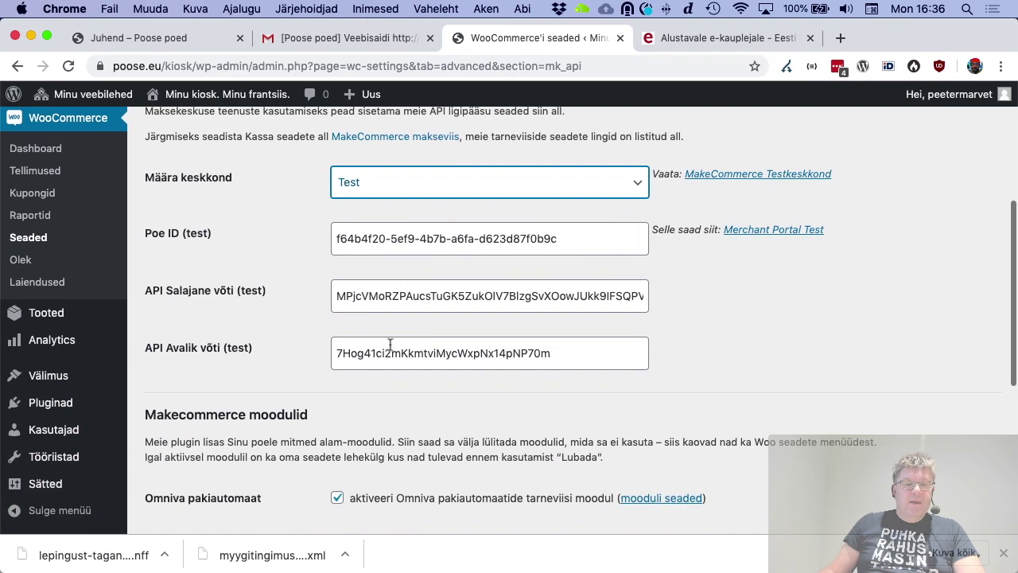
scroll(409, 298, down, 10)
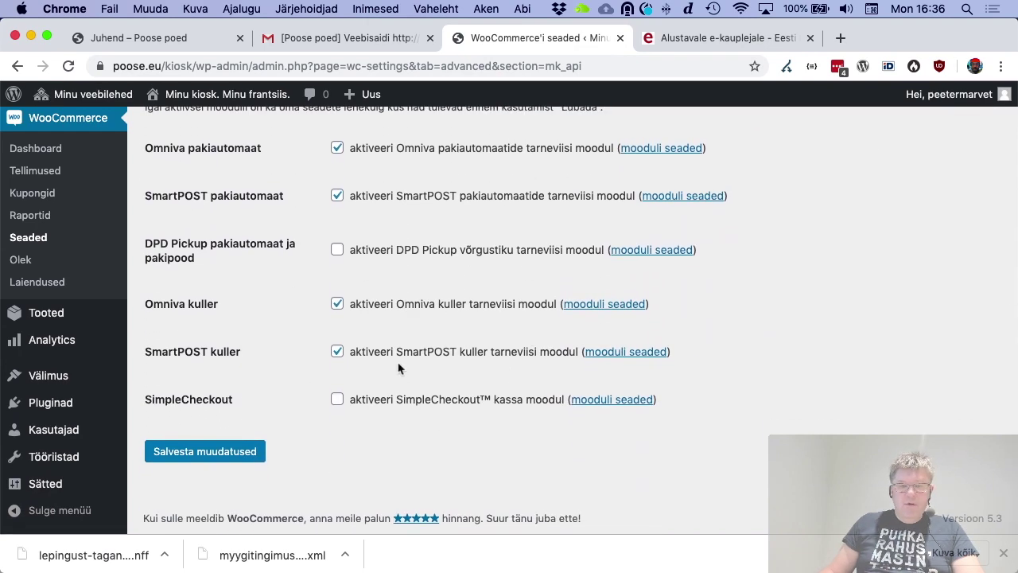
click(339, 304)
click(339, 352)
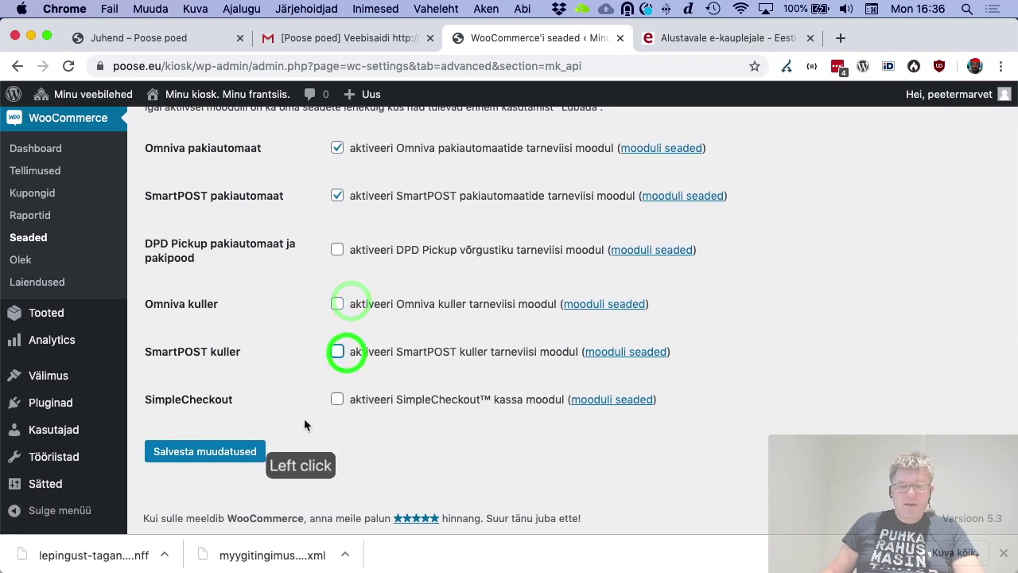
scroll(380, 233, up, 1)
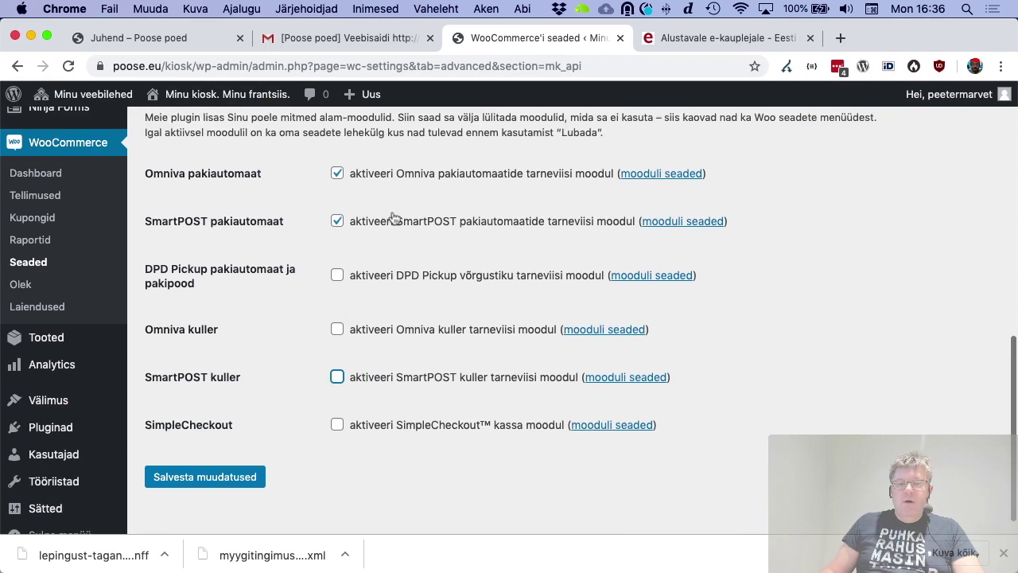
click(223, 478)
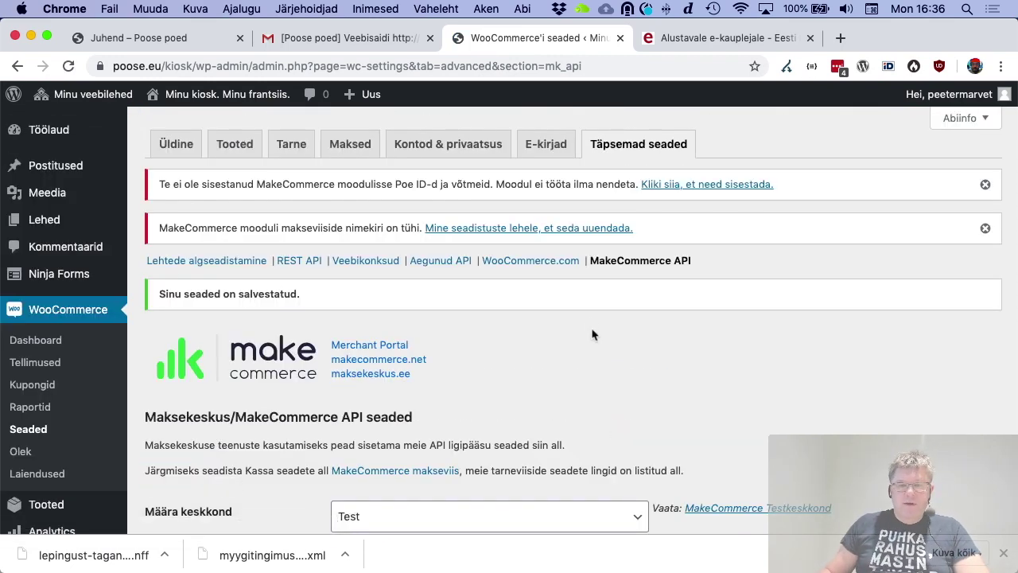
click(577, 229)
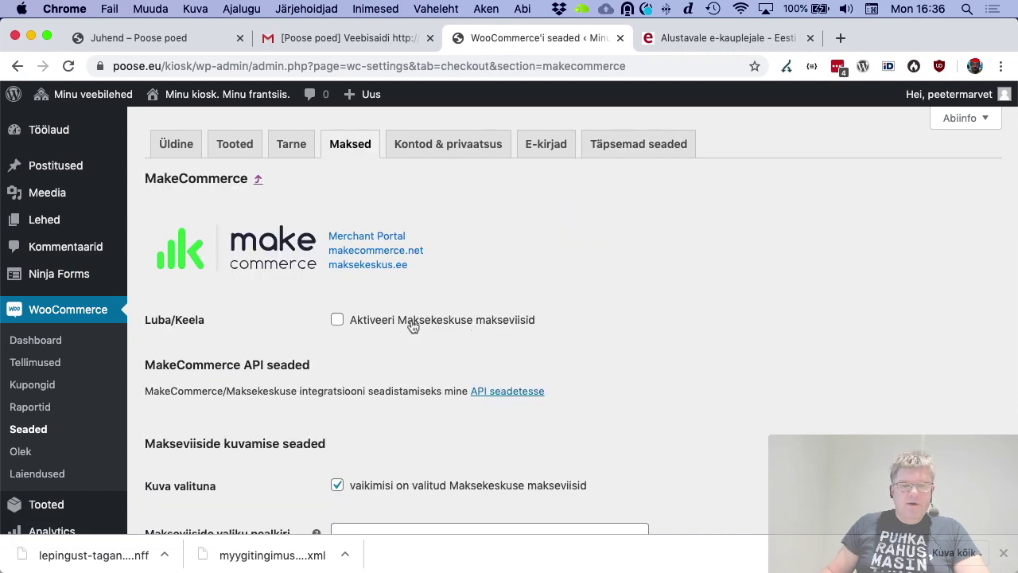
Activate the MakeCommerce payment methods and save
click(413, 325)
scroll(398, 334, down, 10)
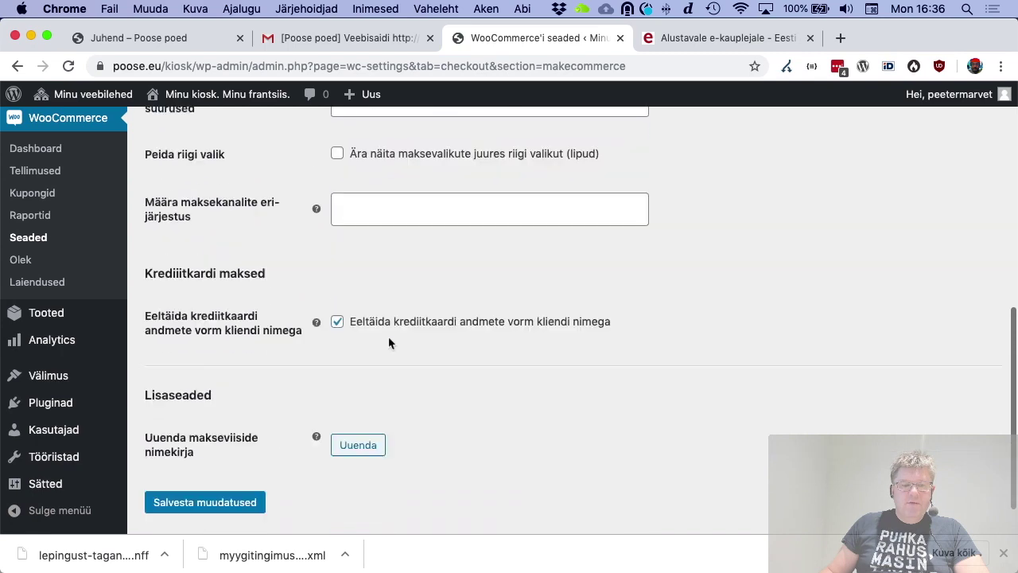
scroll(334, 381, down, 2)
click(215, 452)
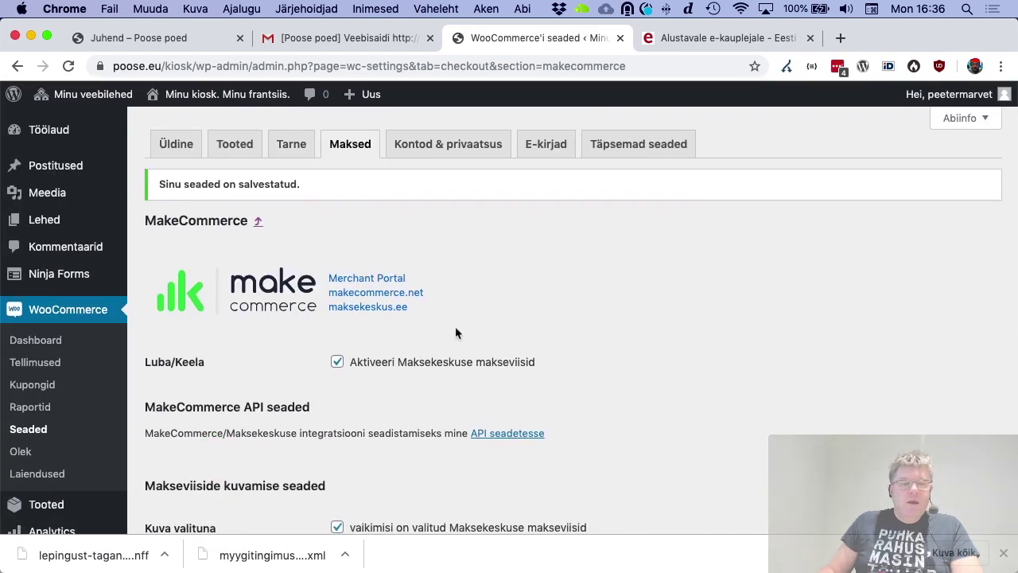
Enable the Omniva pakiautomaat (MC) shipping method and save it
click(290, 147)
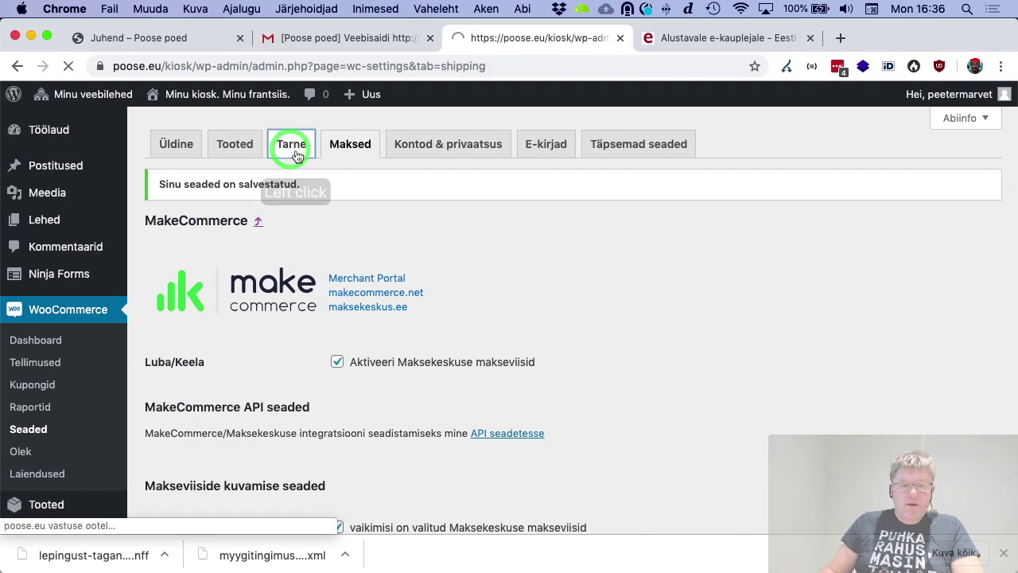
scroll(252, 321, down, 5)
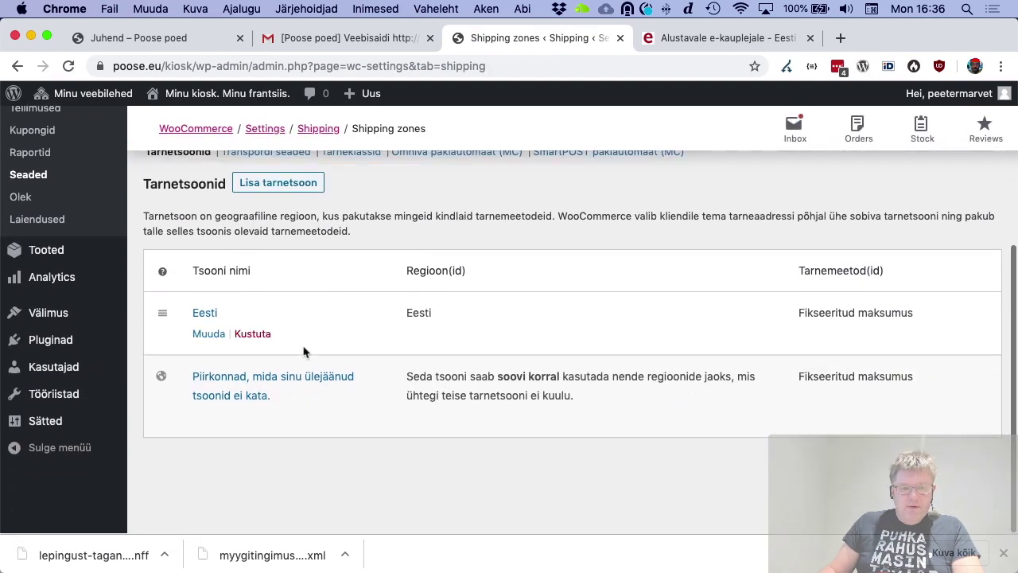
scroll(239, 326, up, 5)
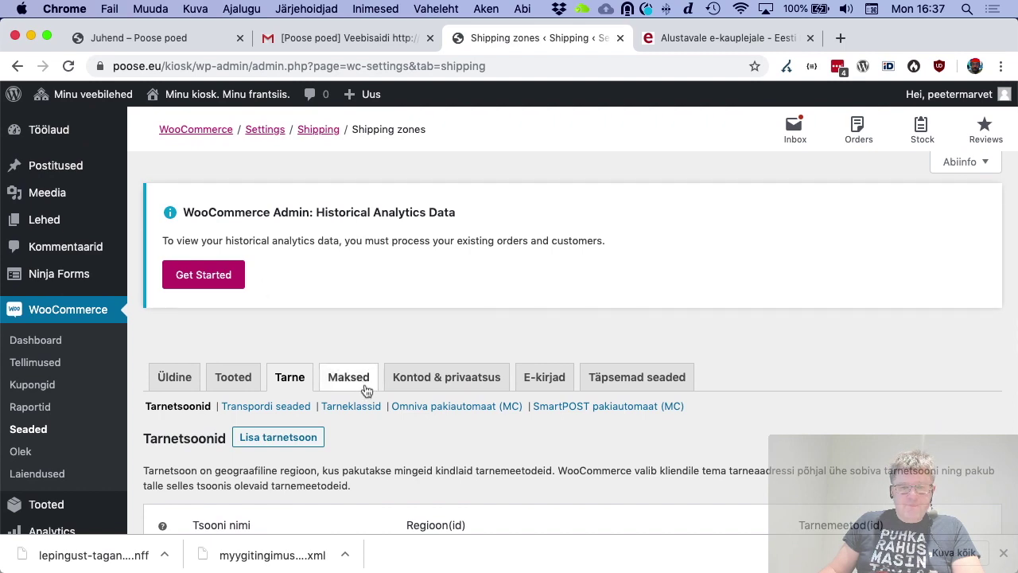
click(433, 406)
scroll(361, 293, down, 3)
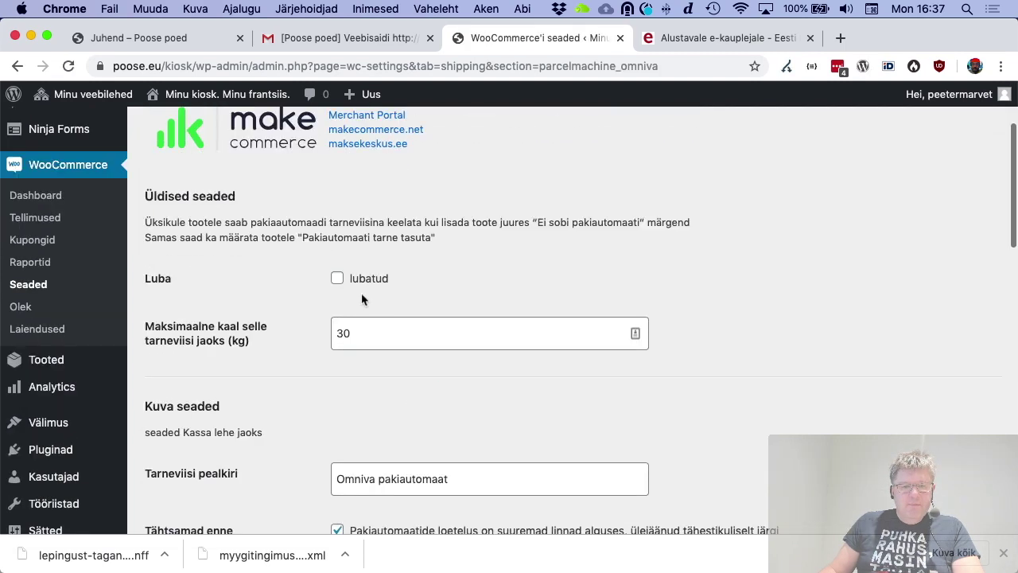
click(337, 278)
scroll(352, 348, down, 15)
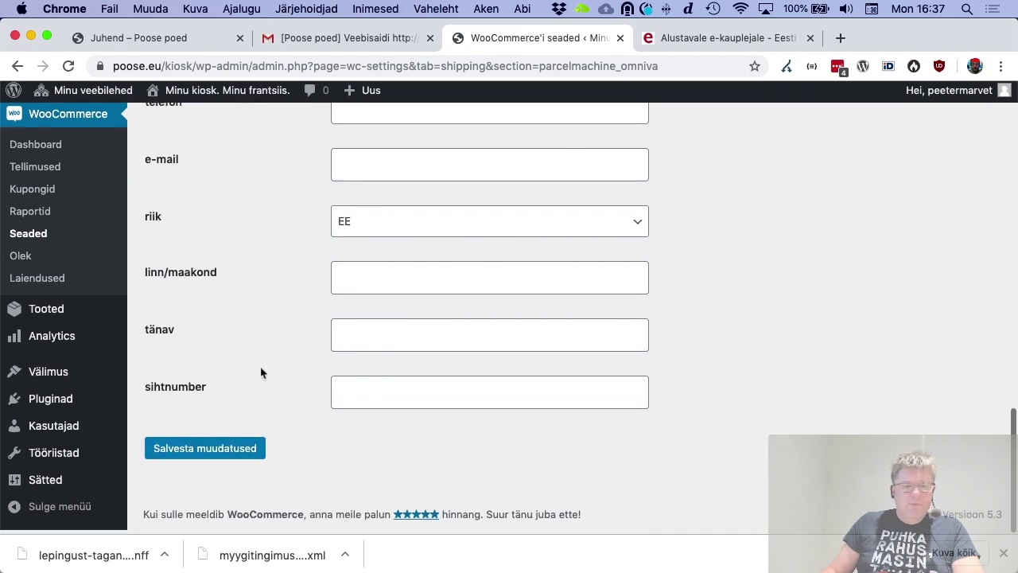
click(231, 450)
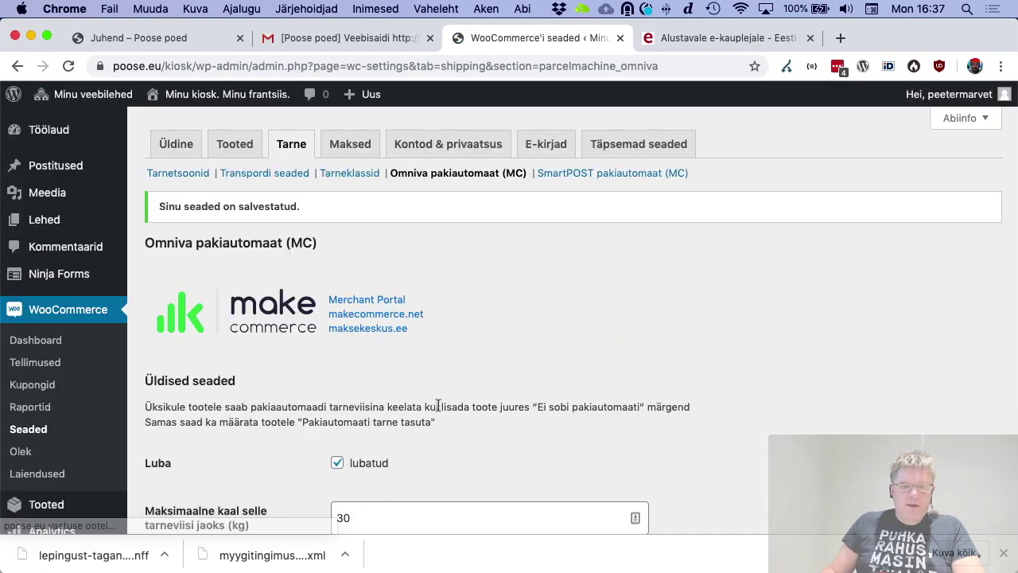
Enable the SmartPOST pakiautomaat (MC) shipping method and save it
click(604, 178)
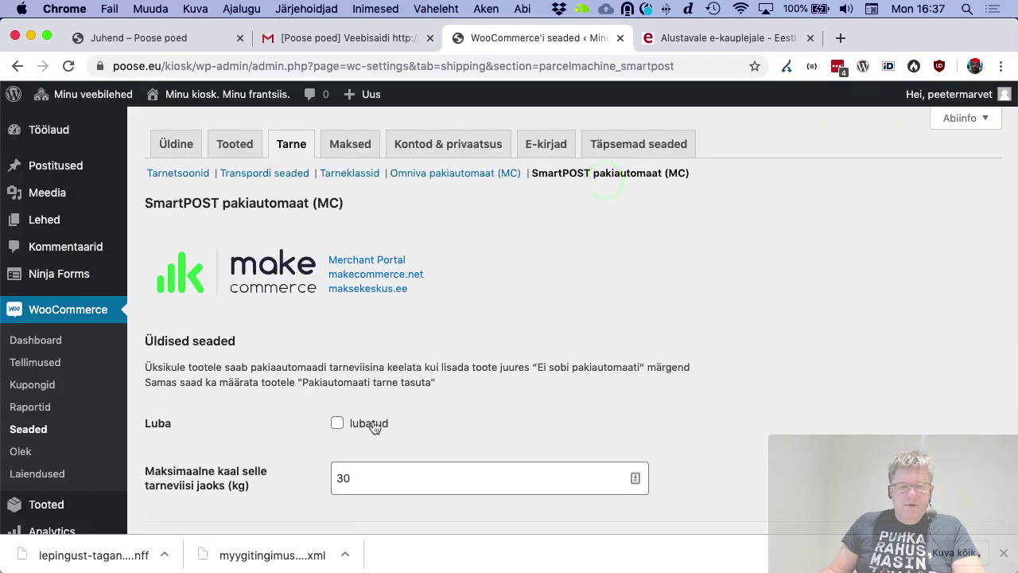
click(372, 424)
scroll(371, 420, down, 15)
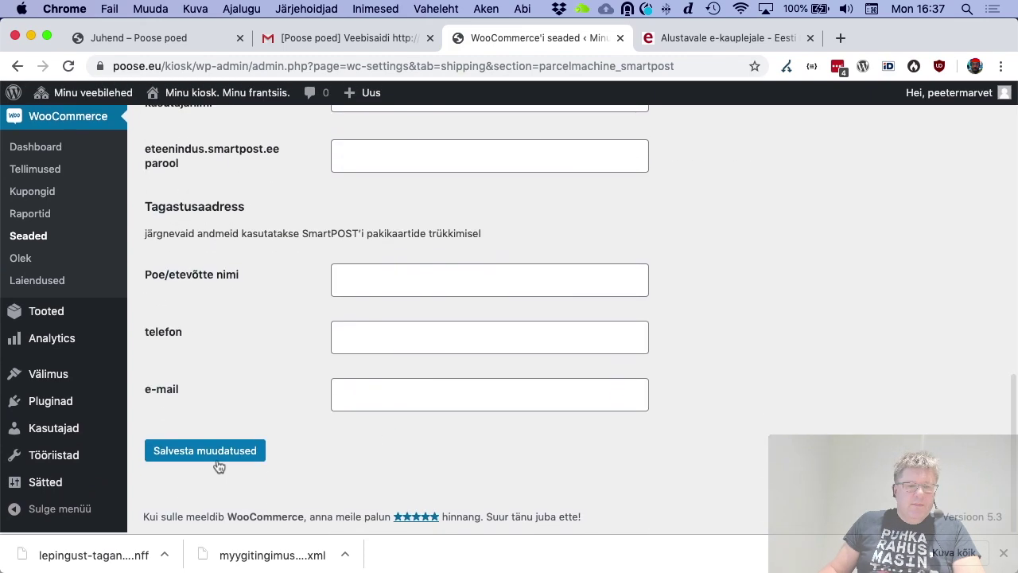
click(220, 464)
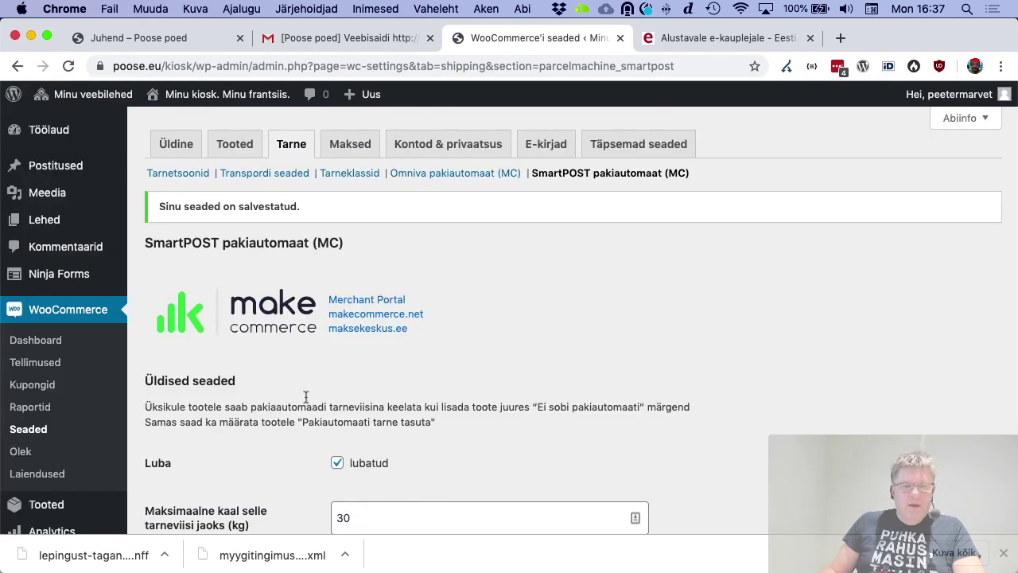
click(191, 173)
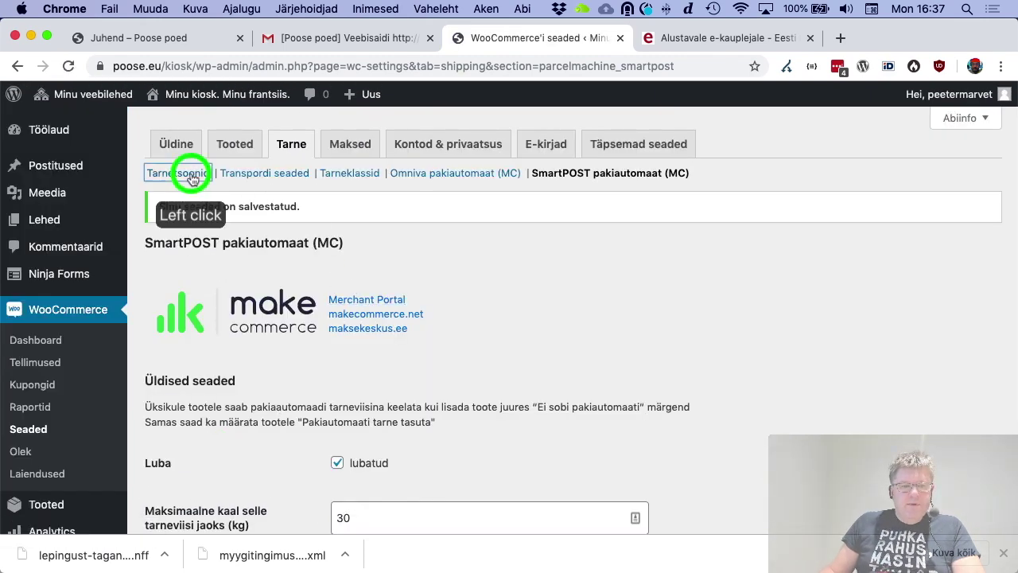
Add the Omniva and SmartPOST parcel machine methods to the Eesti shipping zone
scroll(320, 373, down, 5)
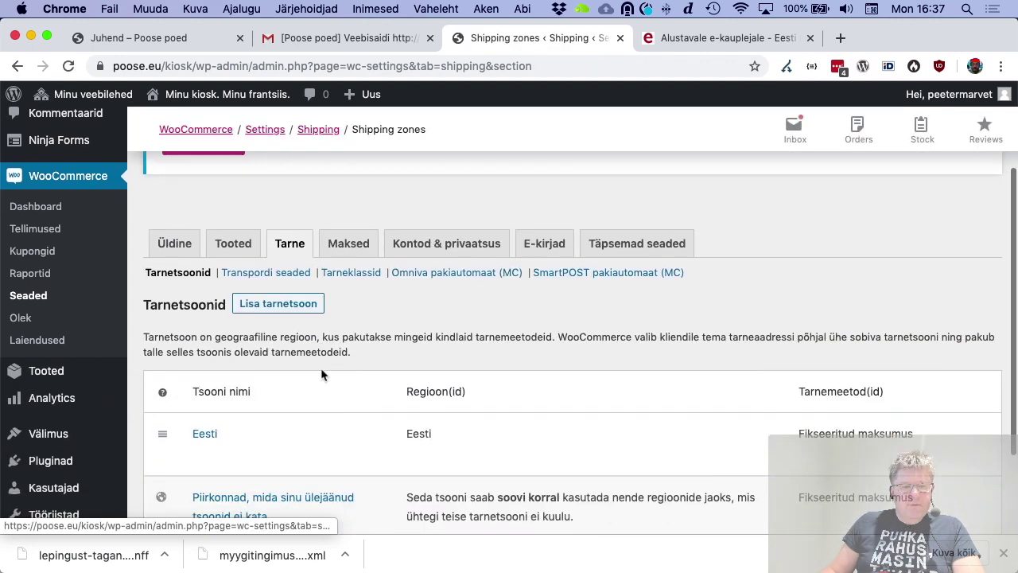
click(213, 383)
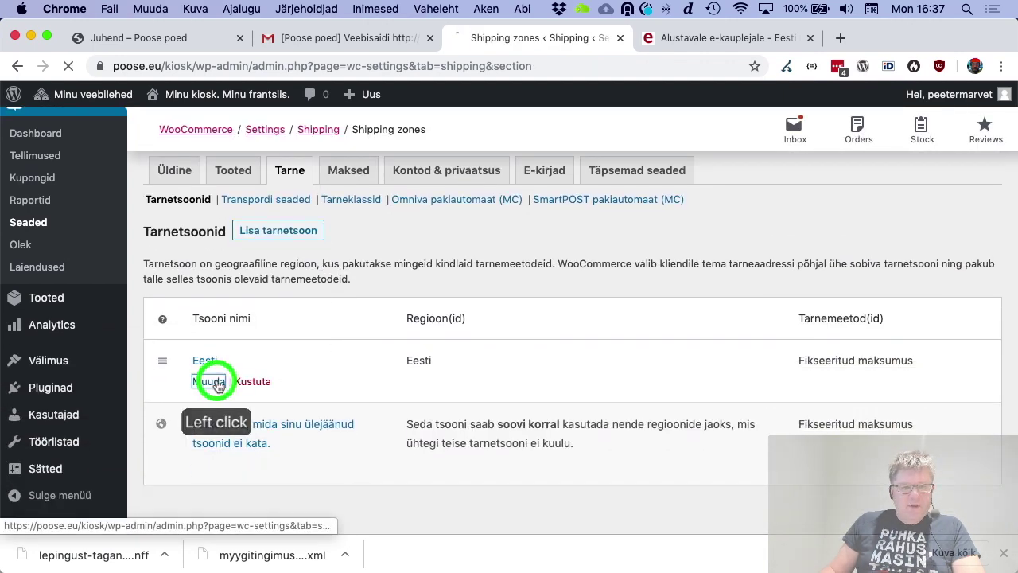
scroll(391, 362, down, 5)
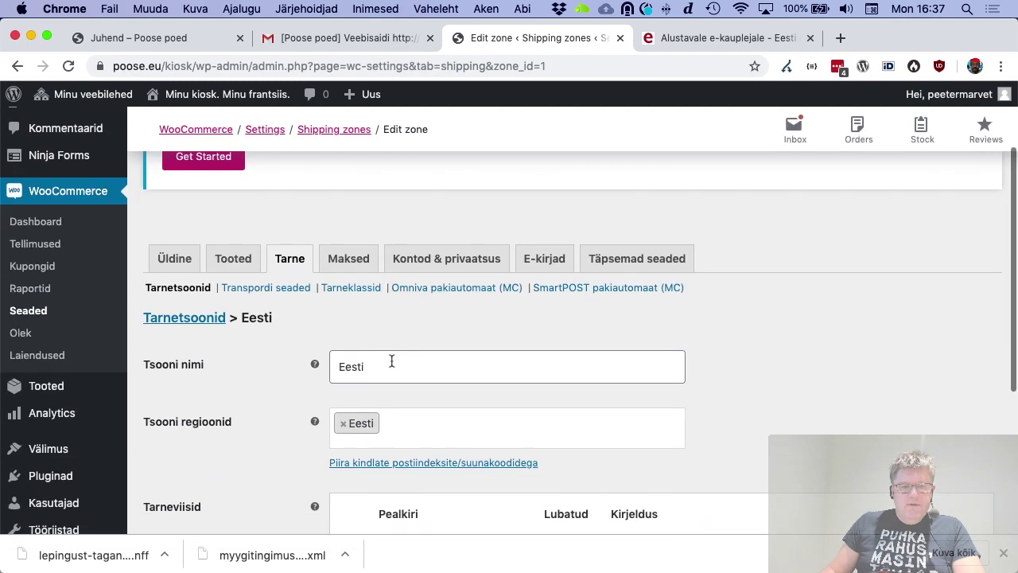
mouse_move(481, 299)
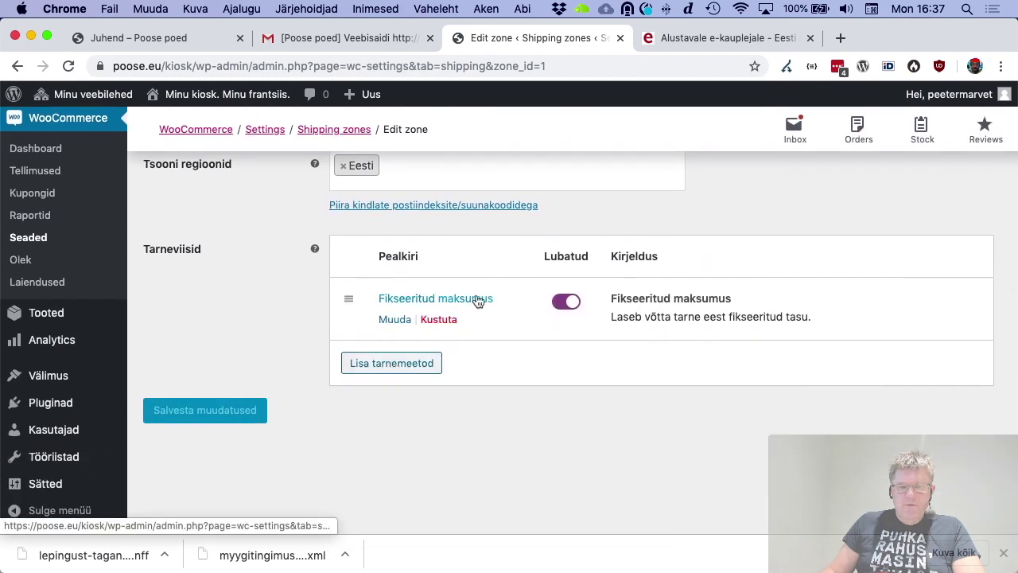
click(416, 368)
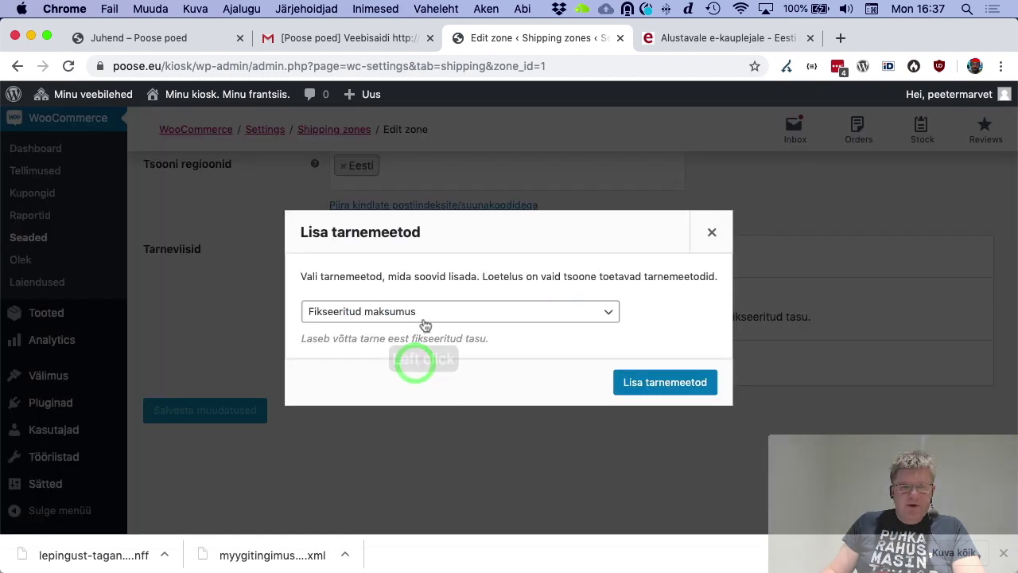
click(424, 310)
click(424, 353)
click(665, 382)
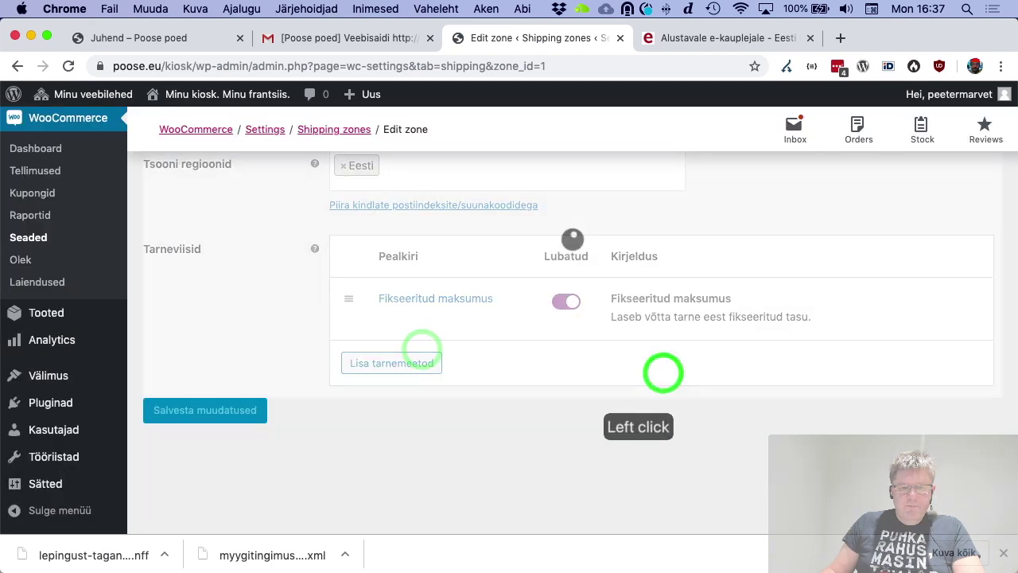
click(421, 426)
click(423, 311)
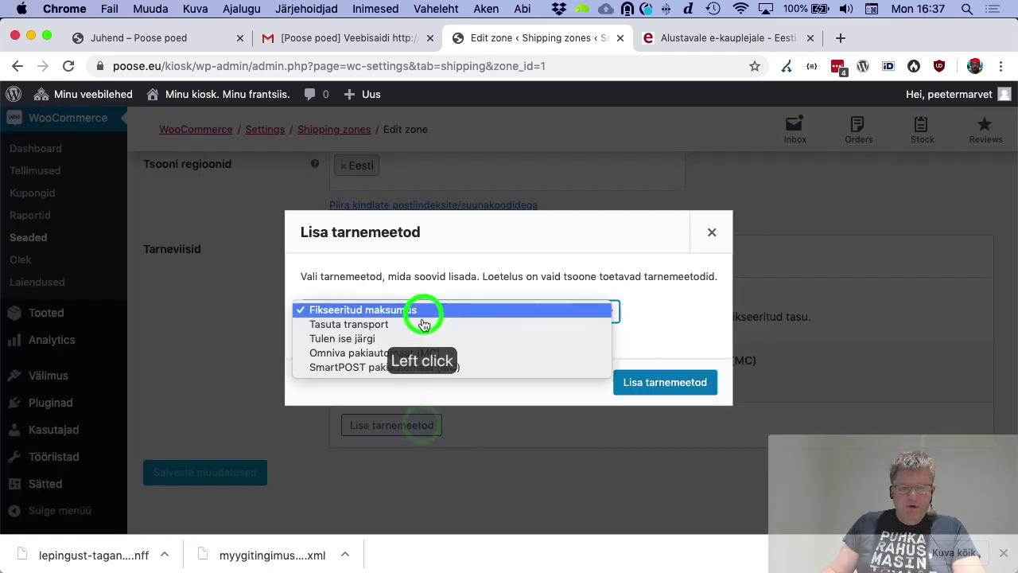
click(424, 366)
click(671, 381)
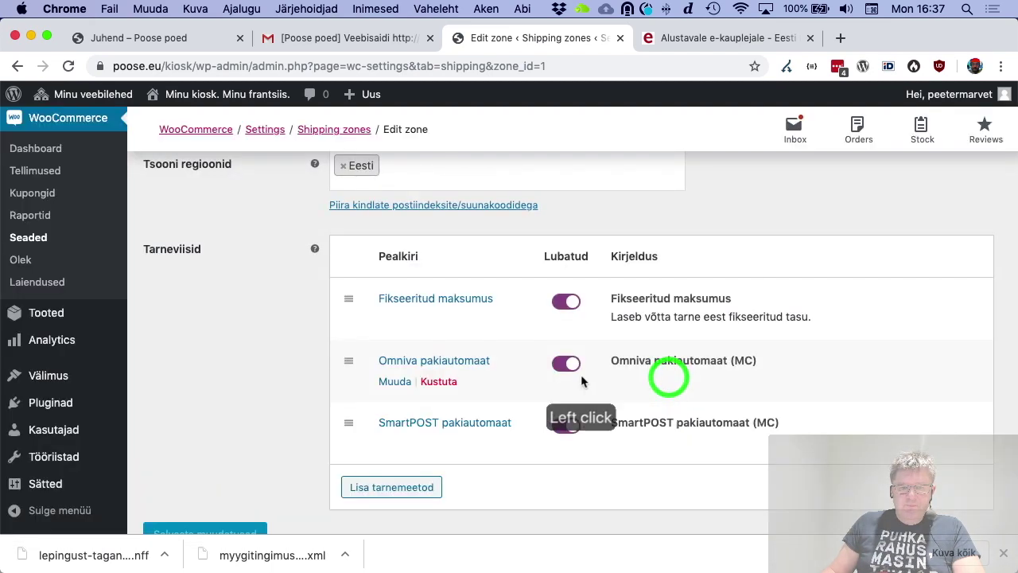
Turn off Fikseeritud maksumus in the Eesti zone and save the zone
click(570, 307)
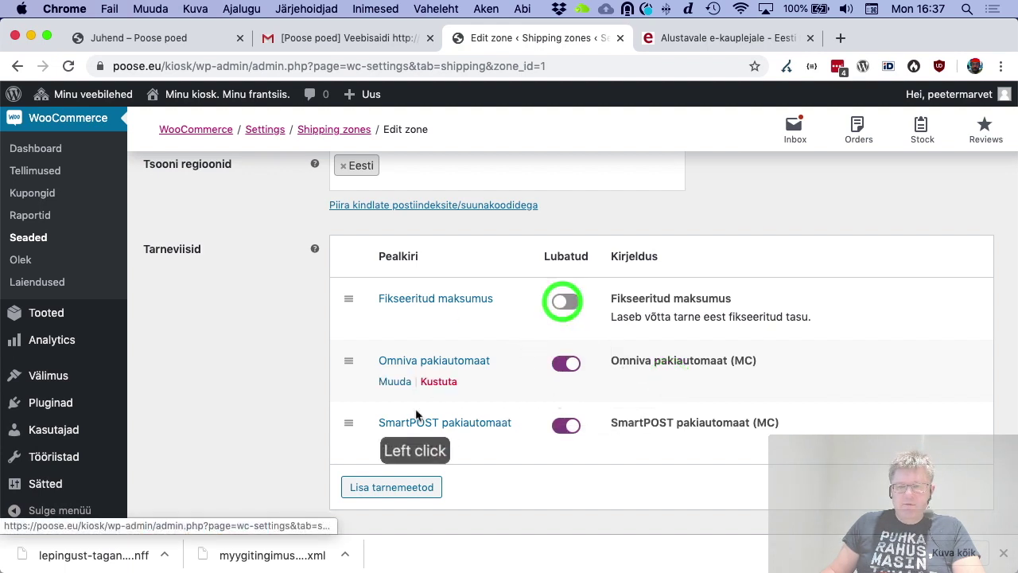
scroll(284, 489, down, 3)
click(230, 415)
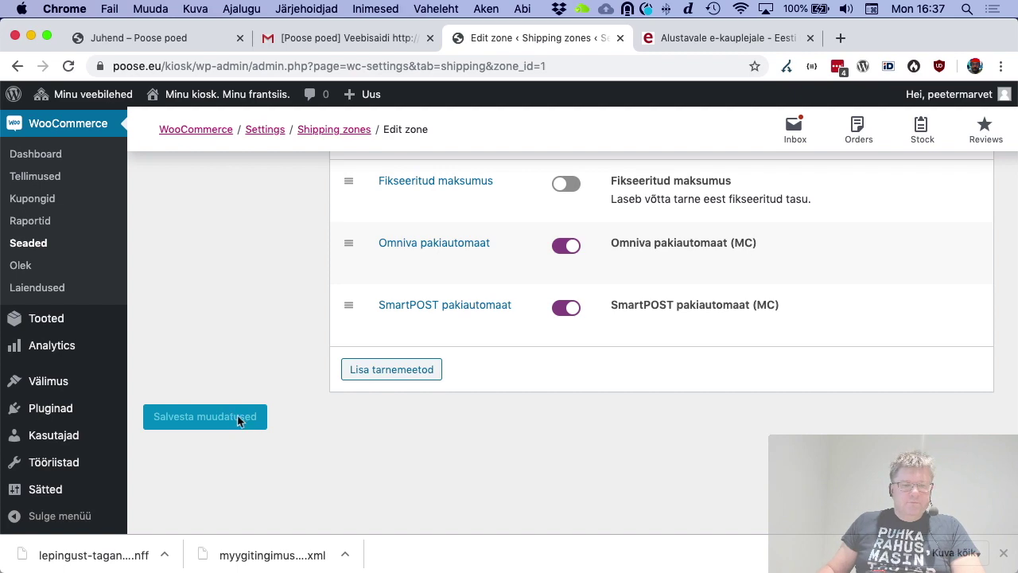
scroll(242, 397, up, 10)
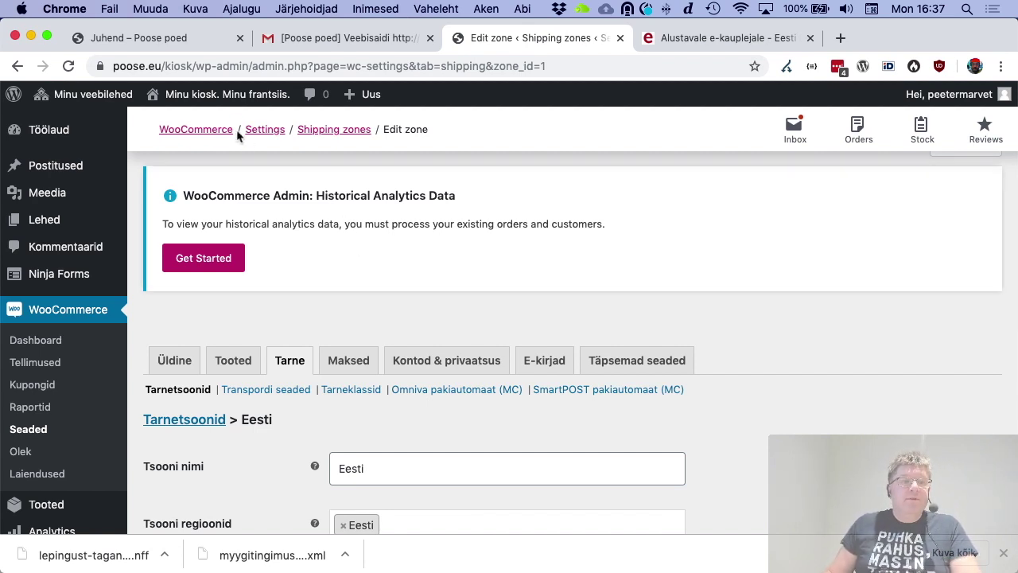
click(229, 100)
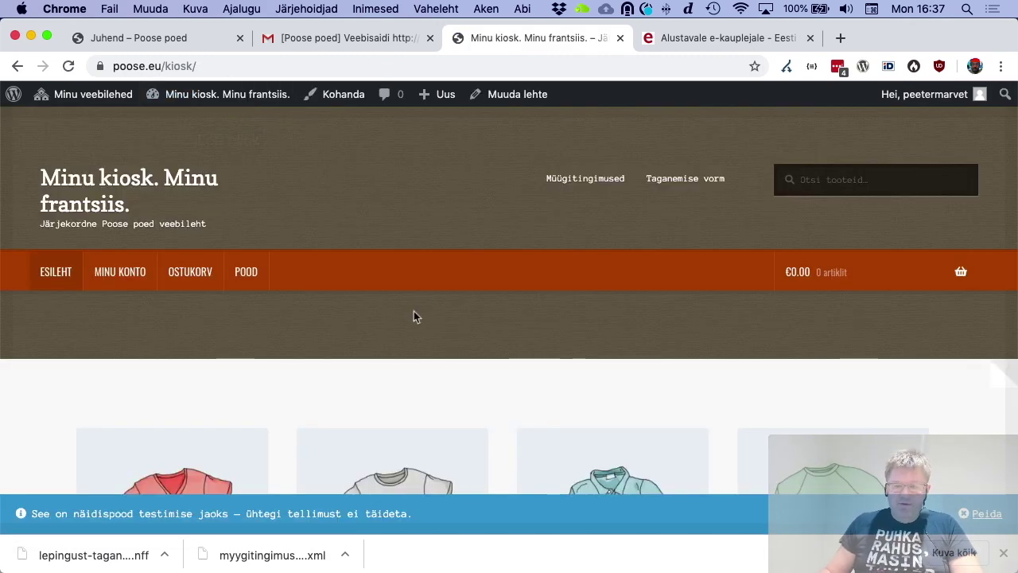
Add the Päikeseprillid sunglasses (€90.00) to the cart from its product page
scroll(424, 294, down, 10)
scroll(424, 297, down, 12)
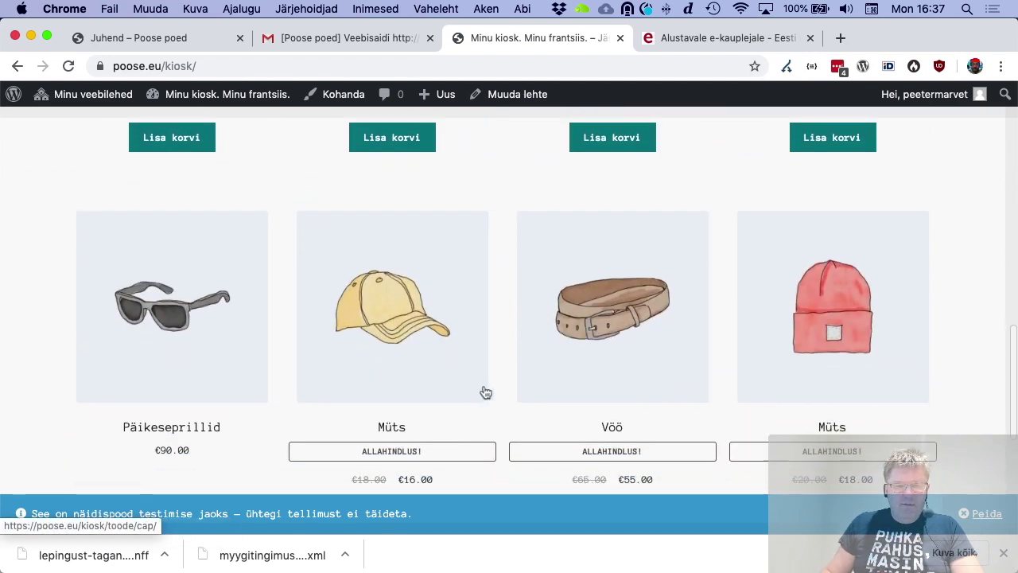
click(177, 327)
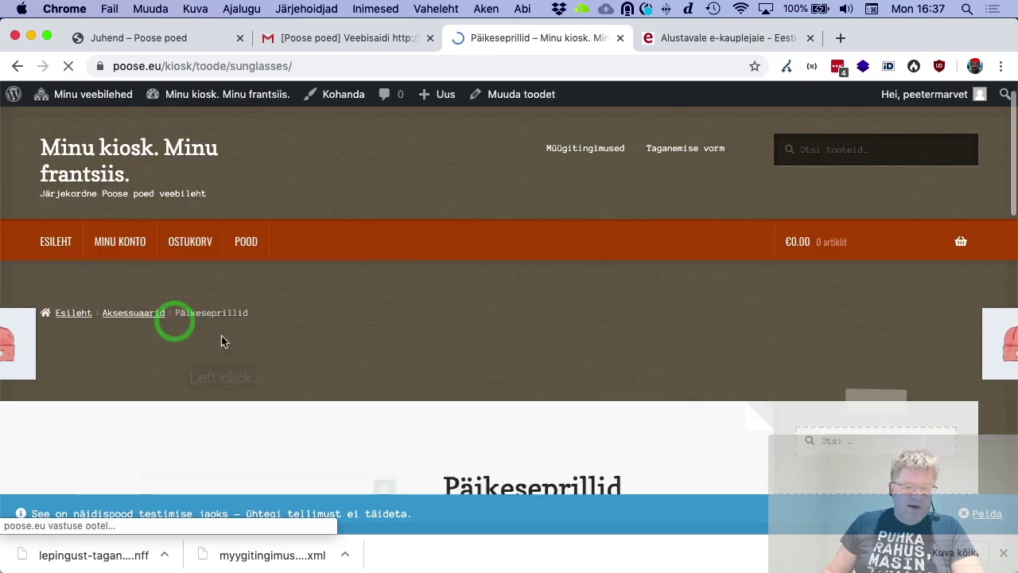
scroll(222, 333, down, 5)
scroll(227, 335, down, 5)
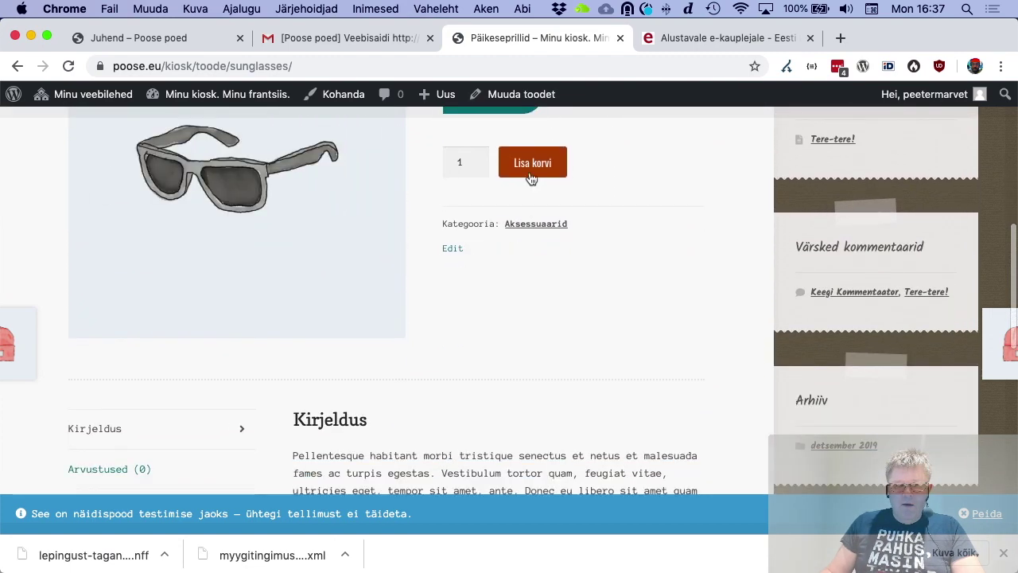
click(532, 162)
View the cart, totalling €95.00 with €5.00 parcel machine shipping
scroll(607, 363, down, 8)
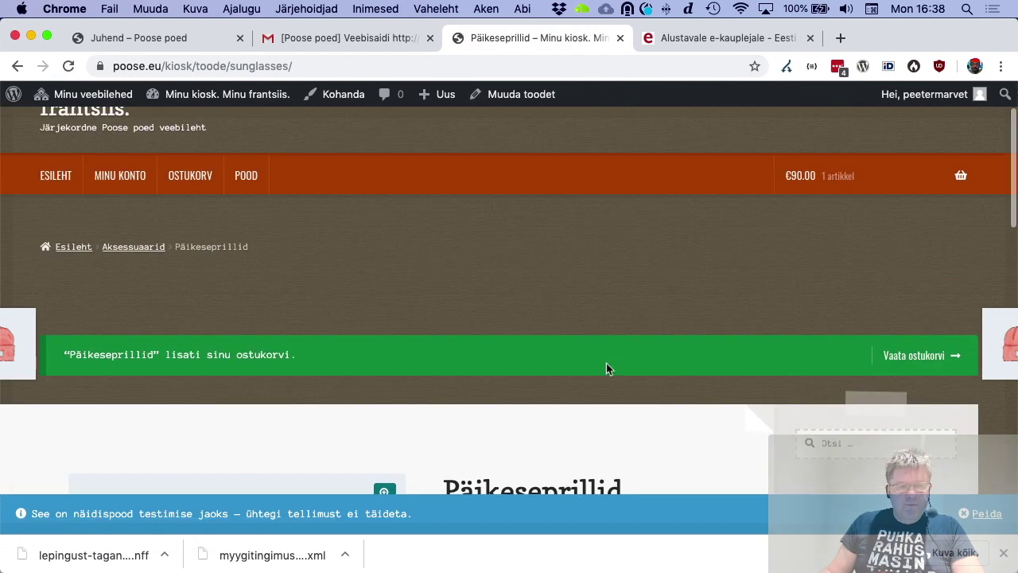
scroll(606, 366, down, 4)
scroll(834, 255, up, 10)
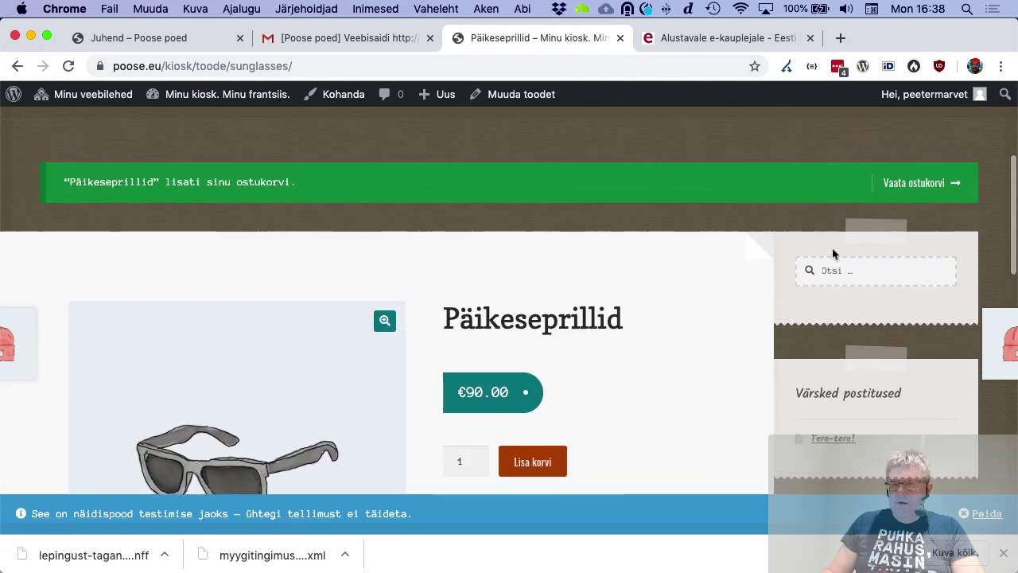
click(923, 340)
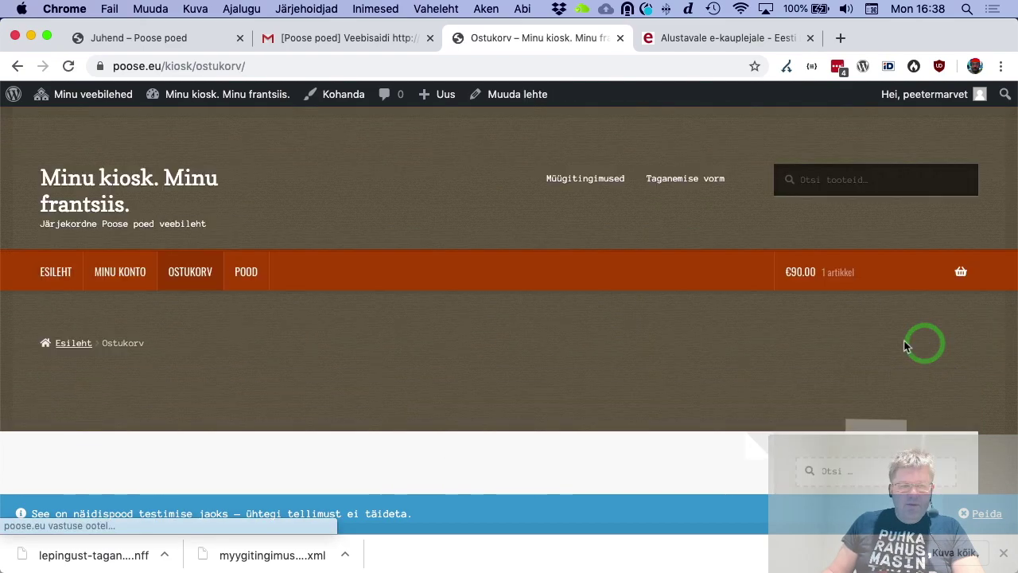
scroll(359, 346, down, 10)
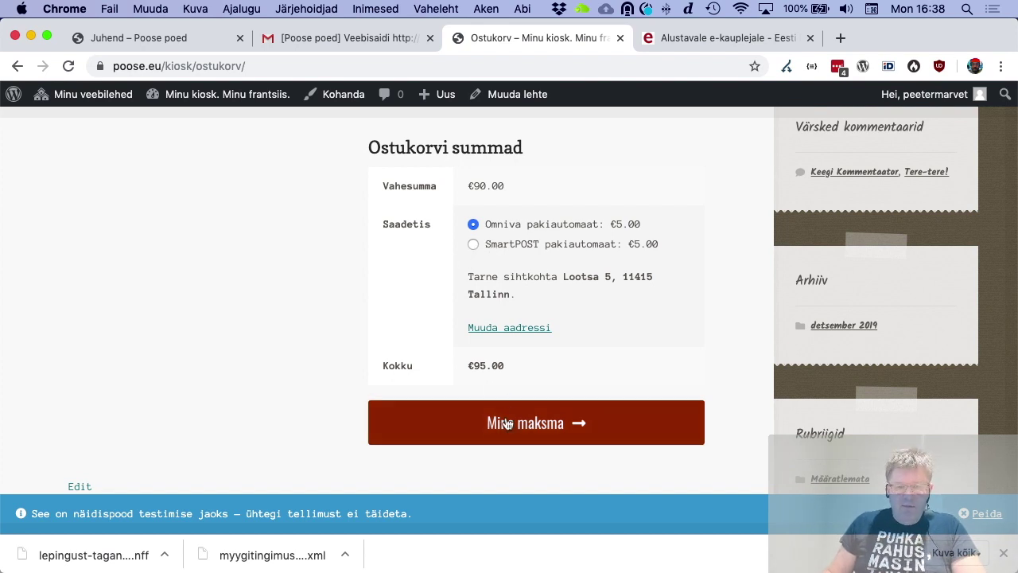
Go to checkout and select the Tallinna Järve Keskuse parcel machine
click(533, 425)
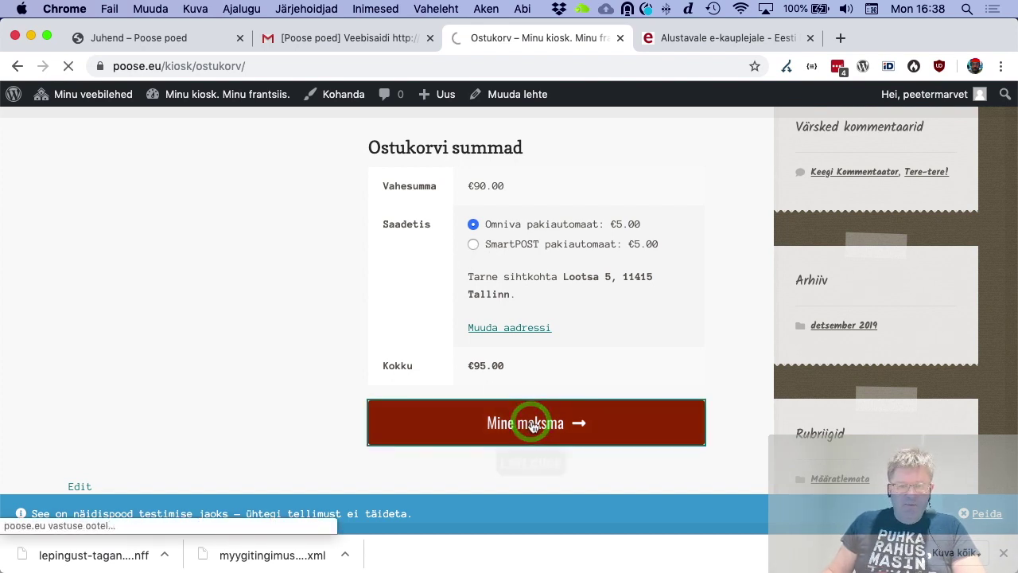
scroll(345, 366, down, 5)
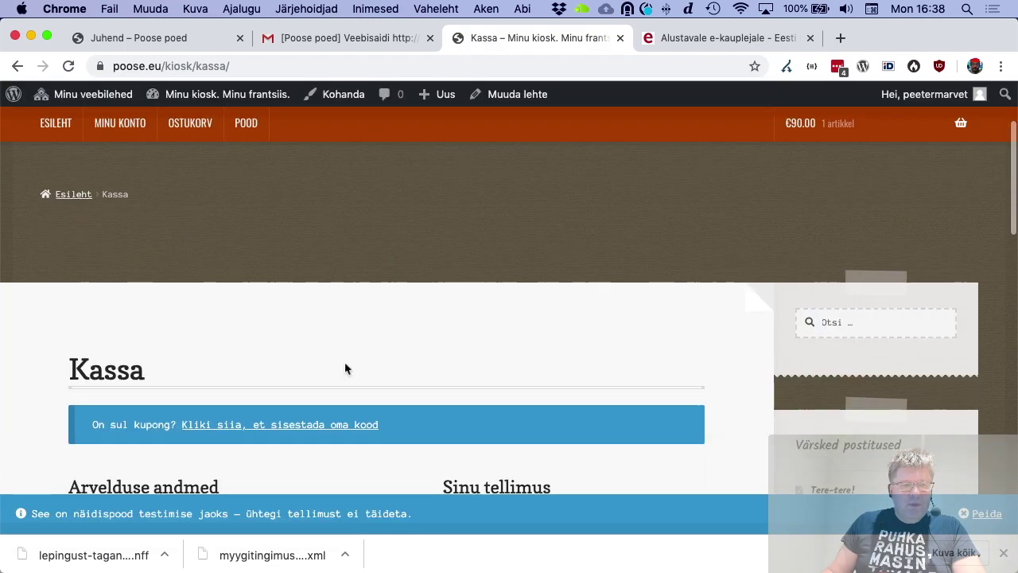
scroll(346, 367, down, 5)
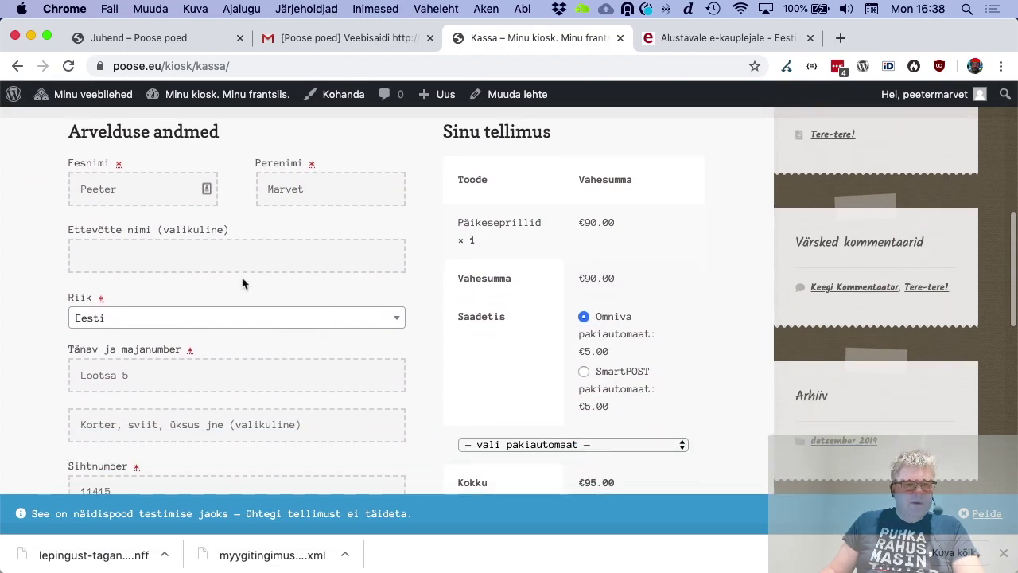
scroll(170, 257, down, 8)
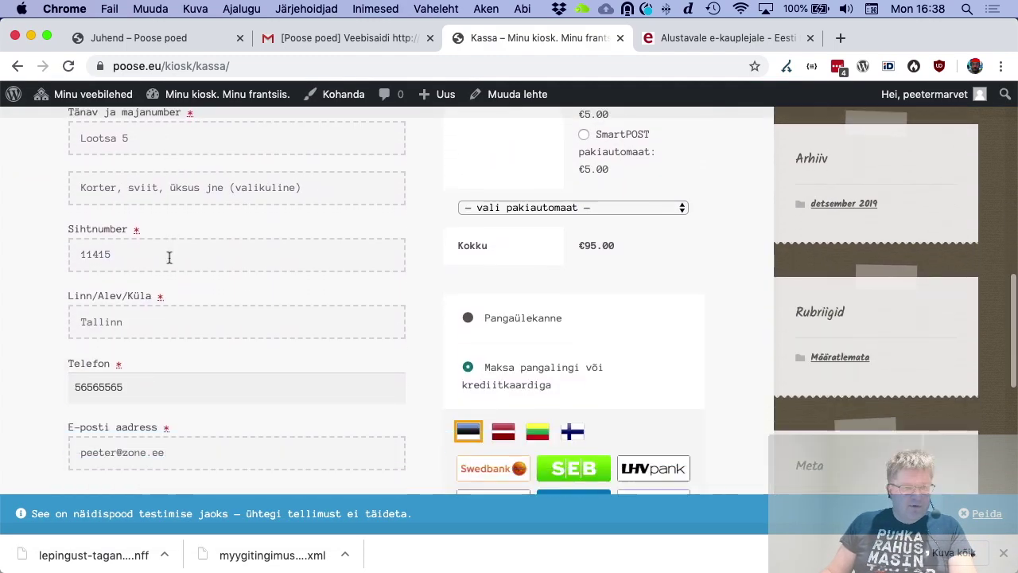
scroll(203, 307, down, 2)
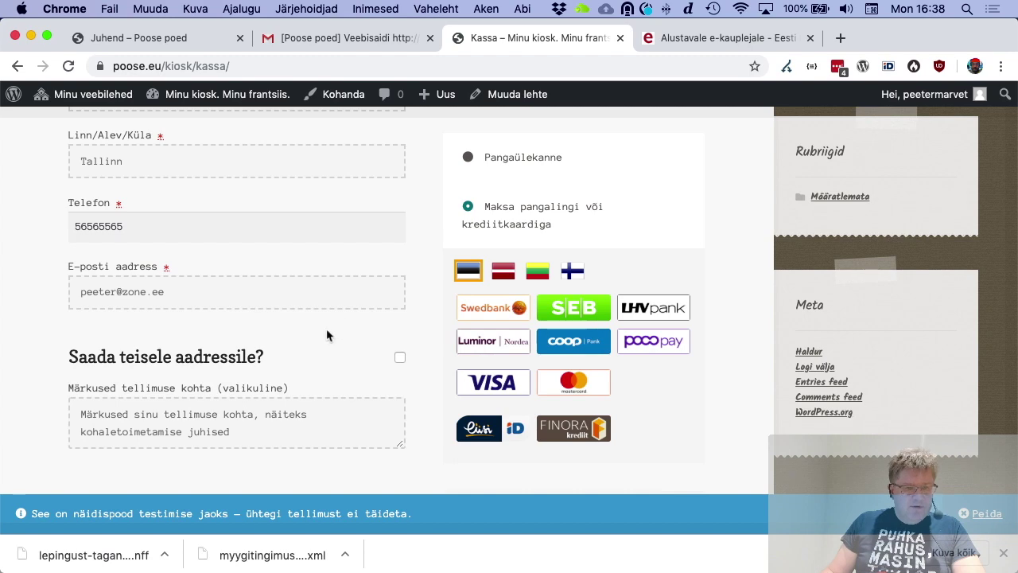
scroll(314, 340, up, 7)
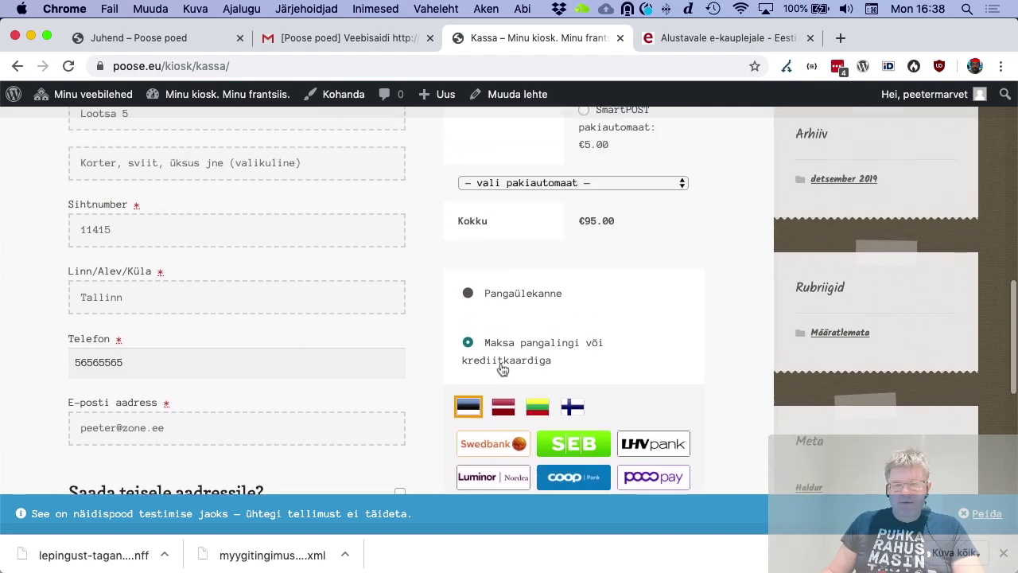
scroll(496, 327, up, 1)
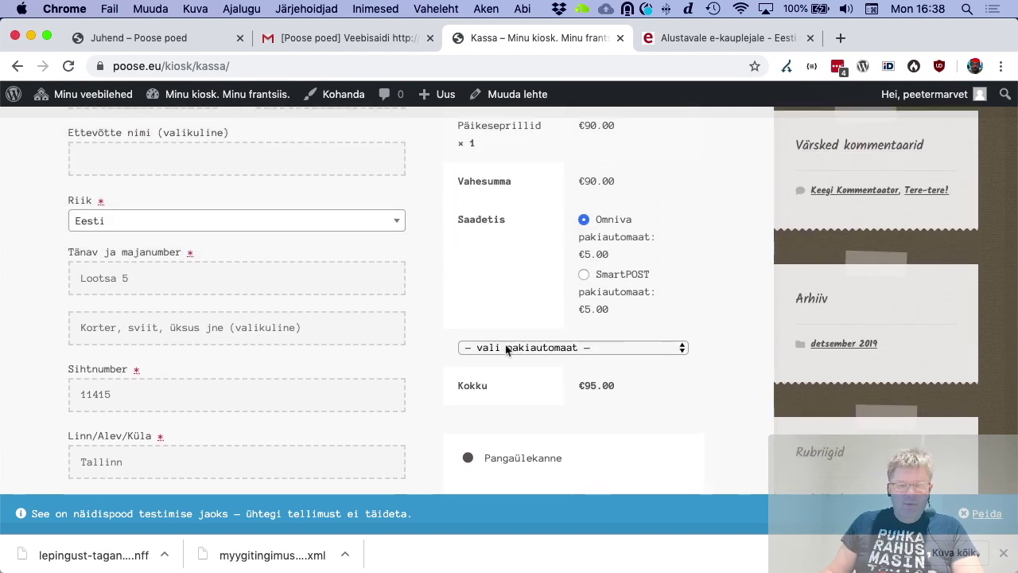
click(506, 348)
scroll(535, 375, down, 5)
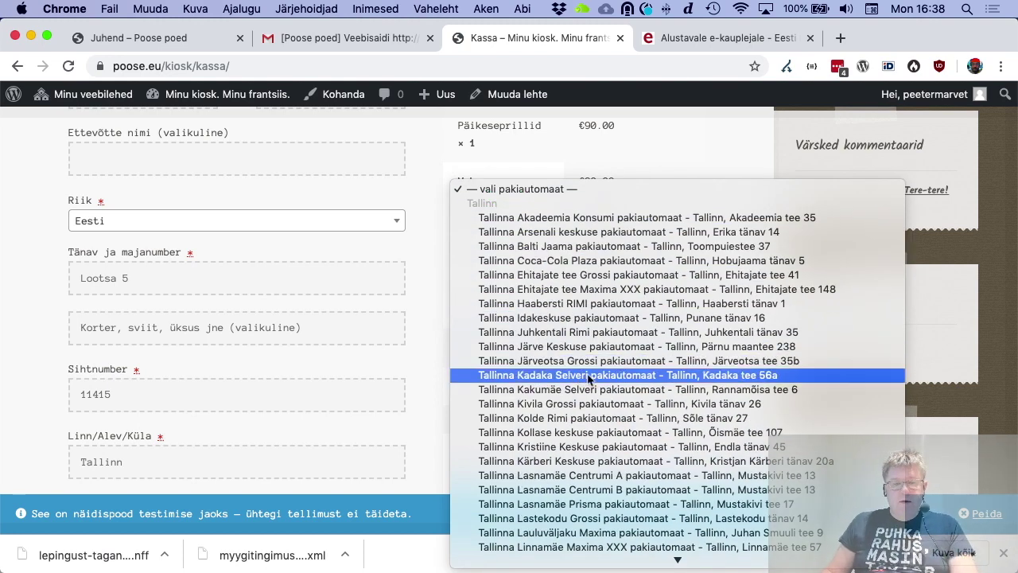
scroll(589, 380, down, 6)
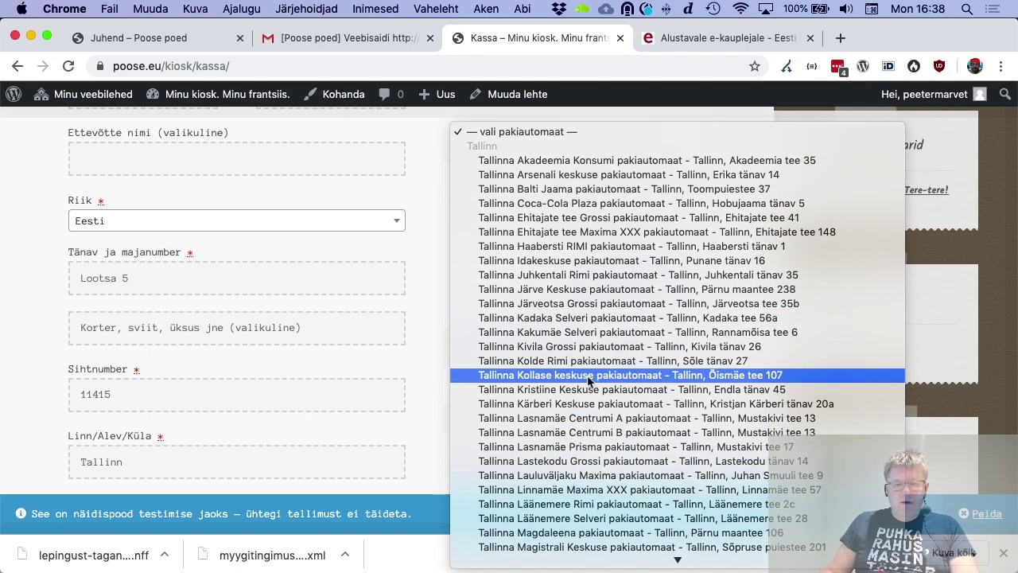
scroll(589, 381, down, 10)
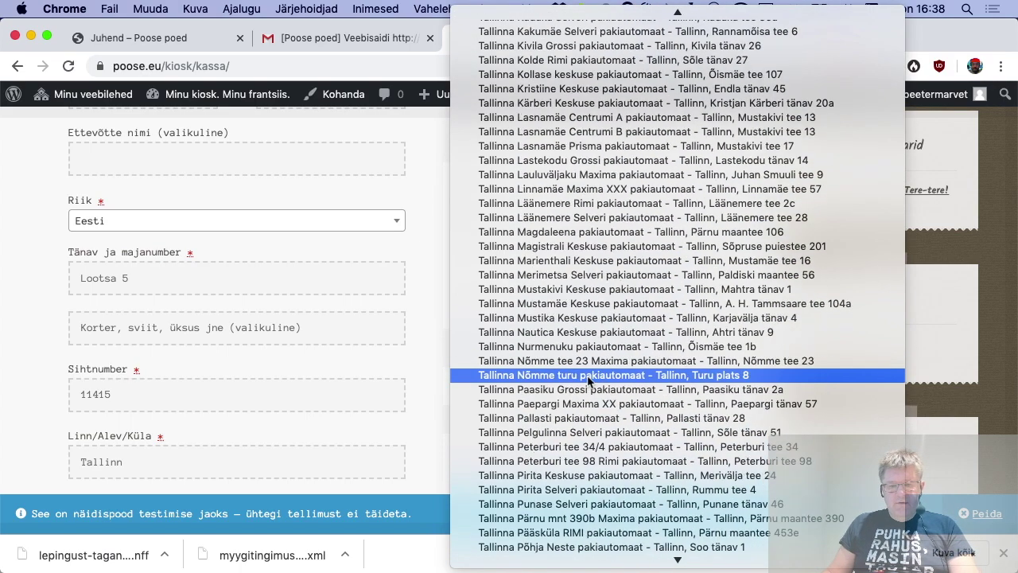
scroll(588, 374, up, 10)
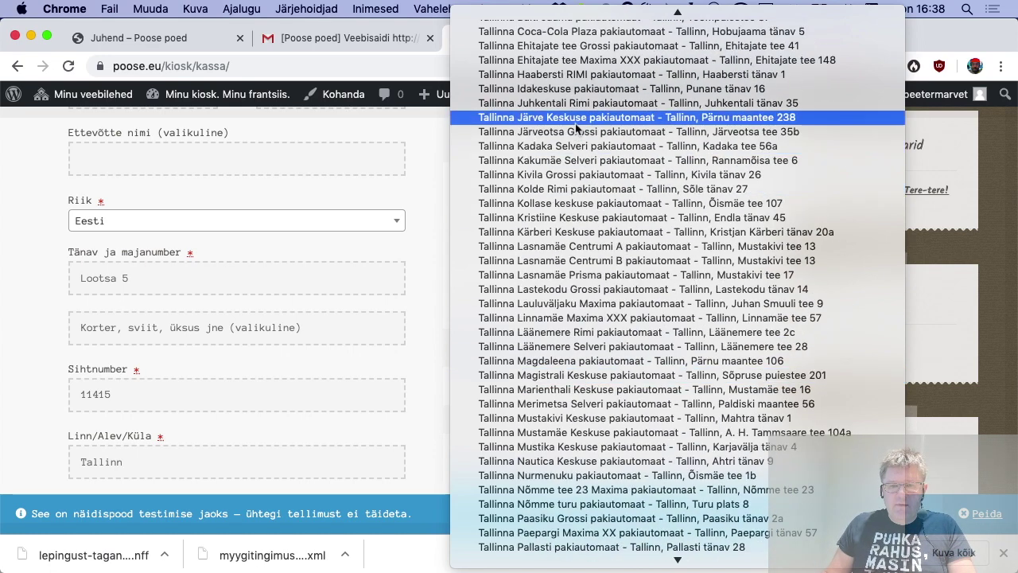
click(576, 123)
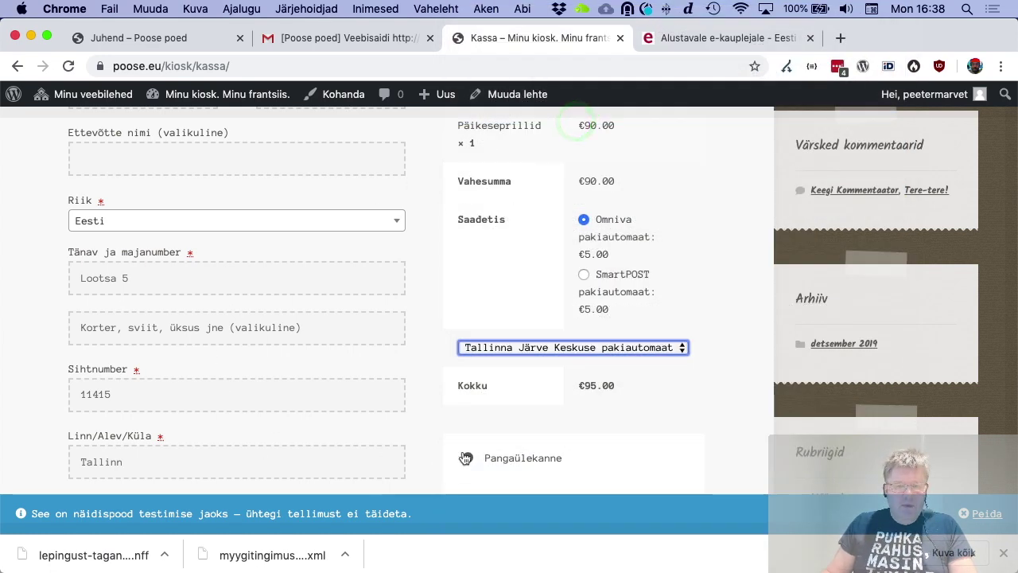
Choose LHV pank as the payment bank and submit the order
scroll(487, 434, down, 2)
scroll(494, 398, down, 1)
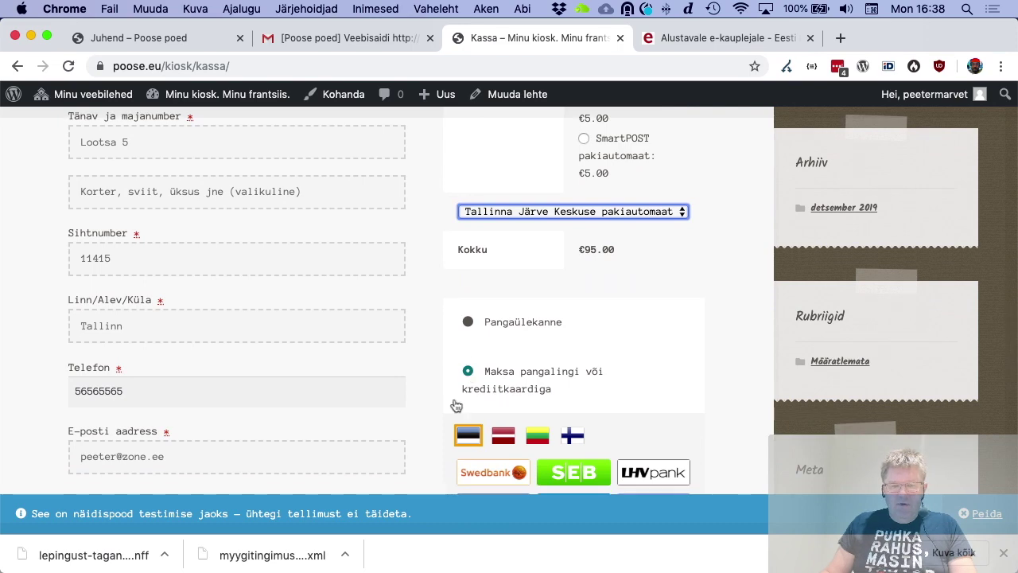
scroll(456, 406, down, 2)
click(502, 360)
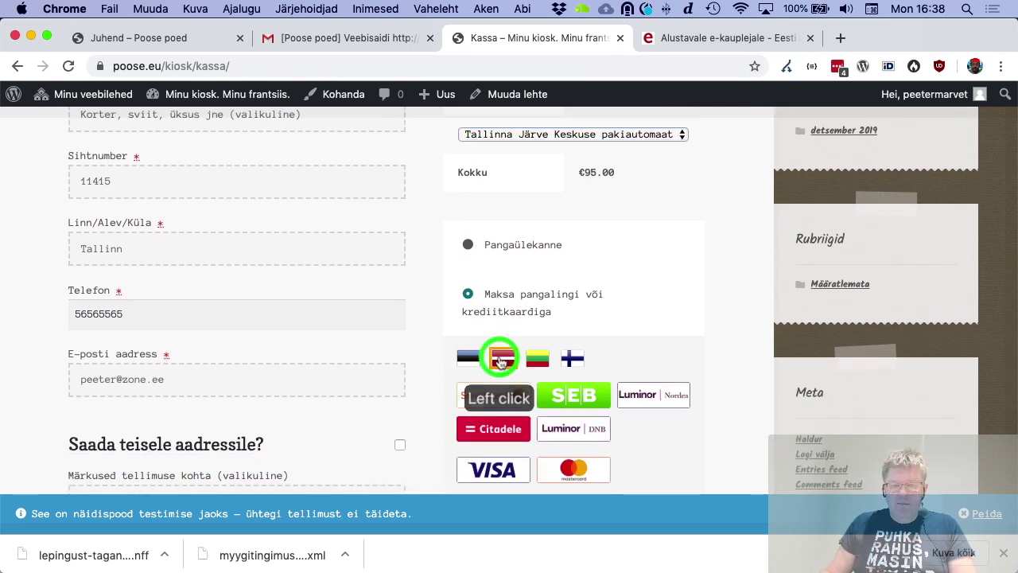
click(468, 358)
scroll(436, 380, down, 2)
scroll(436, 380, down, 2)
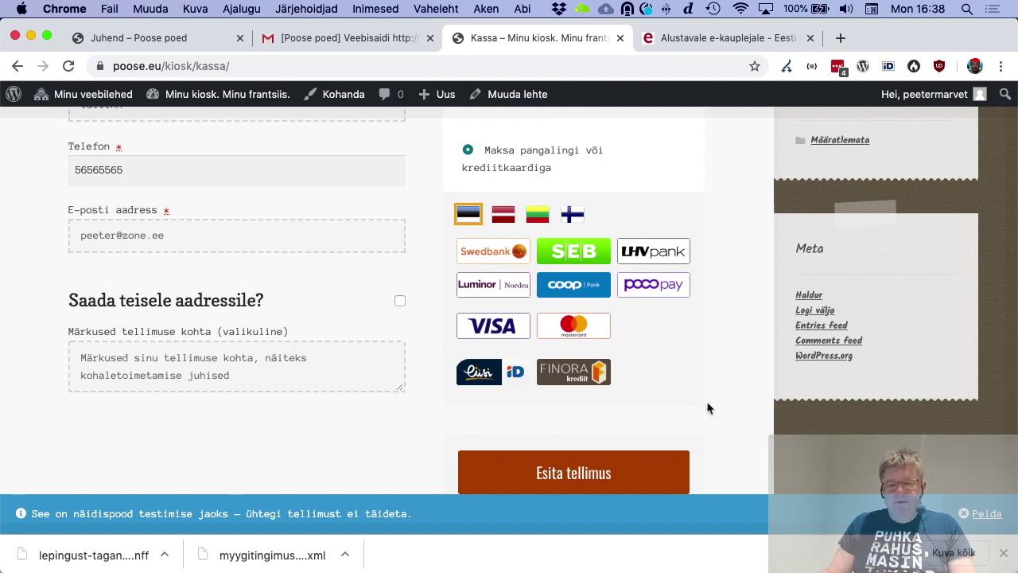
click(652, 240)
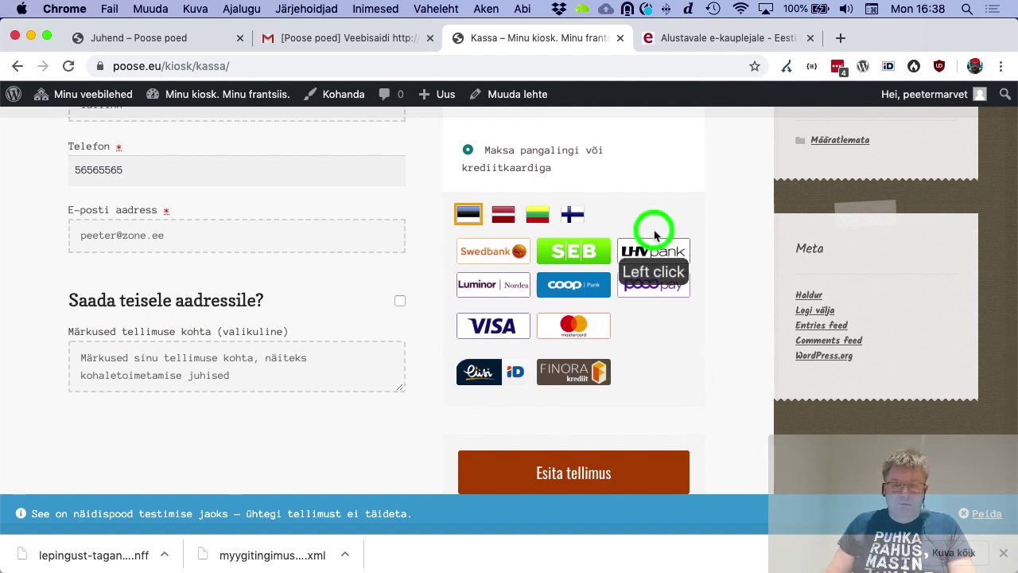
scroll(576, 375, down, 3)
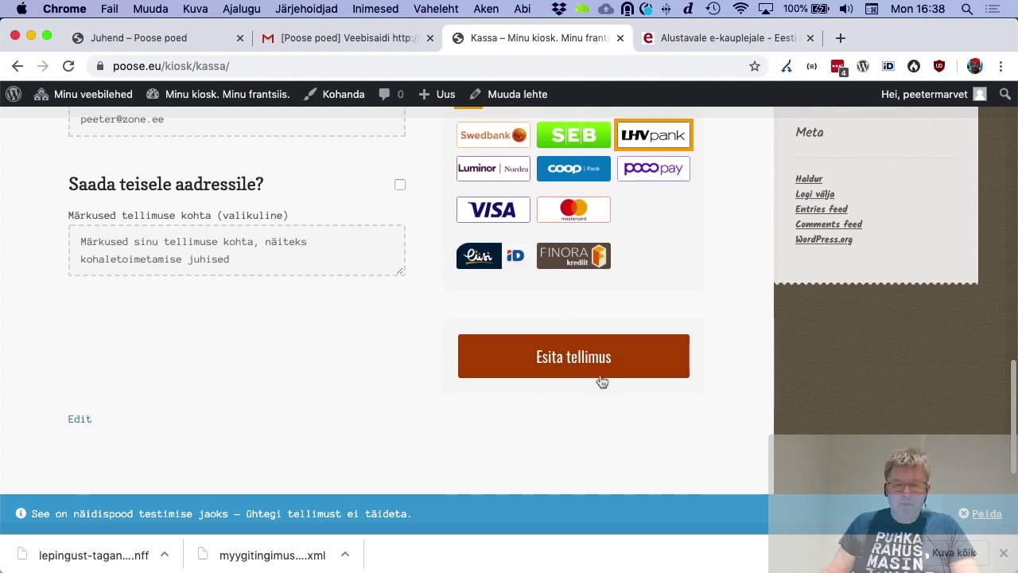
click(599, 363)
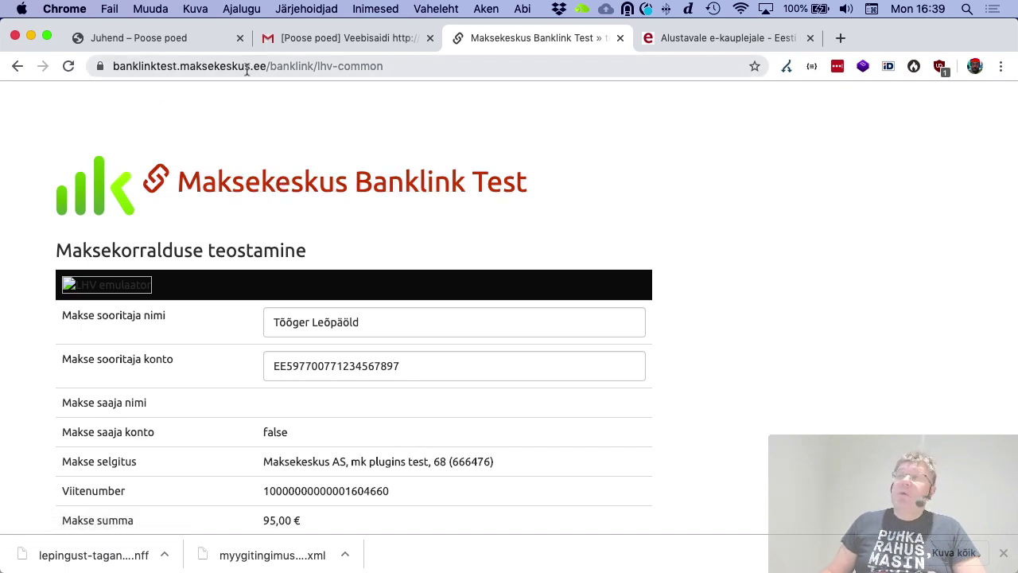
Confirm the 95,00 € LHV test payment with Soorita makse
scroll(341, 209, down, 3)
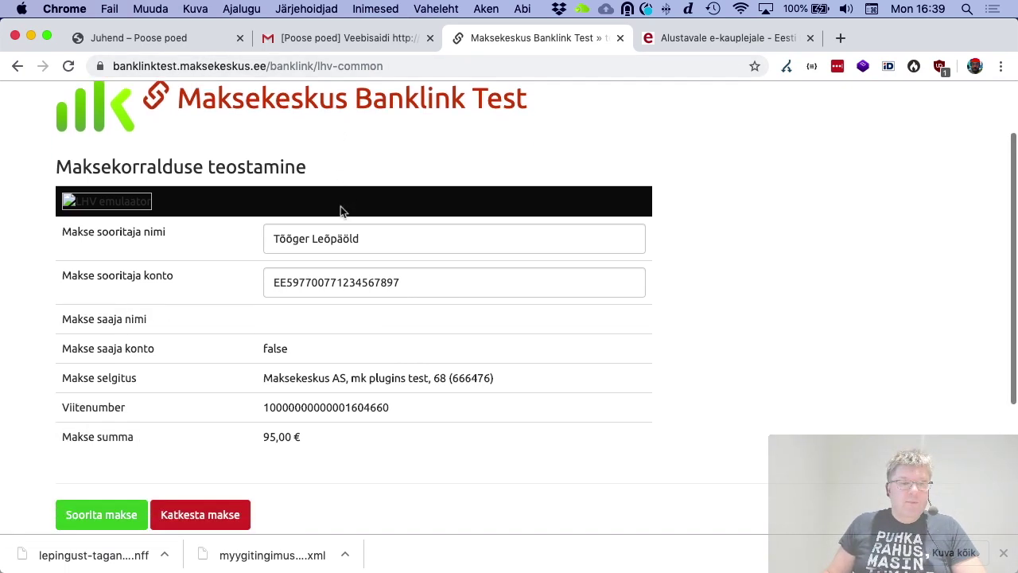
drag(364, 198, 266, 194)
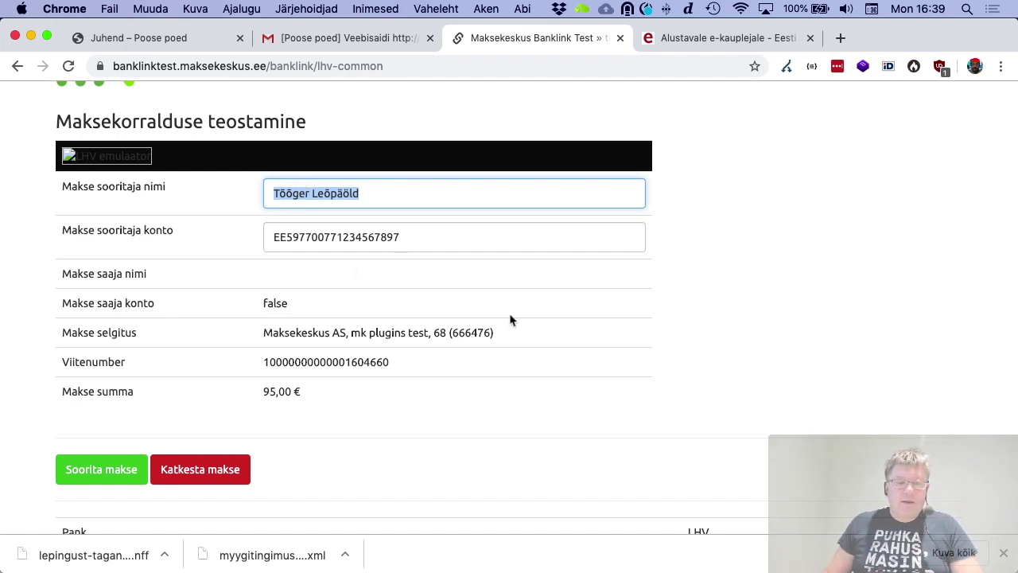
scroll(234, 355, down, 5)
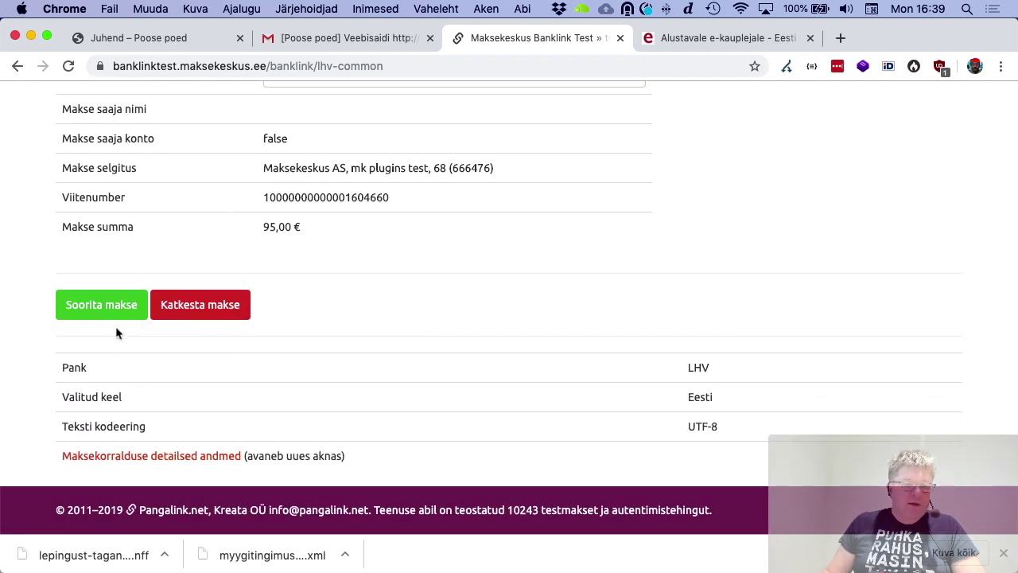
click(102, 306)
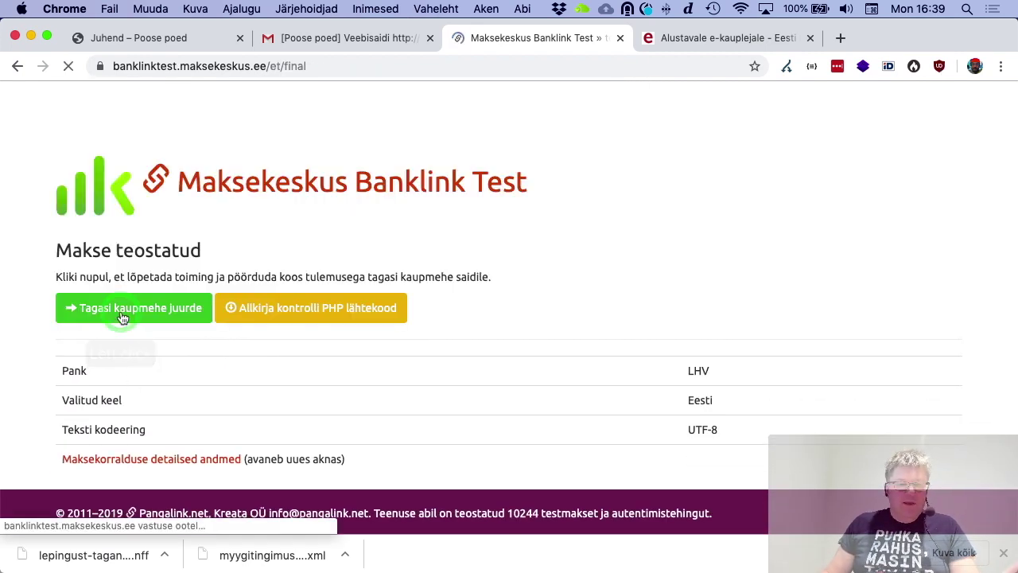
Return to the shop and review the €95.00 order-received page
click(164, 315)
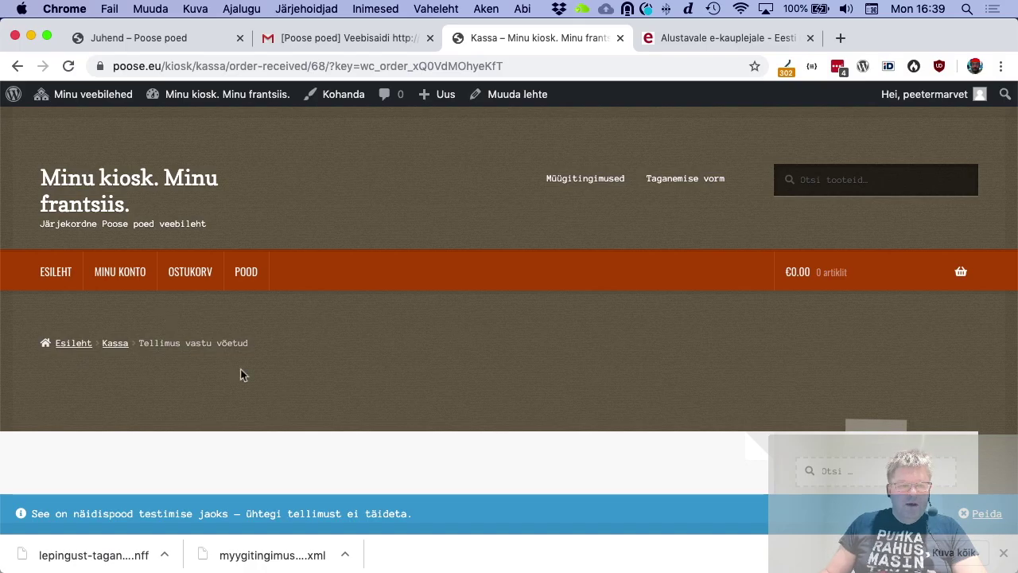
scroll(242, 374, down, 5)
scroll(242, 374, down, 8)
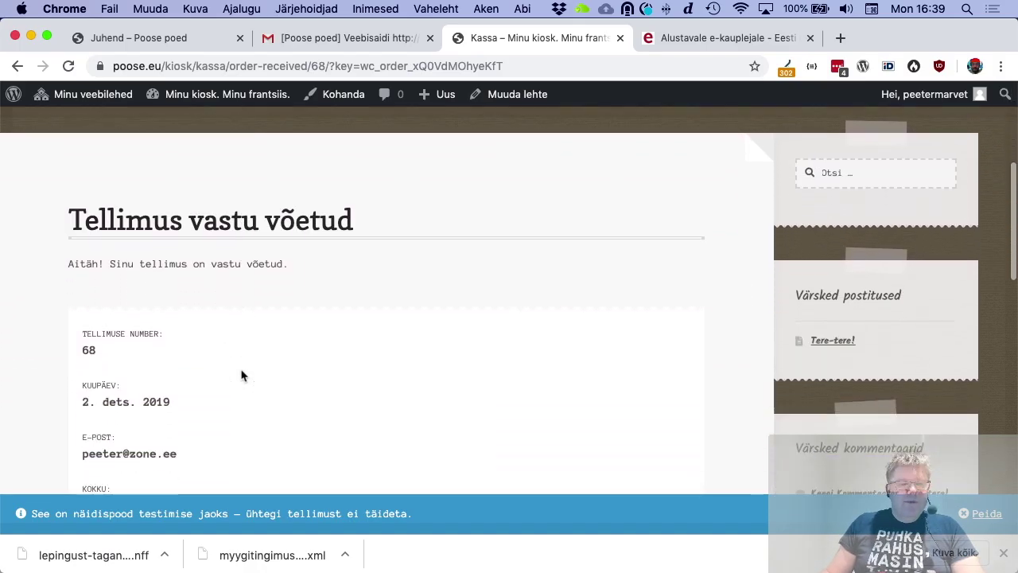
scroll(242, 371, down, 7)
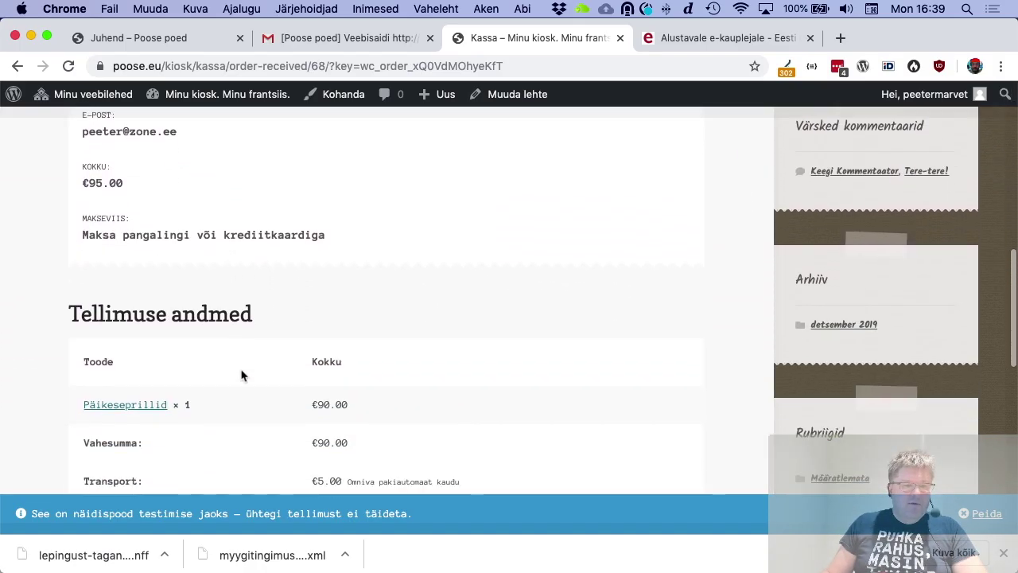
scroll(241, 374, up, 20)
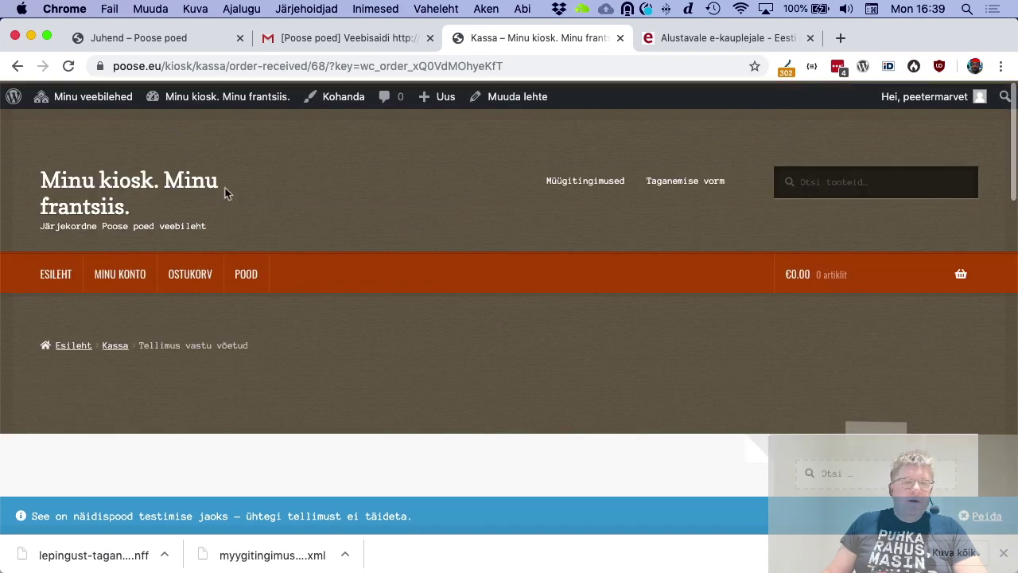
Open the WooCommerce Tellimused orders list in the admin
click(228, 94)
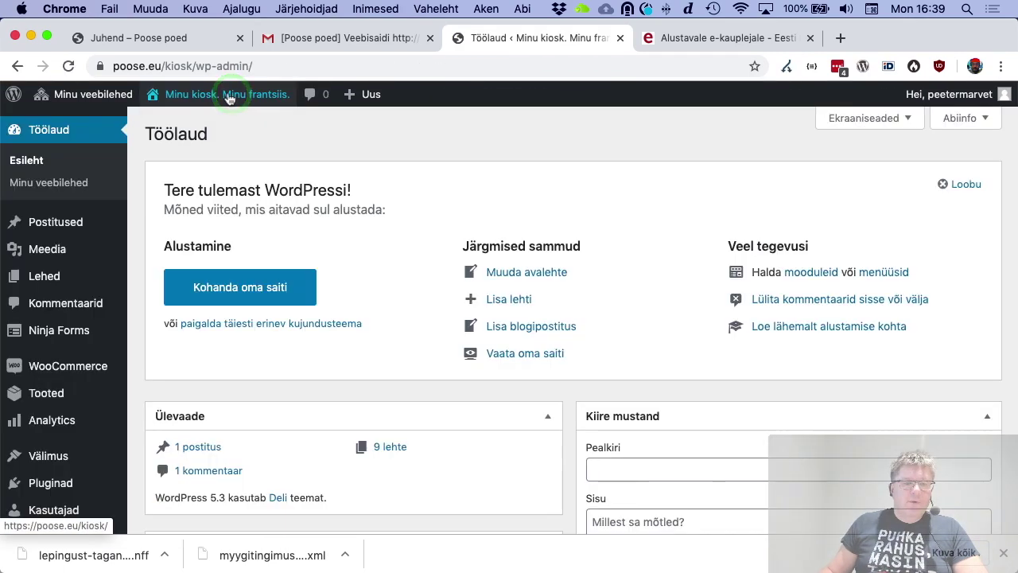
mouse_move(56, 370)
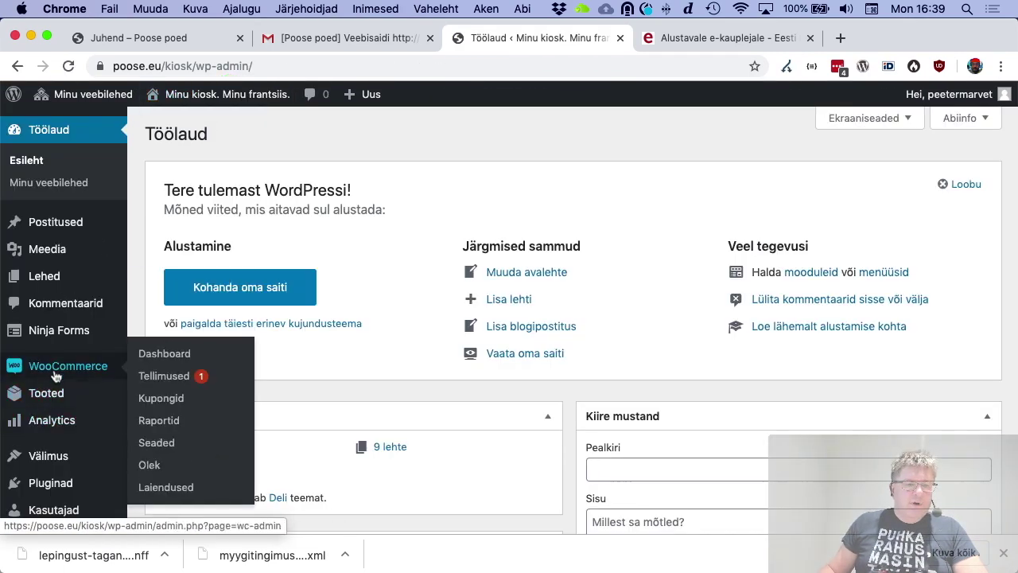
click(153, 379)
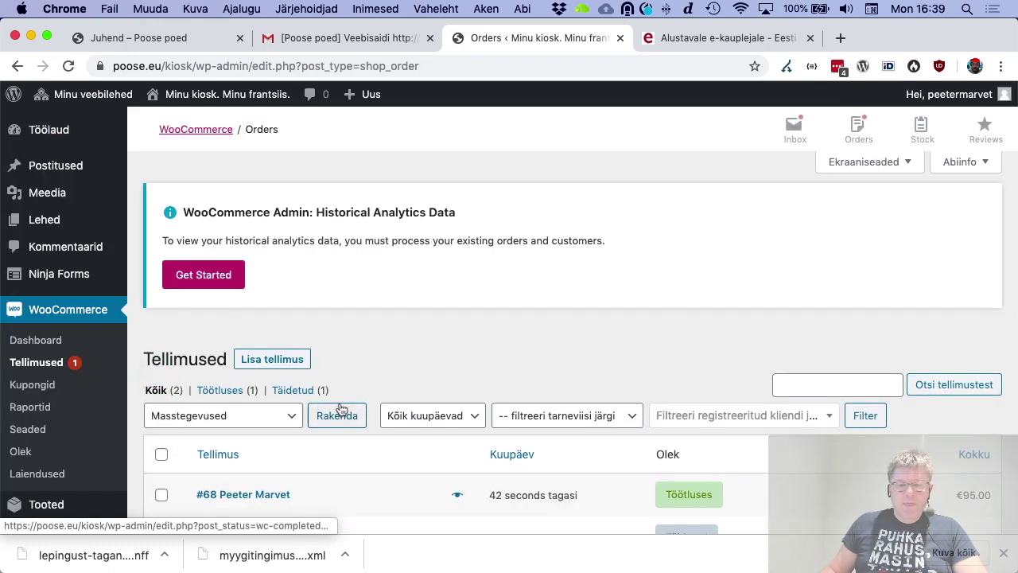
scroll(458, 402, down, 3)
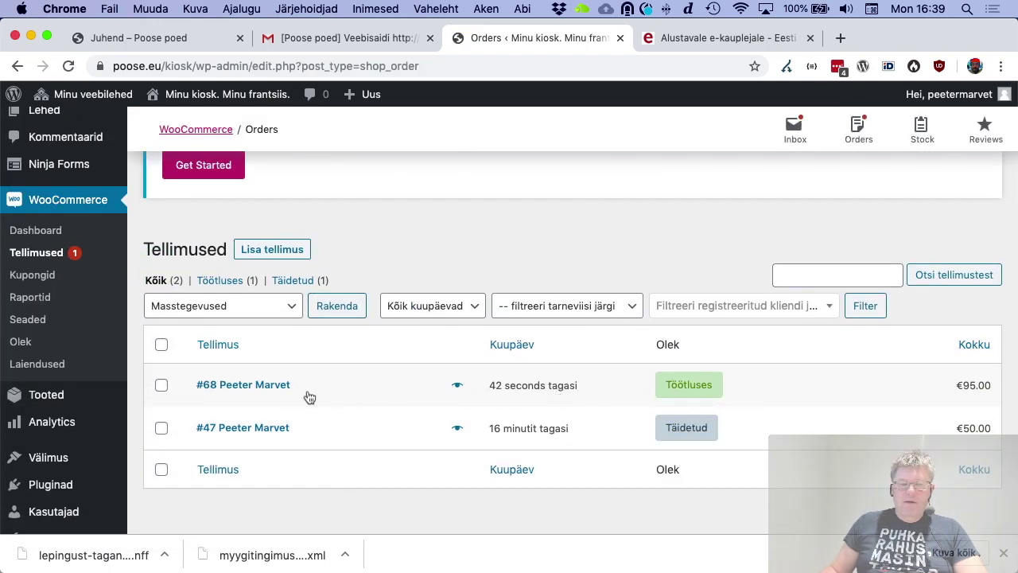
Open the new €95.00 order and review its details
click(271, 394)
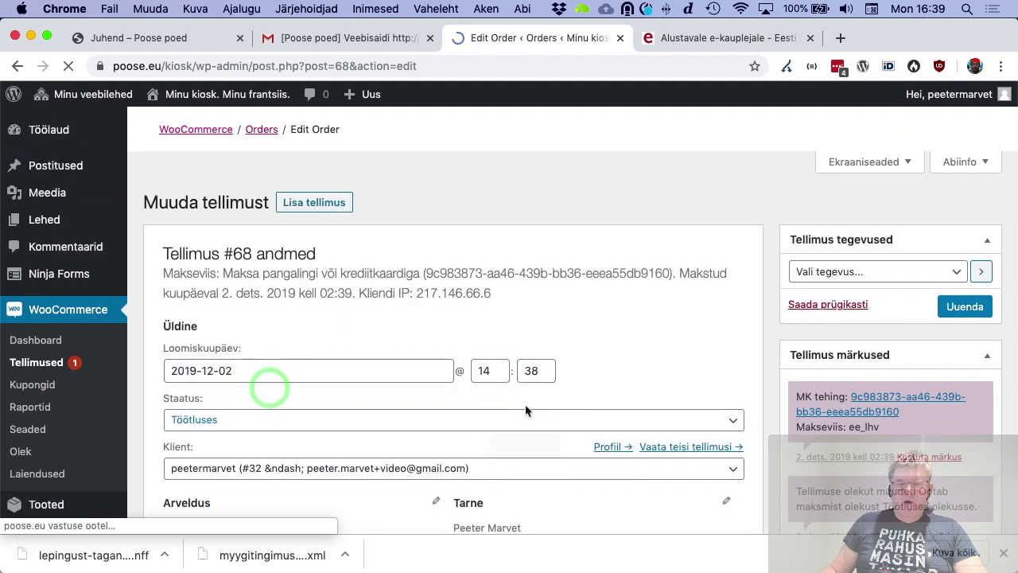
scroll(616, 407, down, 5)
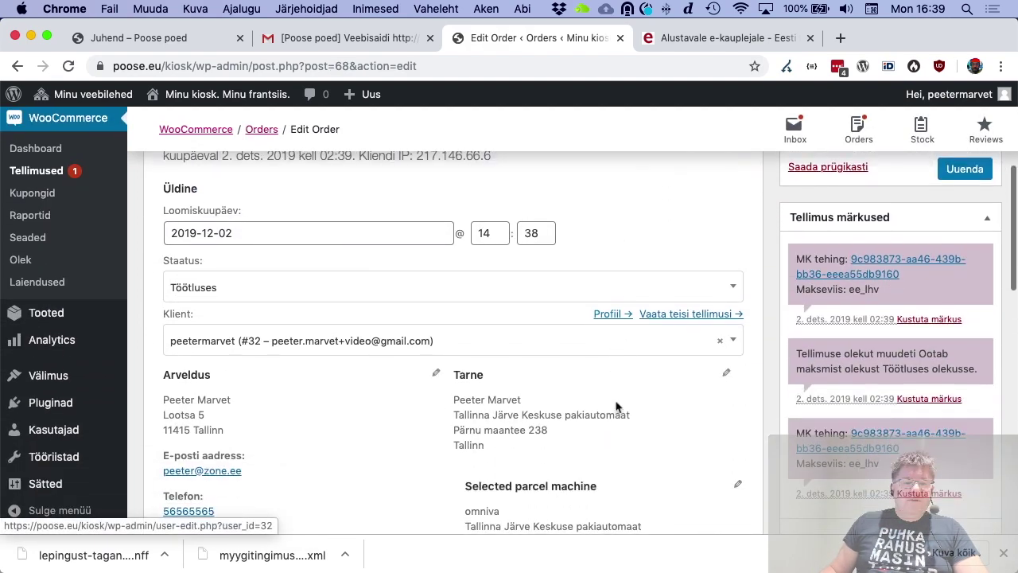
scroll(195, 284, up, 5)
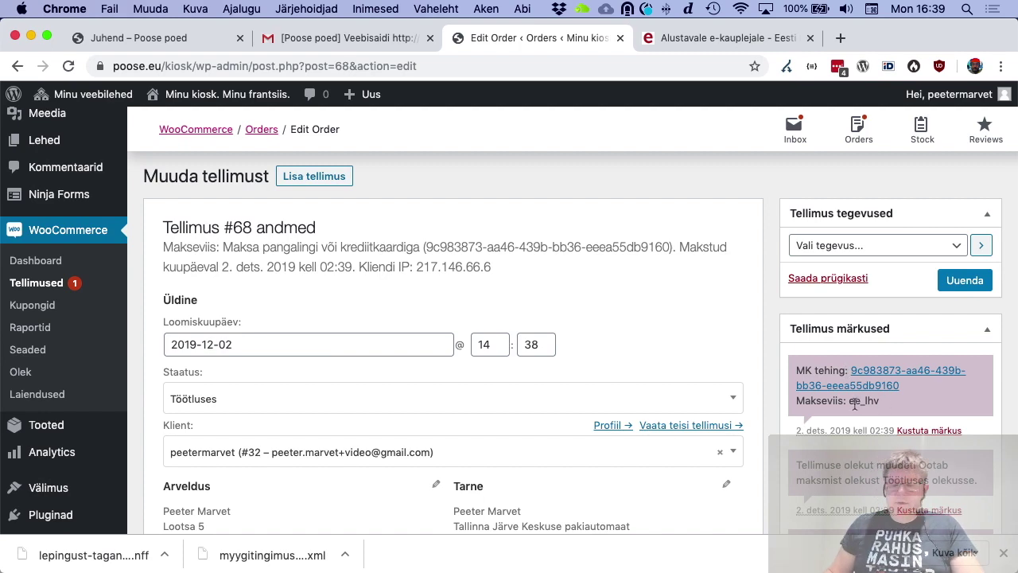
scroll(875, 406, down, 5)
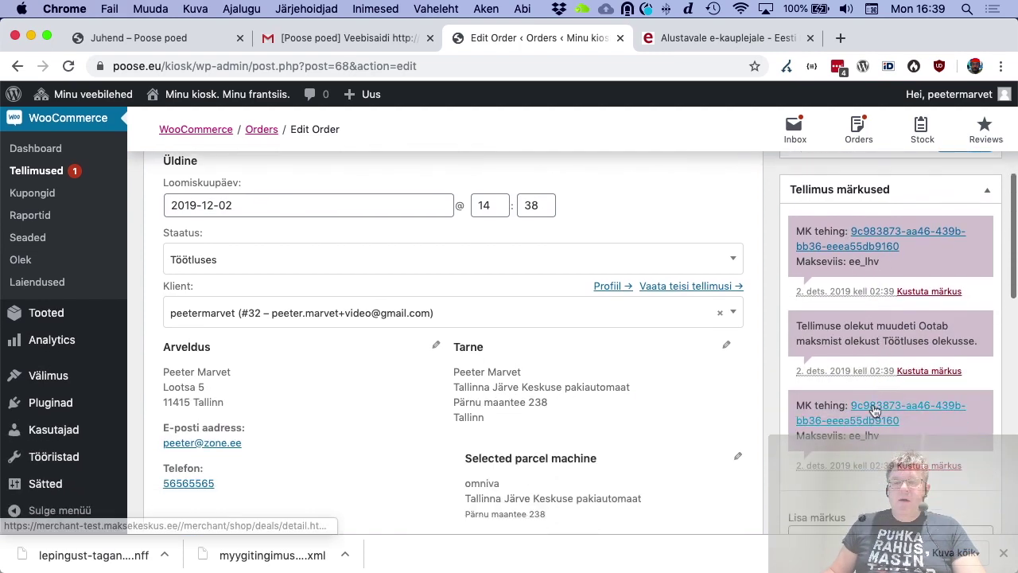
scroll(874, 406, up, 8)
scroll(628, 396, down, 1)
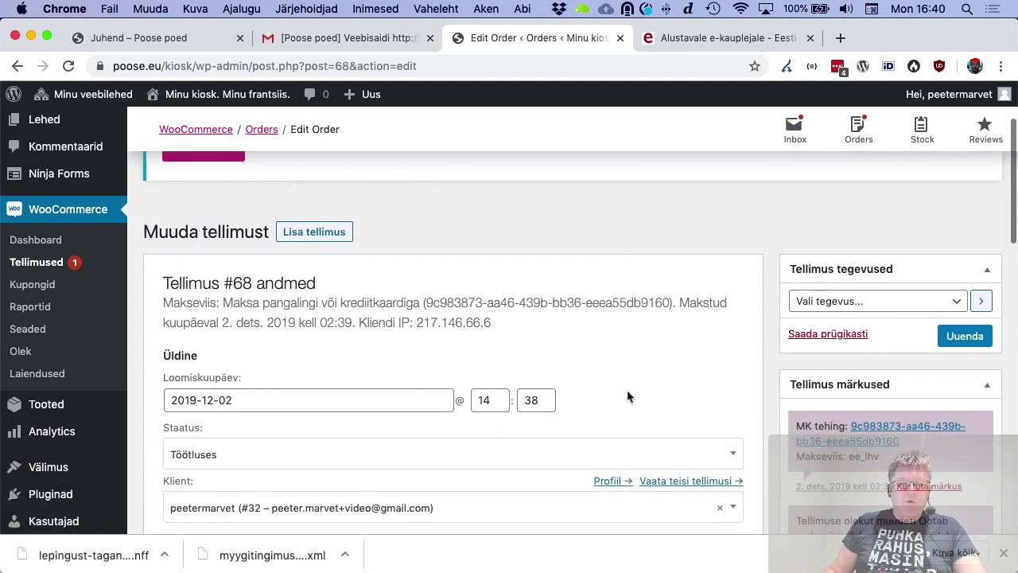
scroll(517, 377, down, 1)
scroll(519, 377, down, 2)
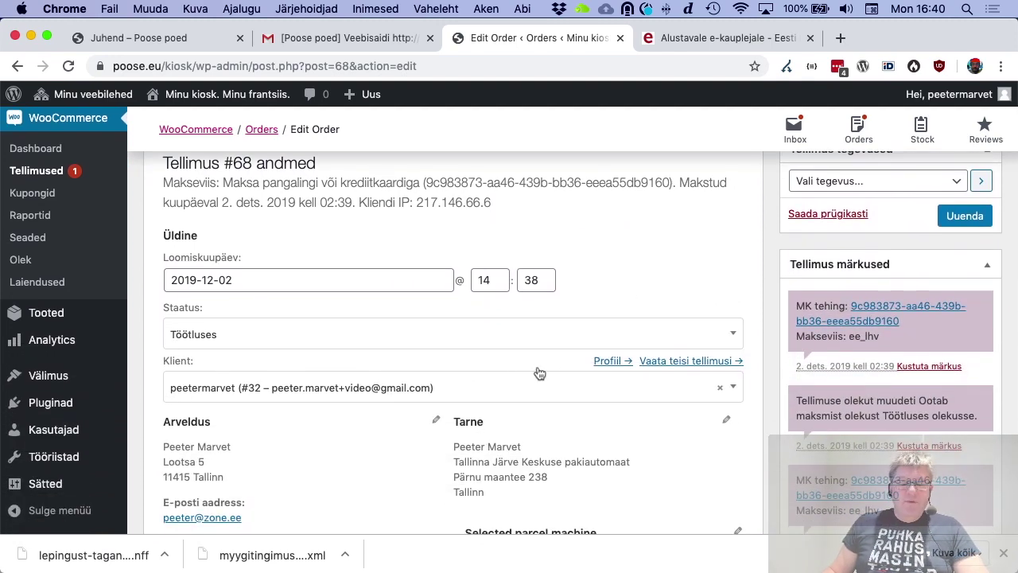
scroll(552, 370, up, 1)
Set the order status to Täidetud, update it, then view the Juhend guide
click(517, 386)
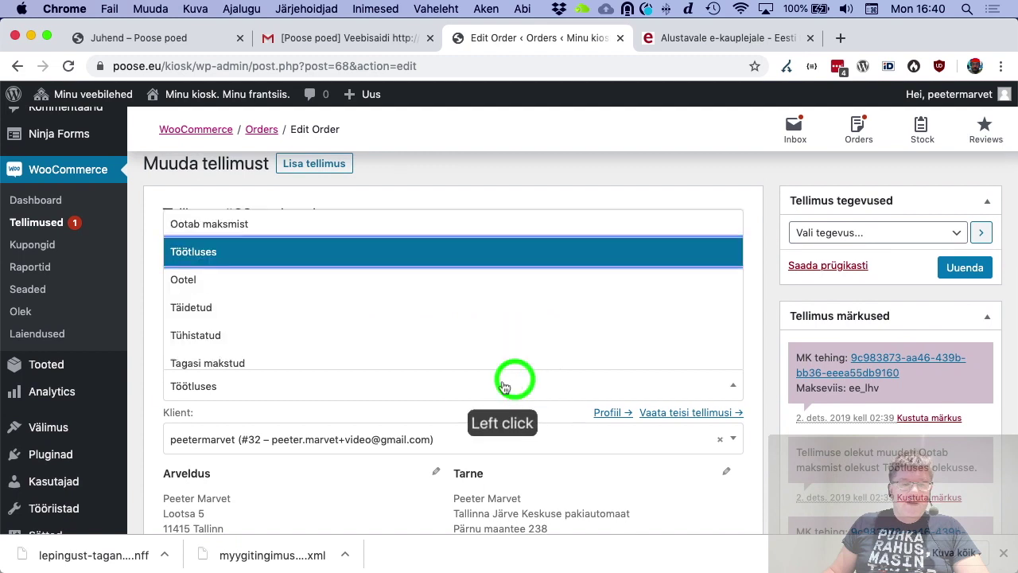
click(261, 311)
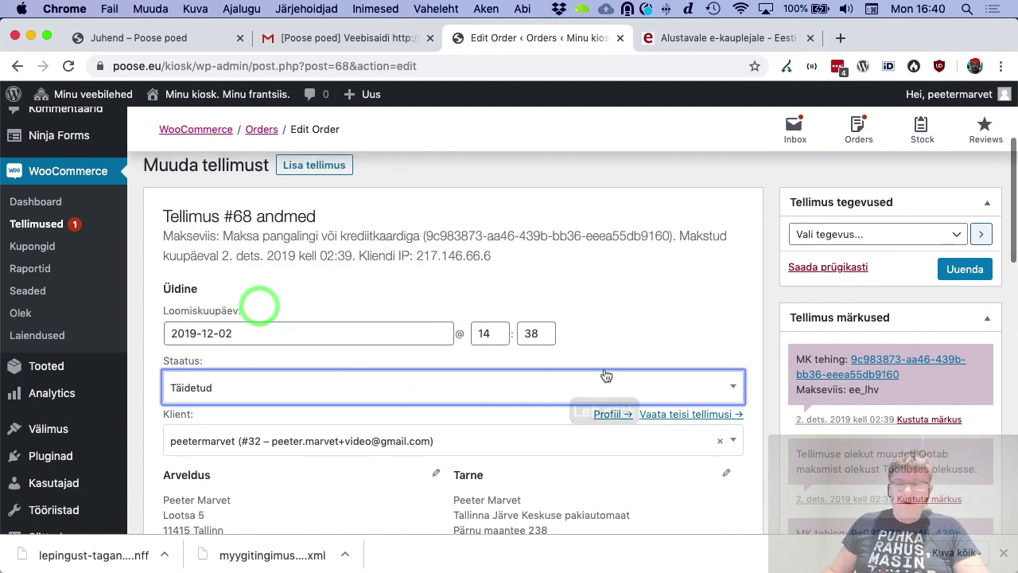
click(965, 271)
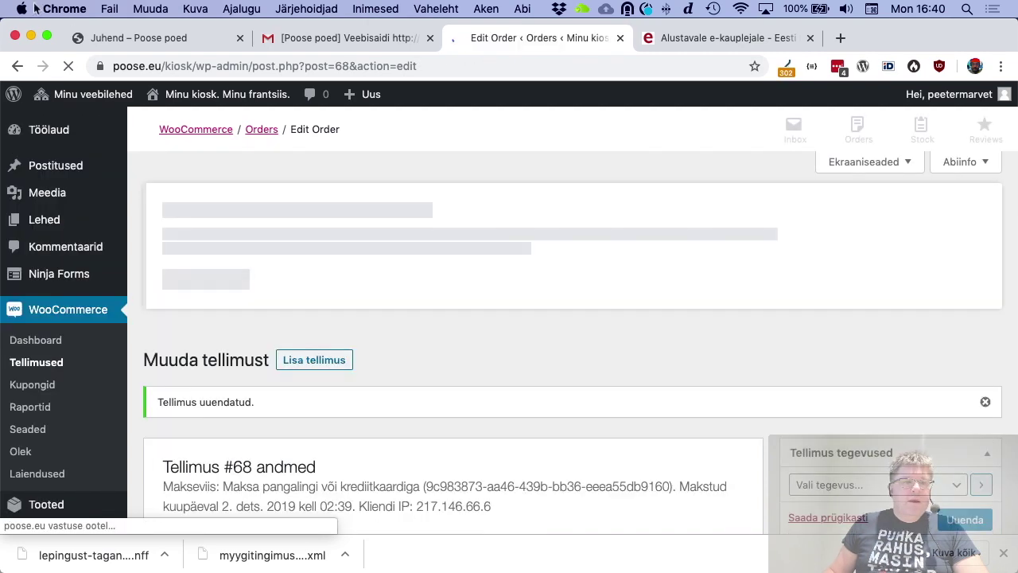
click(110, 37)
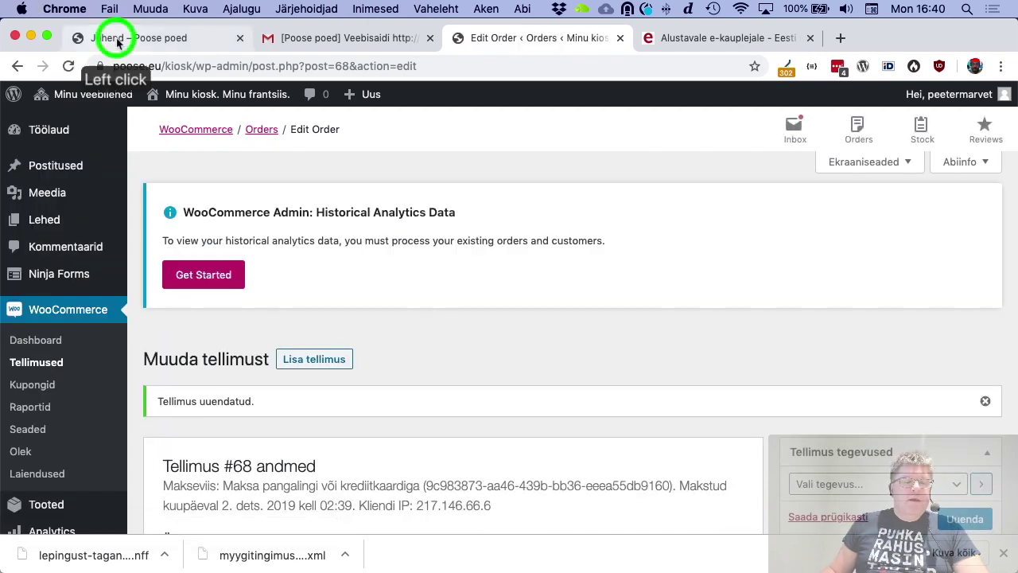
scroll(441, 228, down, 3)
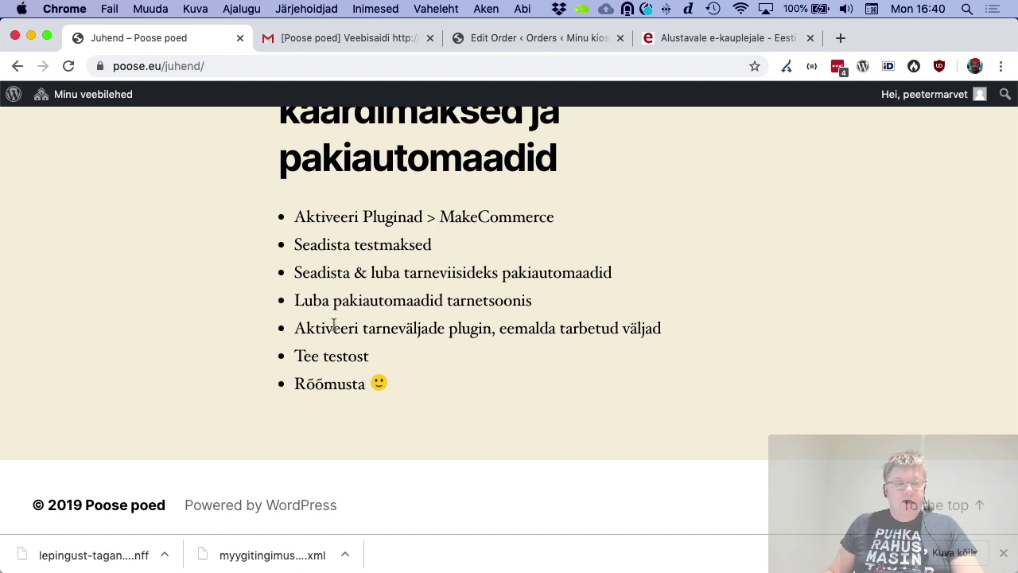
Highlight the Juhend step about activating the checkout-fields plugin, then return to the Poose poed homepage
drag(299, 330, 650, 327)
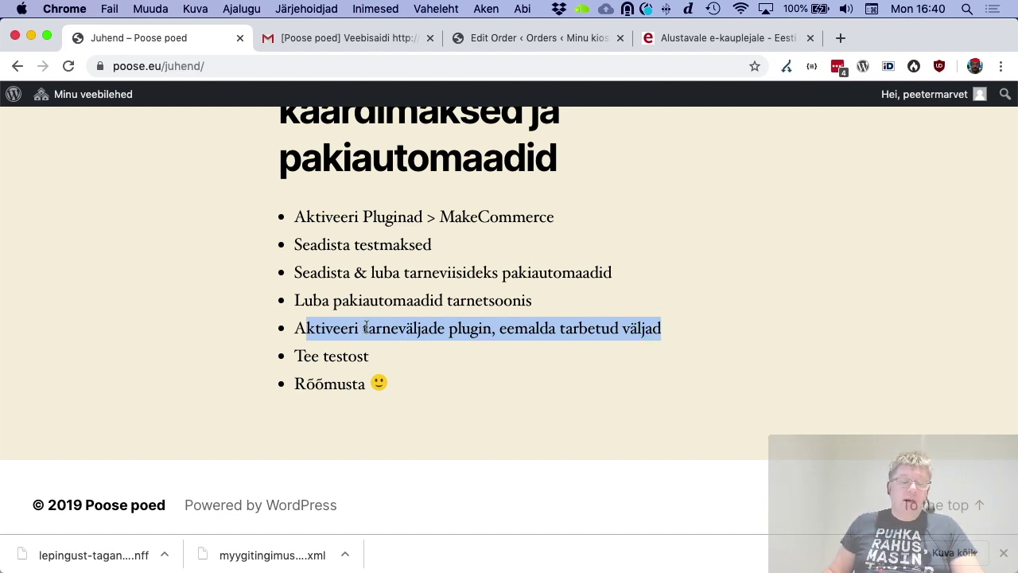
scroll(366, 326, up, 2)
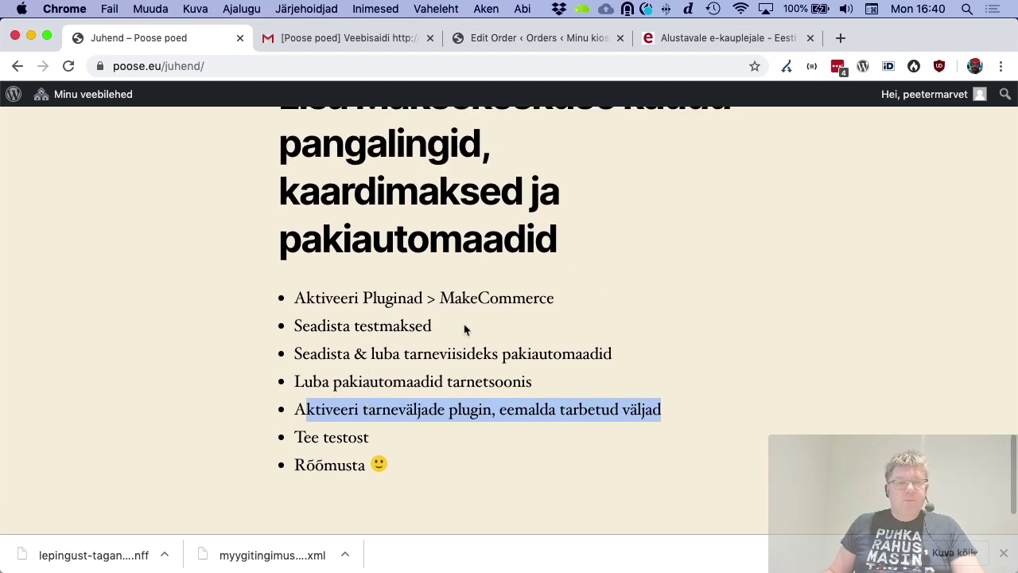
scroll(231, 161, up, 20)
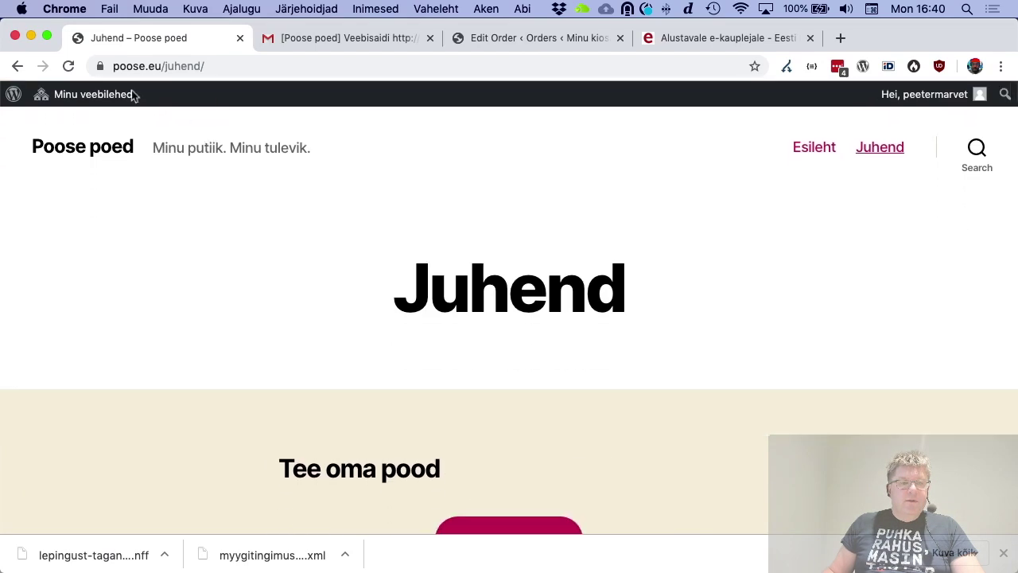
click(18, 66)
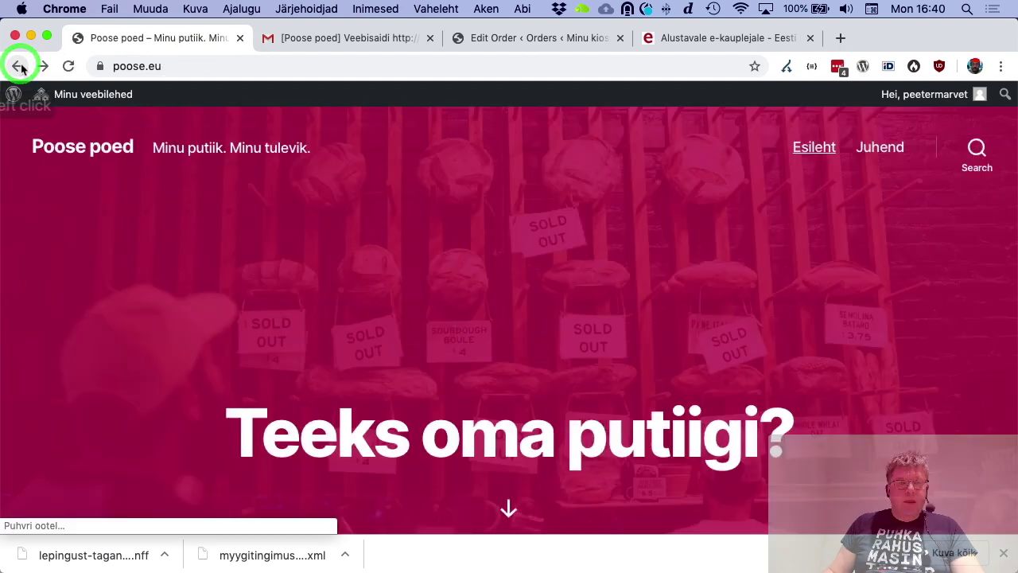
Switch back to the admin, open Pluginad, and activate Flexible Checkout Fields
click(543, 38)
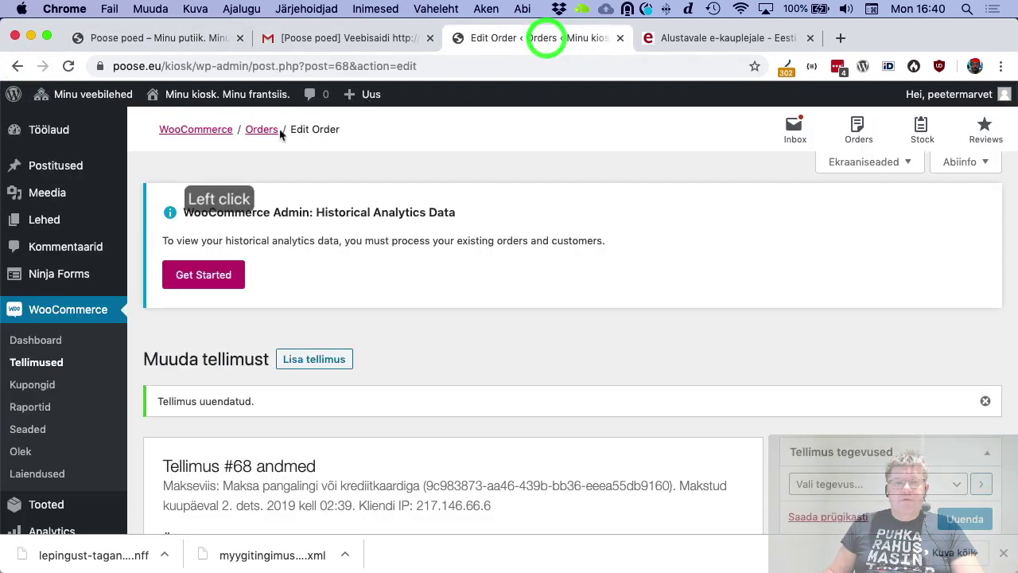
scroll(120, 328, down, 5)
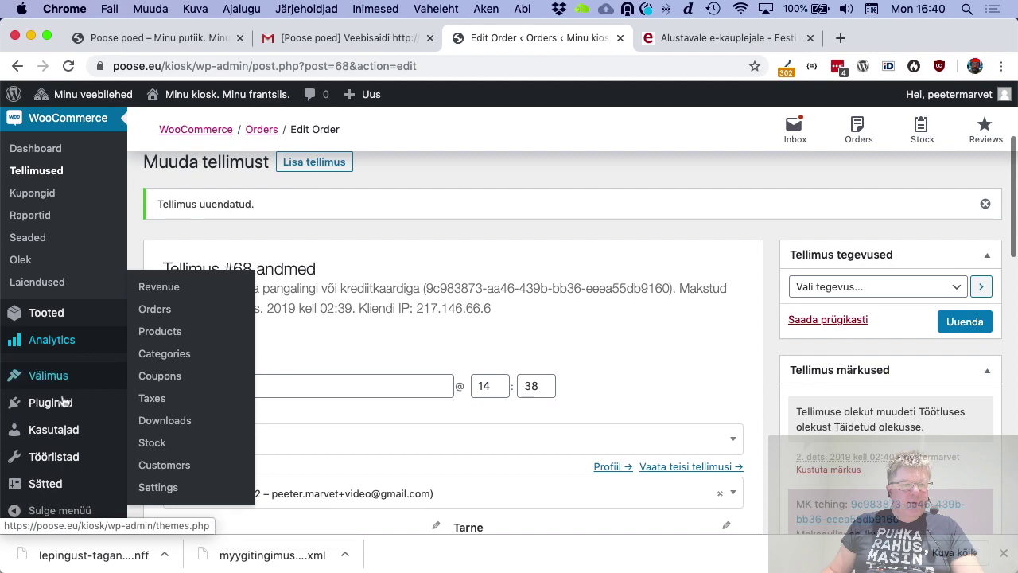
click(63, 403)
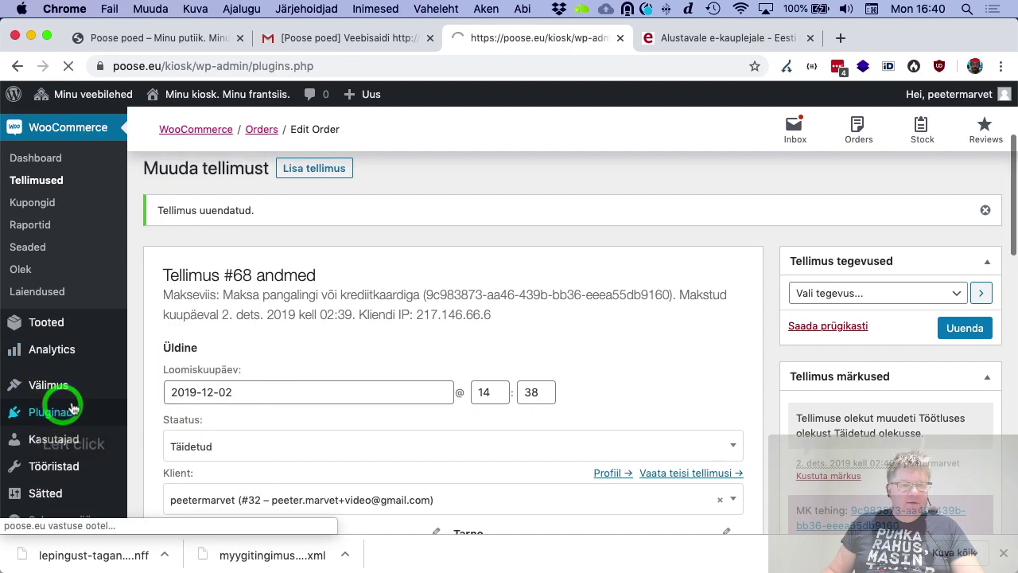
scroll(315, 279, down, 2)
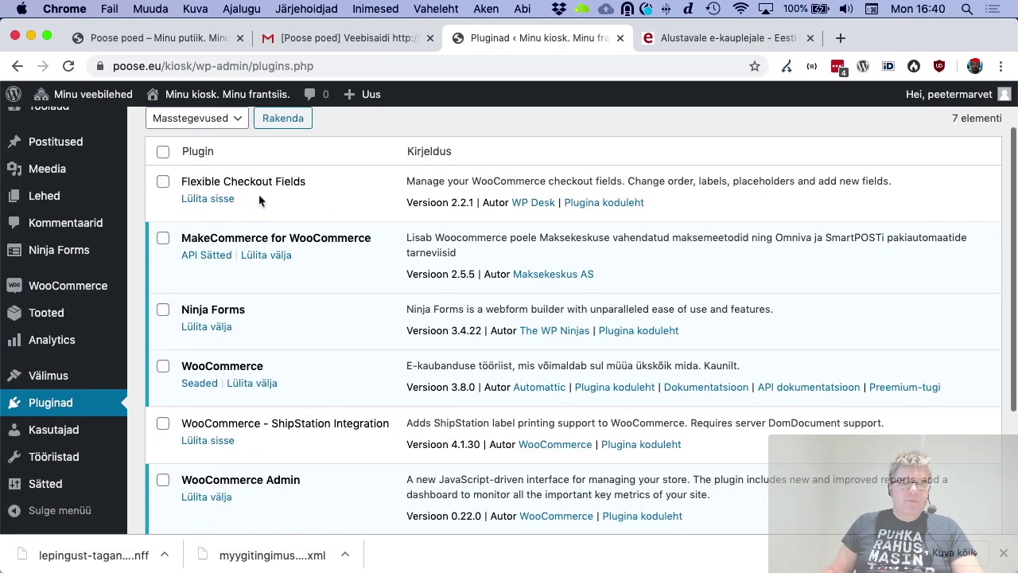
click(207, 199)
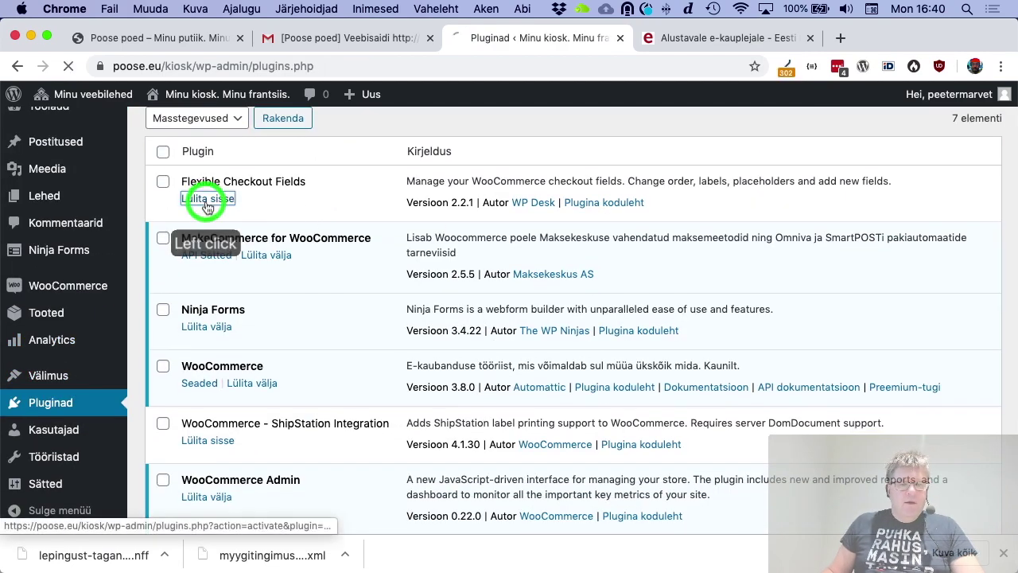
scroll(422, 315, down, 3)
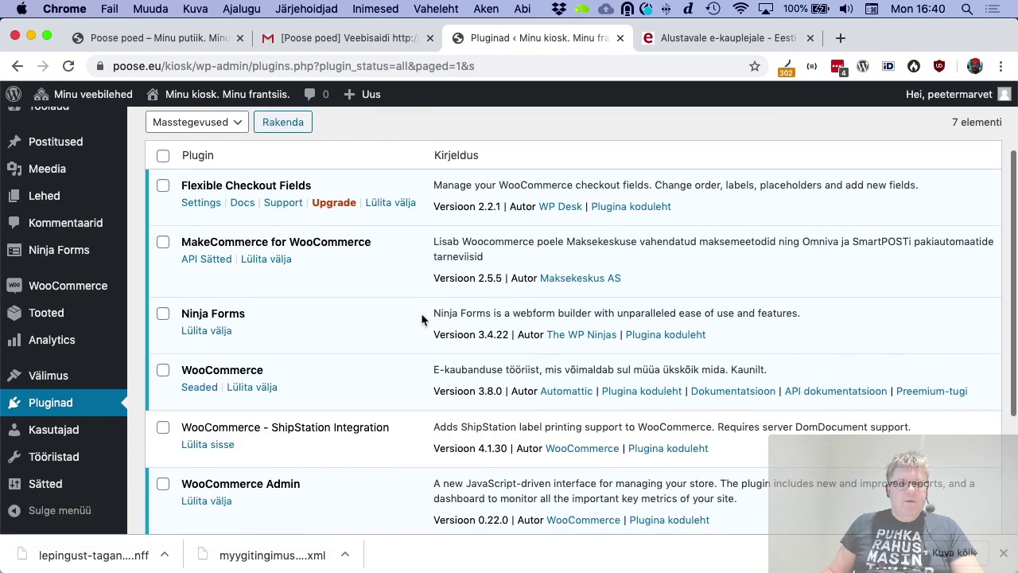
Disable the Tänav ja majanumber billing field and make it no longer required
click(193, 203)
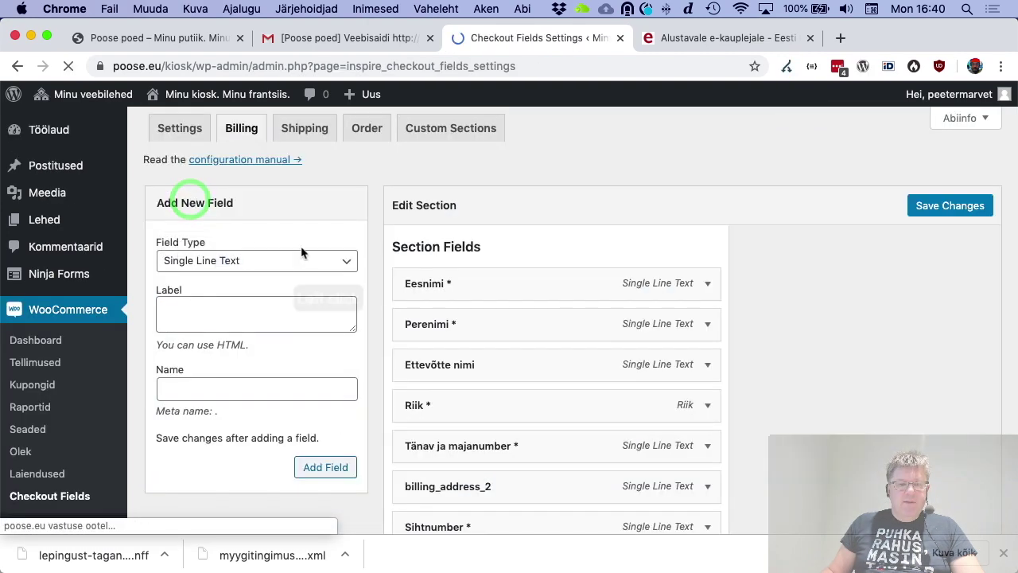
scroll(684, 293, down, 3)
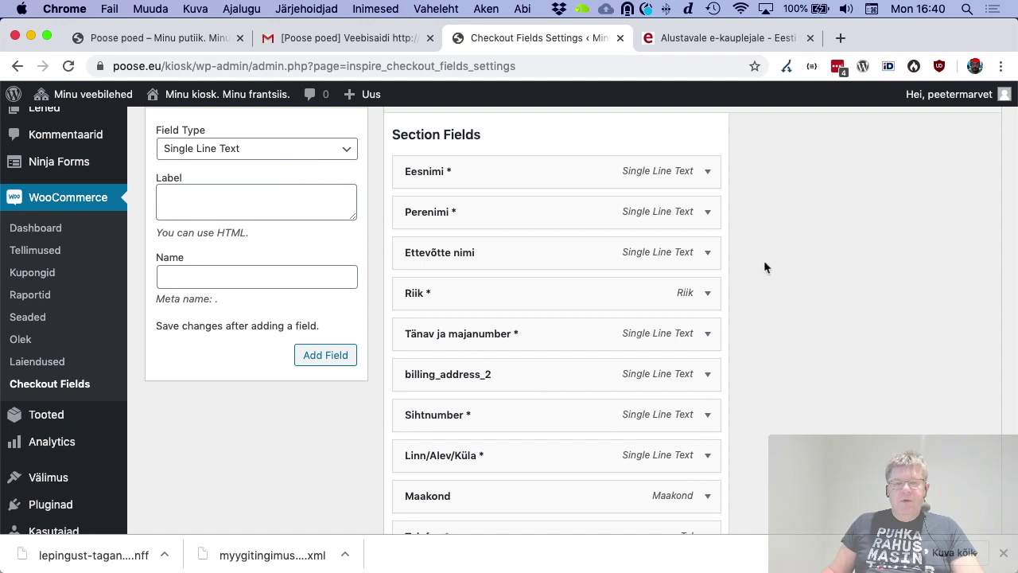
scroll(764, 263, down, 2)
scroll(739, 275, down, 2)
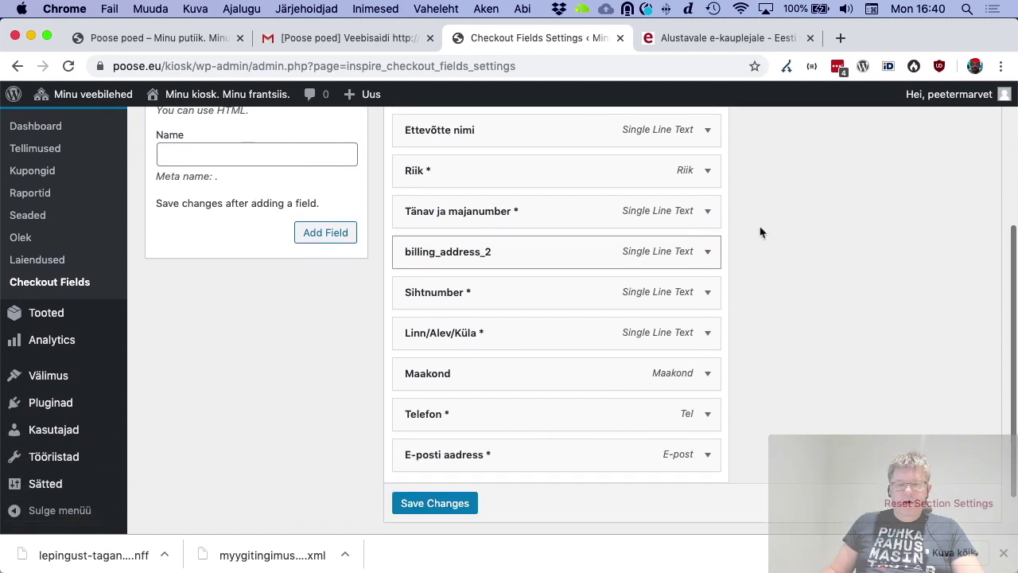
click(708, 211)
scroll(469, 293, down, 1)
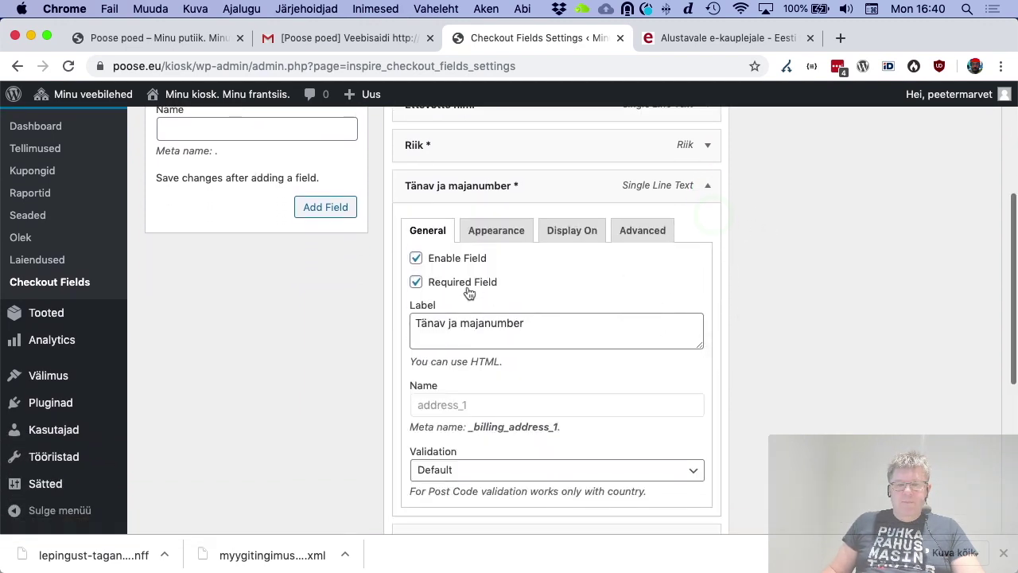
click(466, 262)
click(471, 280)
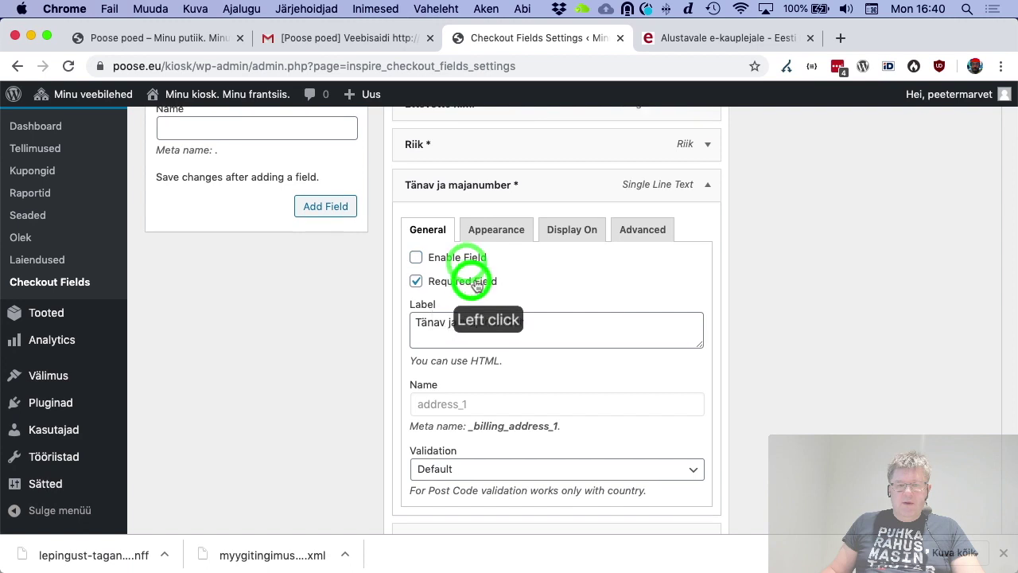
click(416, 281)
click(708, 185)
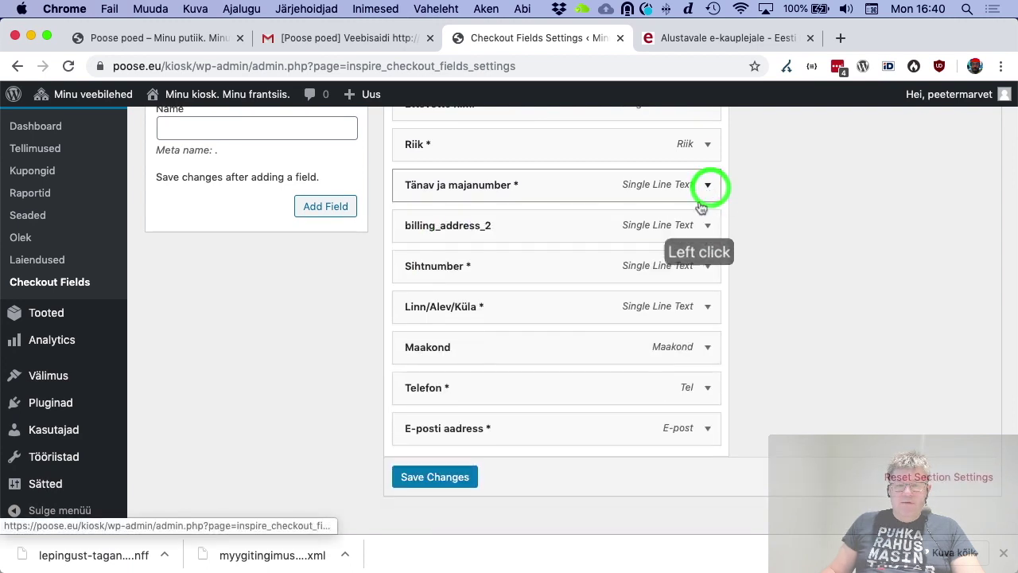
Disable the billing_address_2, Sihtnumber and Linn/Alev/Küla billing fields
click(708, 226)
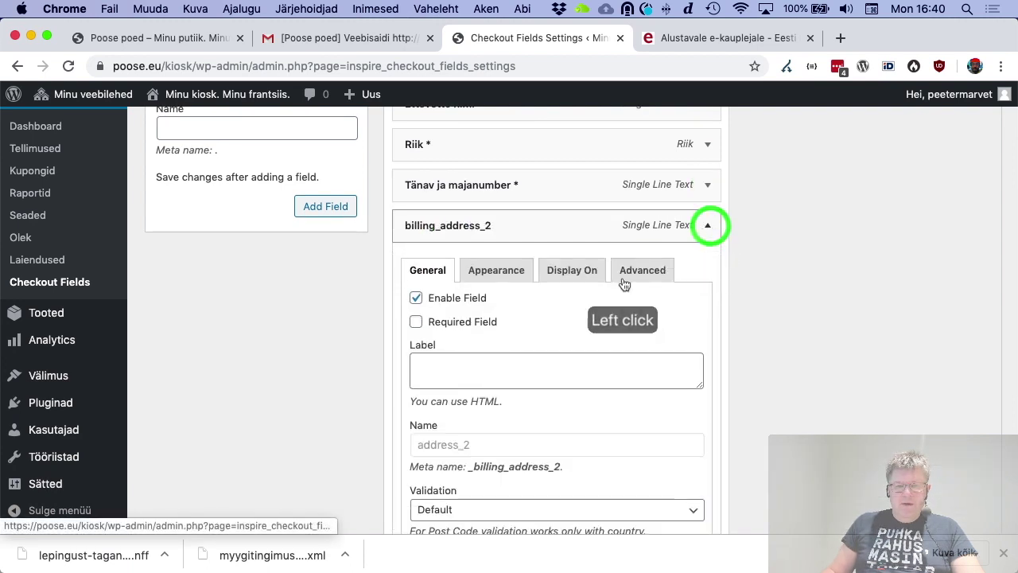
click(417, 299)
click(708, 226)
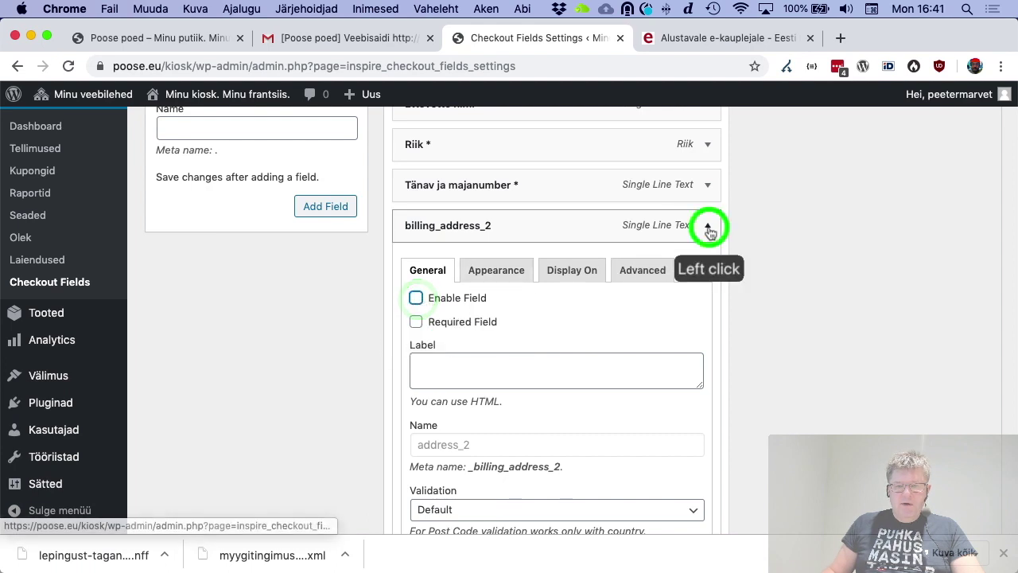
click(710, 267)
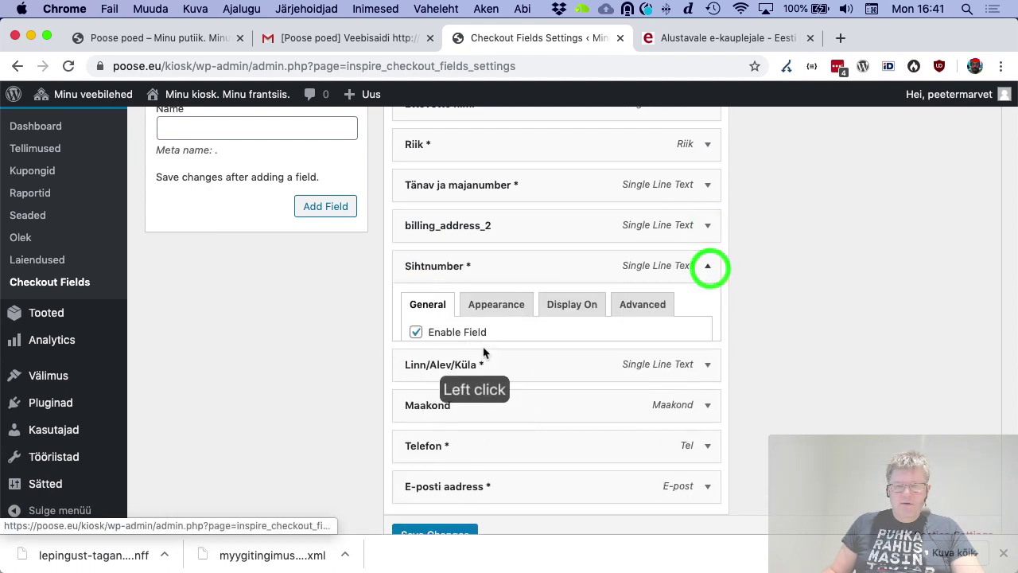
click(416, 339)
click(708, 266)
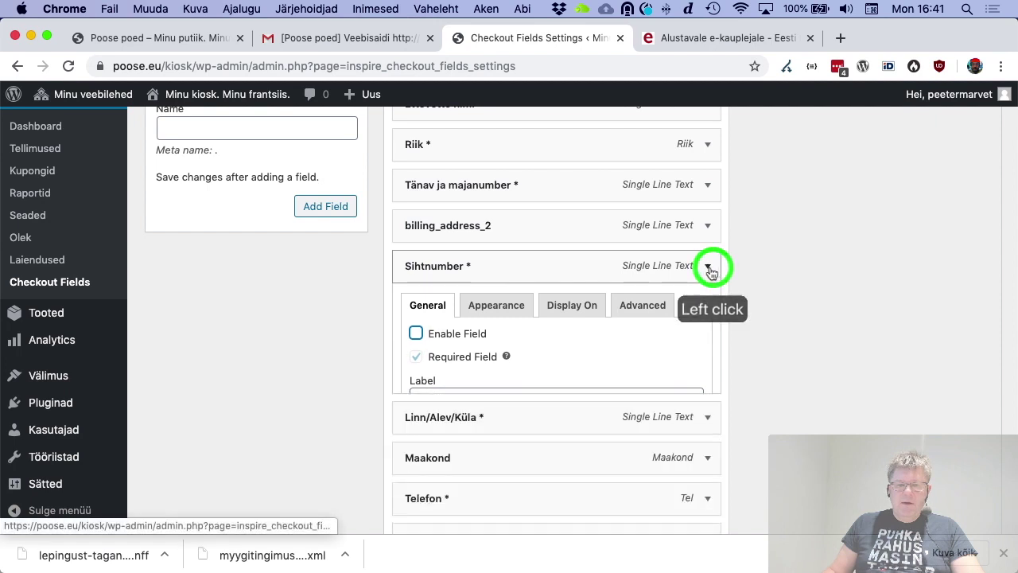
click(709, 276)
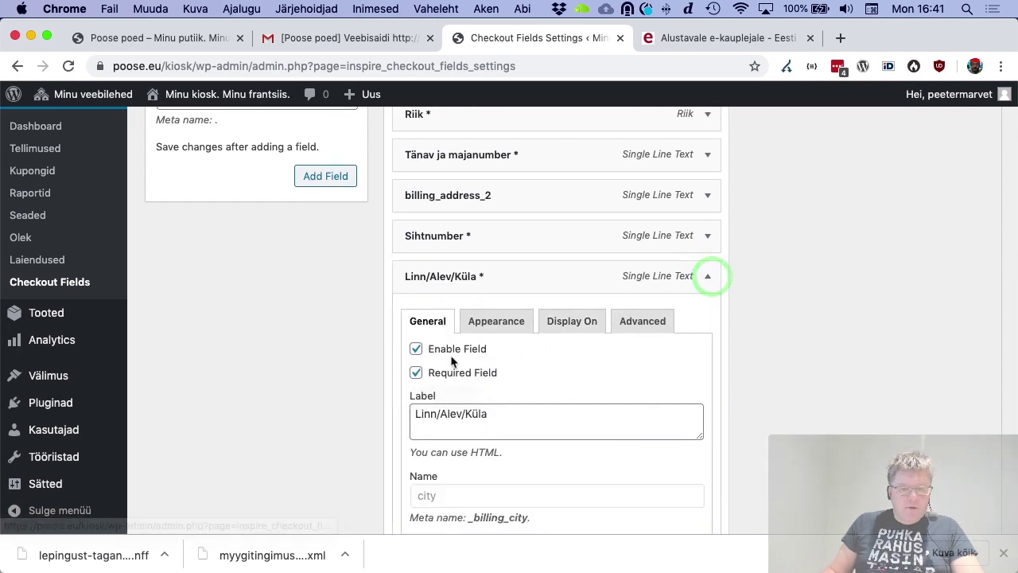
click(416, 350)
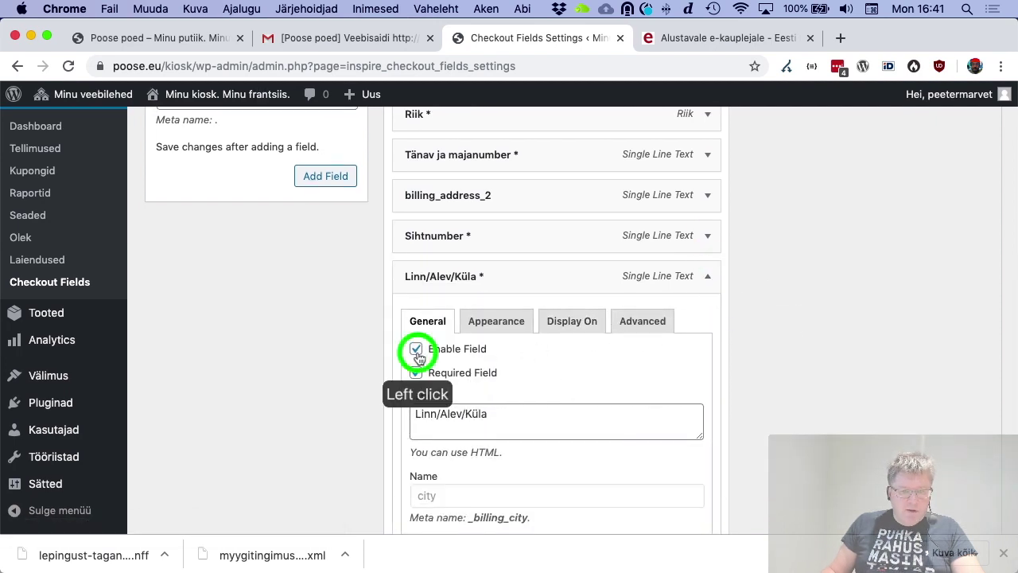
click(708, 276)
Disable the Maakond billing field and save the billing field changes
click(708, 317)
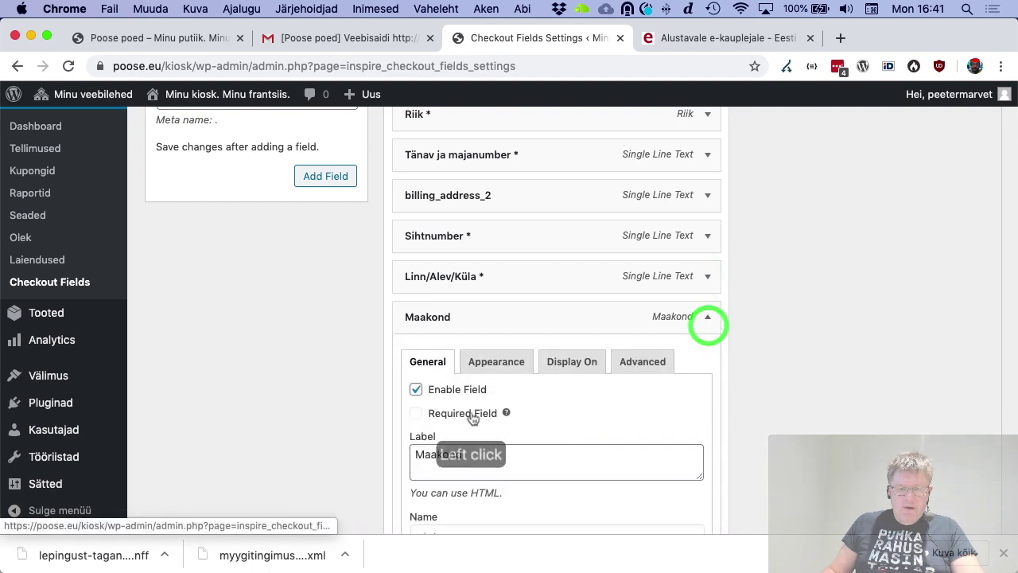
click(416, 389)
click(708, 319)
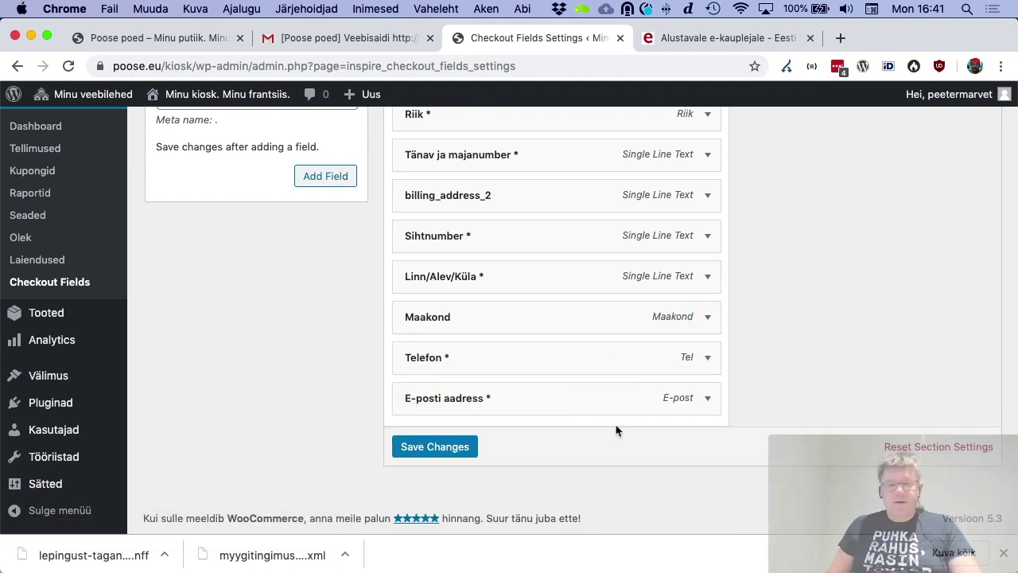
scroll(774, 317, up, 2)
scroll(768, 319, up, 3)
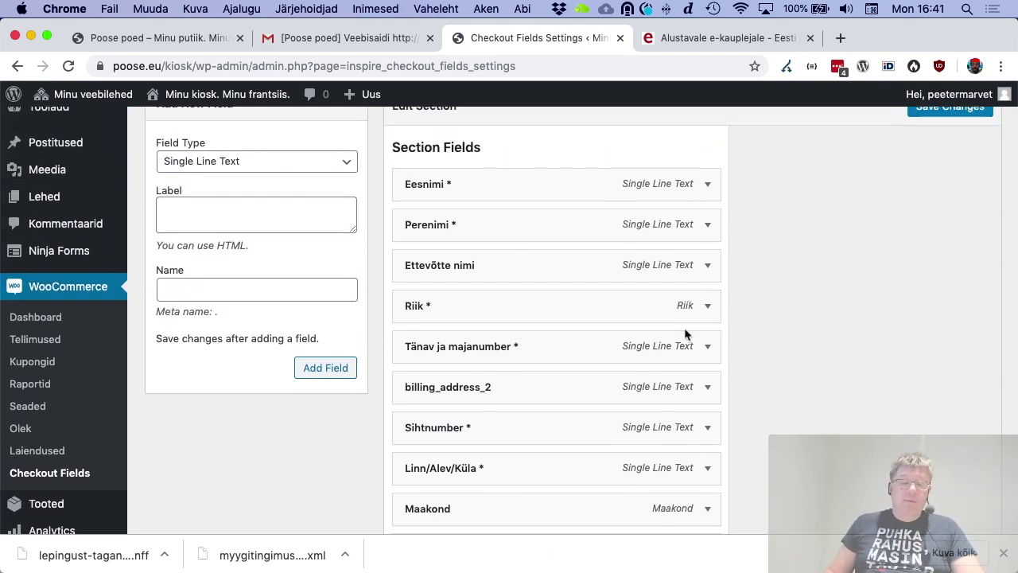
scroll(686, 334, down, 5)
click(457, 447)
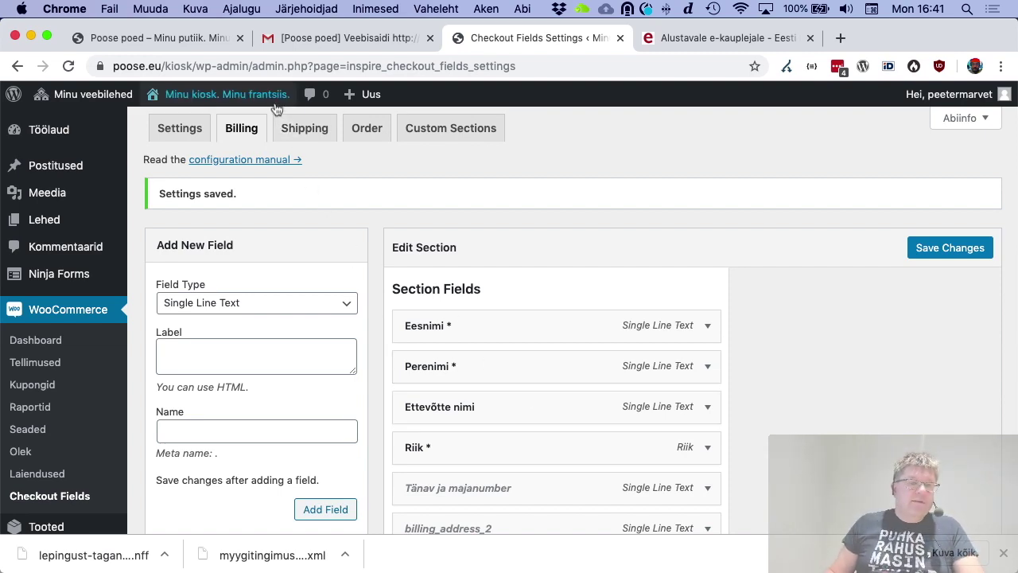
Add the V-kaelusega t-särk to the cart from the public storefront
click(270, 94)
scroll(445, 259, down, 8)
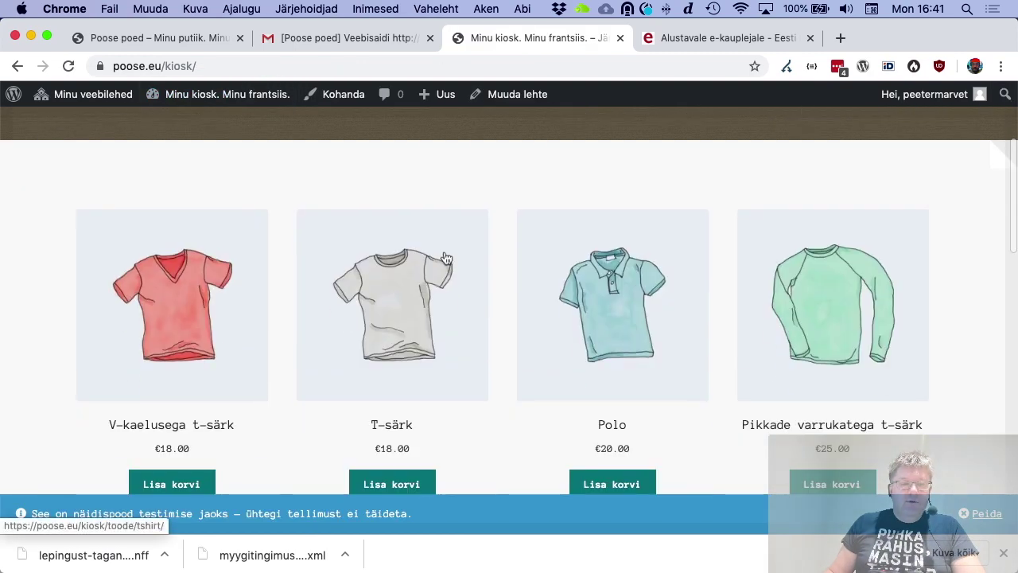
click(197, 392)
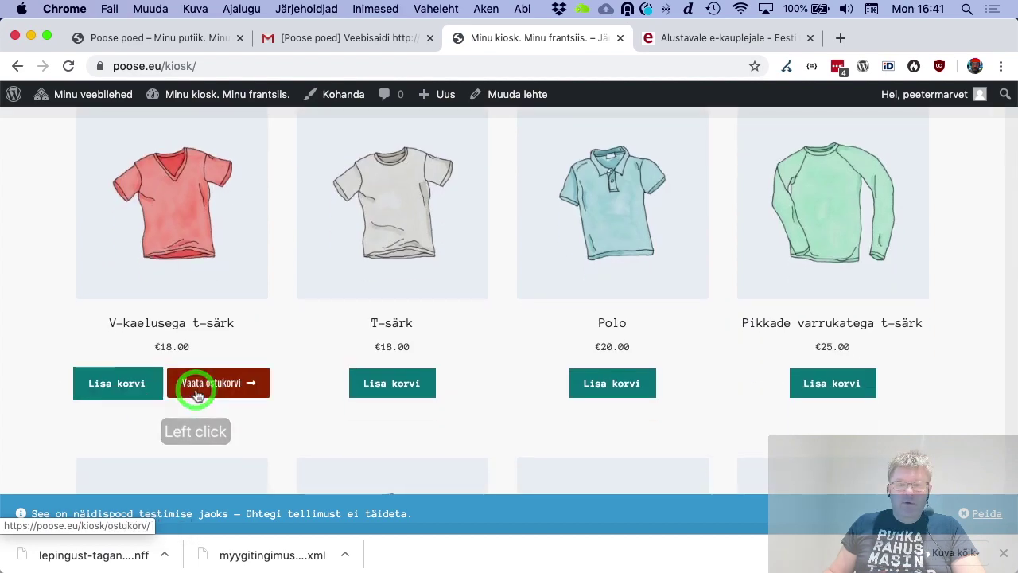
click(130, 382)
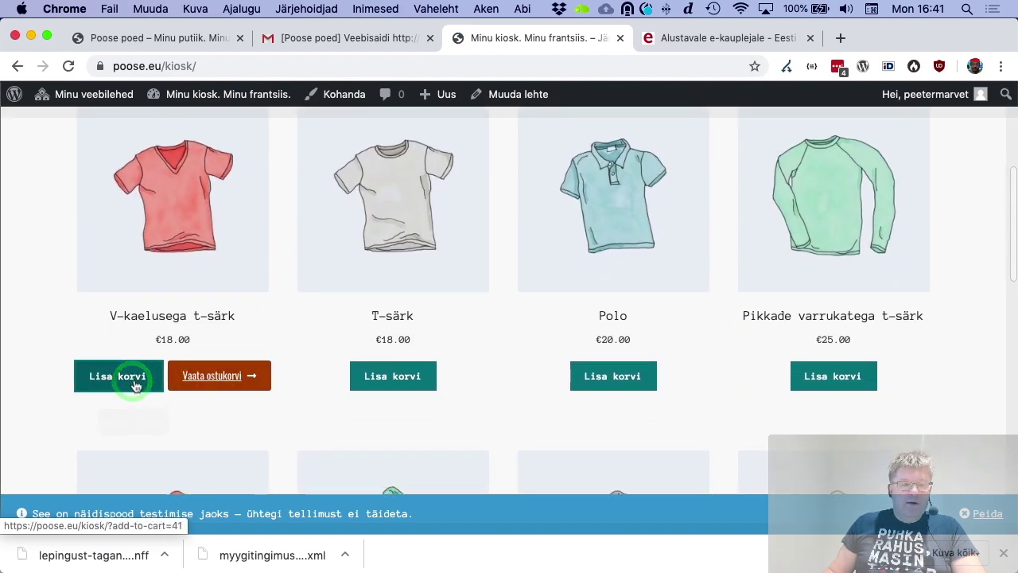
Lower the cart's t-shirt quantity to 1, update the cart and proceed to checkout
click(238, 377)
scroll(615, 337, down, 4)
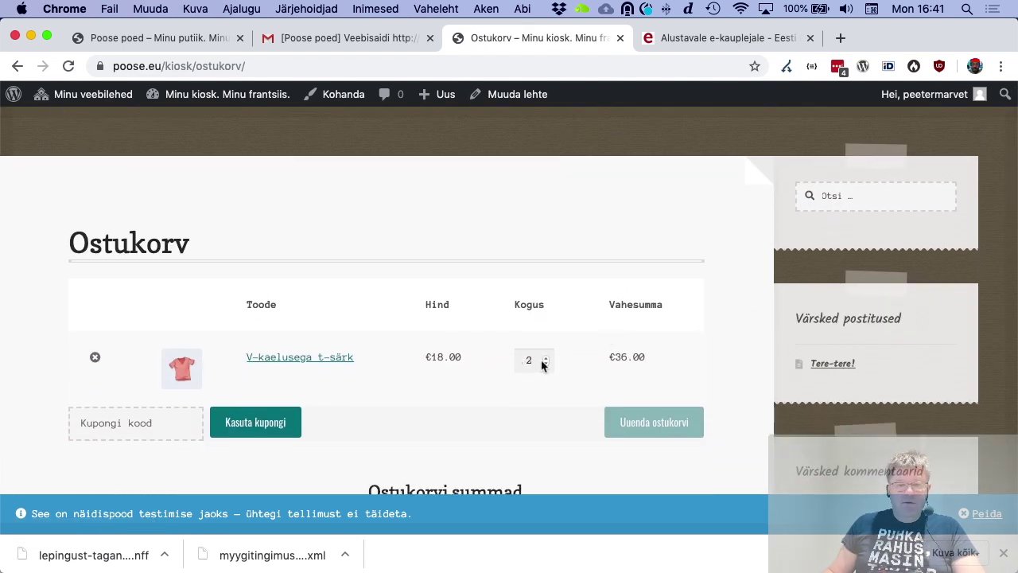
click(545, 365)
click(545, 366)
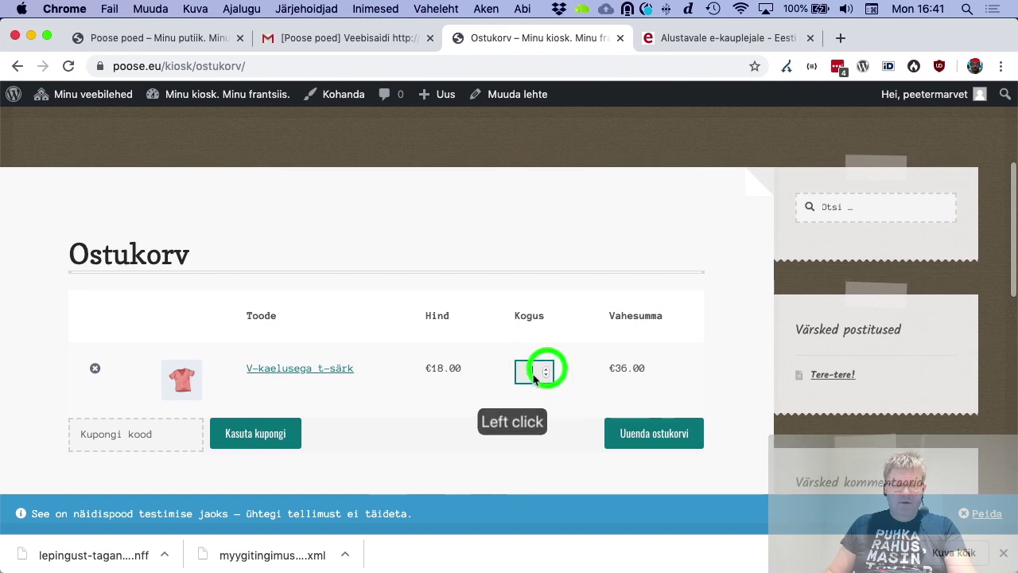
click(675, 432)
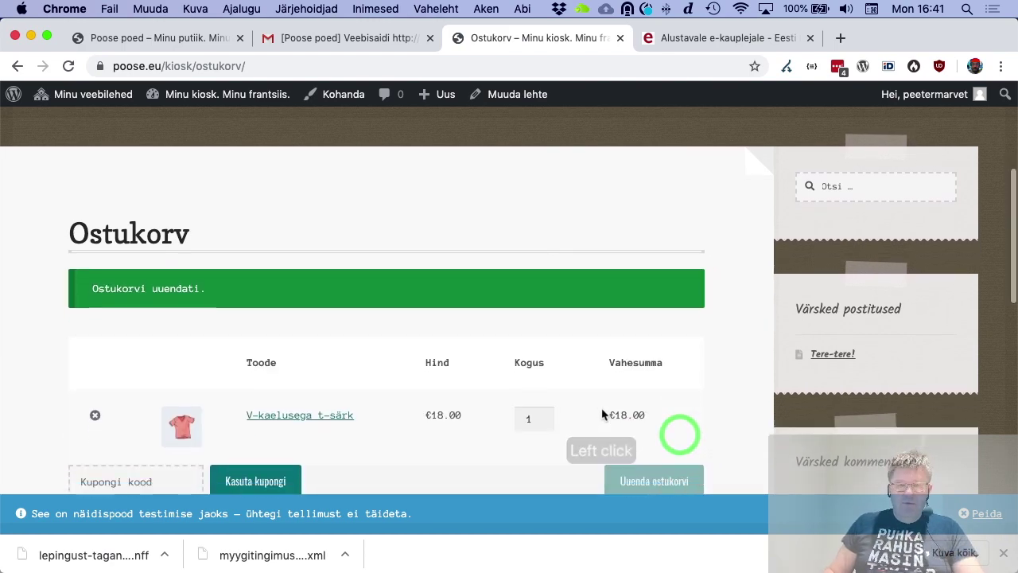
scroll(603, 414, down, 5)
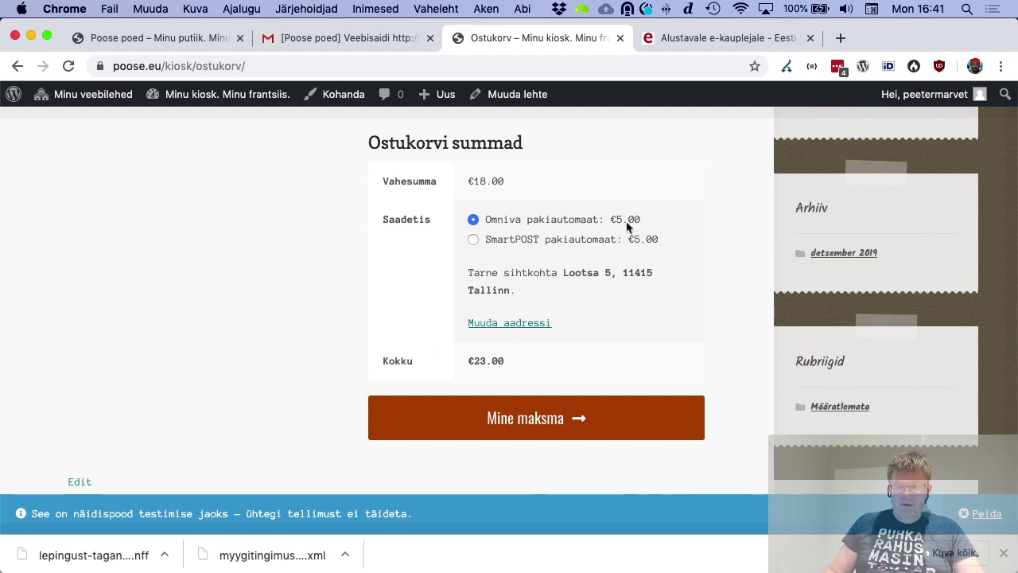
click(512, 417)
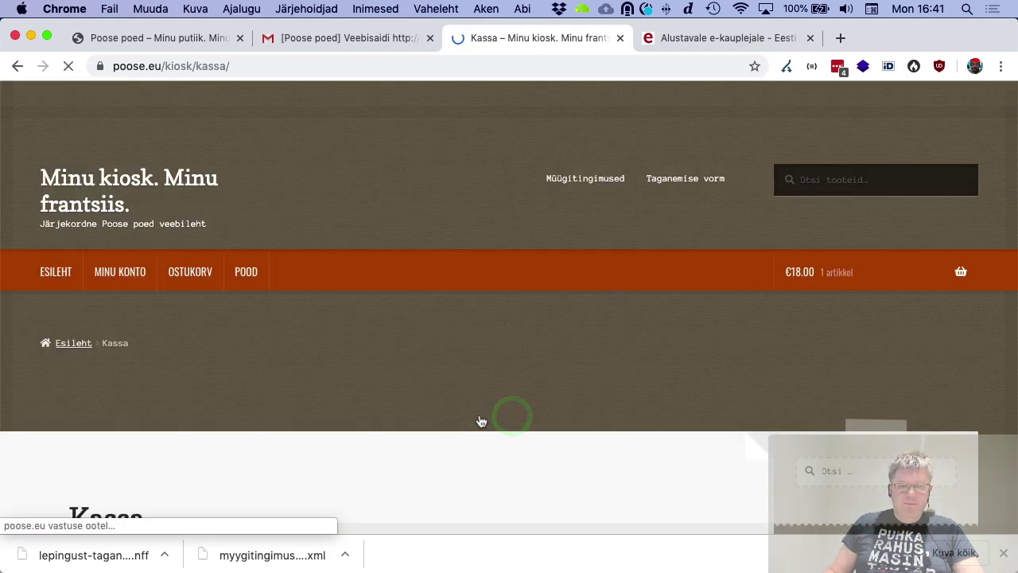
Pick Tallinna Järve Keskuse pakiautomaat as the parcel machine and review the payment options
scroll(434, 415, down, 5)
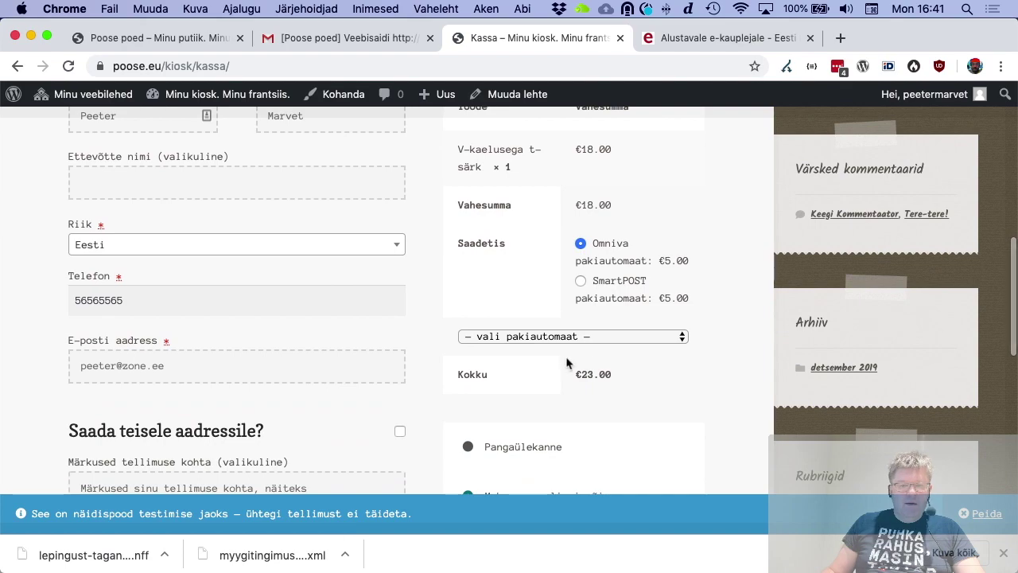
click(565, 337)
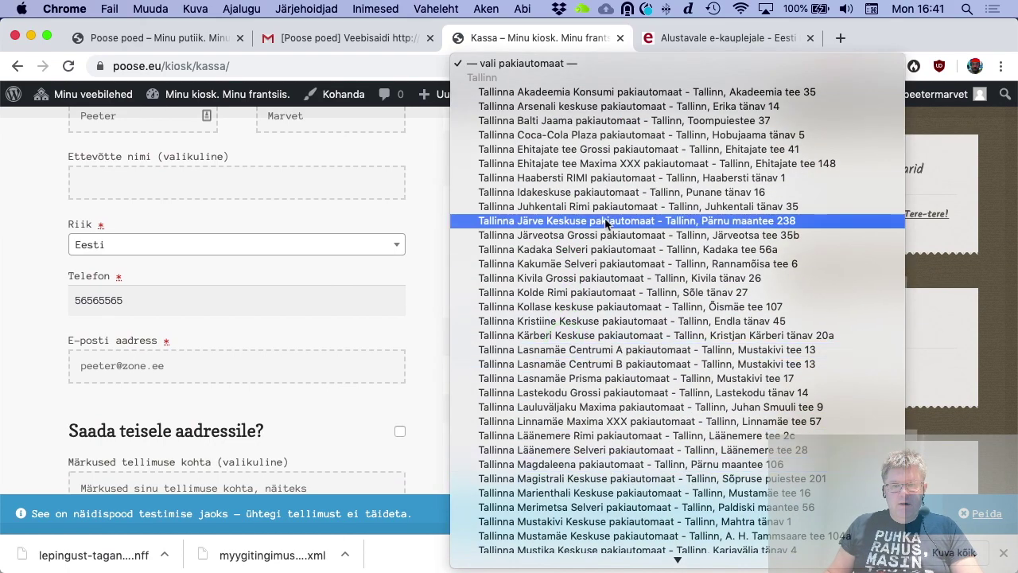
click(603, 223)
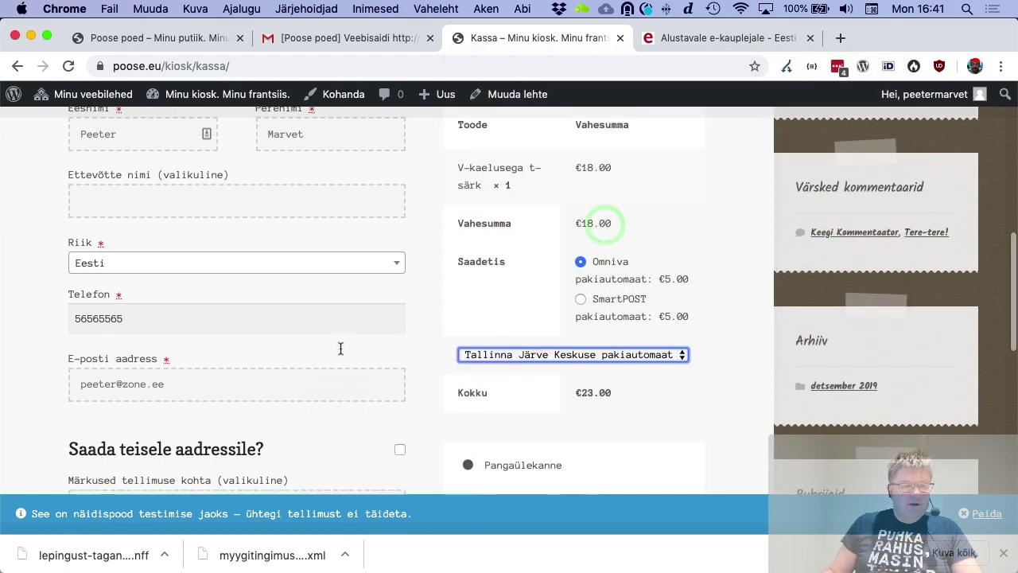
scroll(340, 349, up, 2)
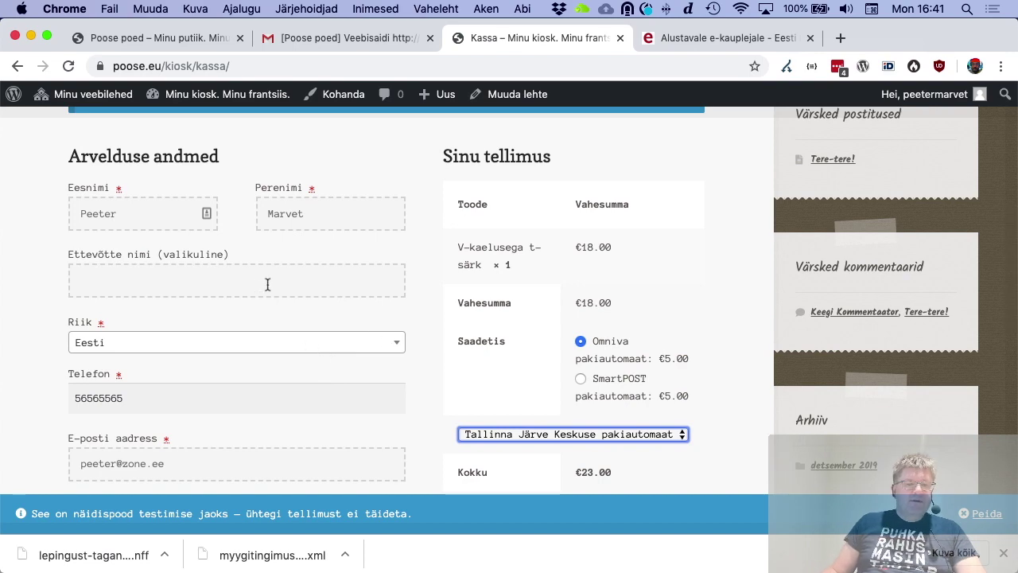
scroll(262, 269, down, 4)
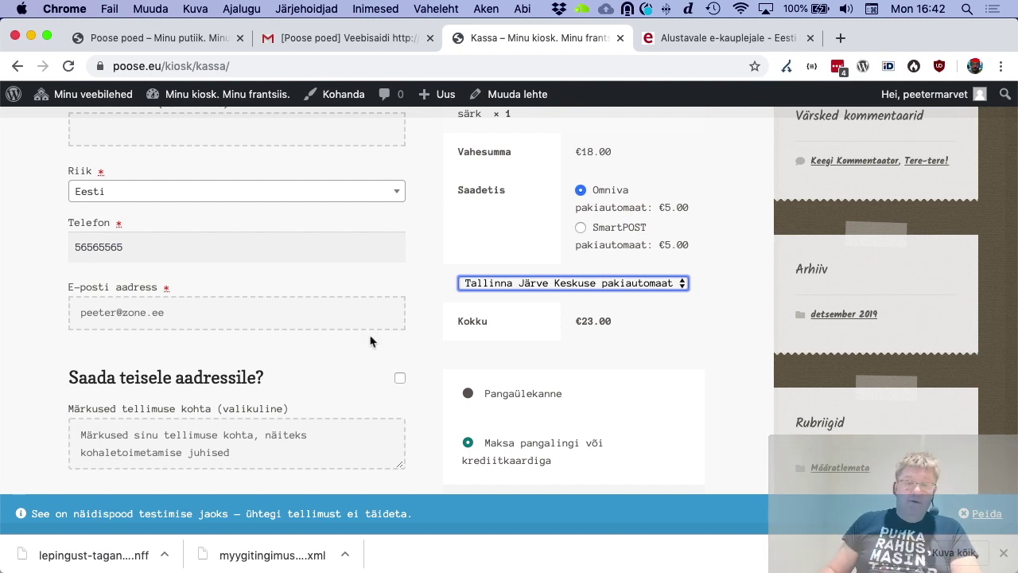
scroll(412, 338, down, 5)
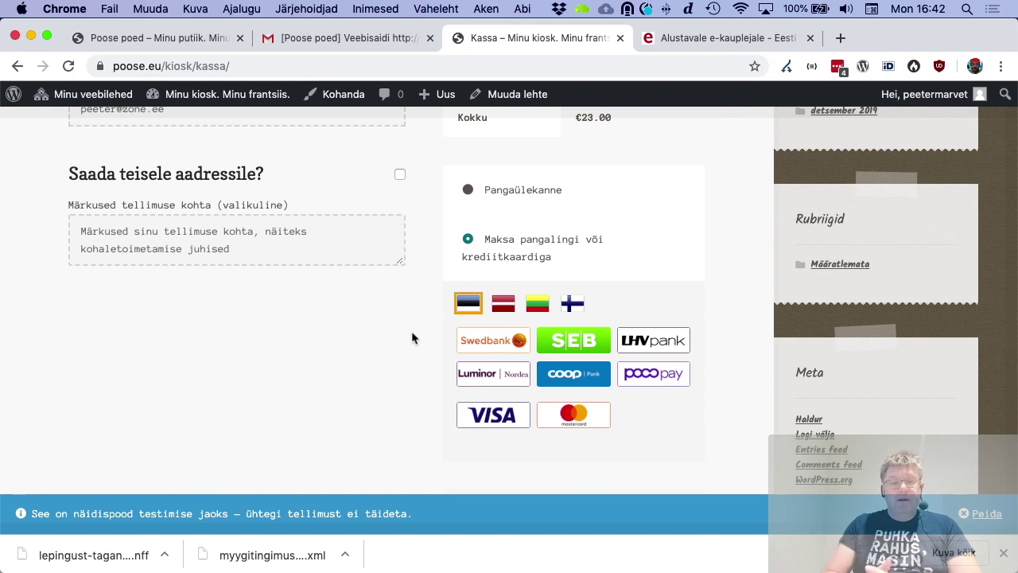